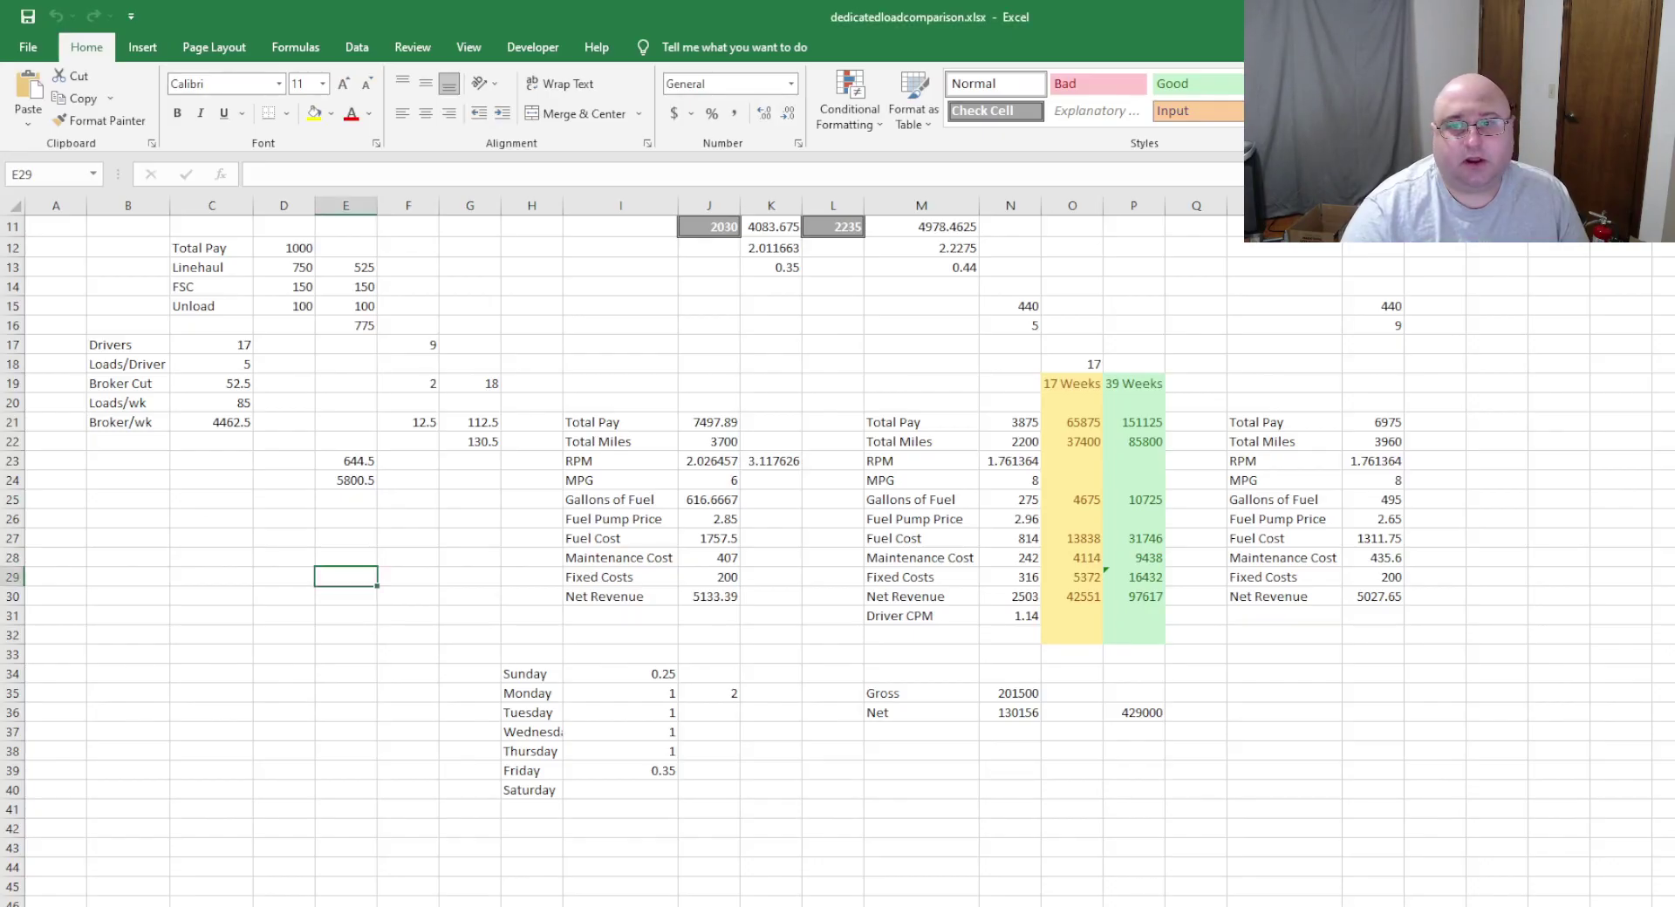
click(617, 349)
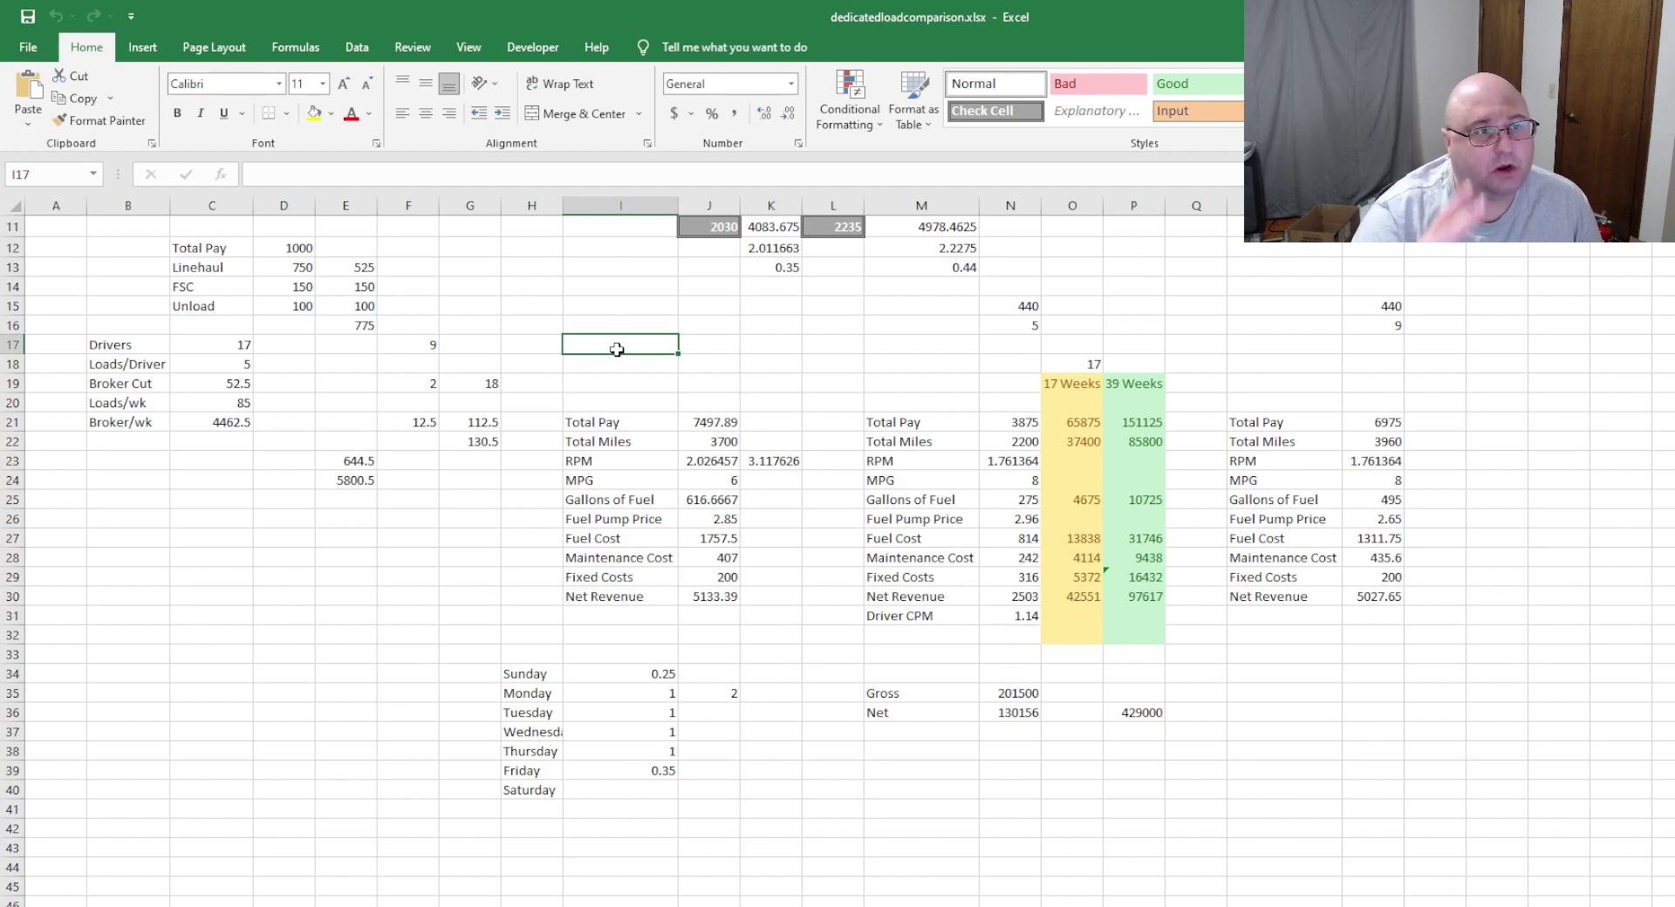
click(622, 364)
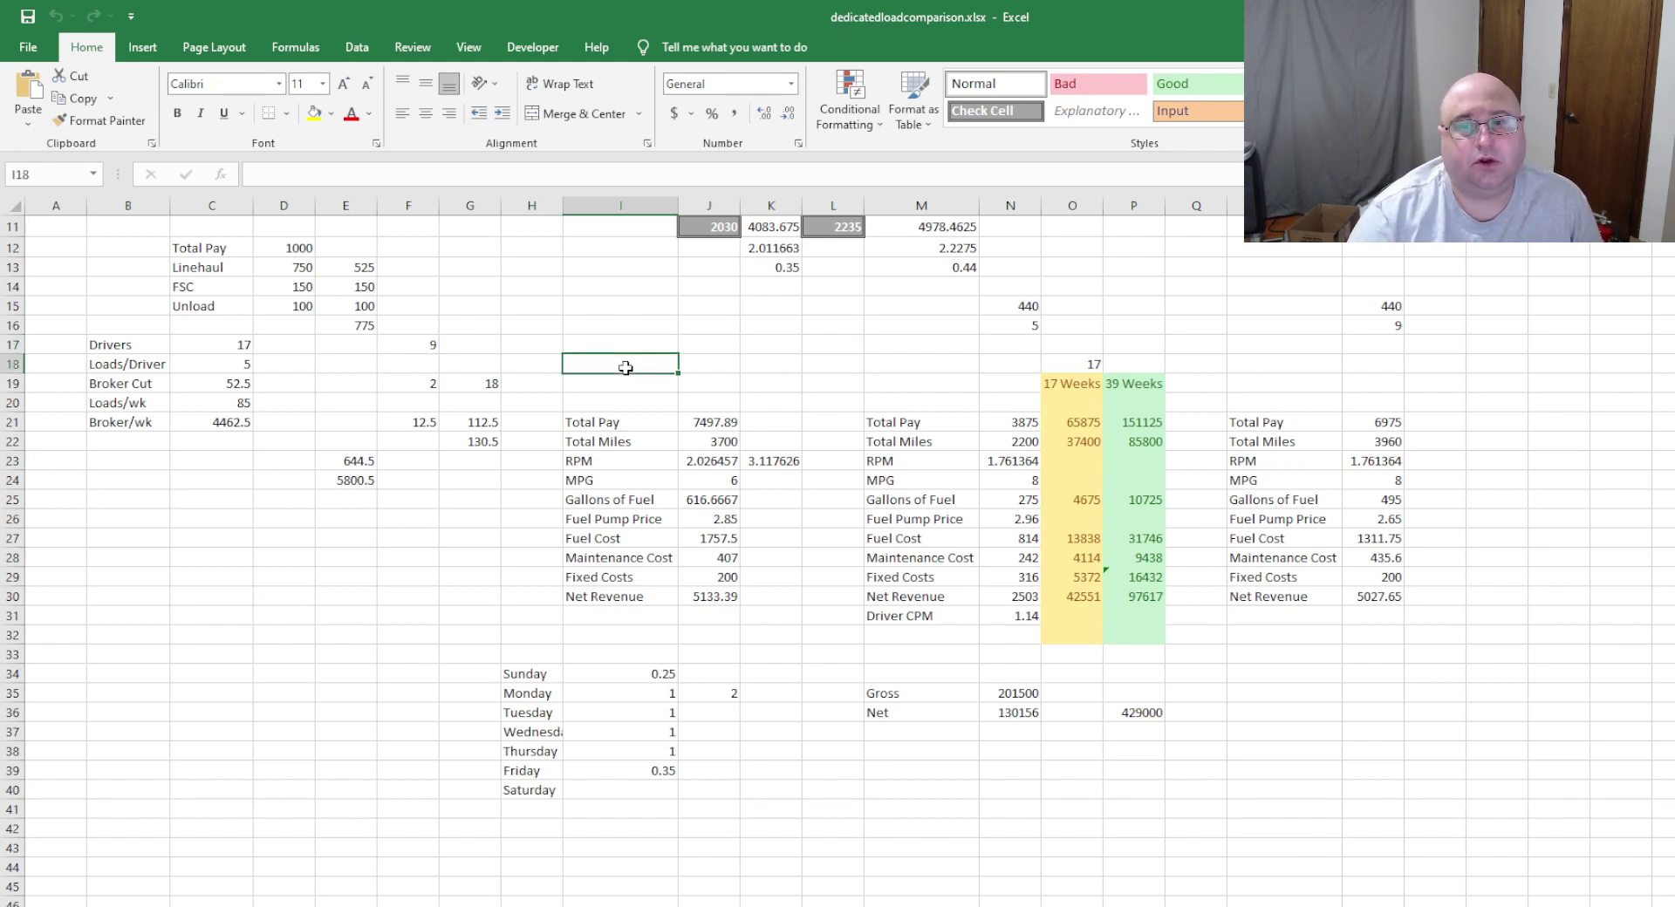
click(612, 347)
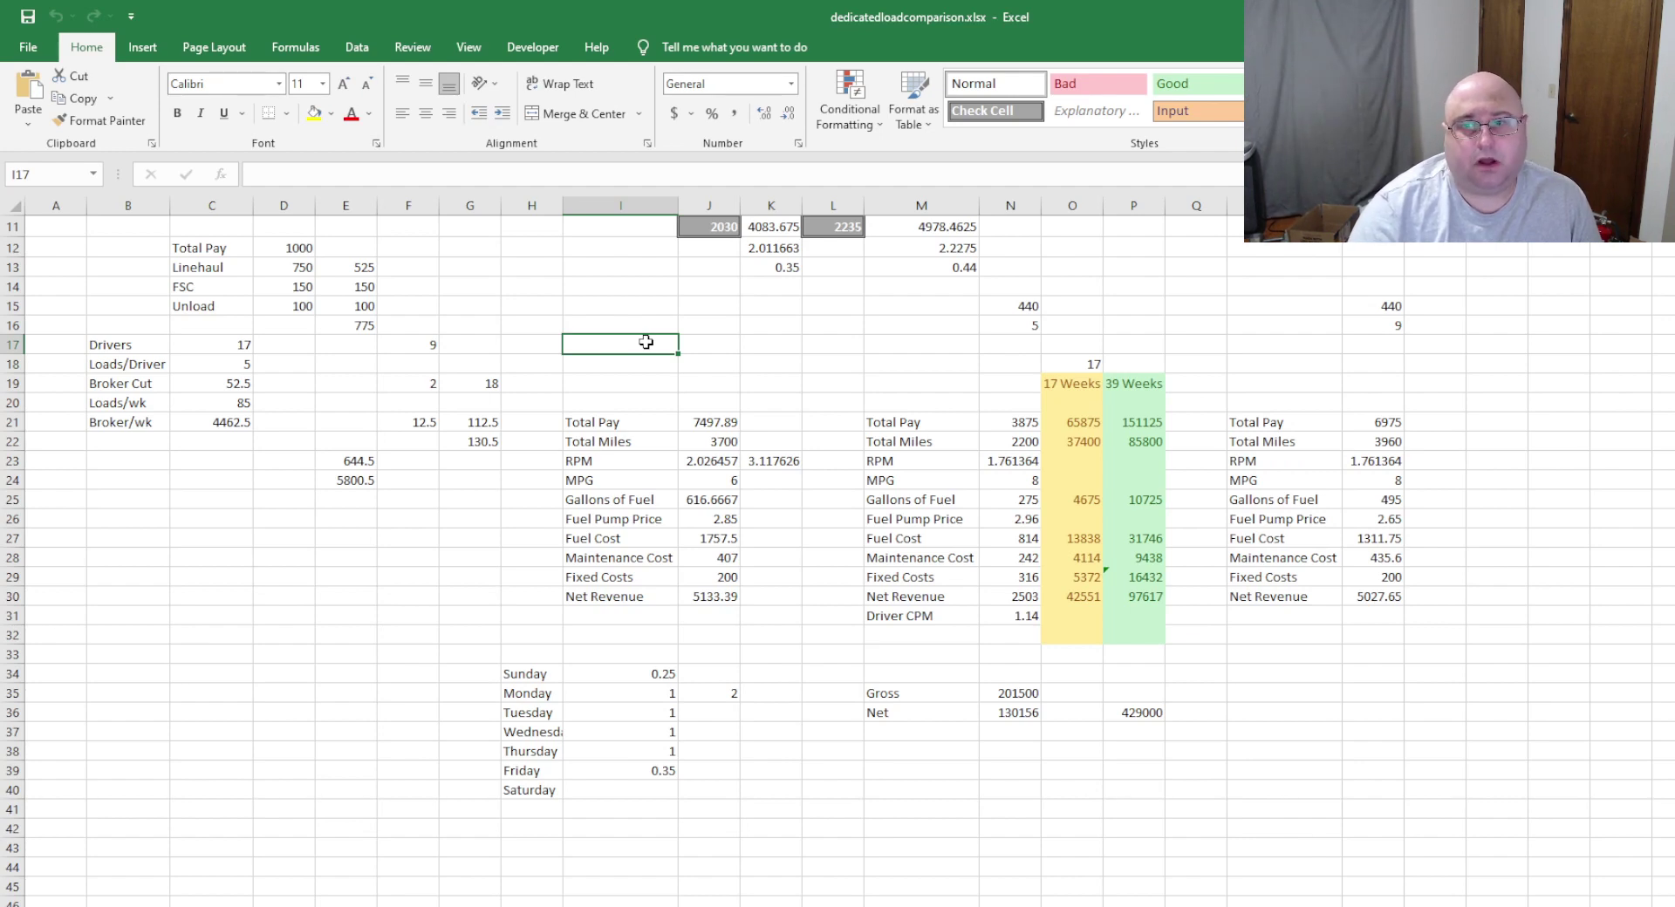
click(773, 253)
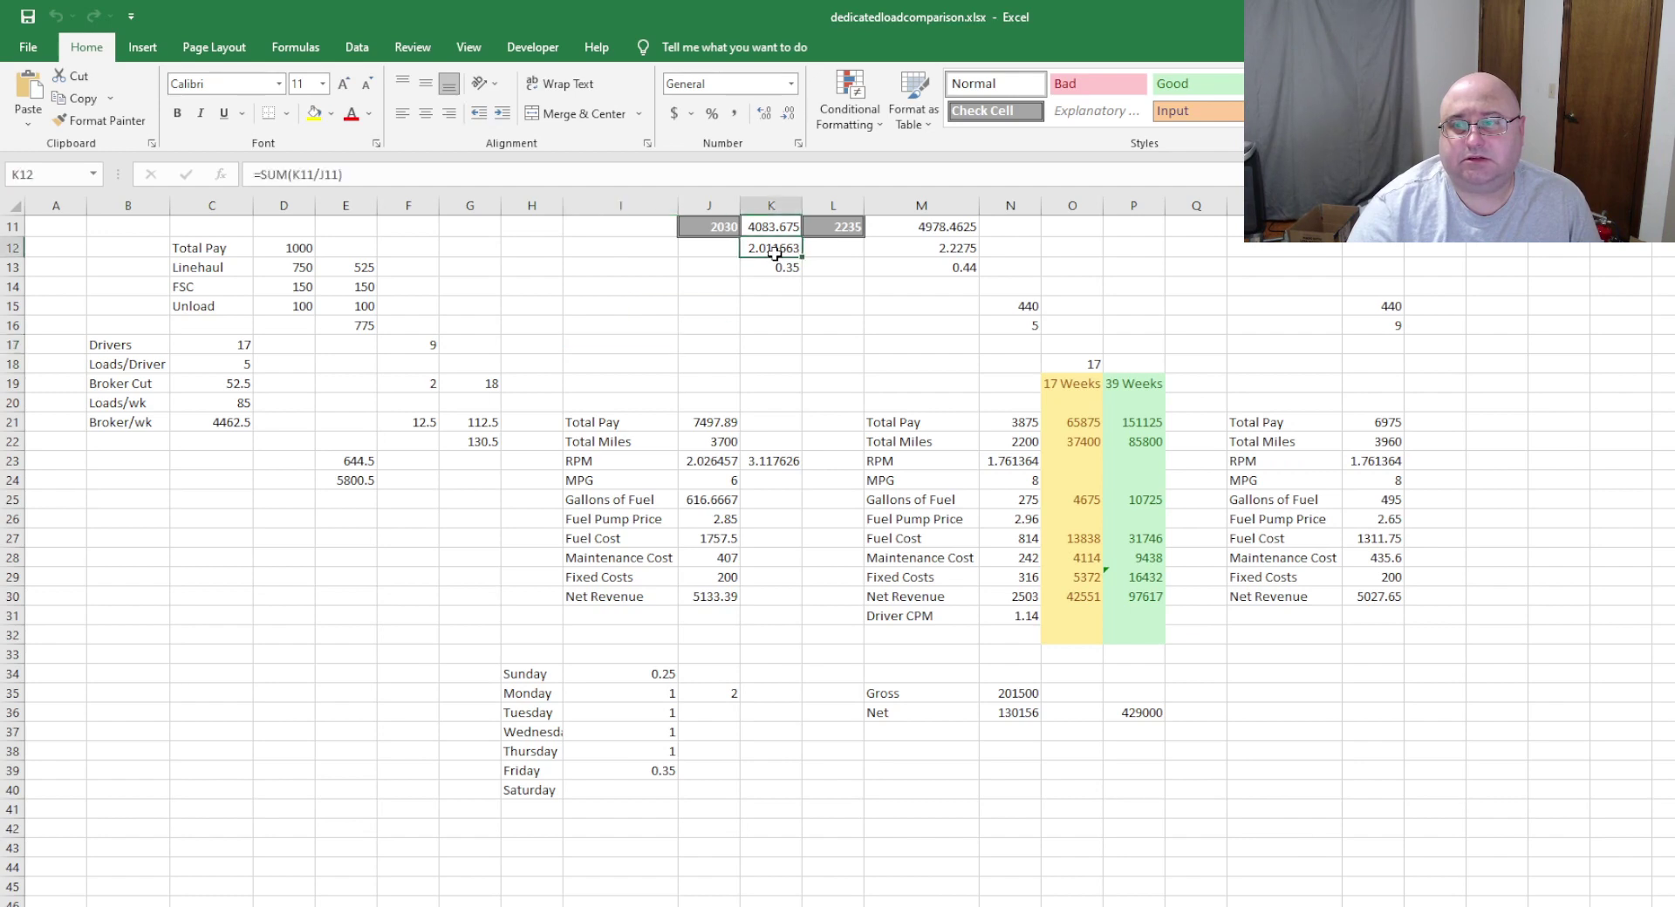
click(945, 257)
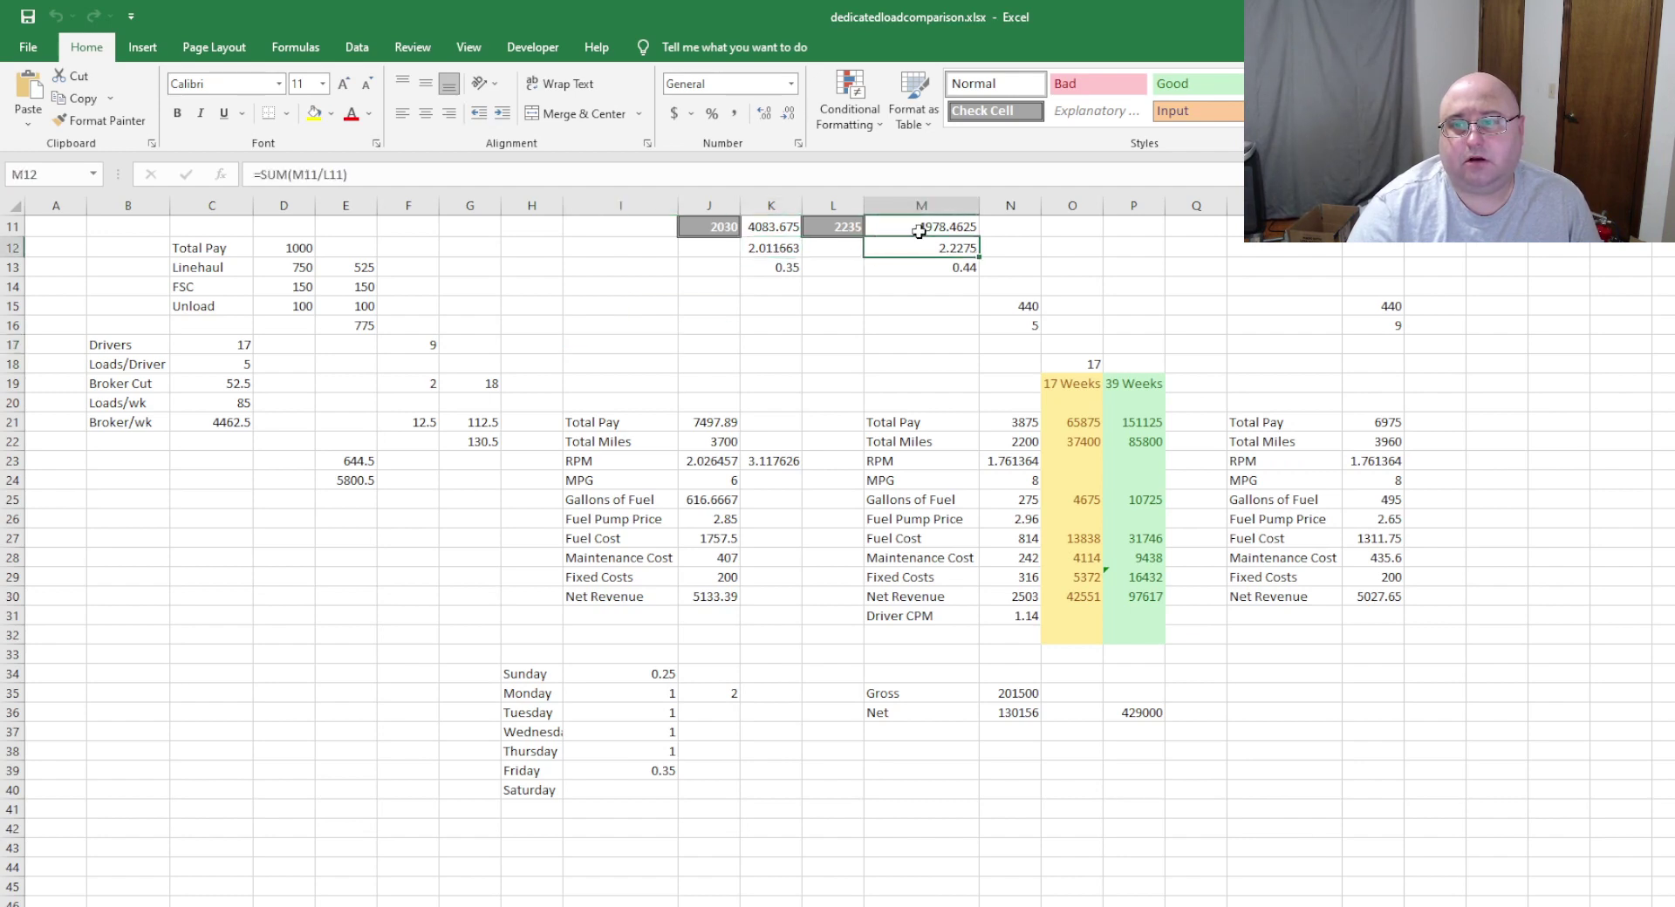
click(918, 228)
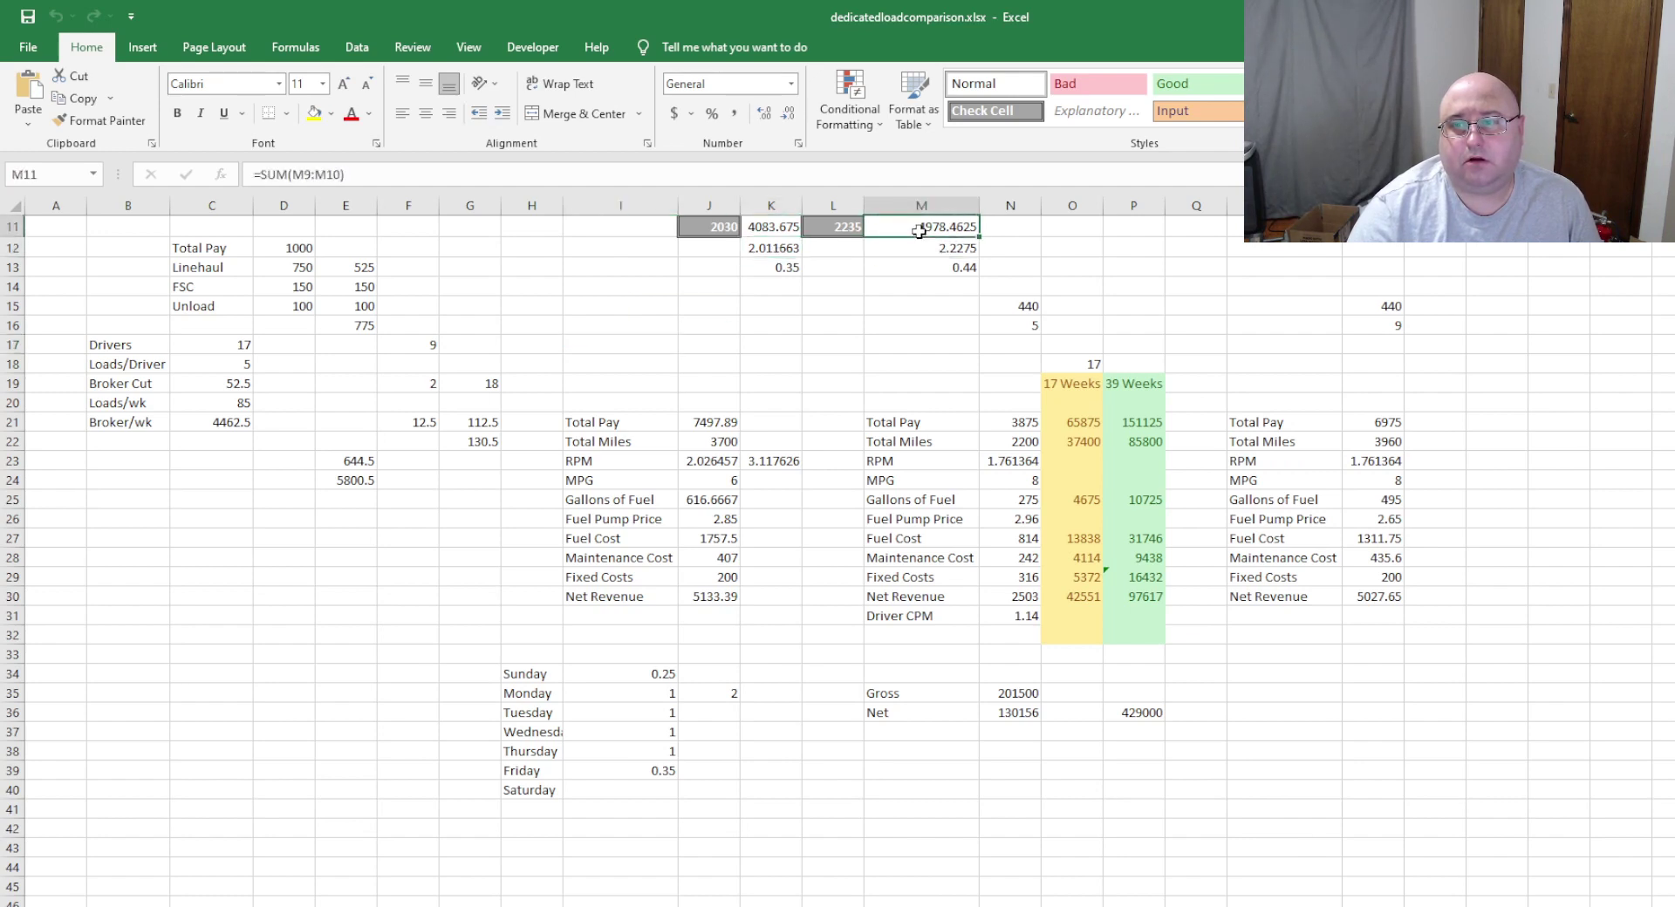
click(622, 260)
click(778, 315)
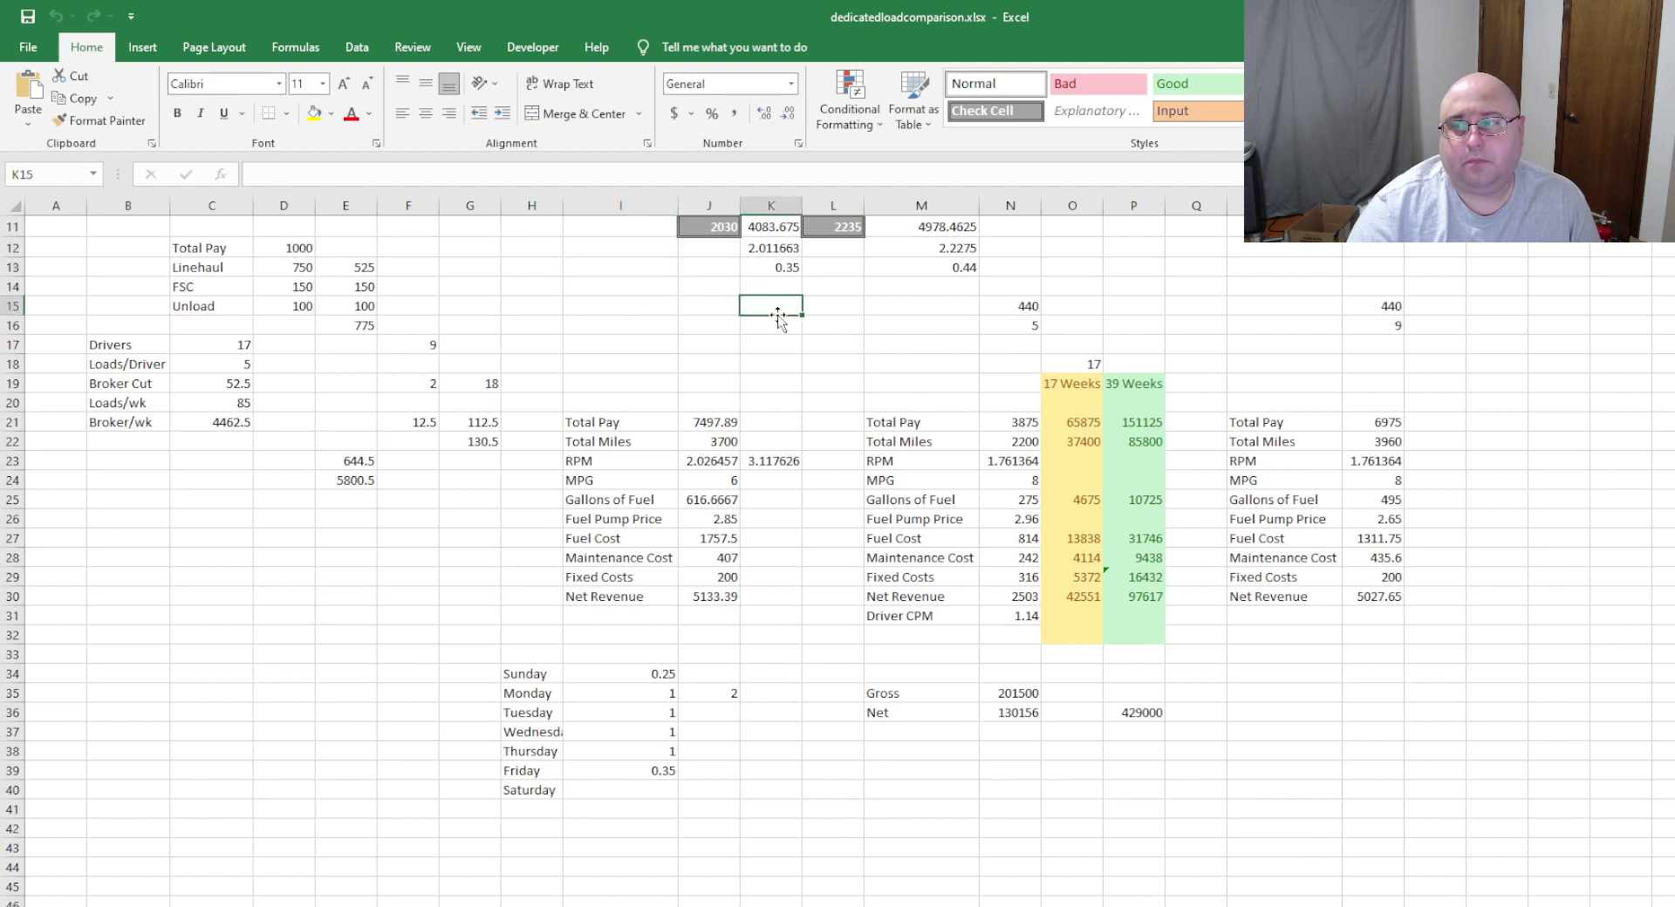
click(1045, 253)
click(793, 288)
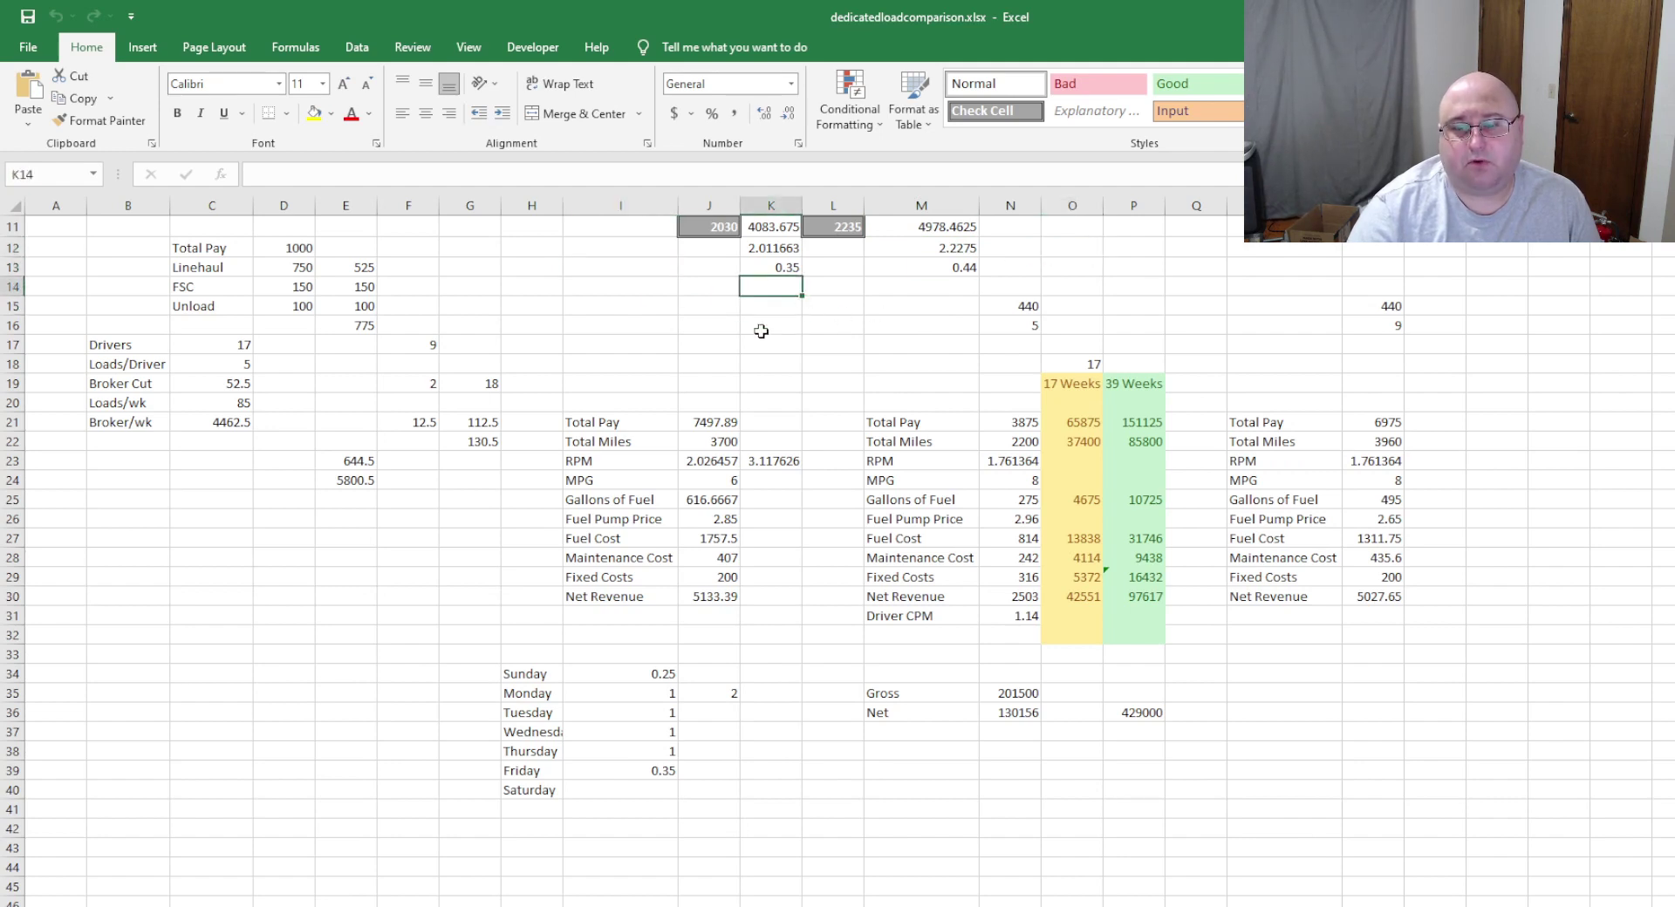
click(623, 264)
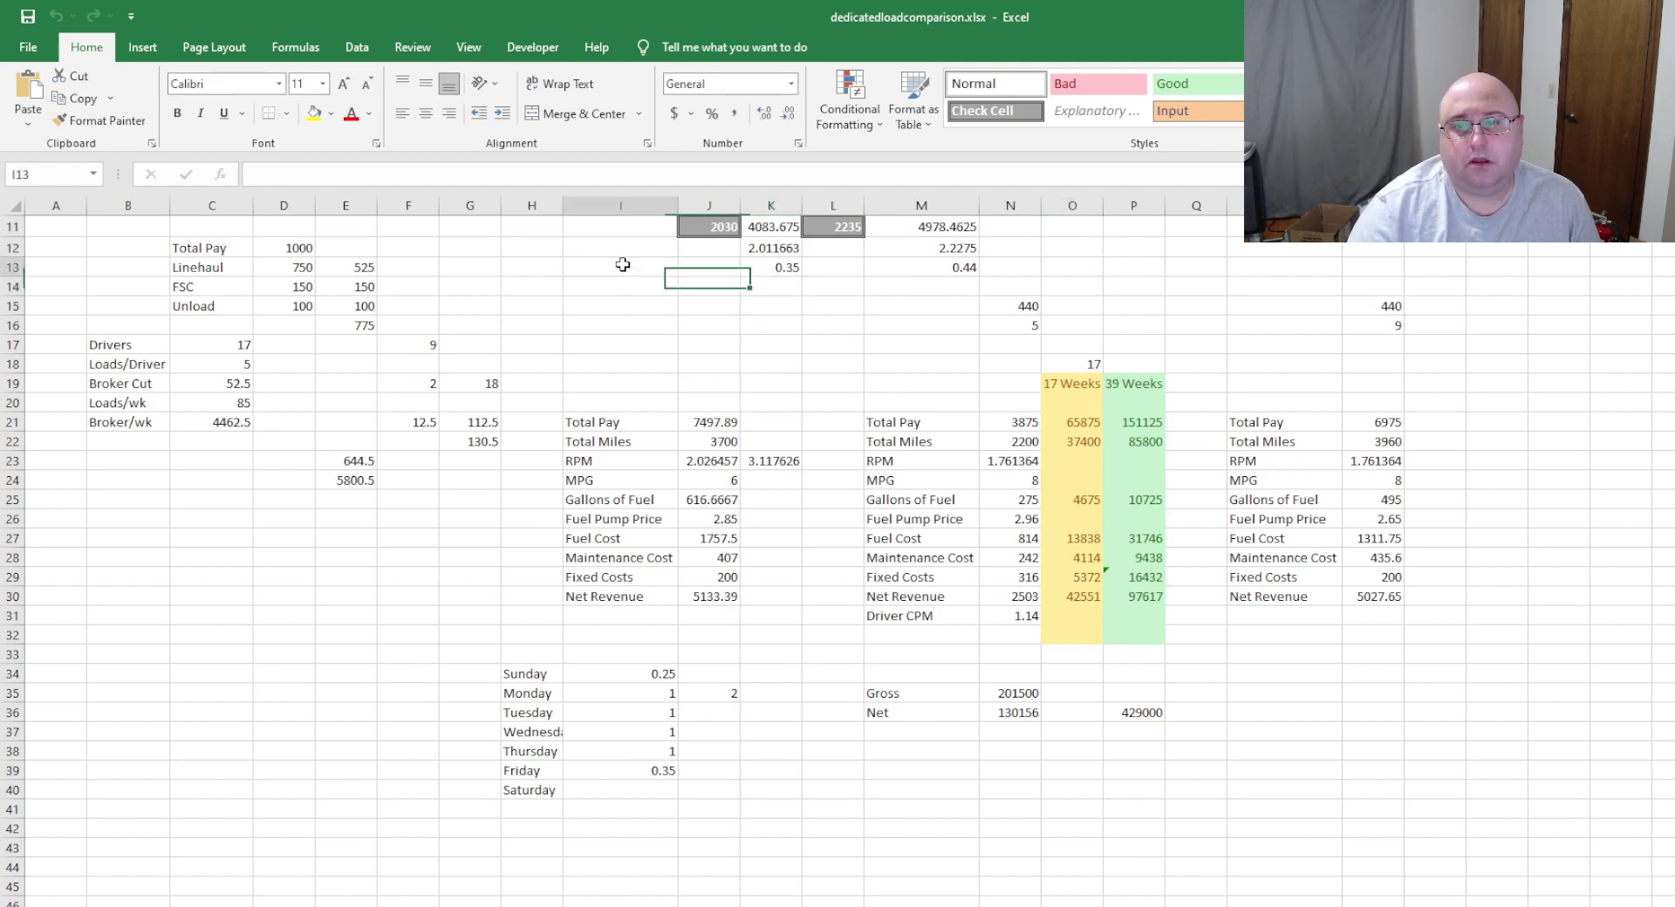
click(642, 247)
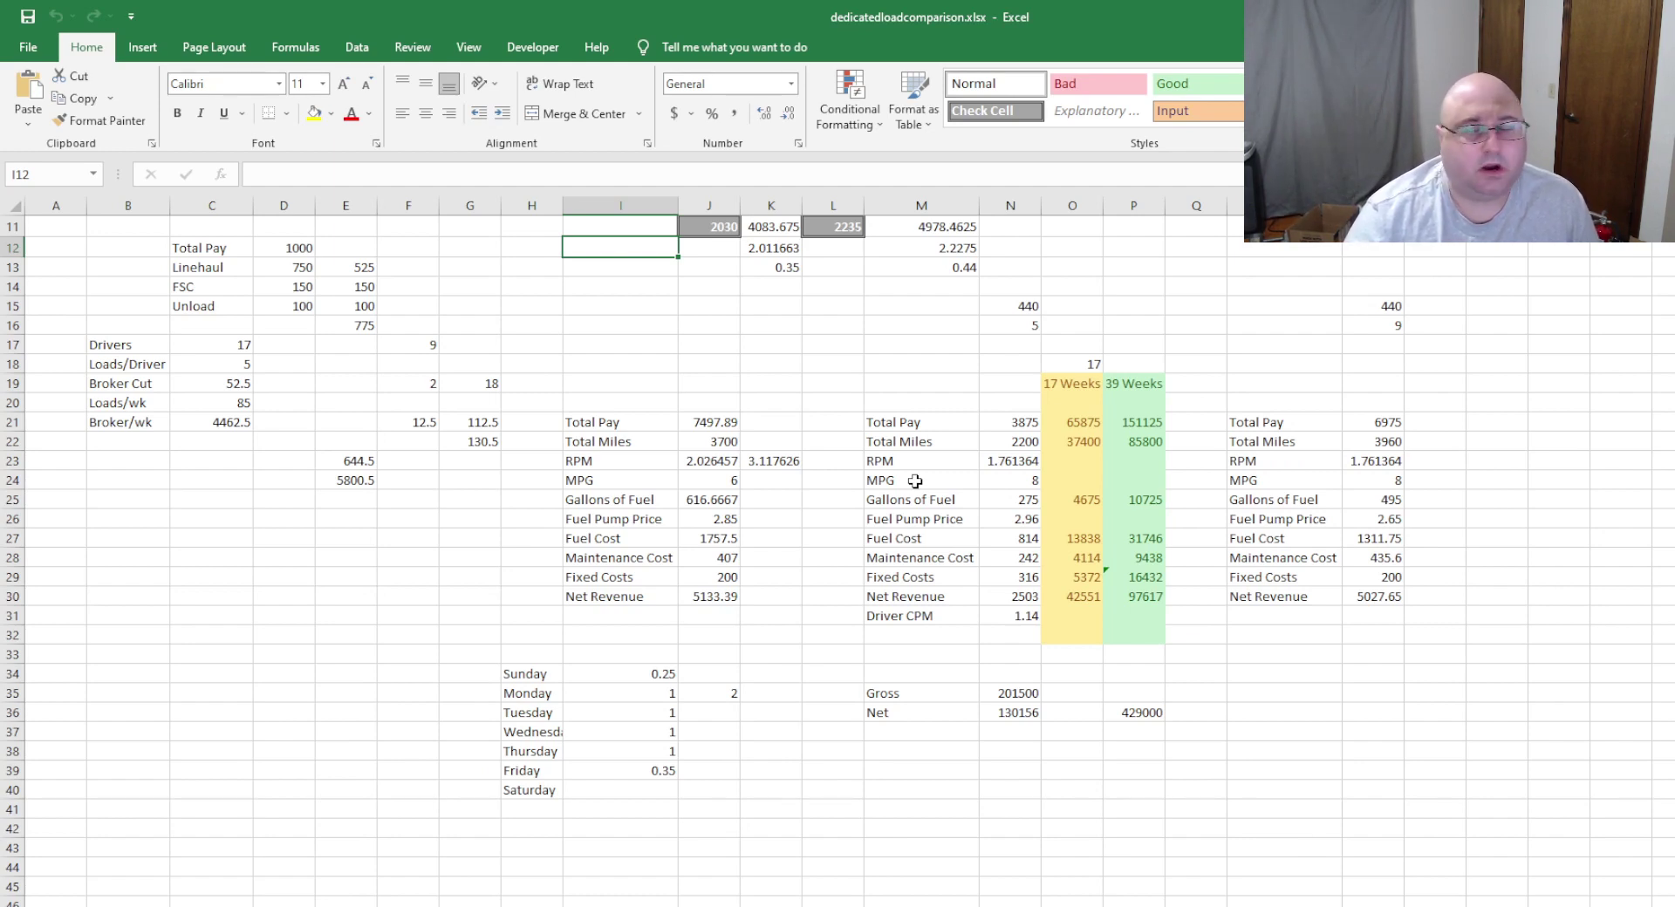
click(861, 399)
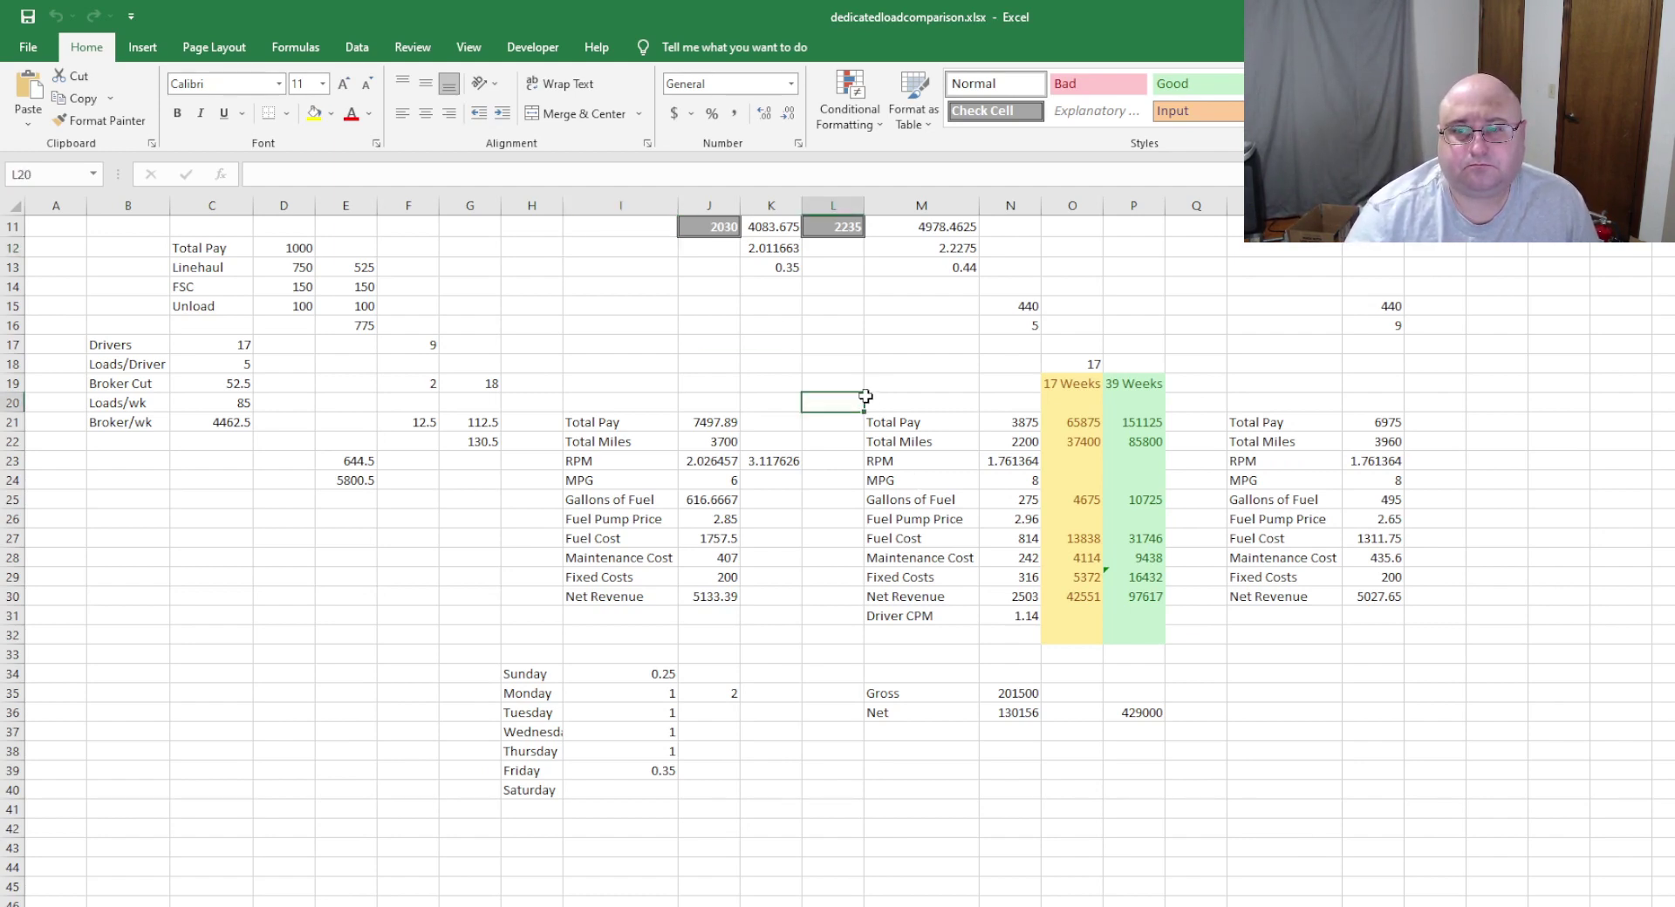
click(656, 364)
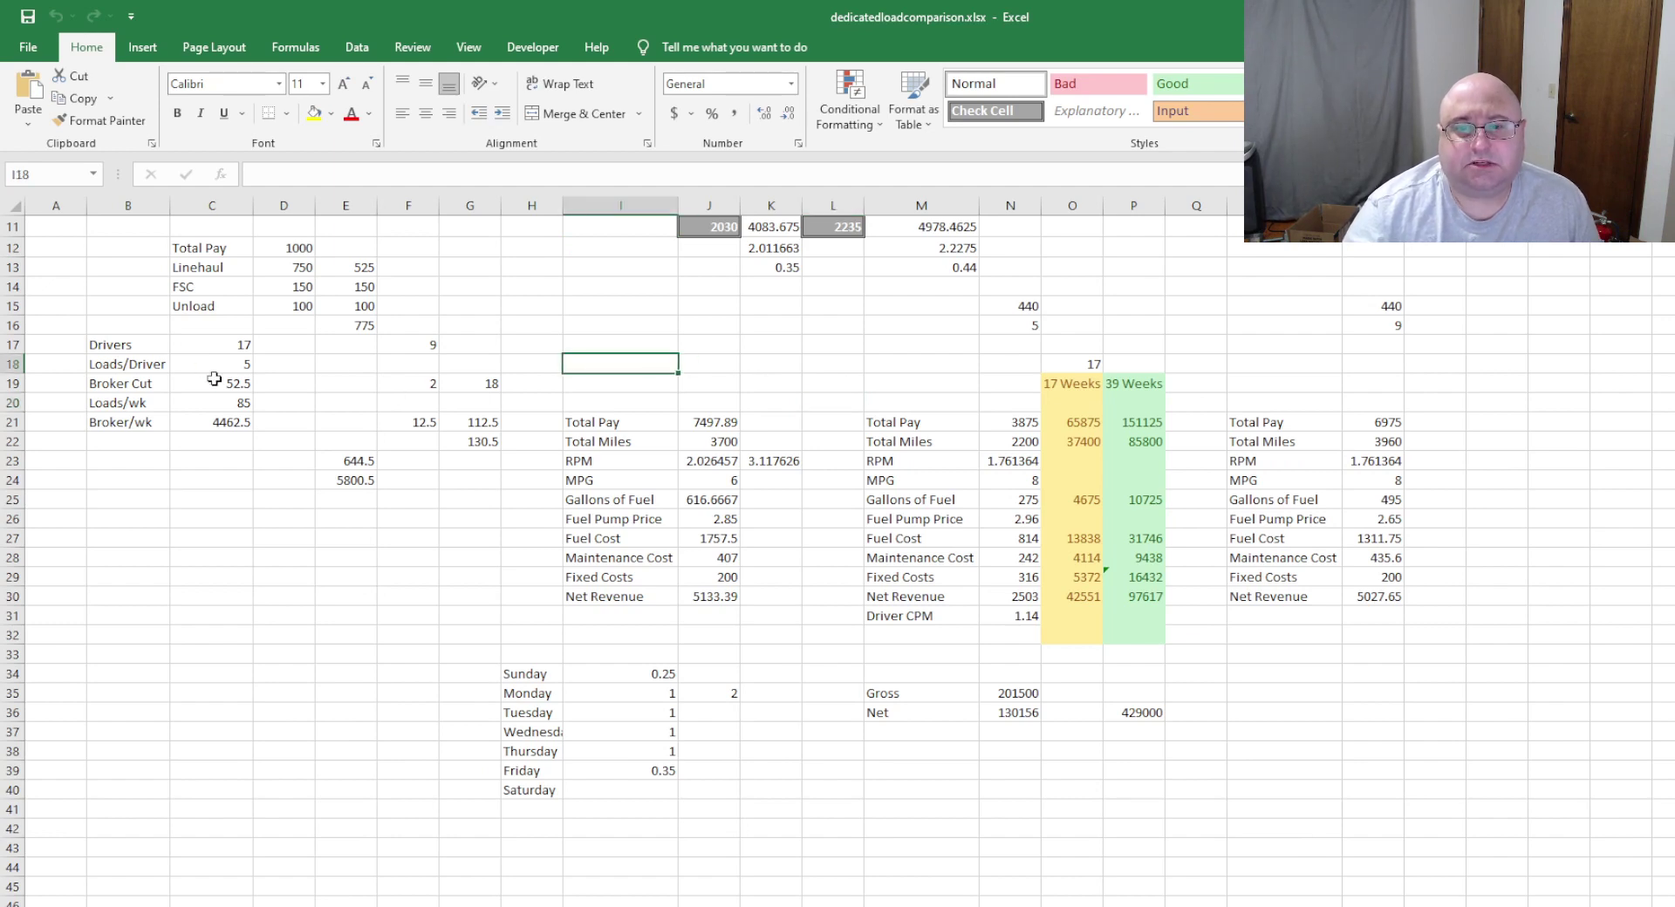
click(717, 377)
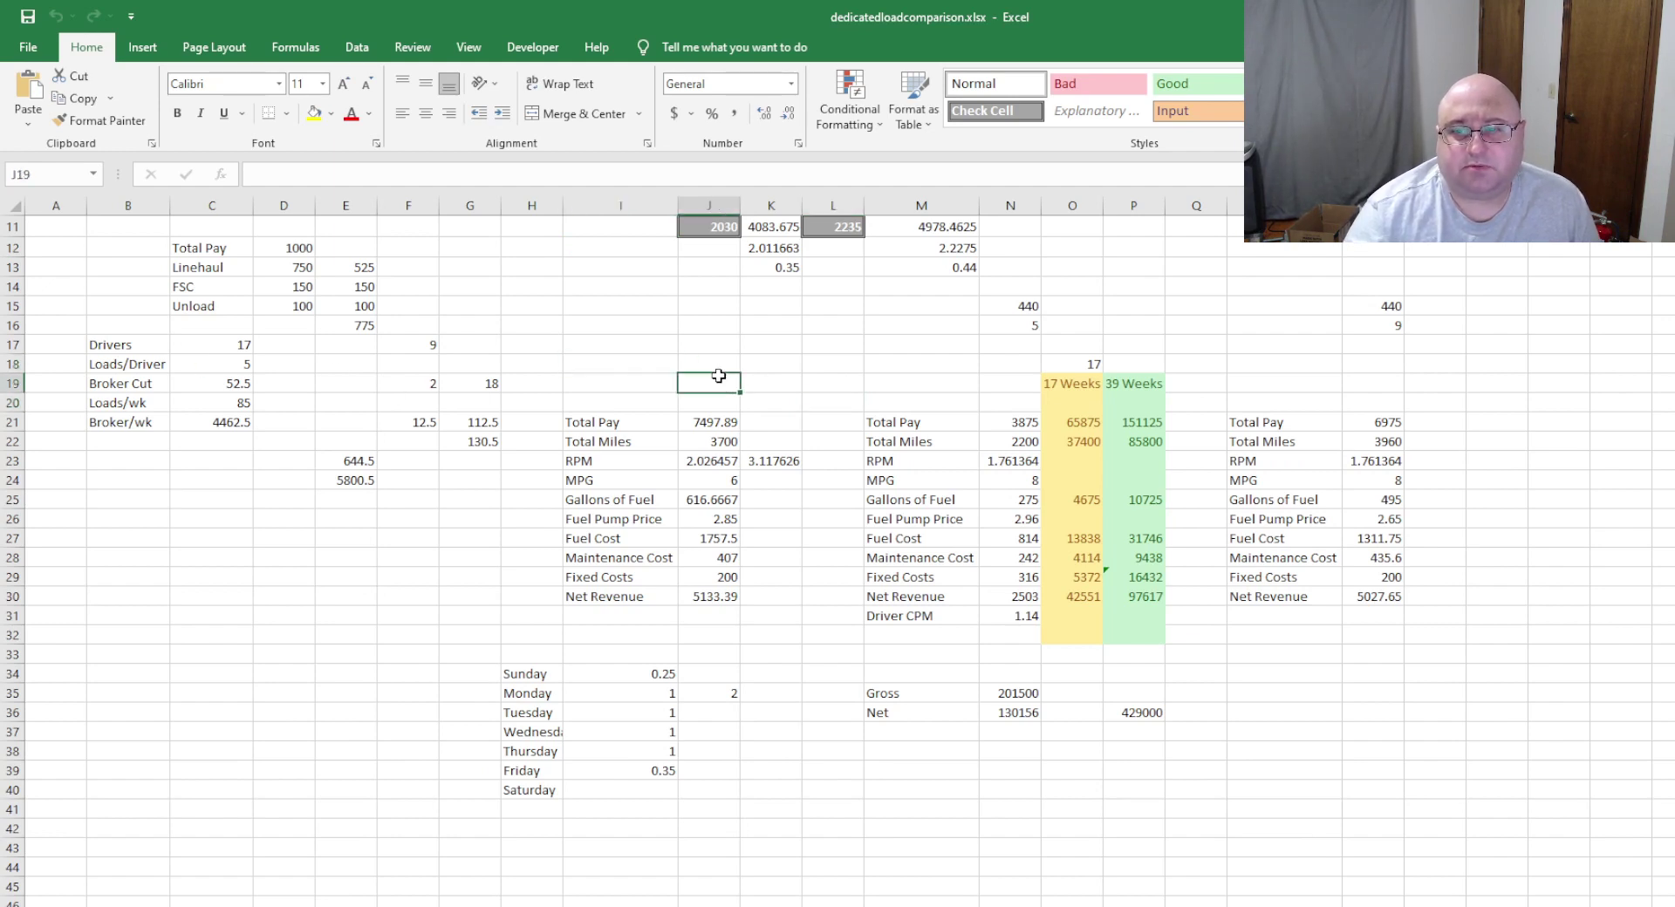
click(413, 572)
click(555, 359)
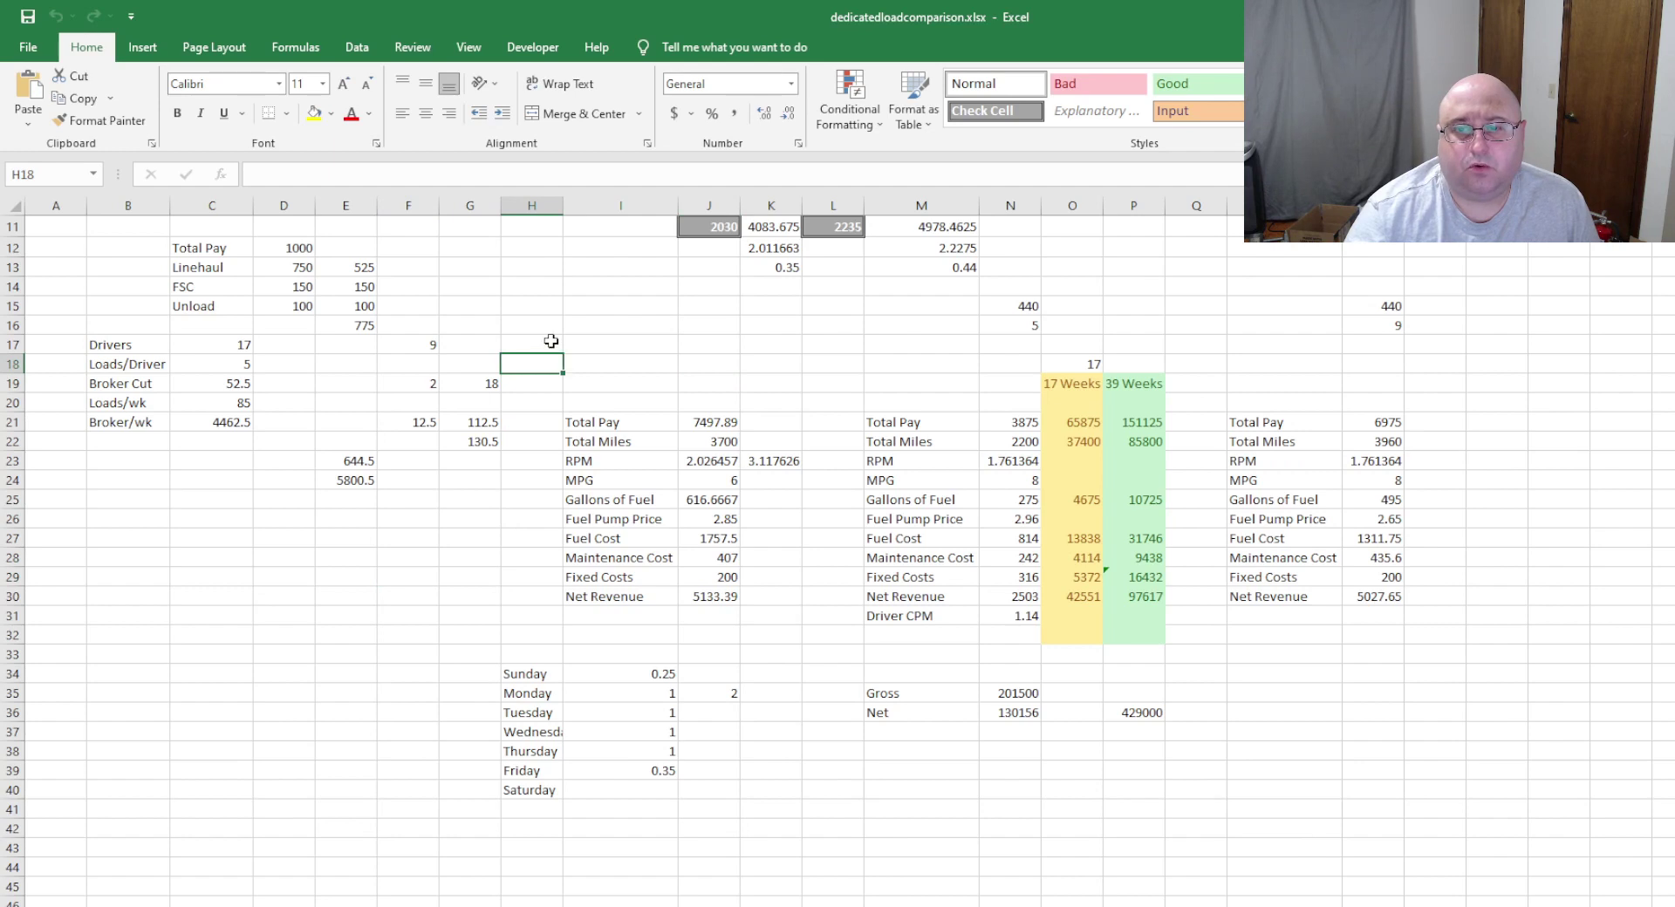
click(551, 342)
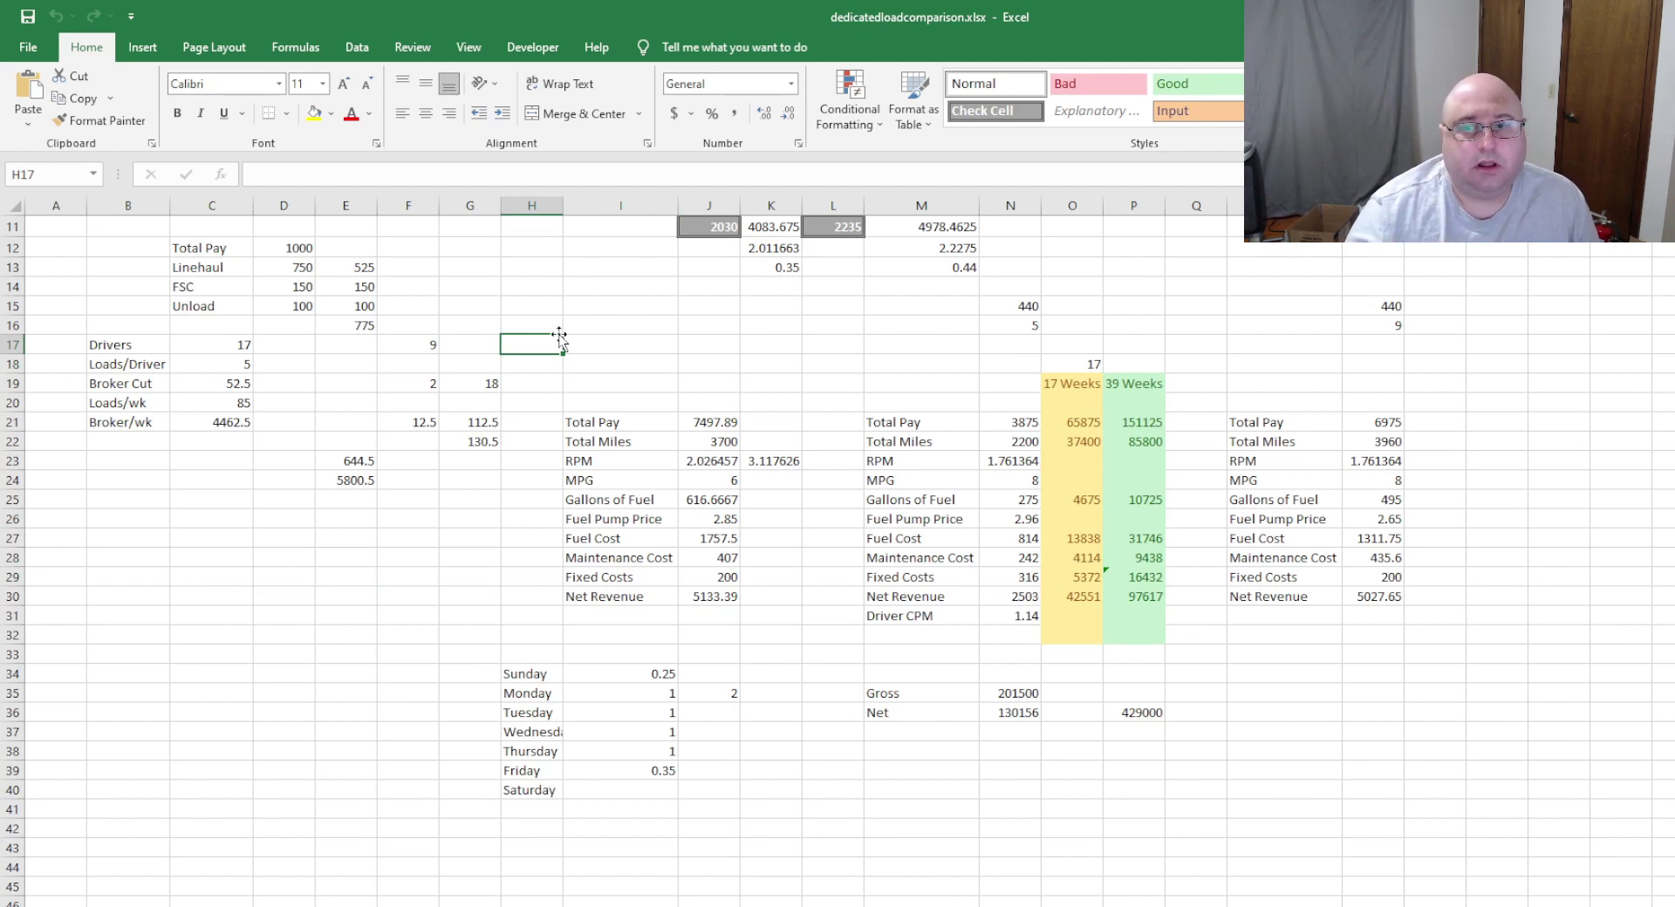
click(537, 324)
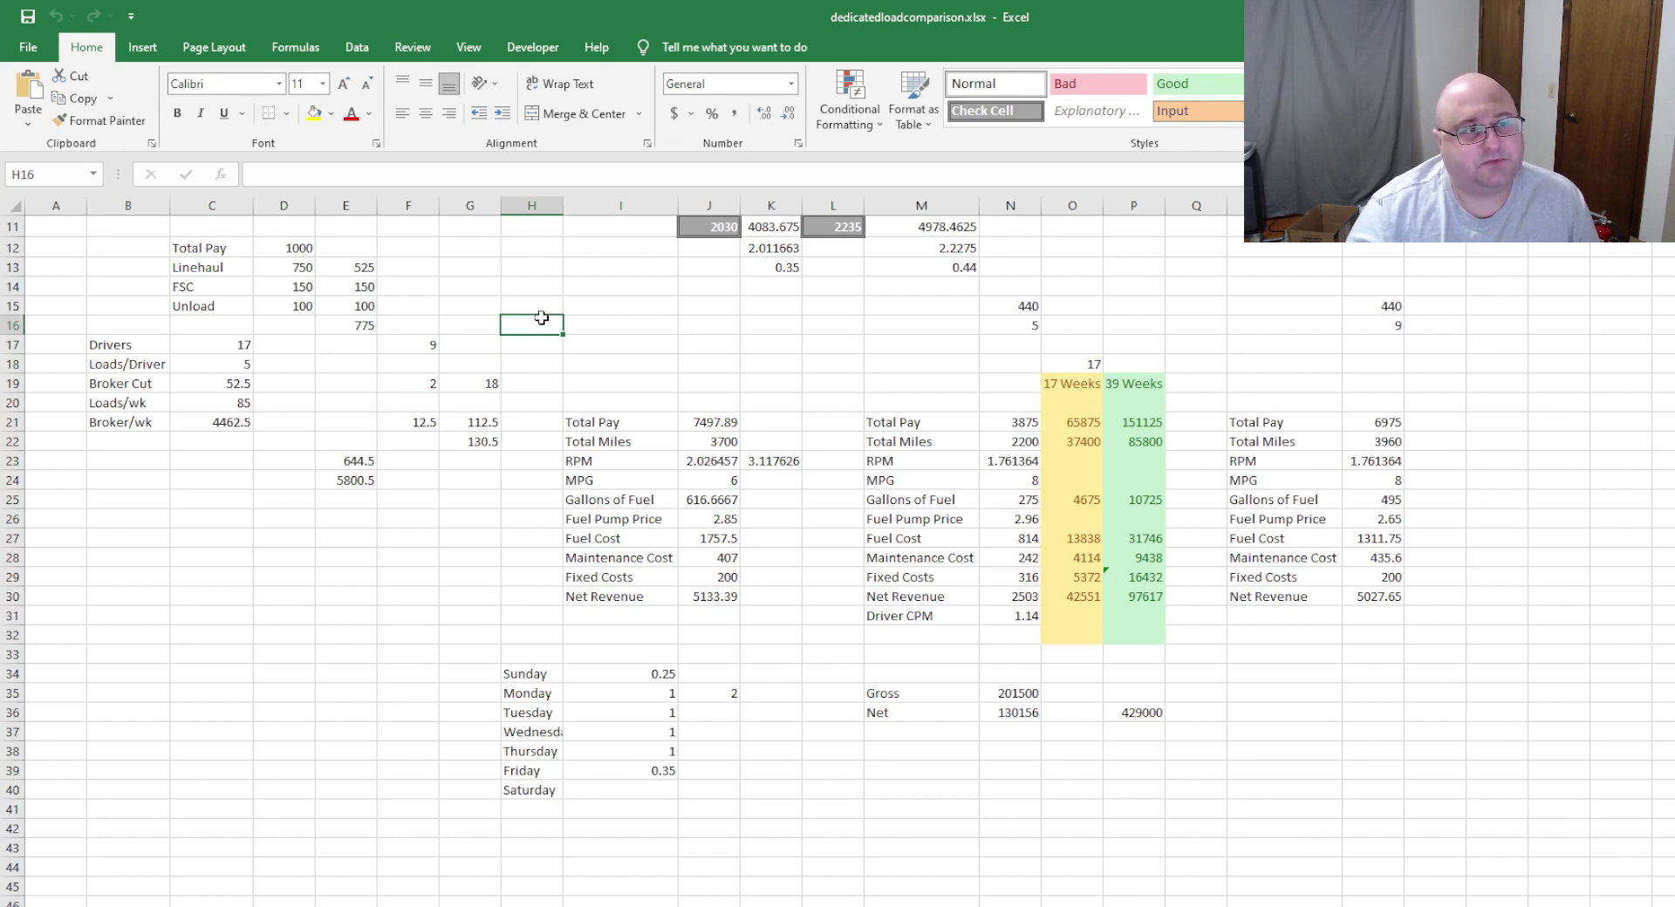
- Set the load count in cell N16, under the 440 miles per load, to 9
click(1003, 312)
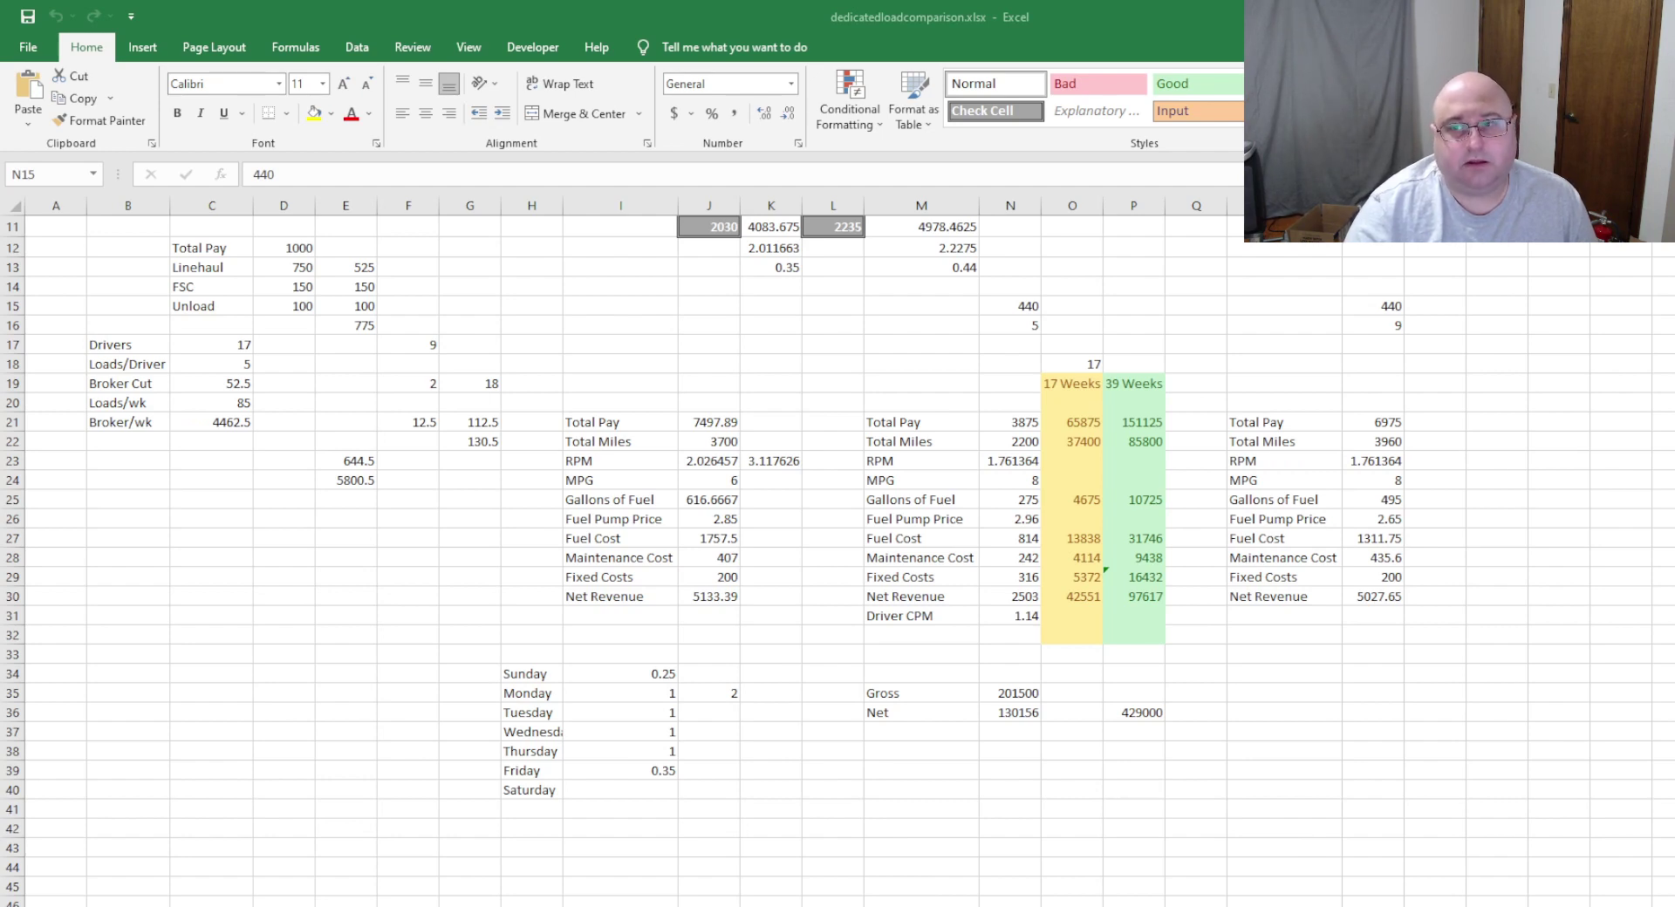
click(1218, 24)
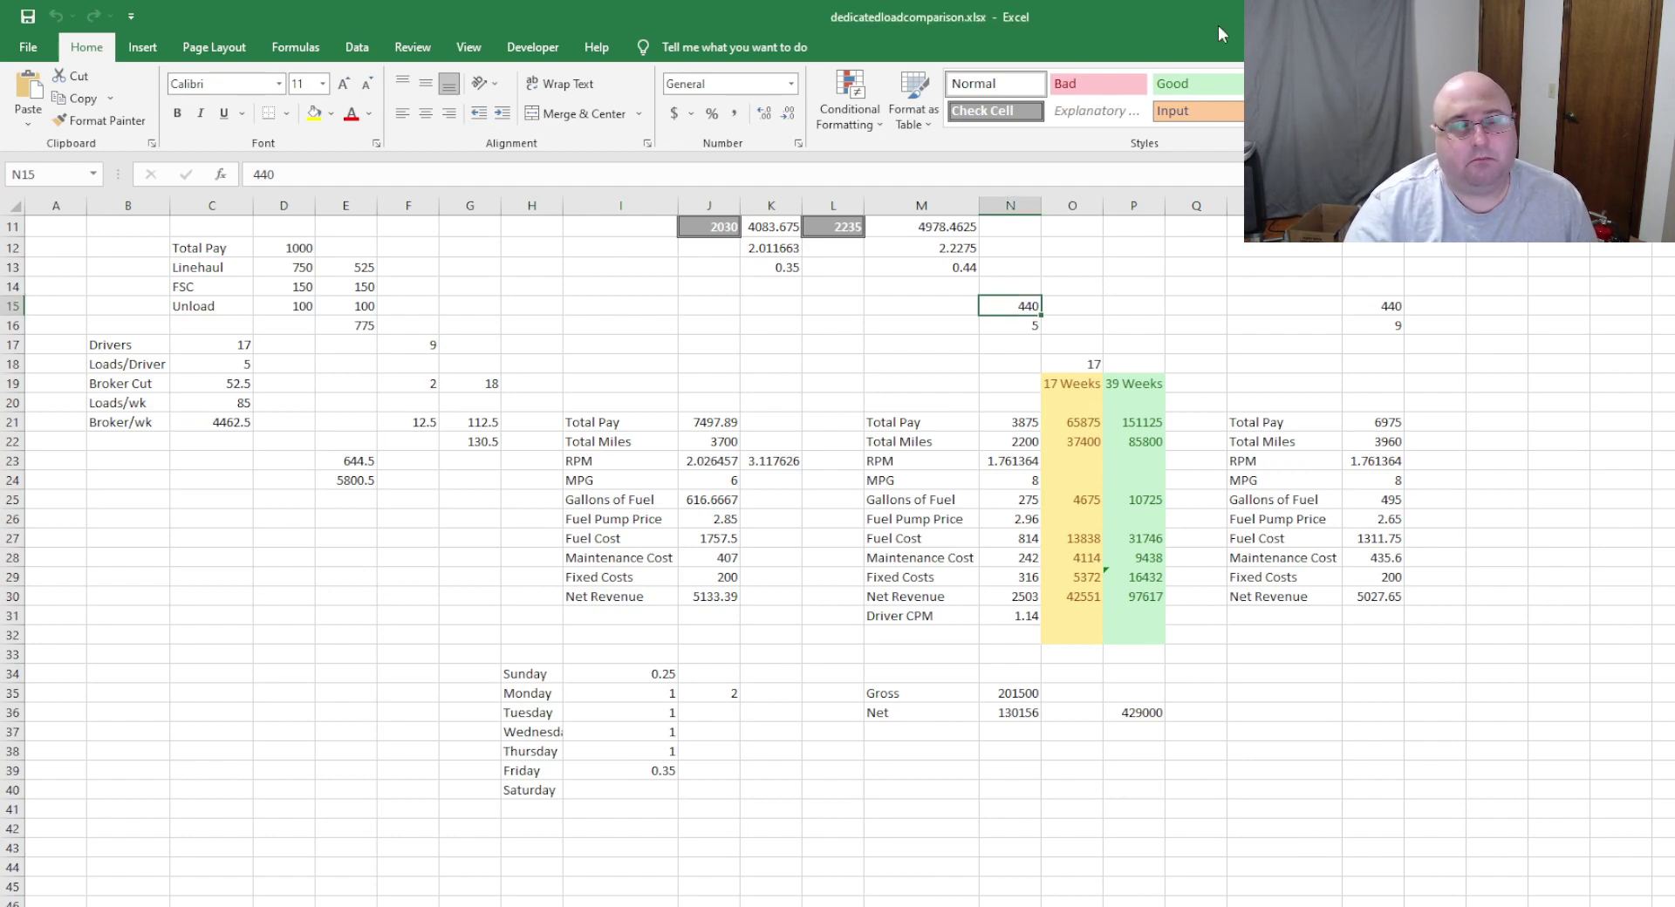
click(899, 329)
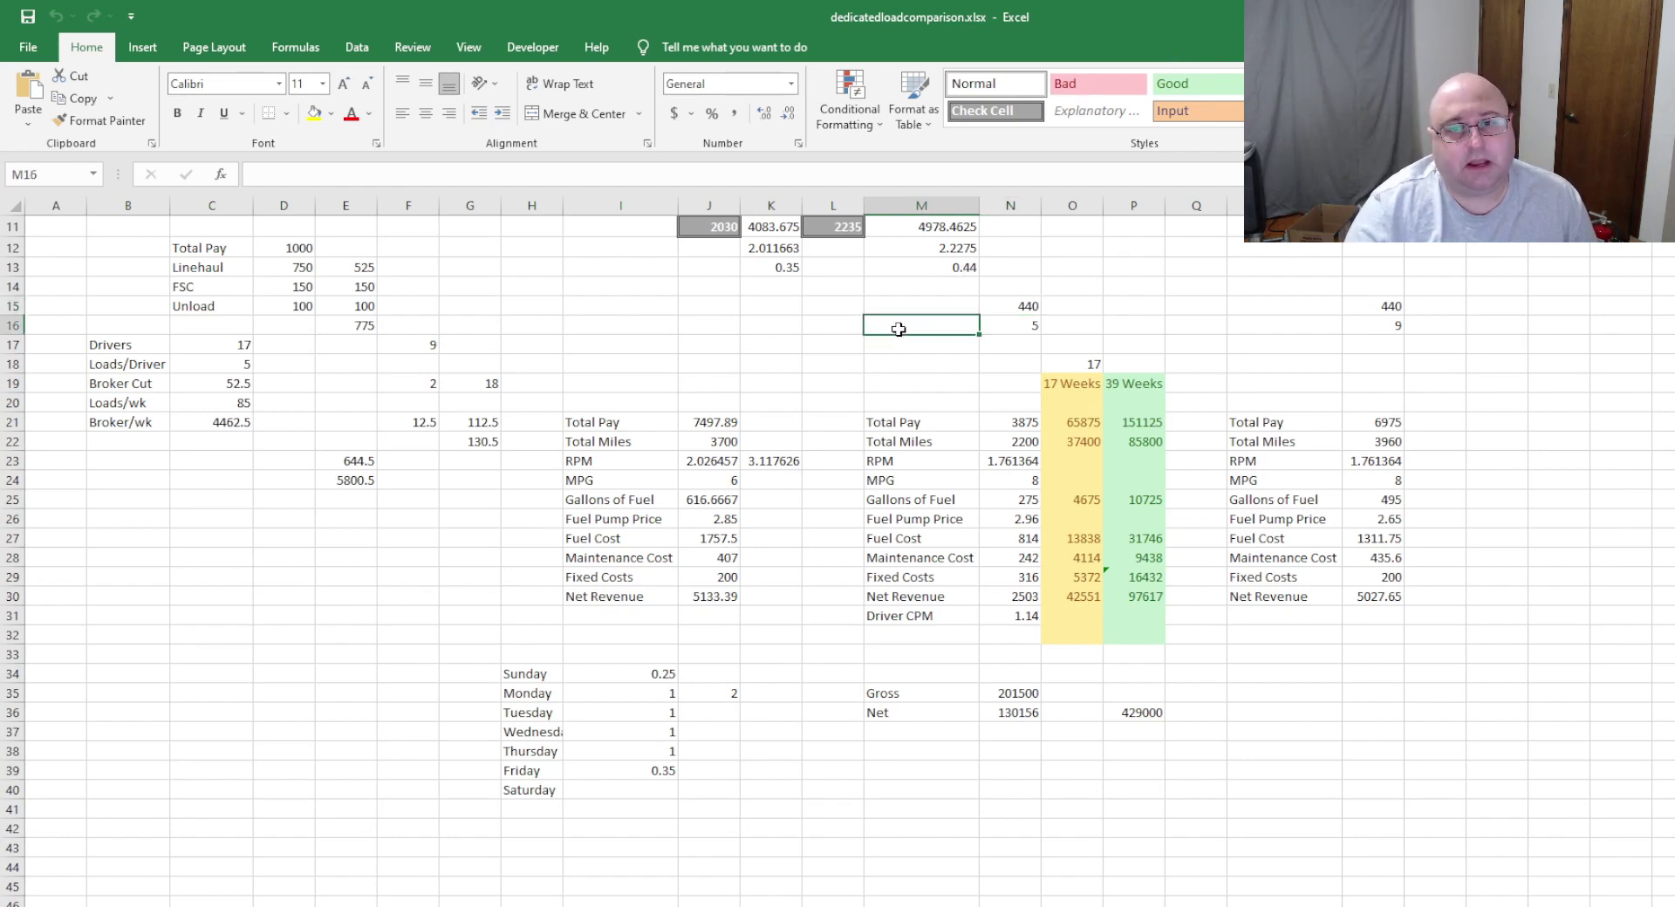
click(403, 348)
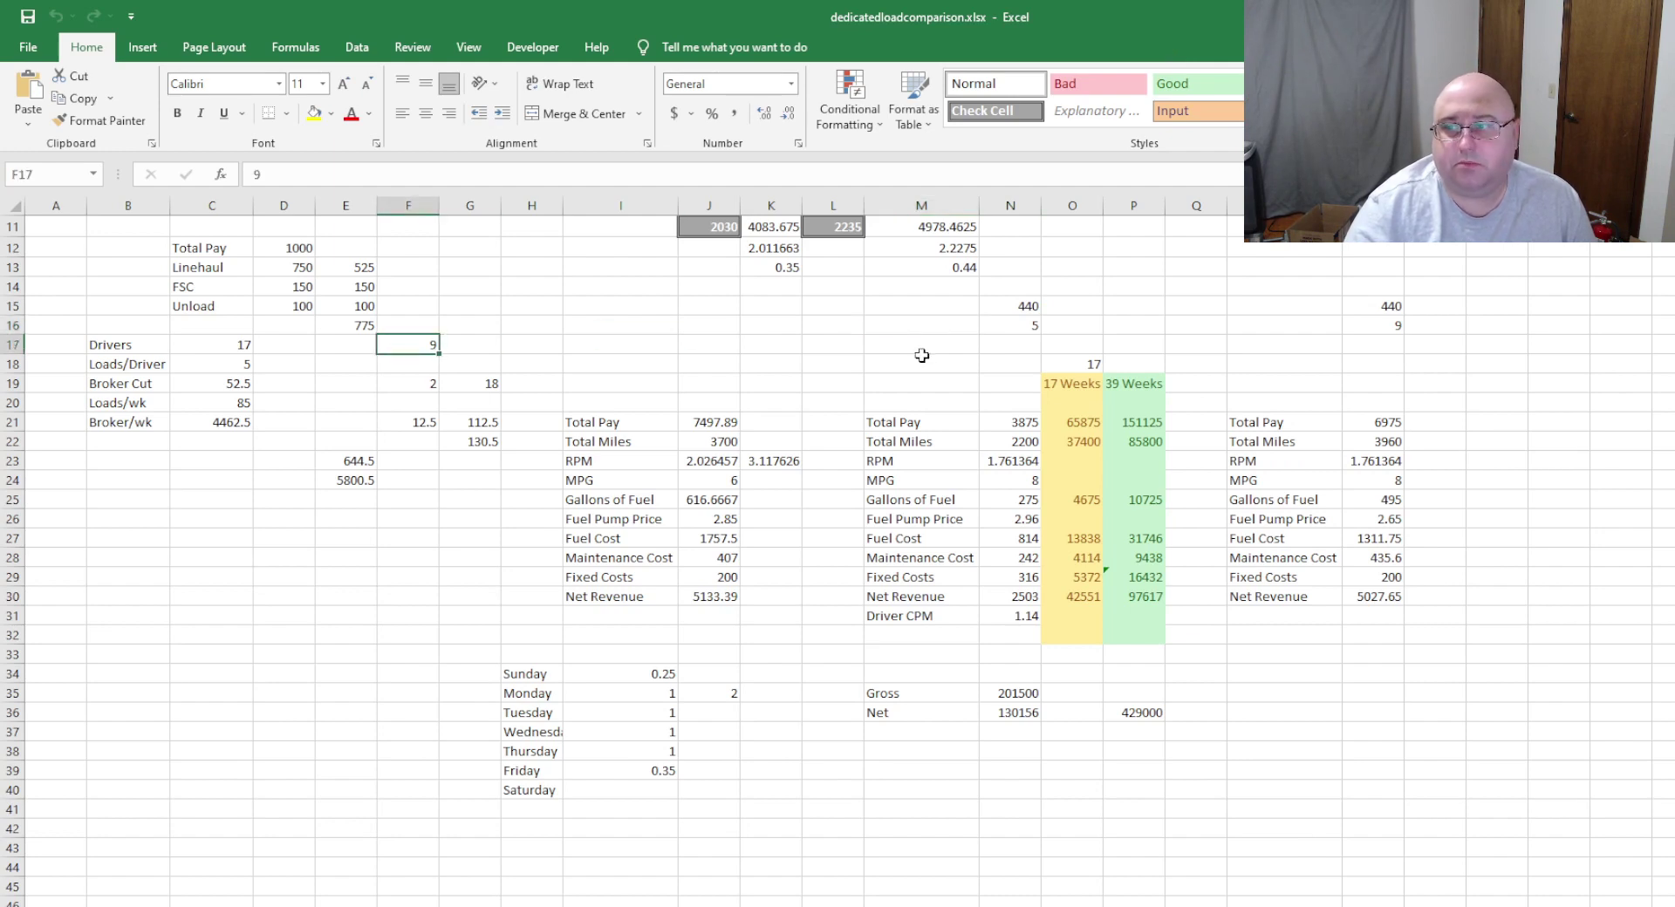
click(1018, 329)
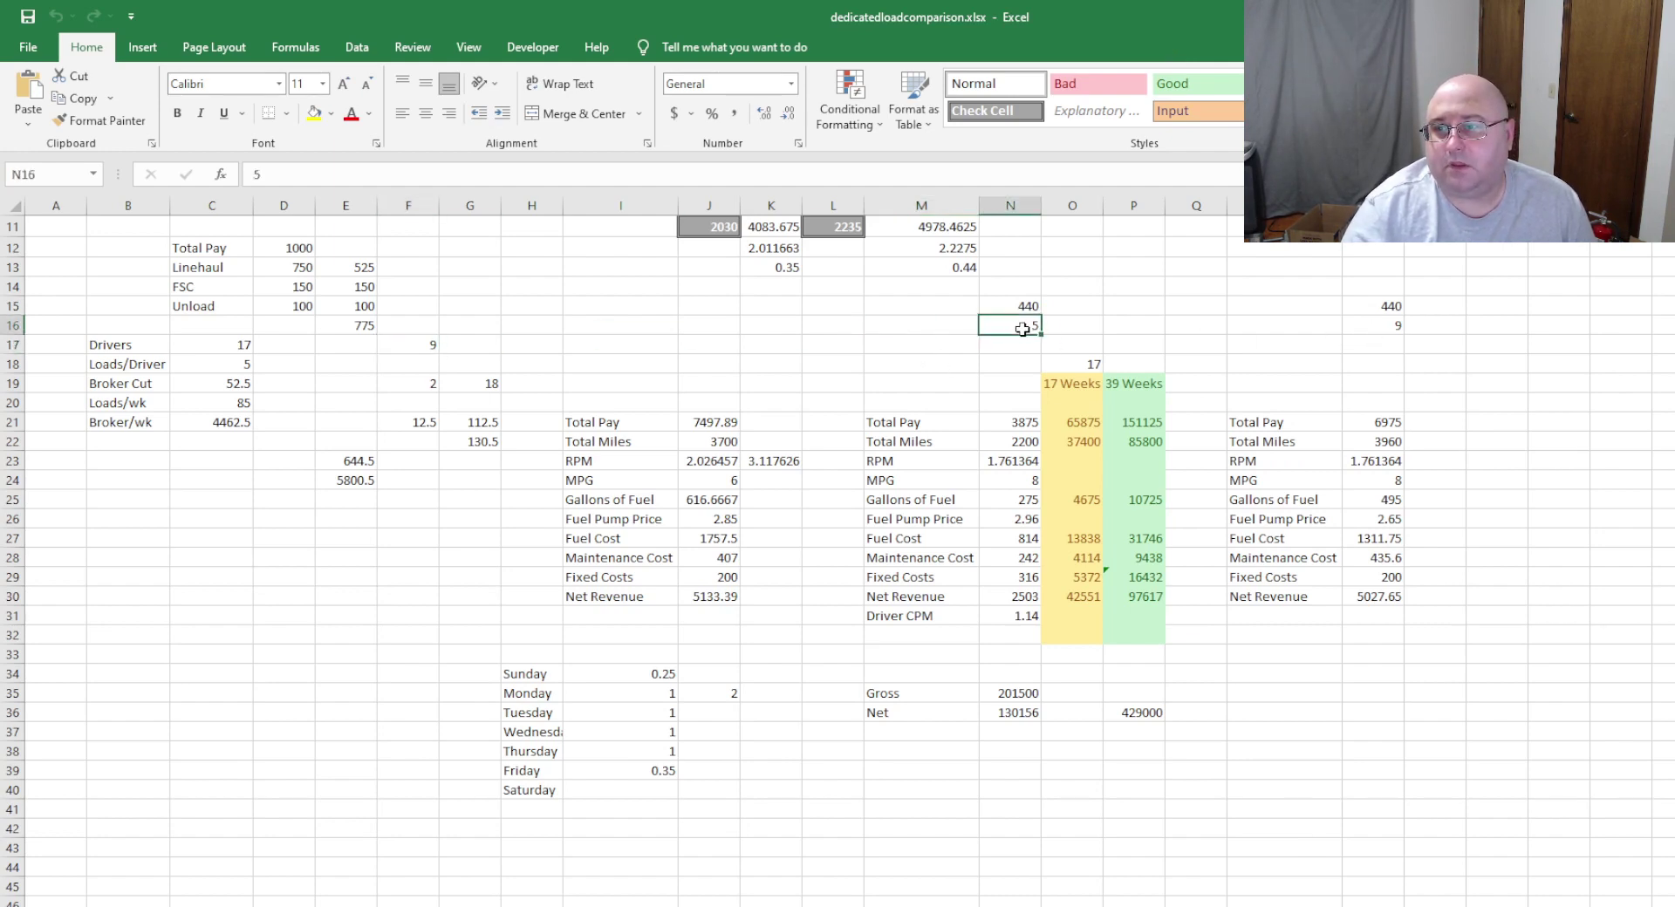
click(999, 424)
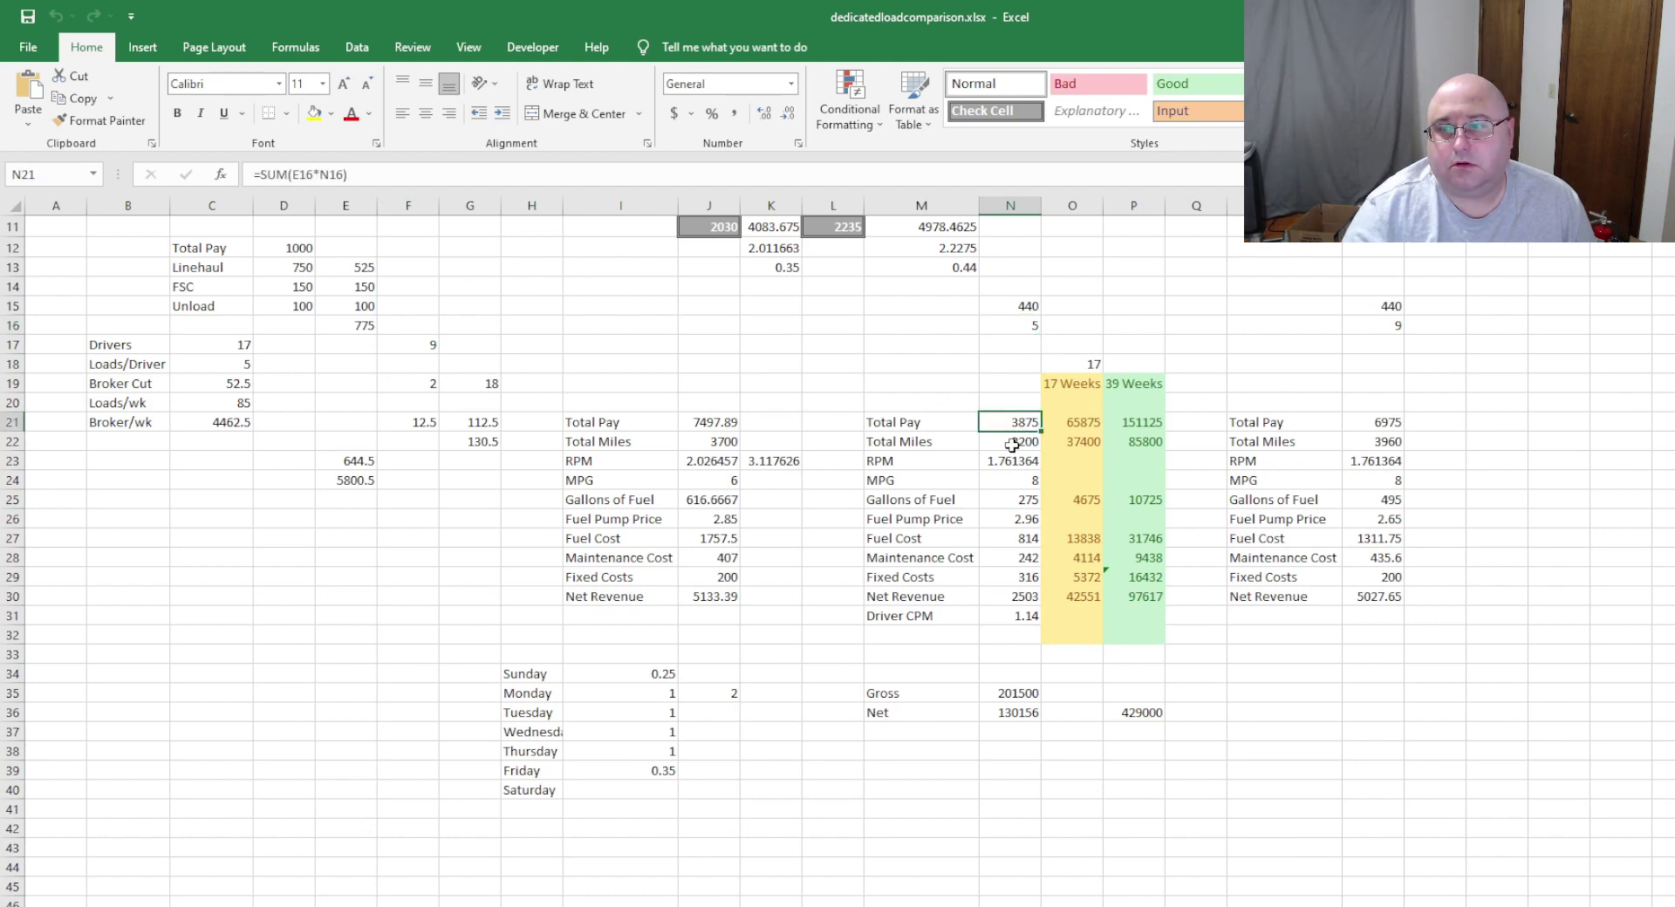
click(1013, 445)
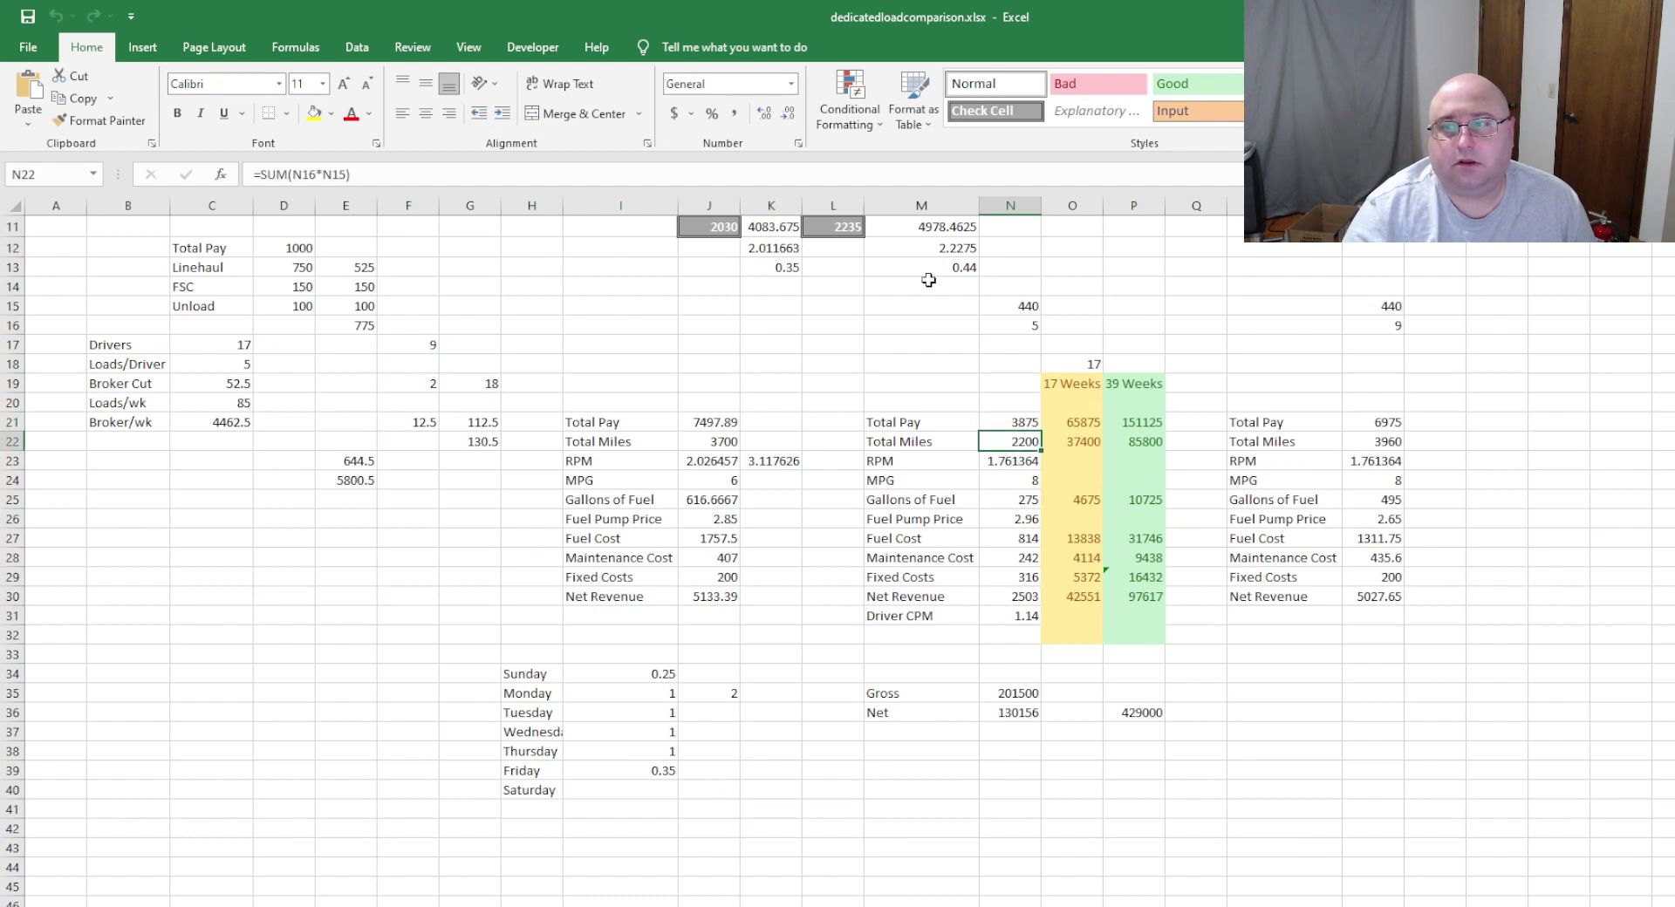
click(1030, 328)
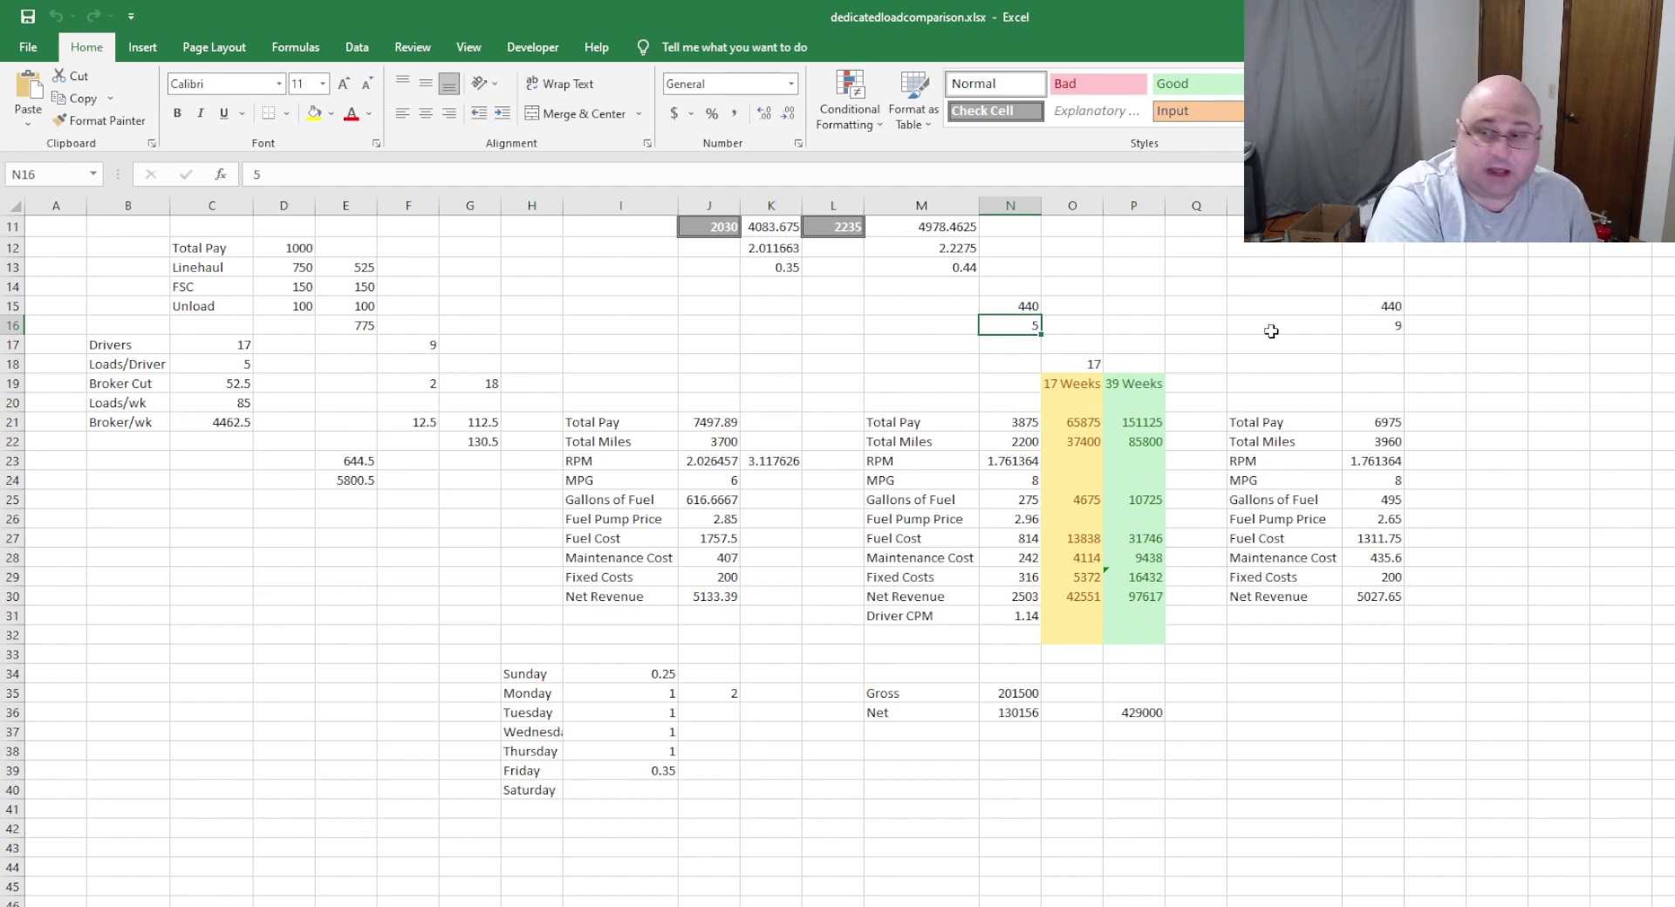
text(9)
key(Return)
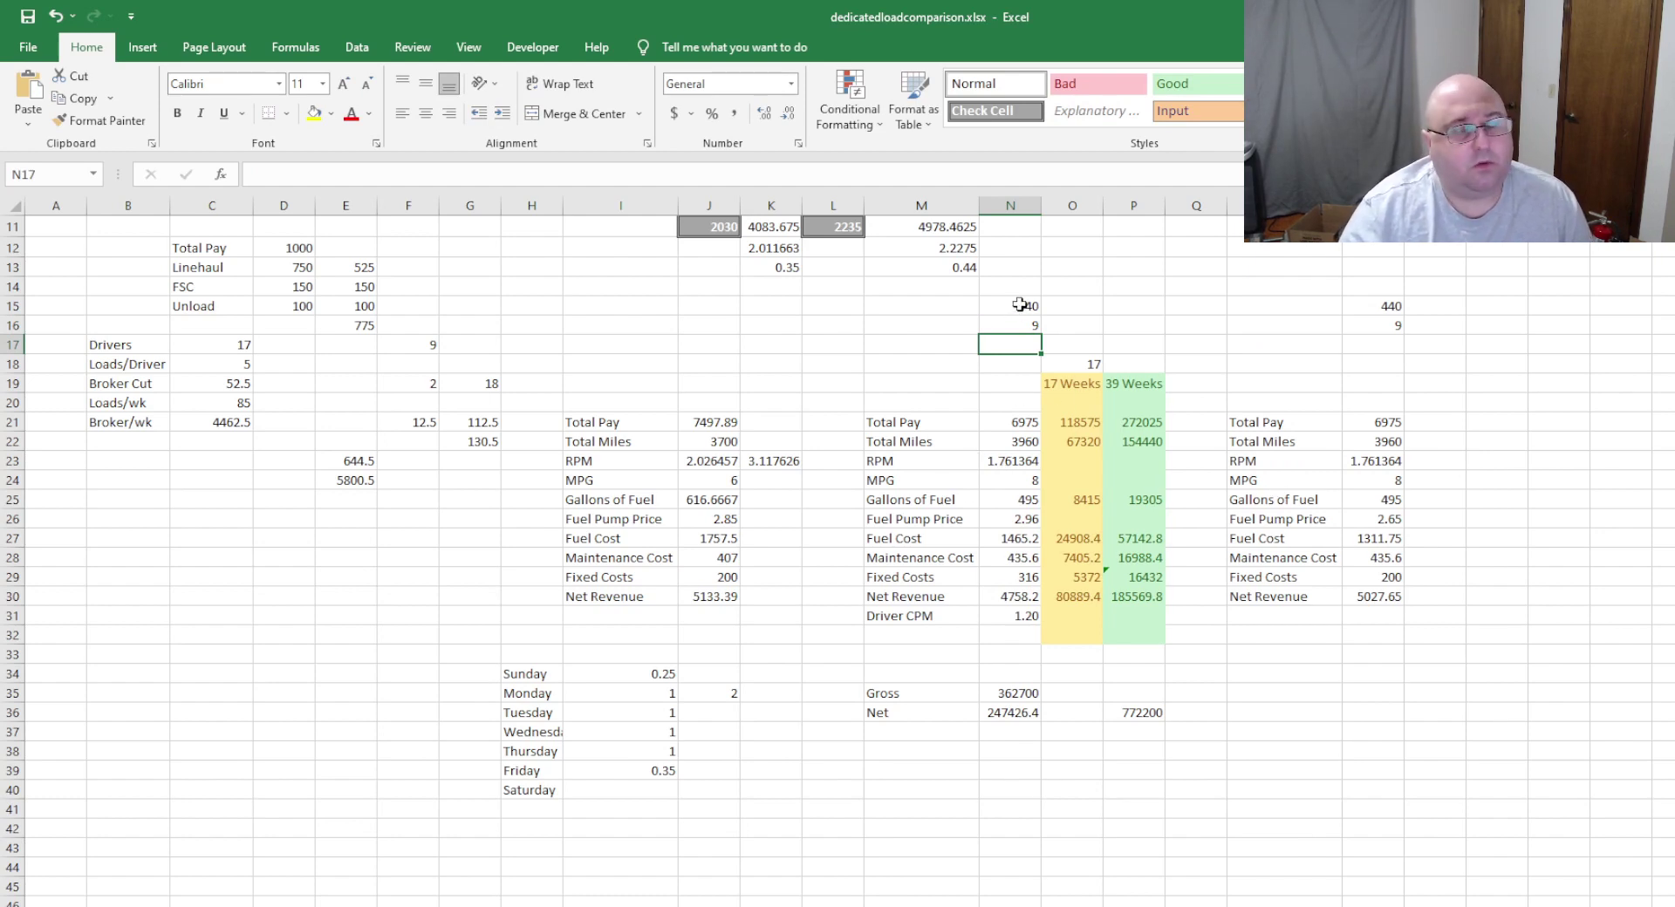
- Examine the recalculated Total Pay, Total Miles and RPM in column N along with the load count that drives them
click(1006, 429)
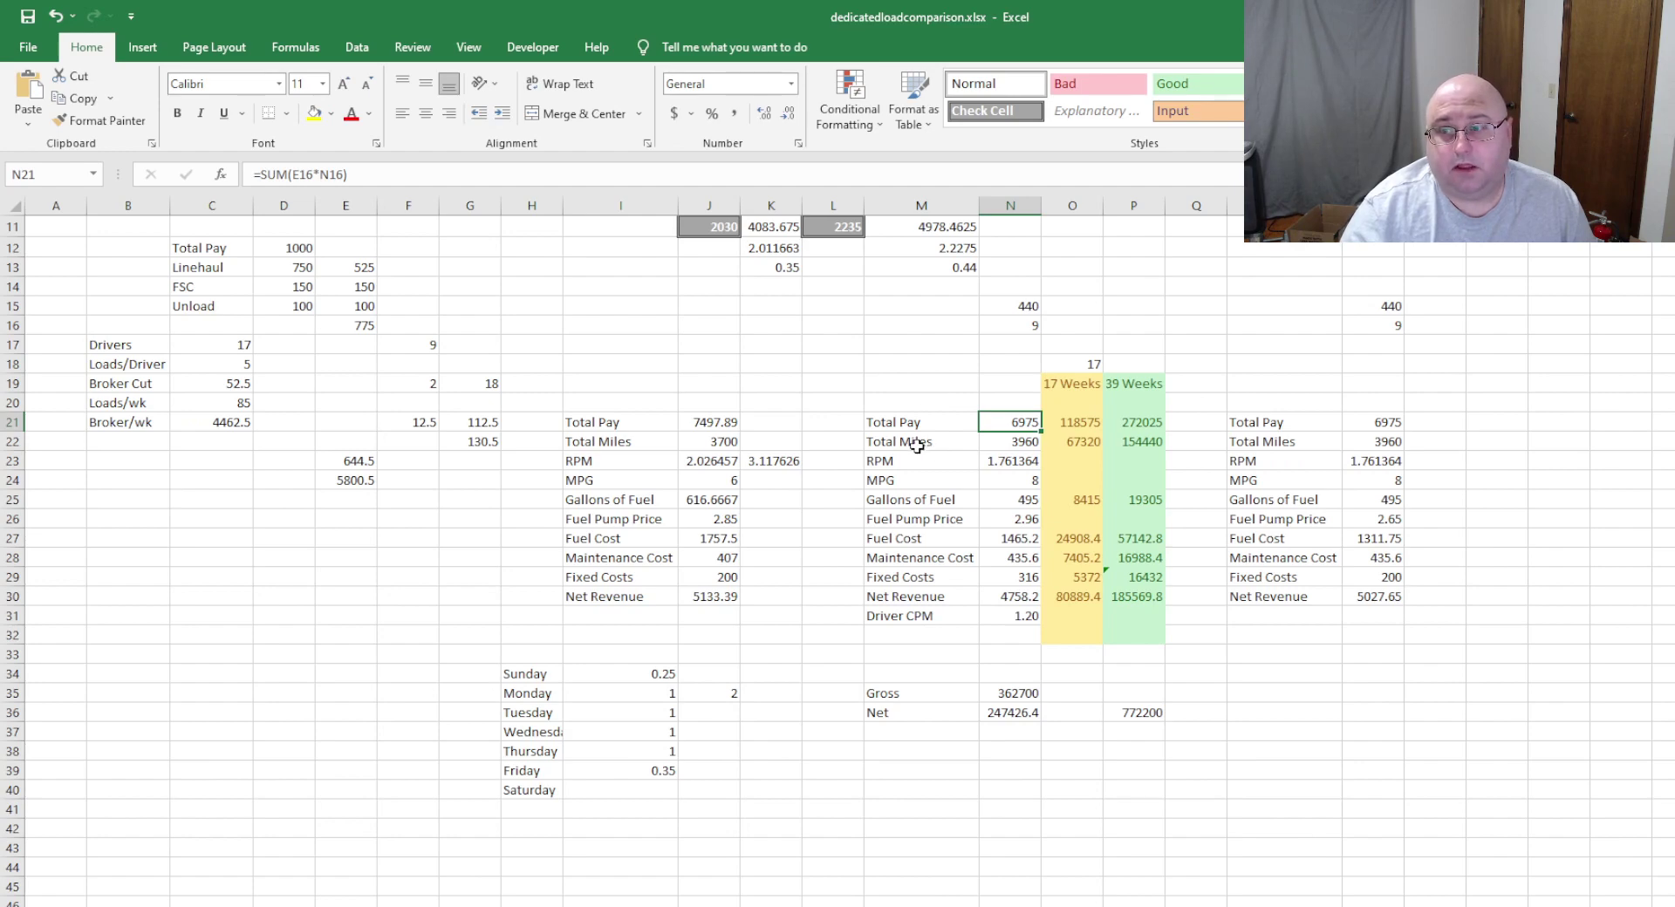
click(1002, 445)
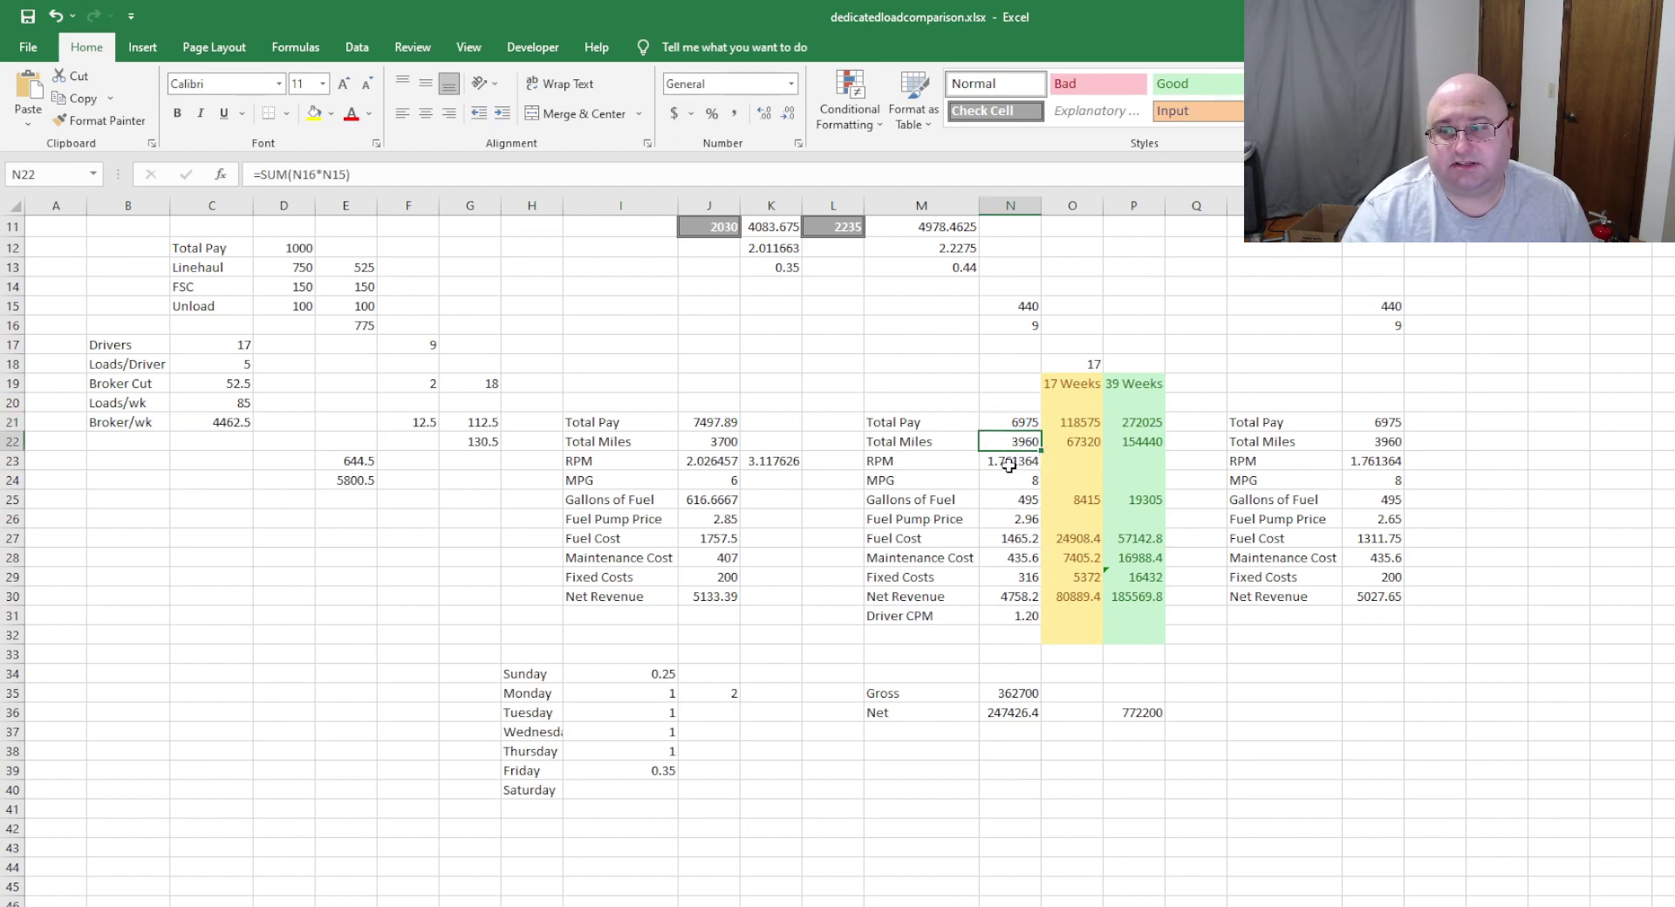
click(1007, 465)
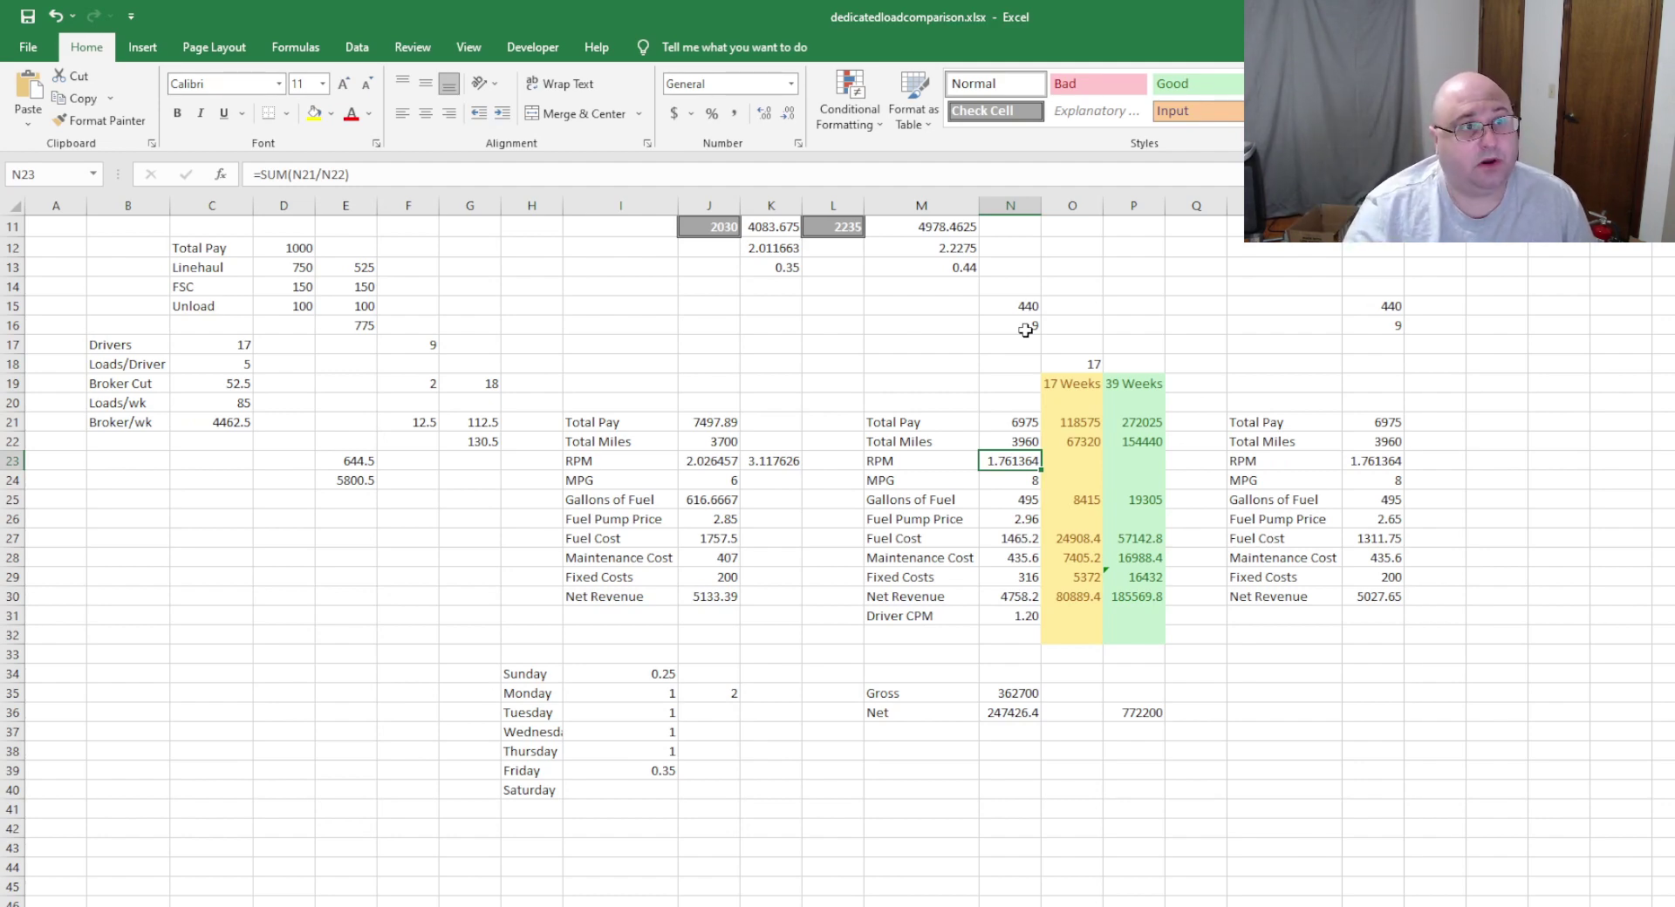
click(1005, 425)
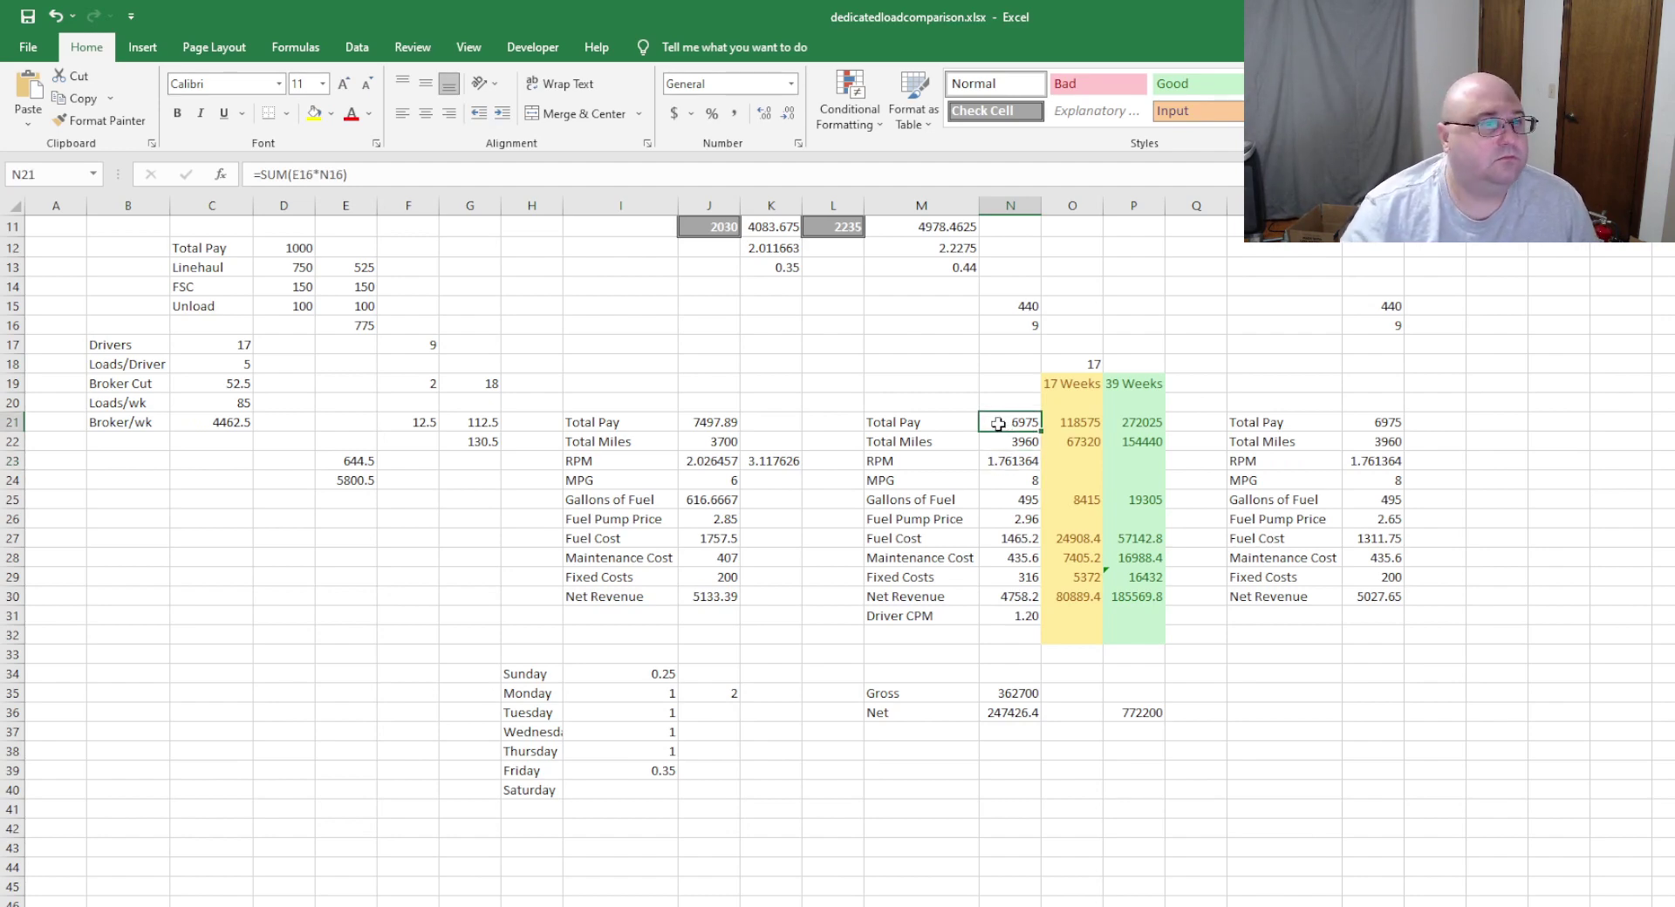
click(1013, 465)
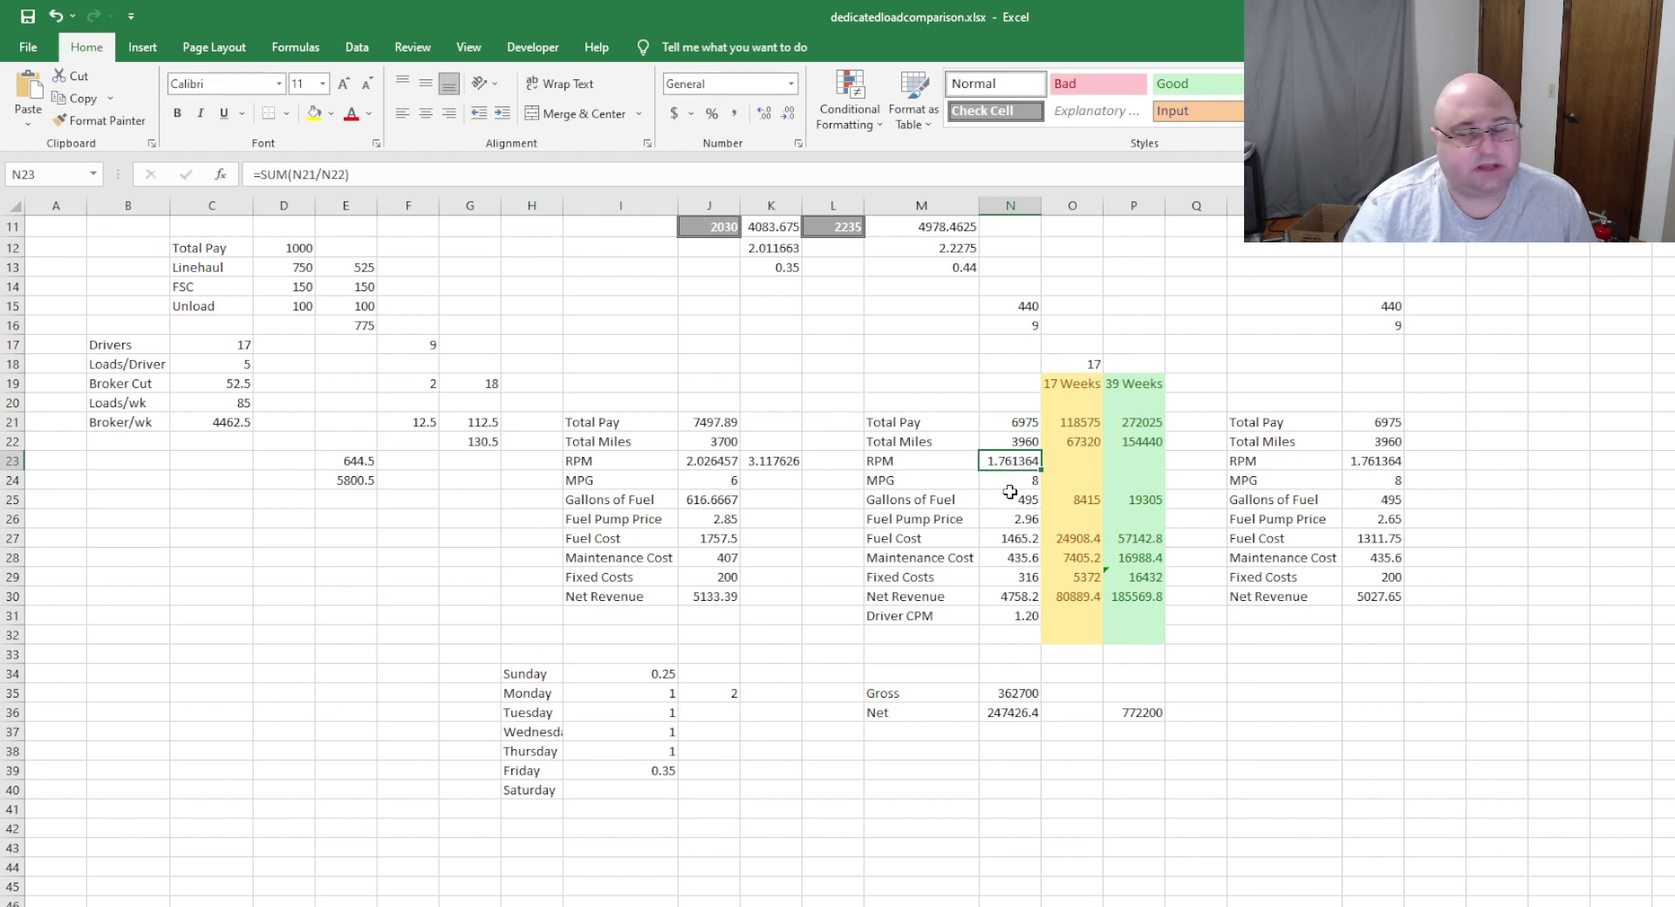
click(1003, 423)
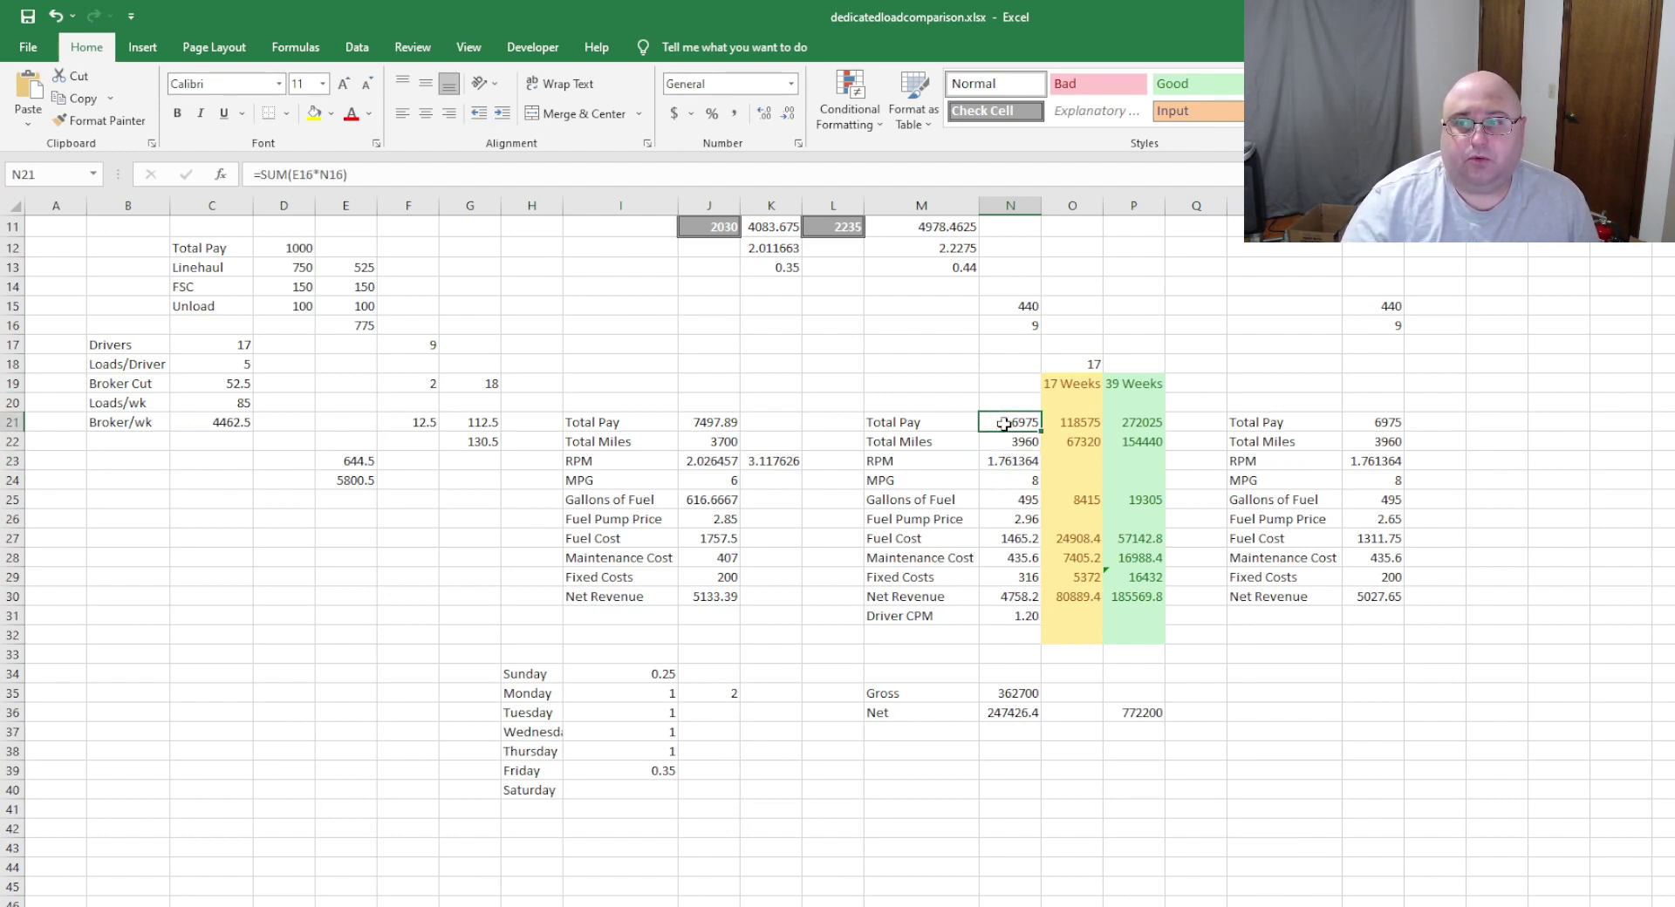
click(994, 326)
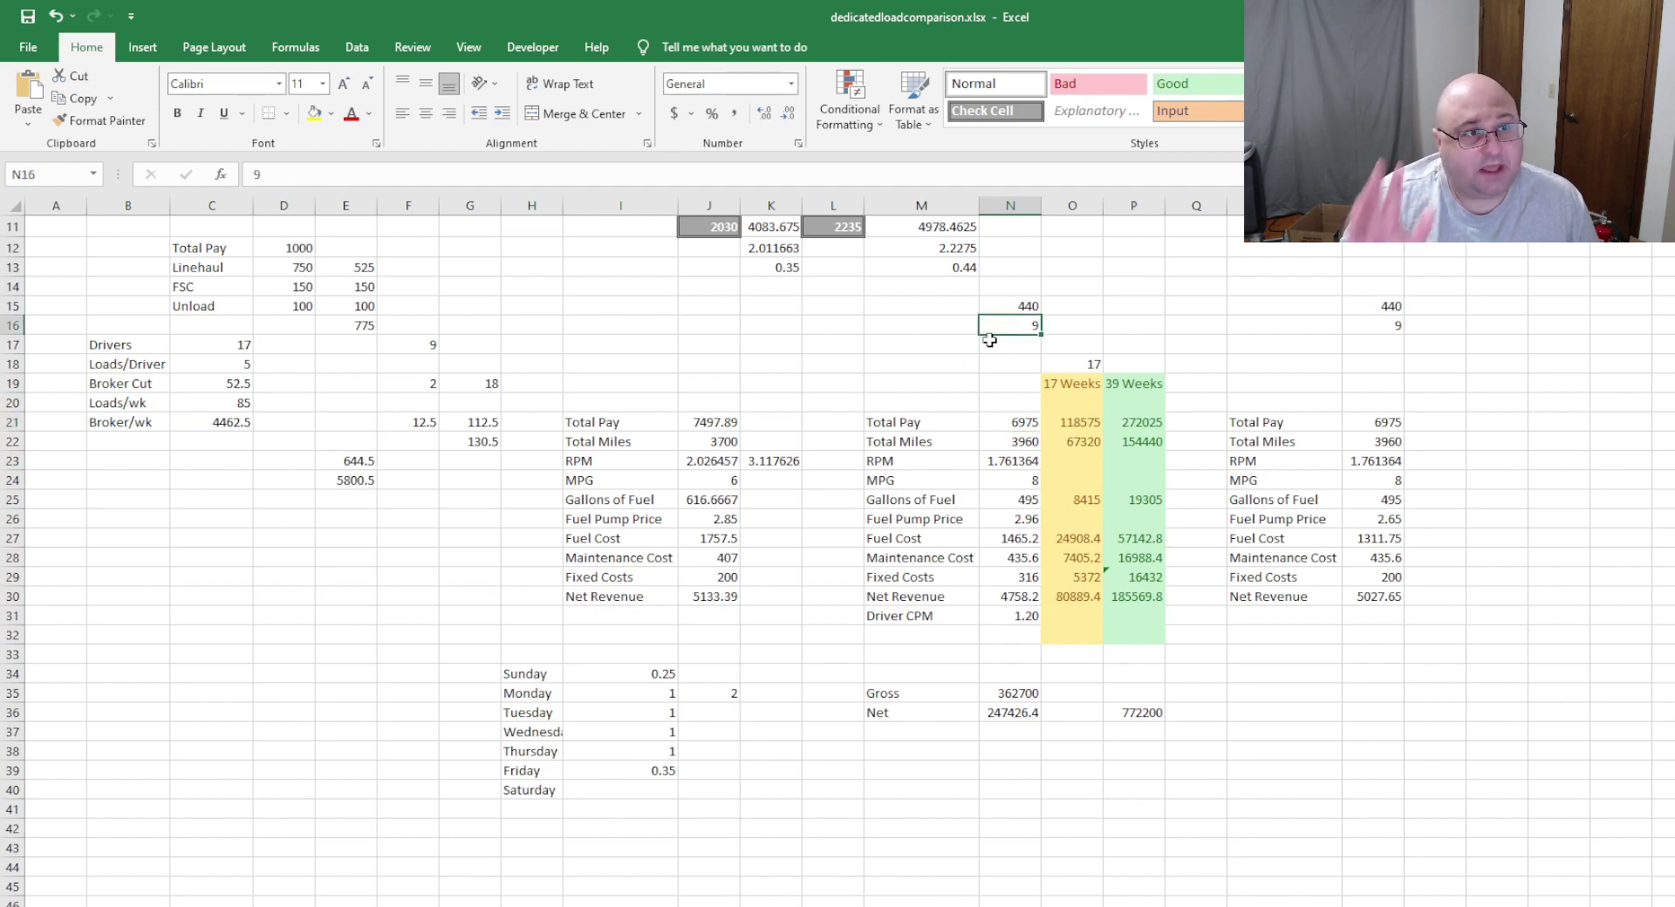
click(987, 423)
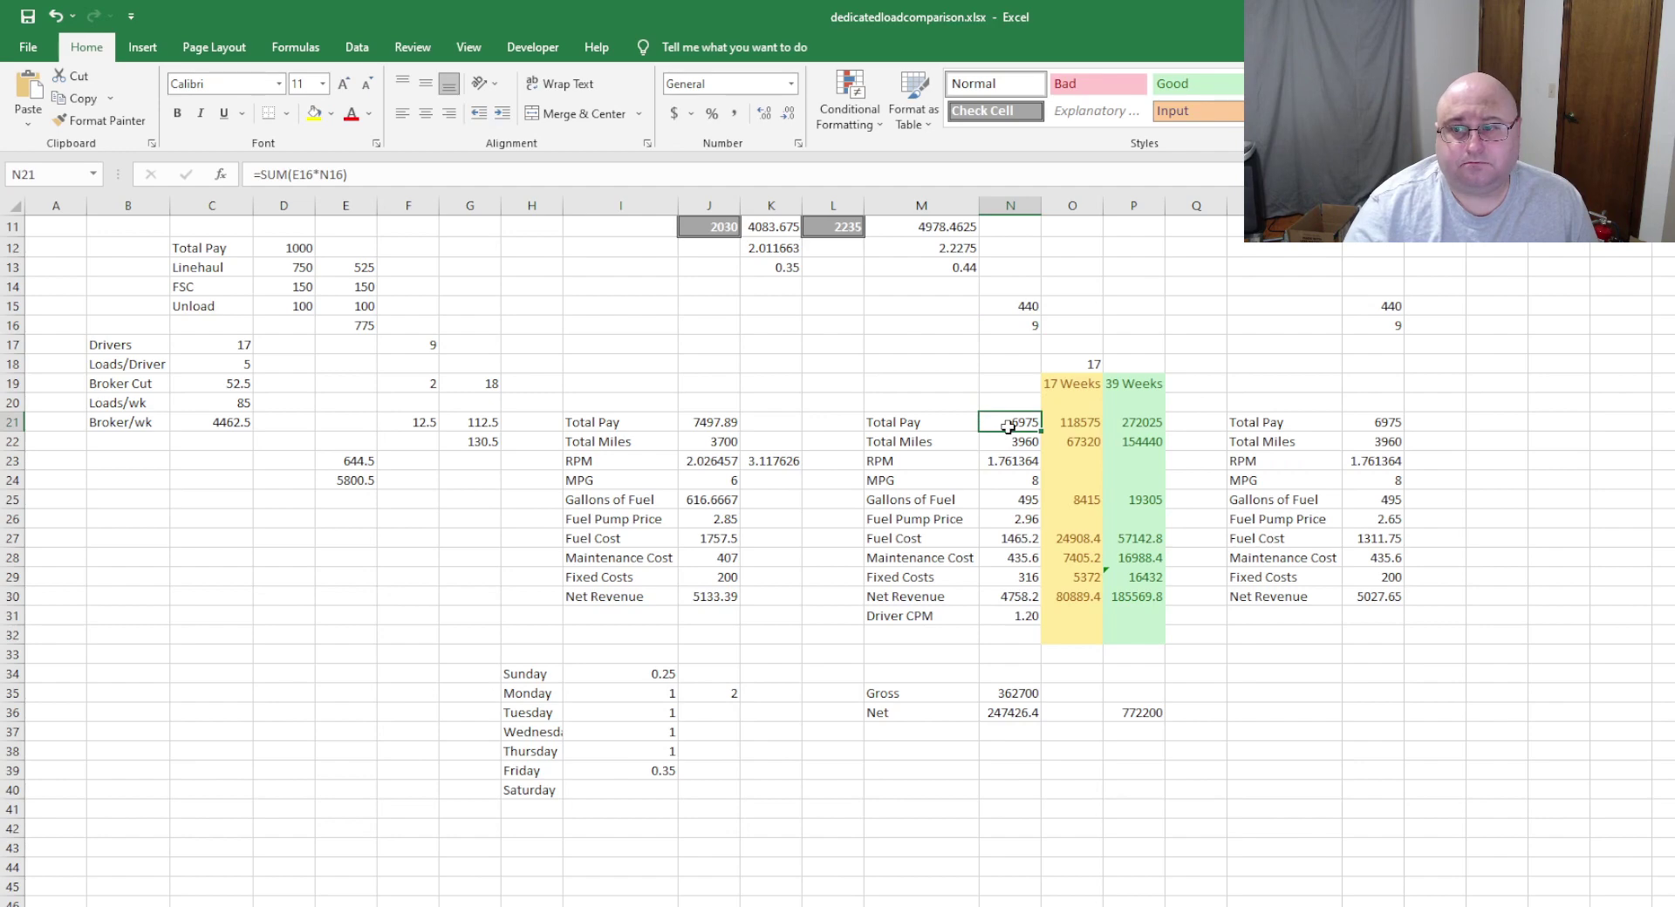
click(1005, 442)
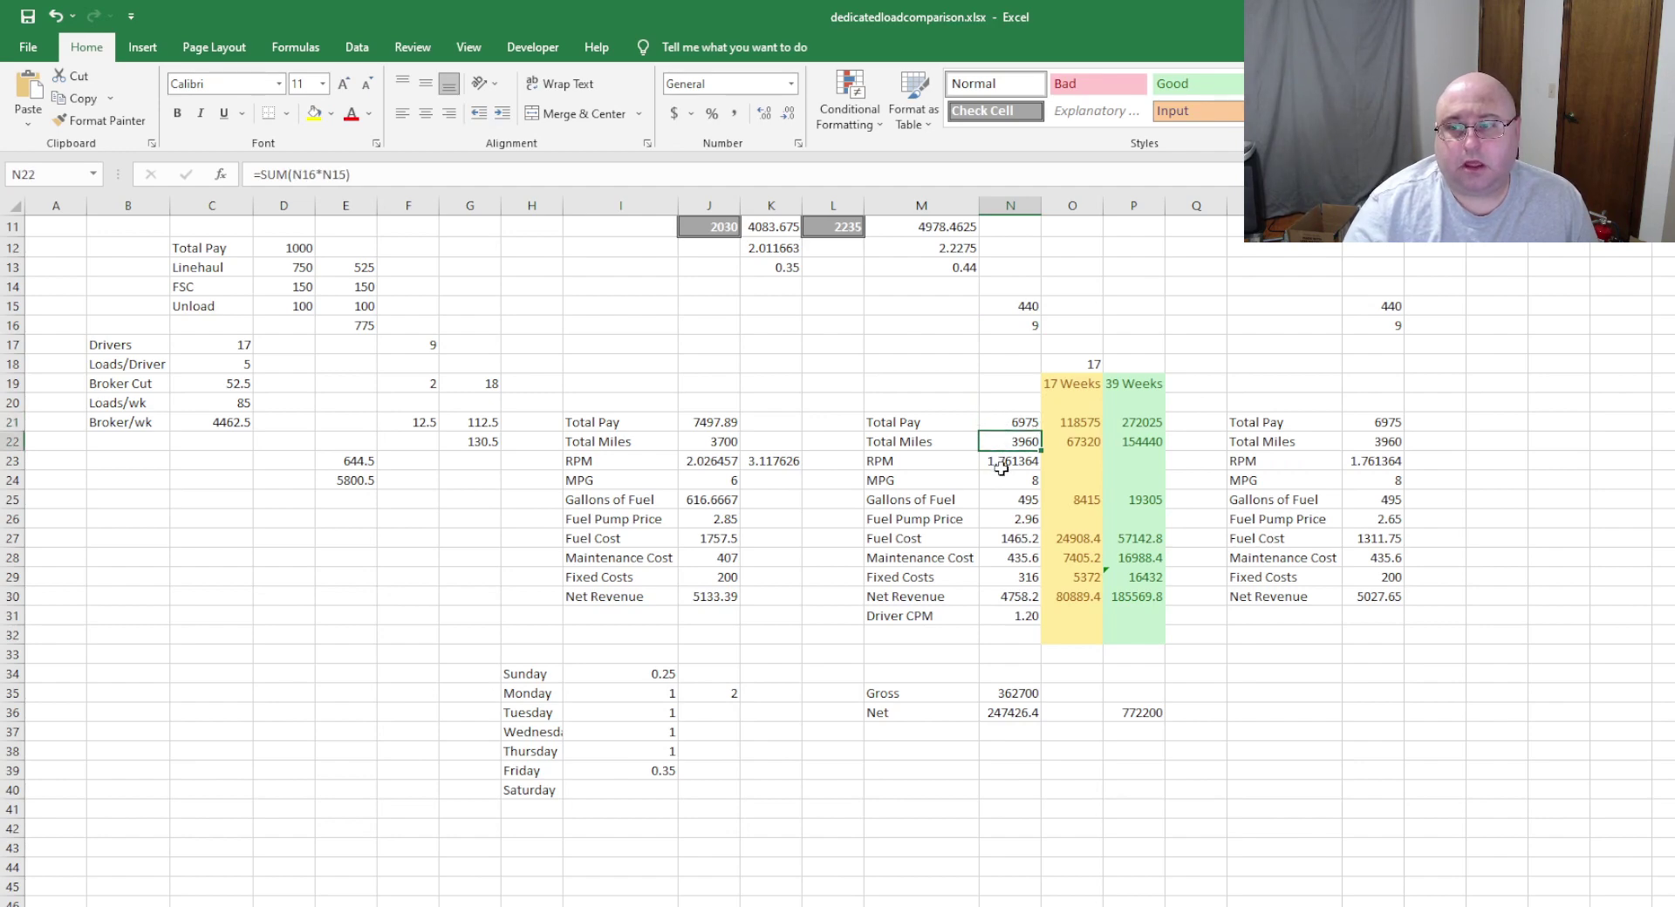
click(1001, 425)
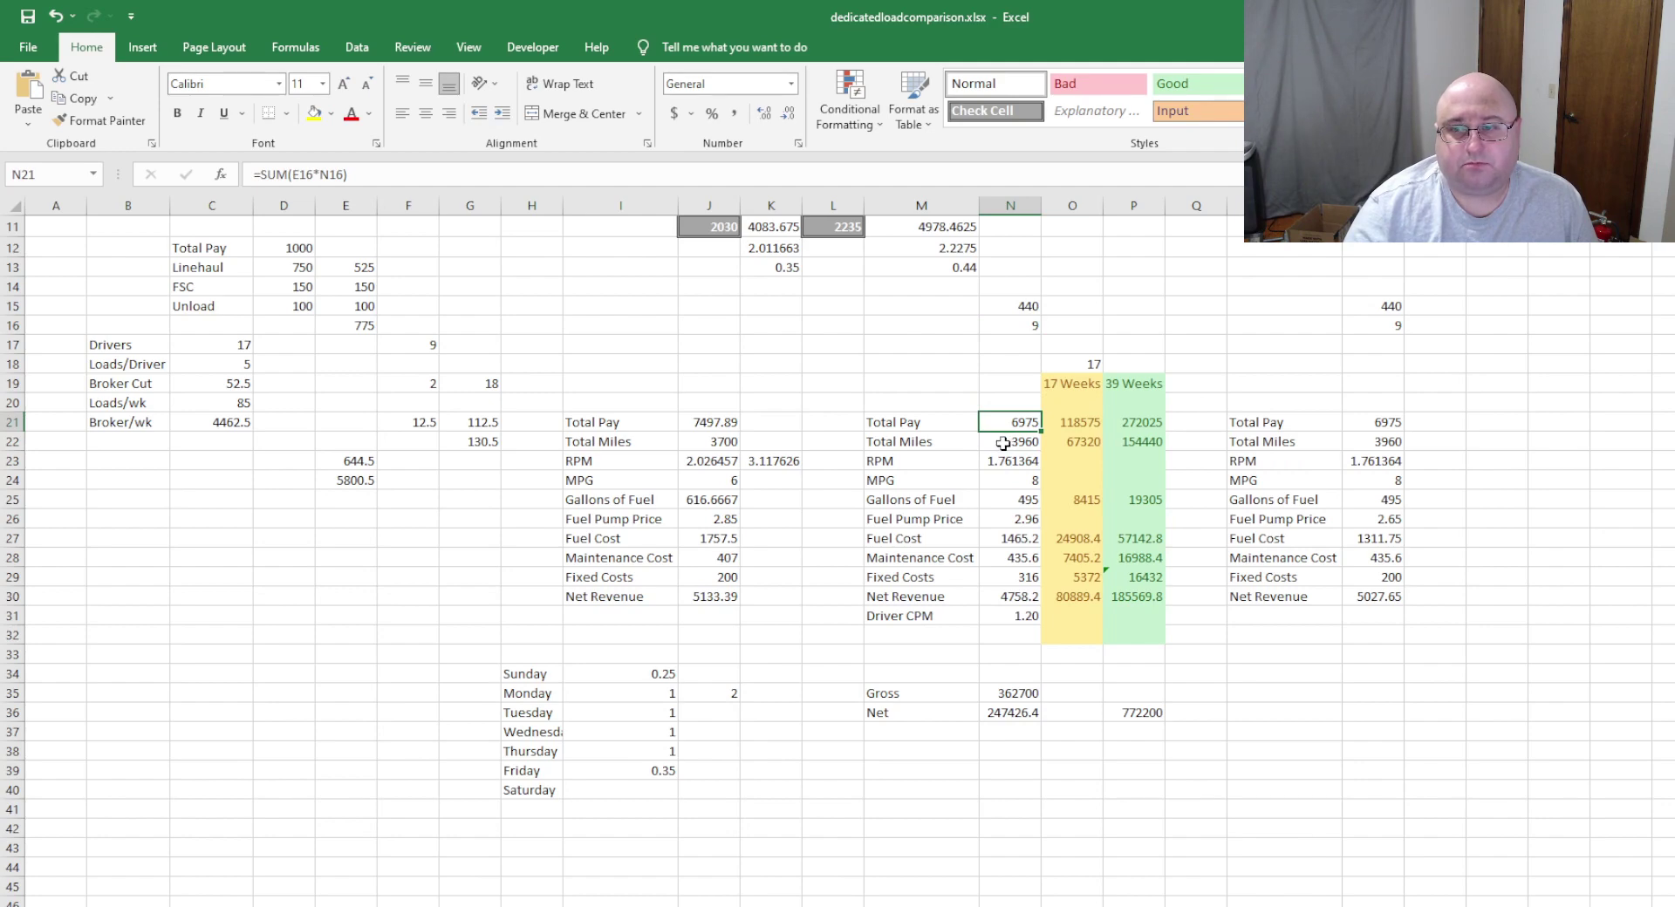
- Examine how Total Miles, RPM, MPG and Gallons of Fuel are worked out in column N
click(1003, 443)
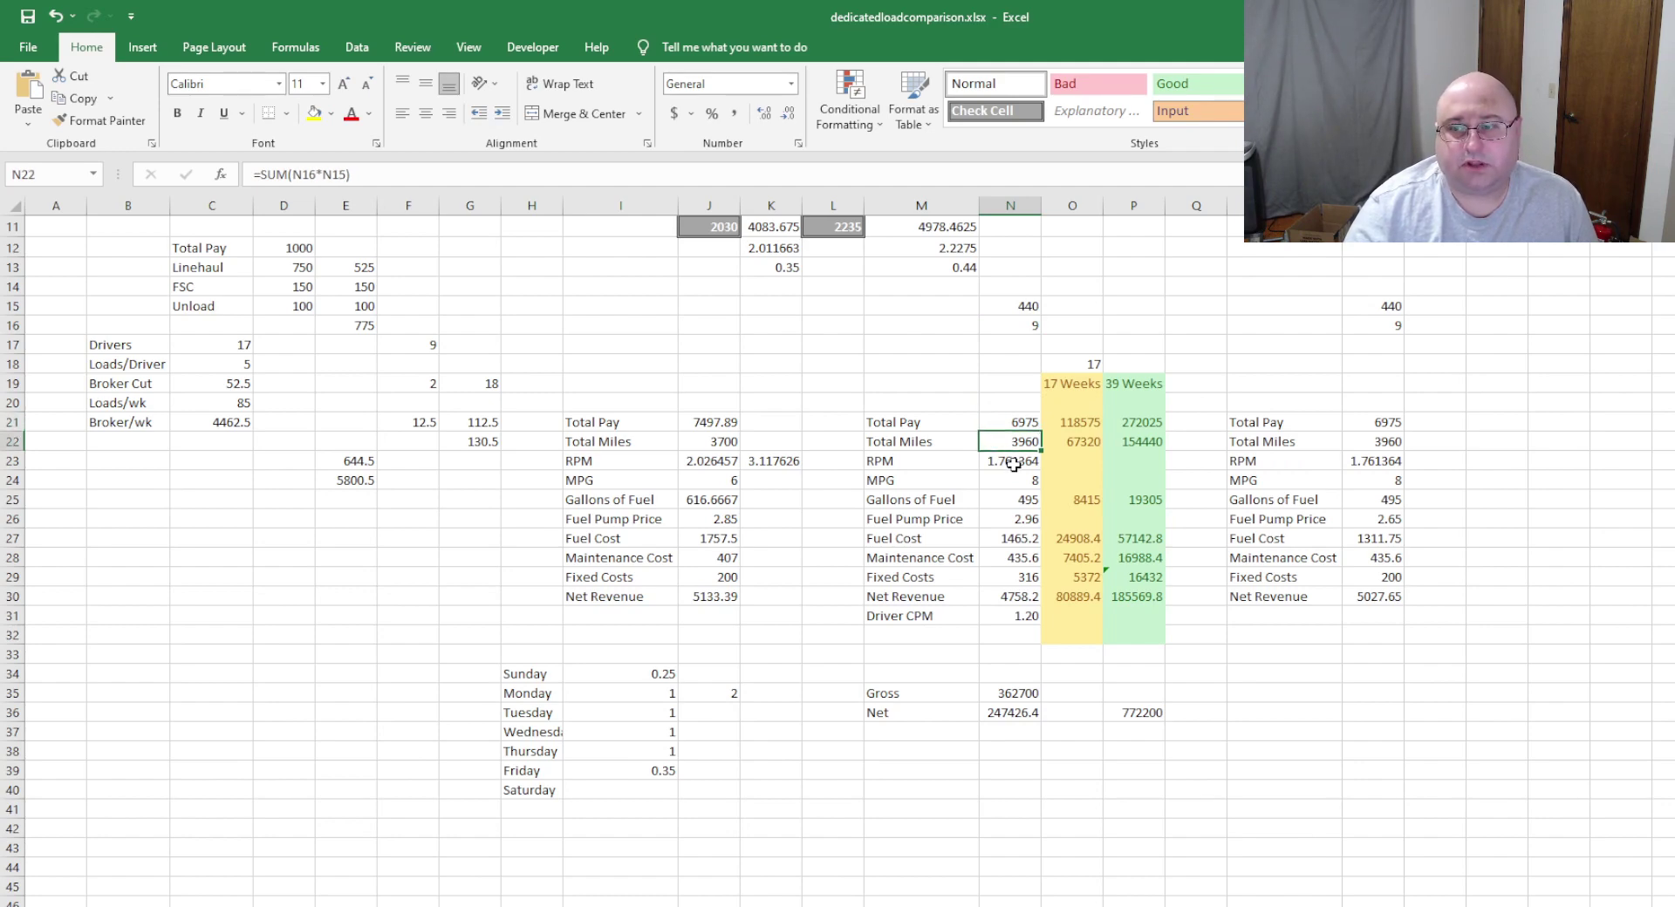
click(1012, 464)
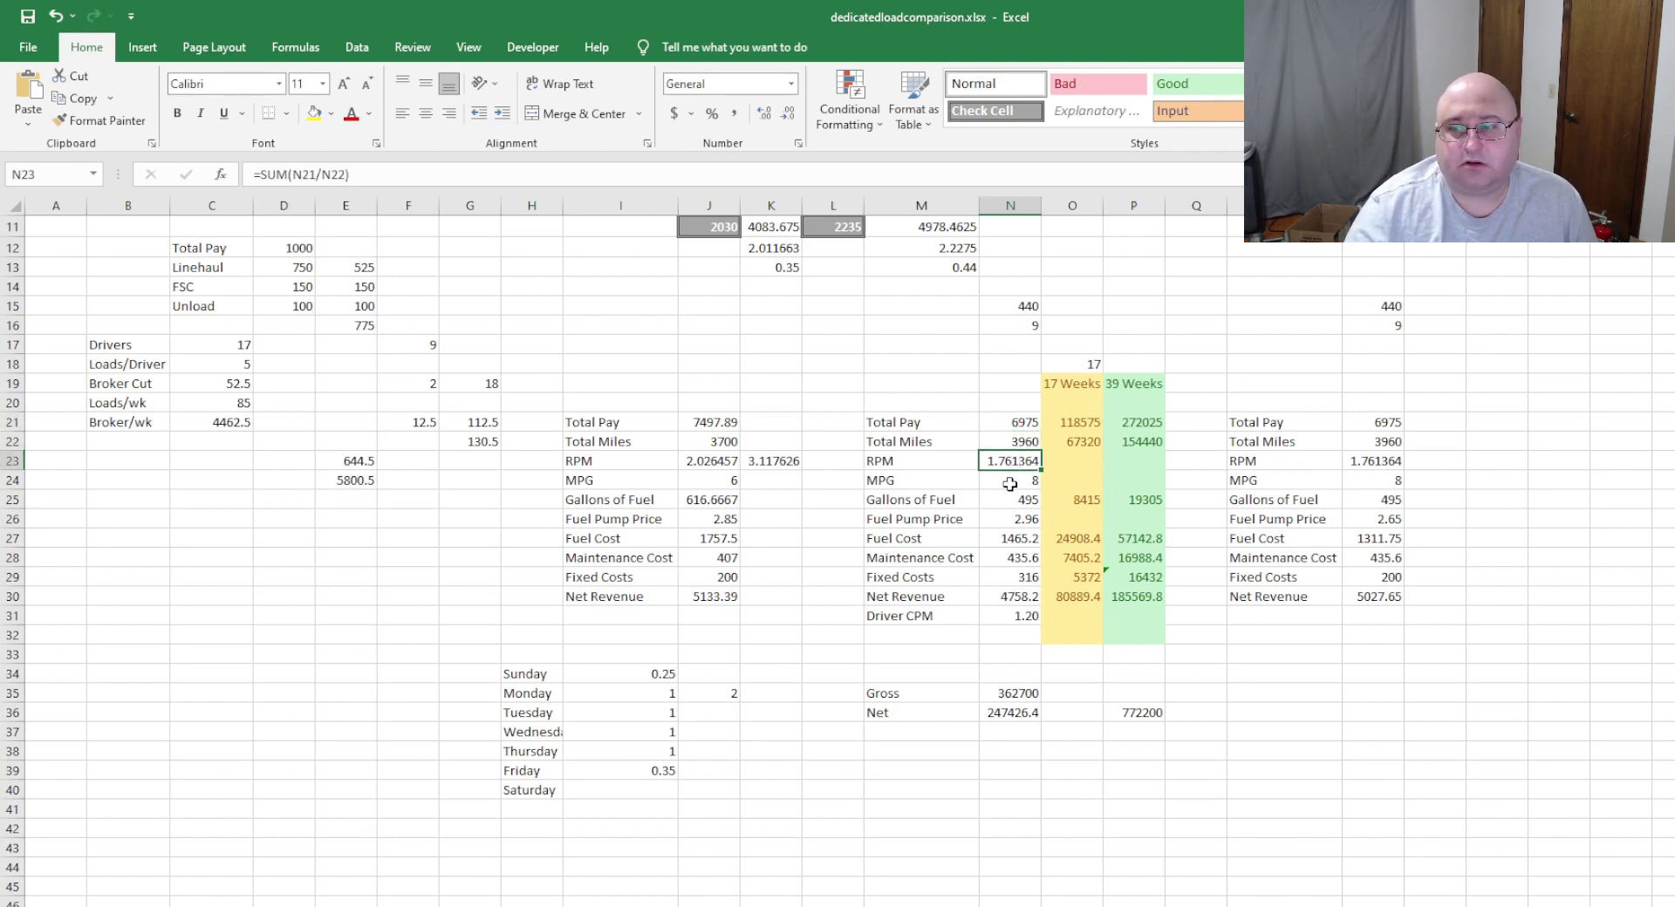
click(1003, 483)
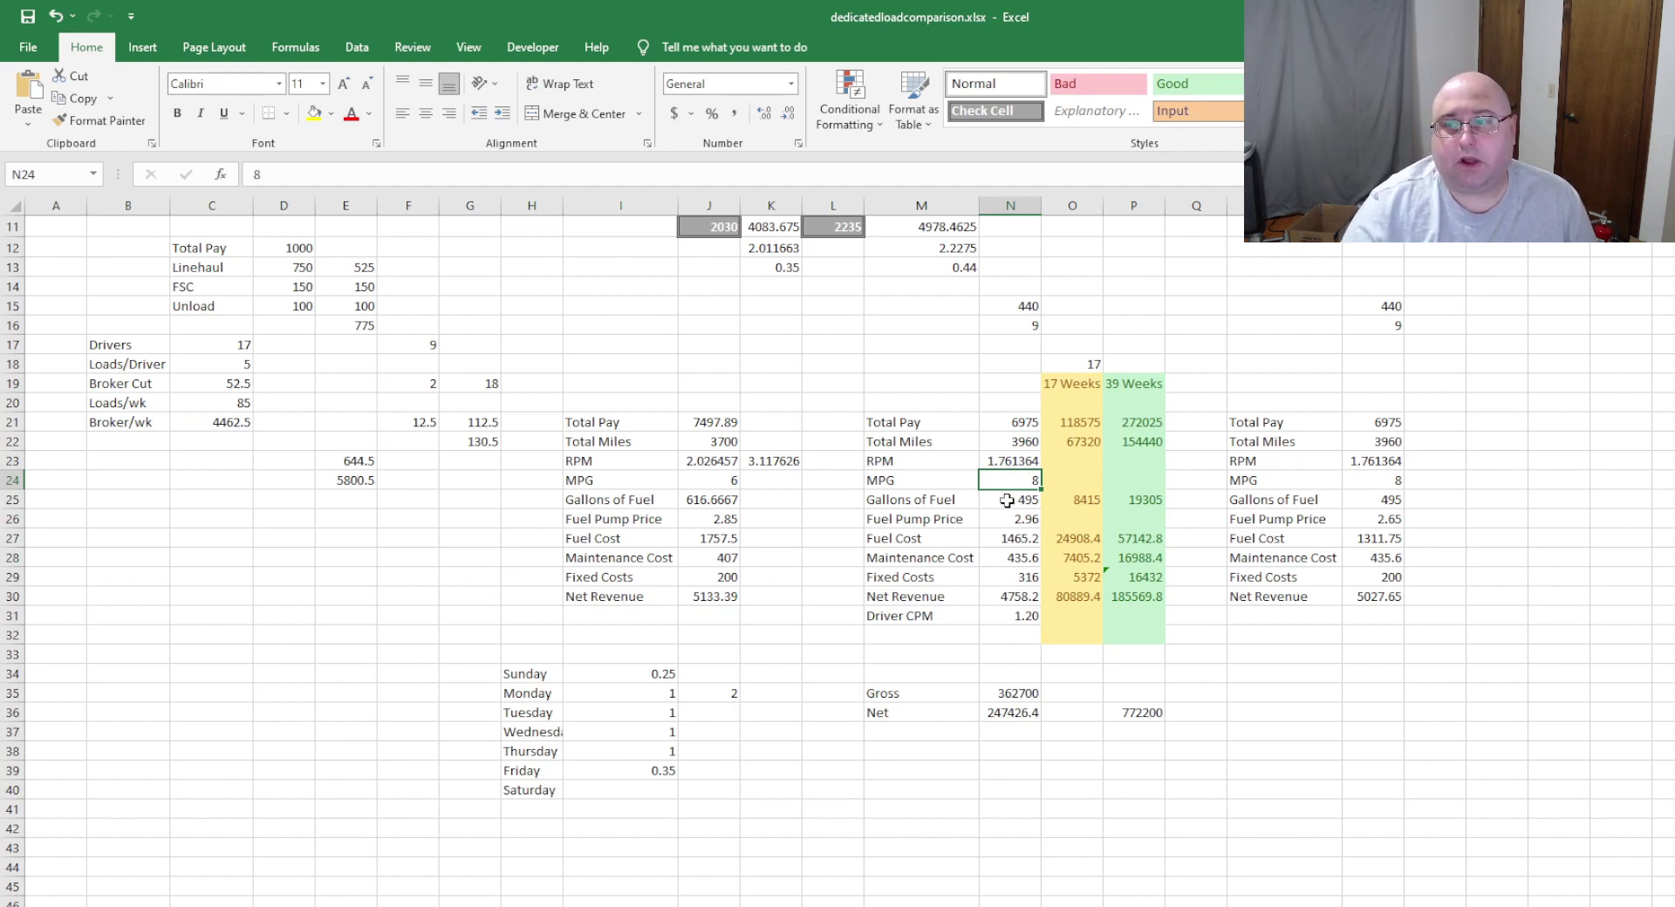
click(1005, 501)
click(1008, 484)
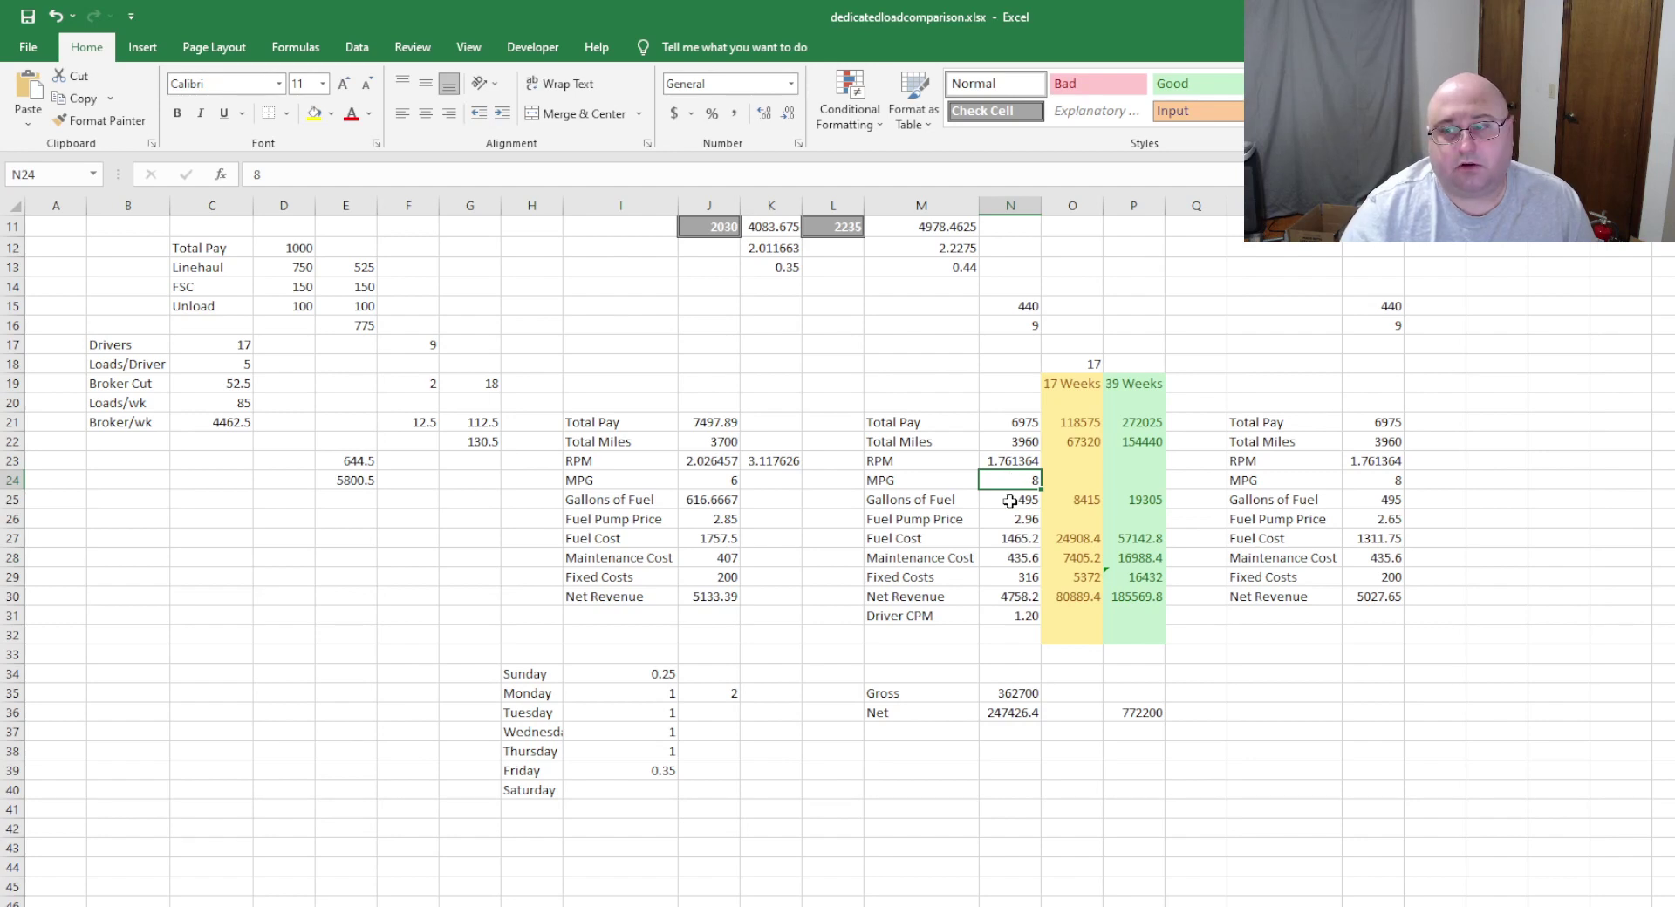
click(1003, 500)
click(998, 484)
click(1006, 503)
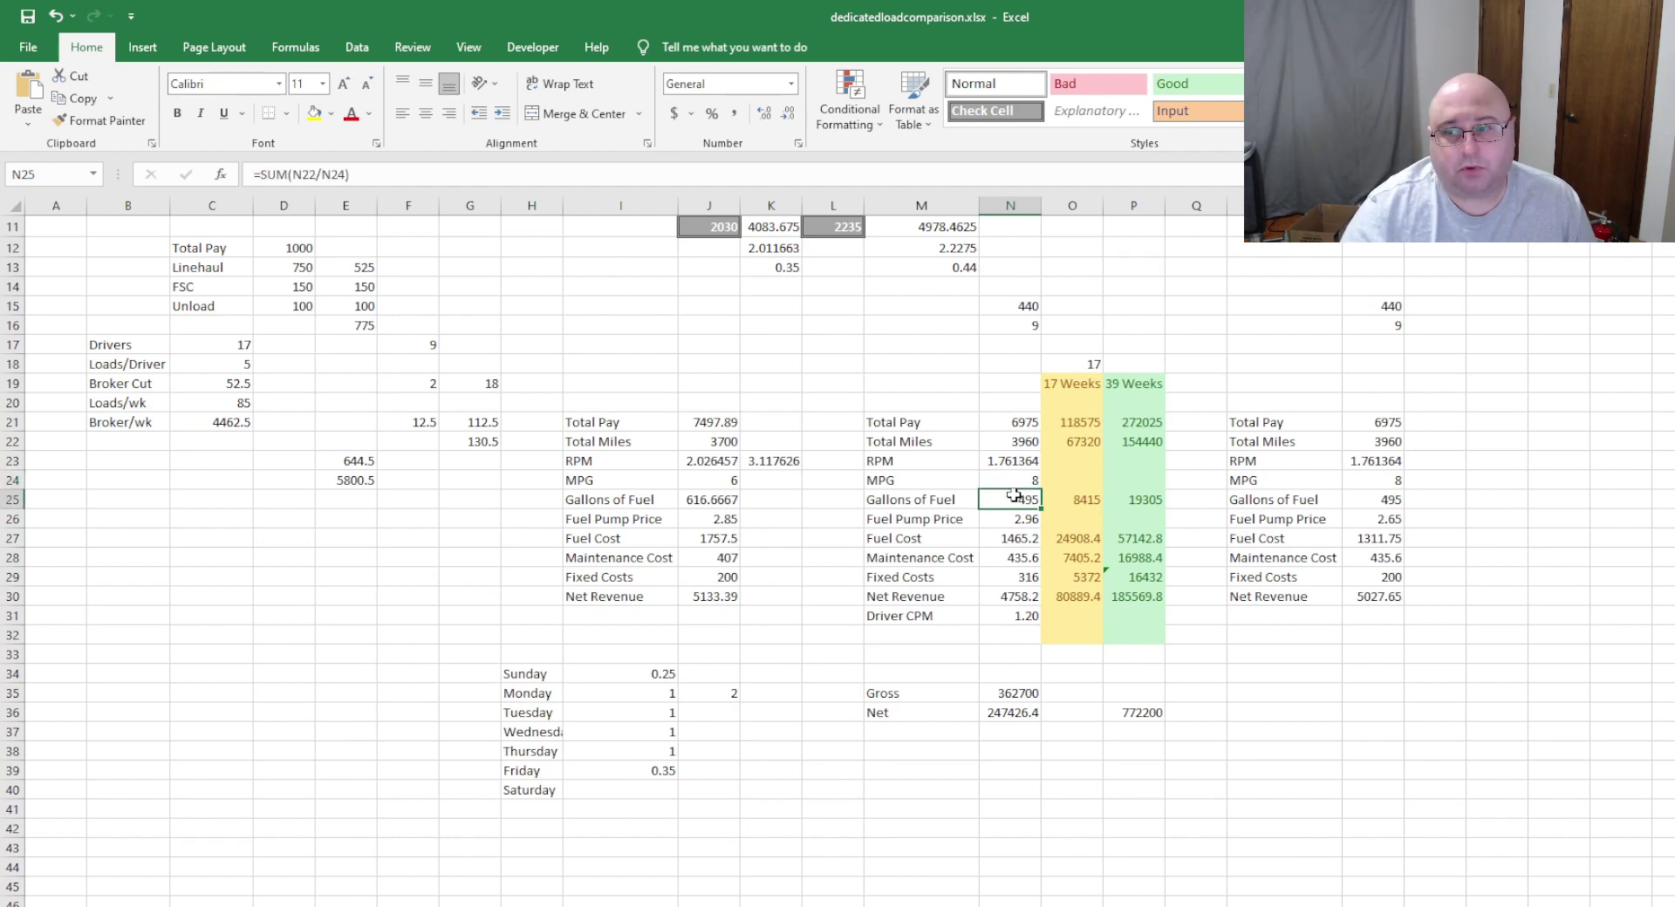
- Set the Fuel Pump Price in cell N26 to 2.7 and check the Fuel Cost in the row below it
click(999, 522)
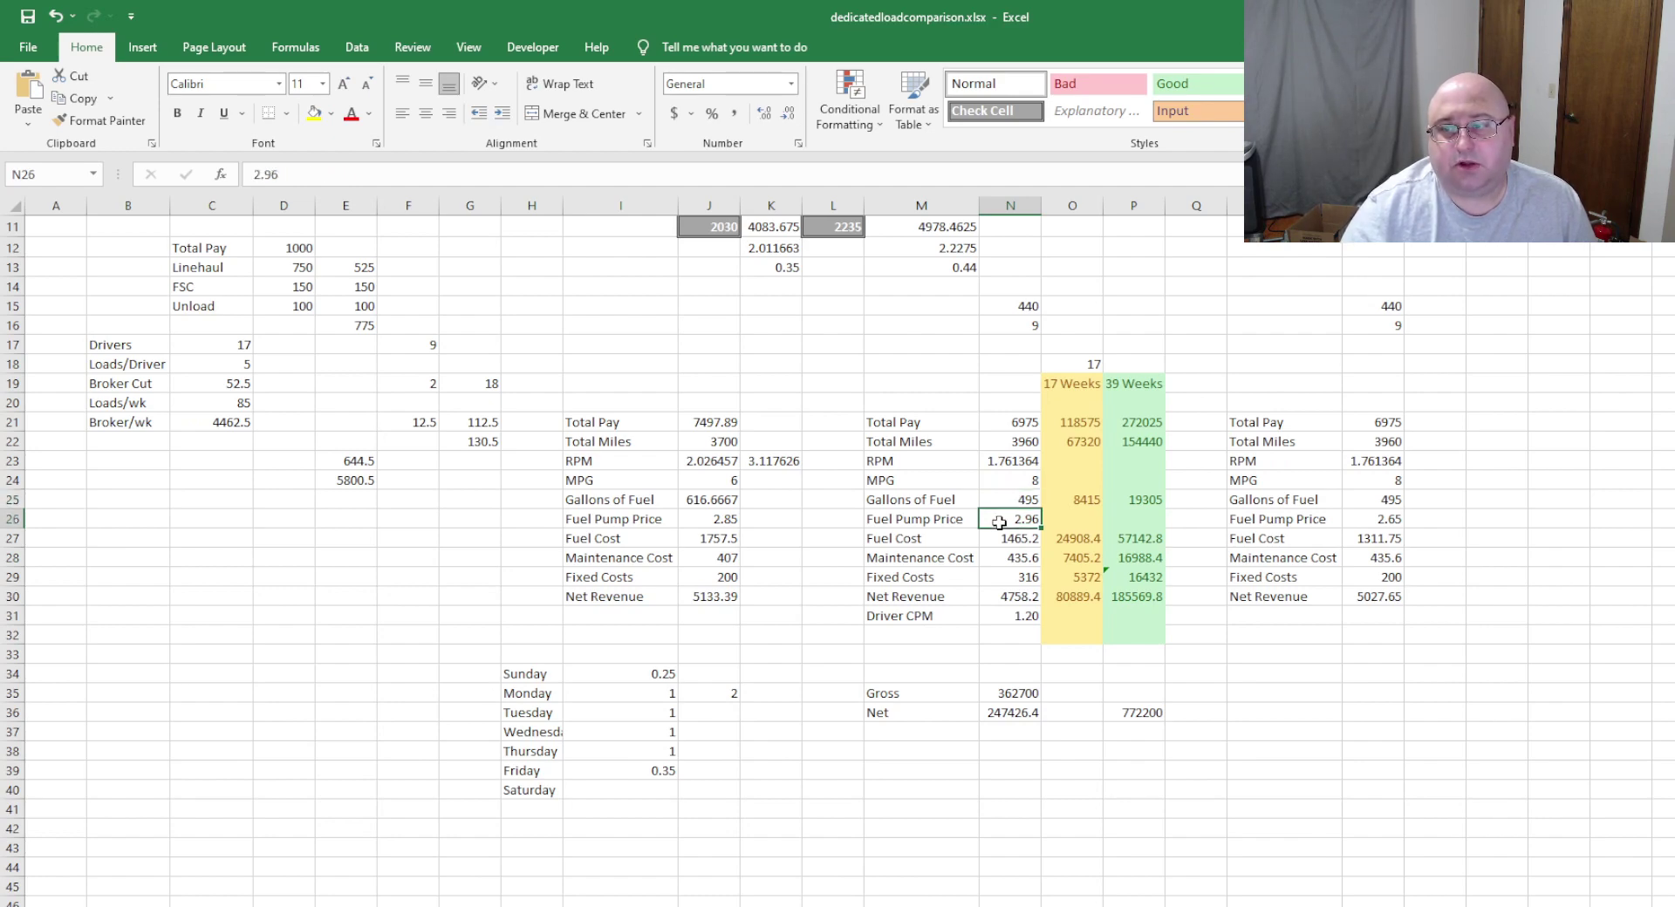
double_click(266, 174)
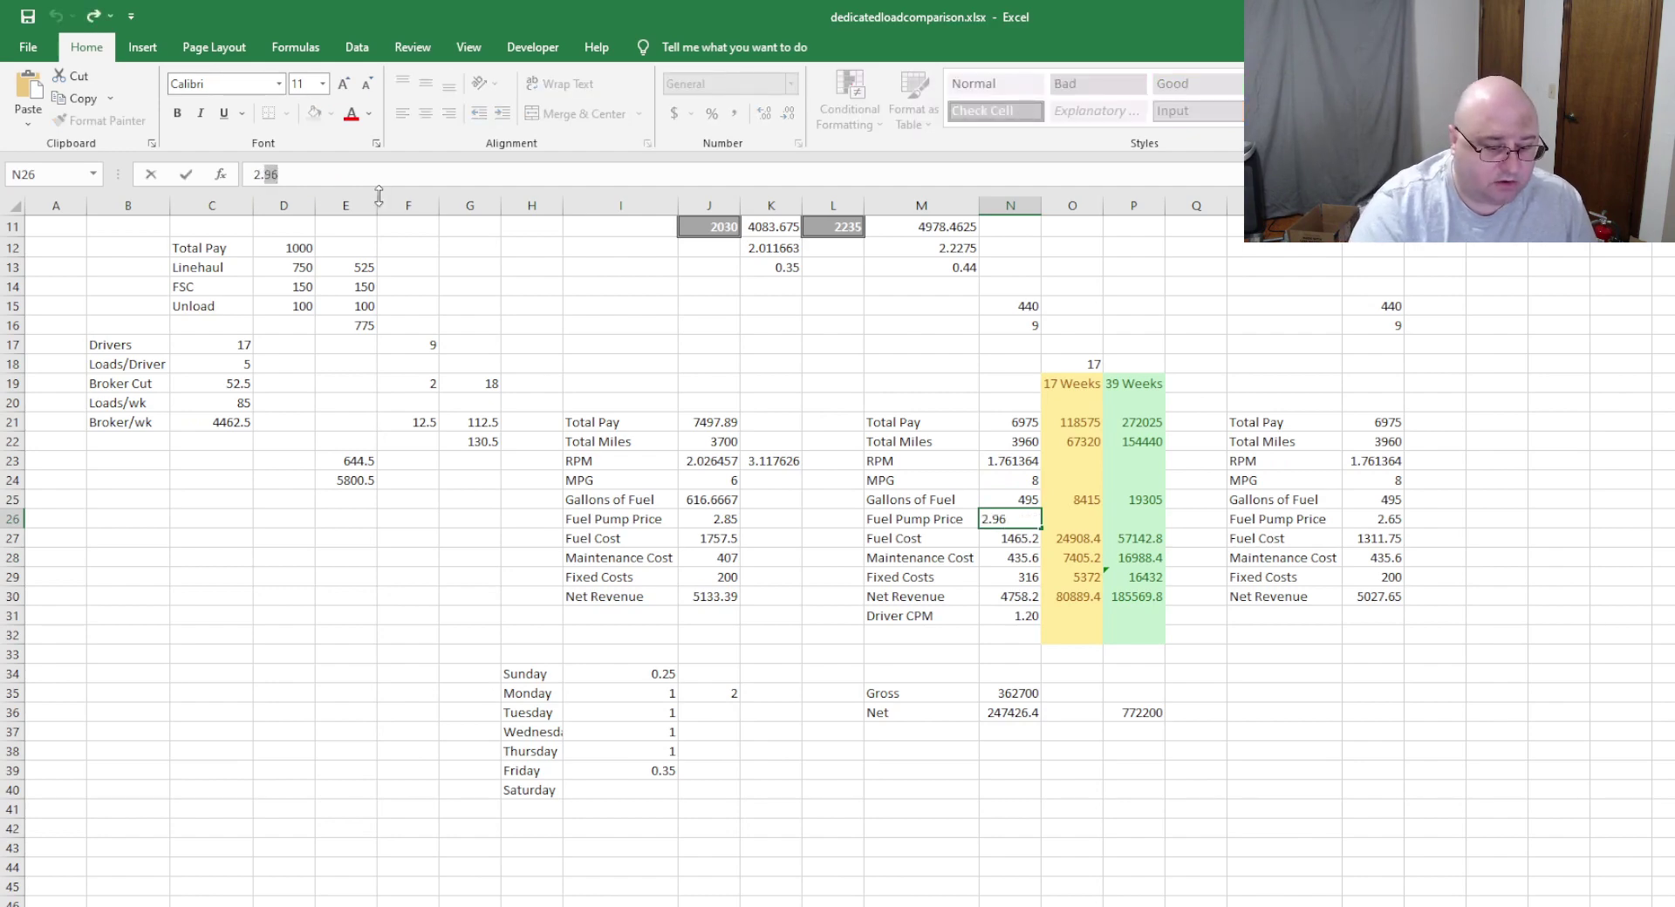
text(7)
key(Return)
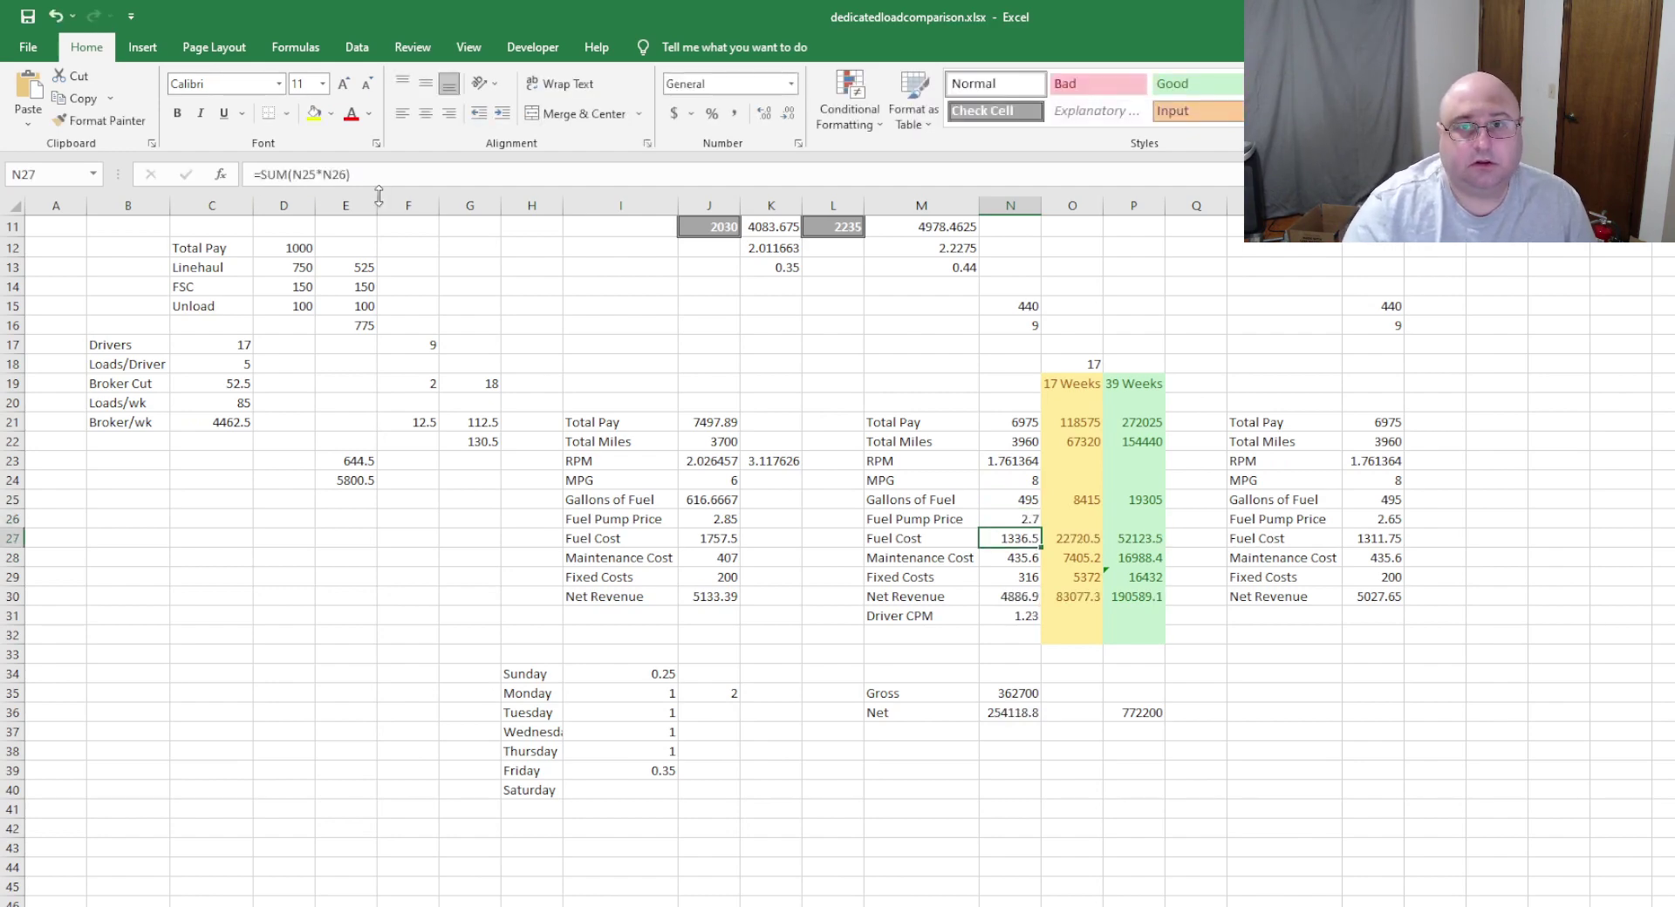
click(1007, 520)
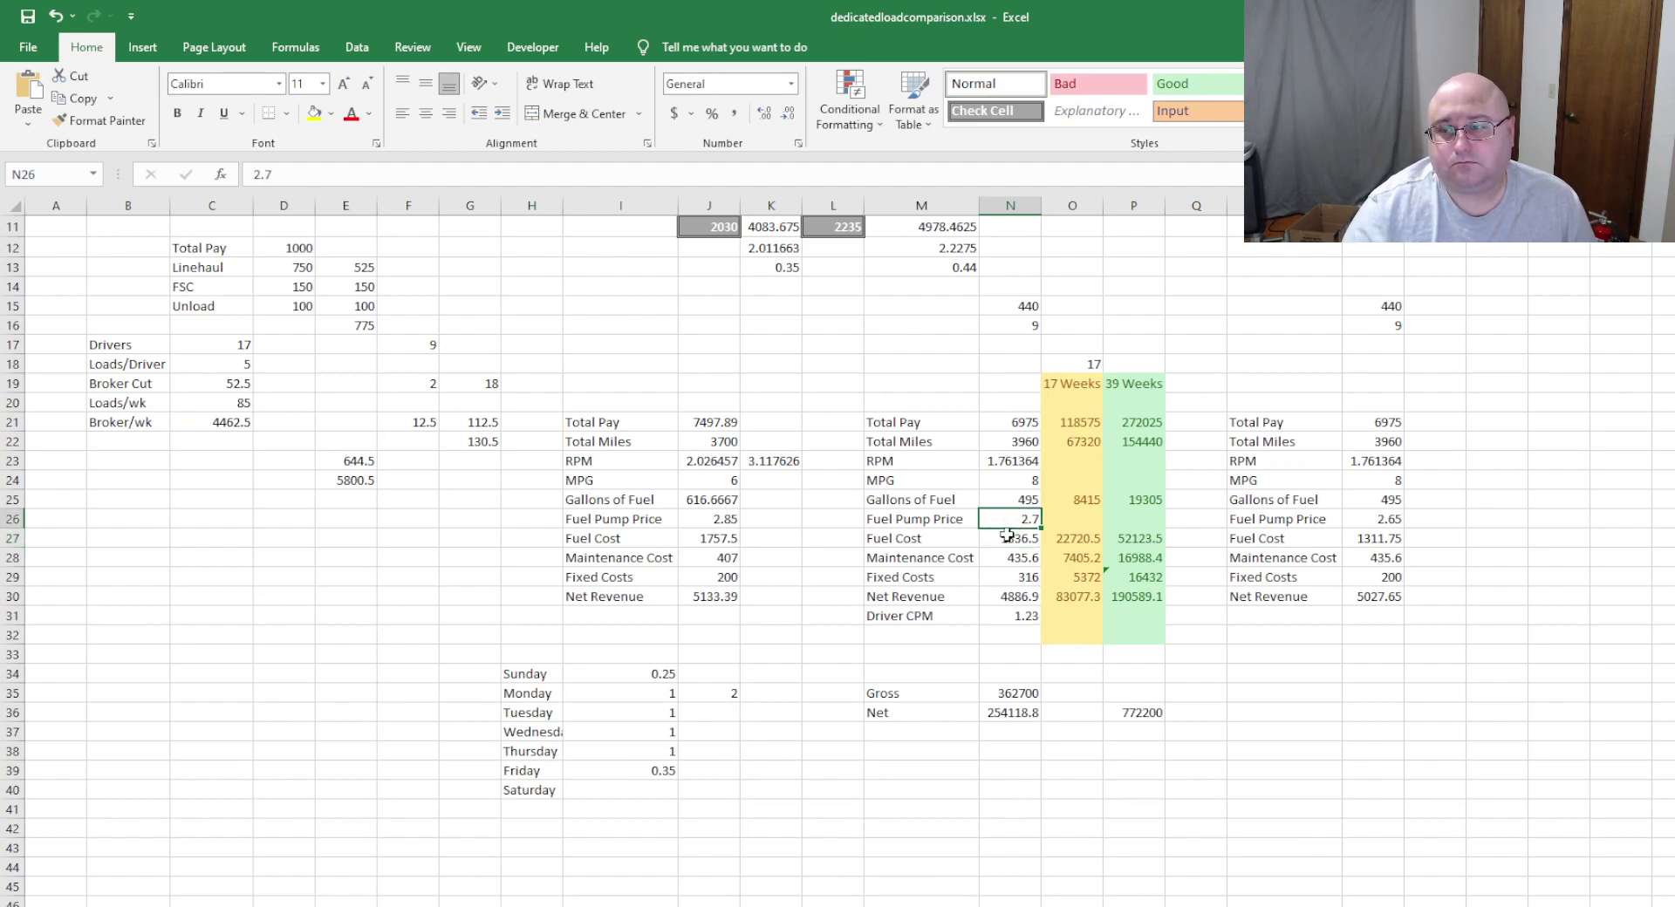
click(1003, 542)
click(1003, 519)
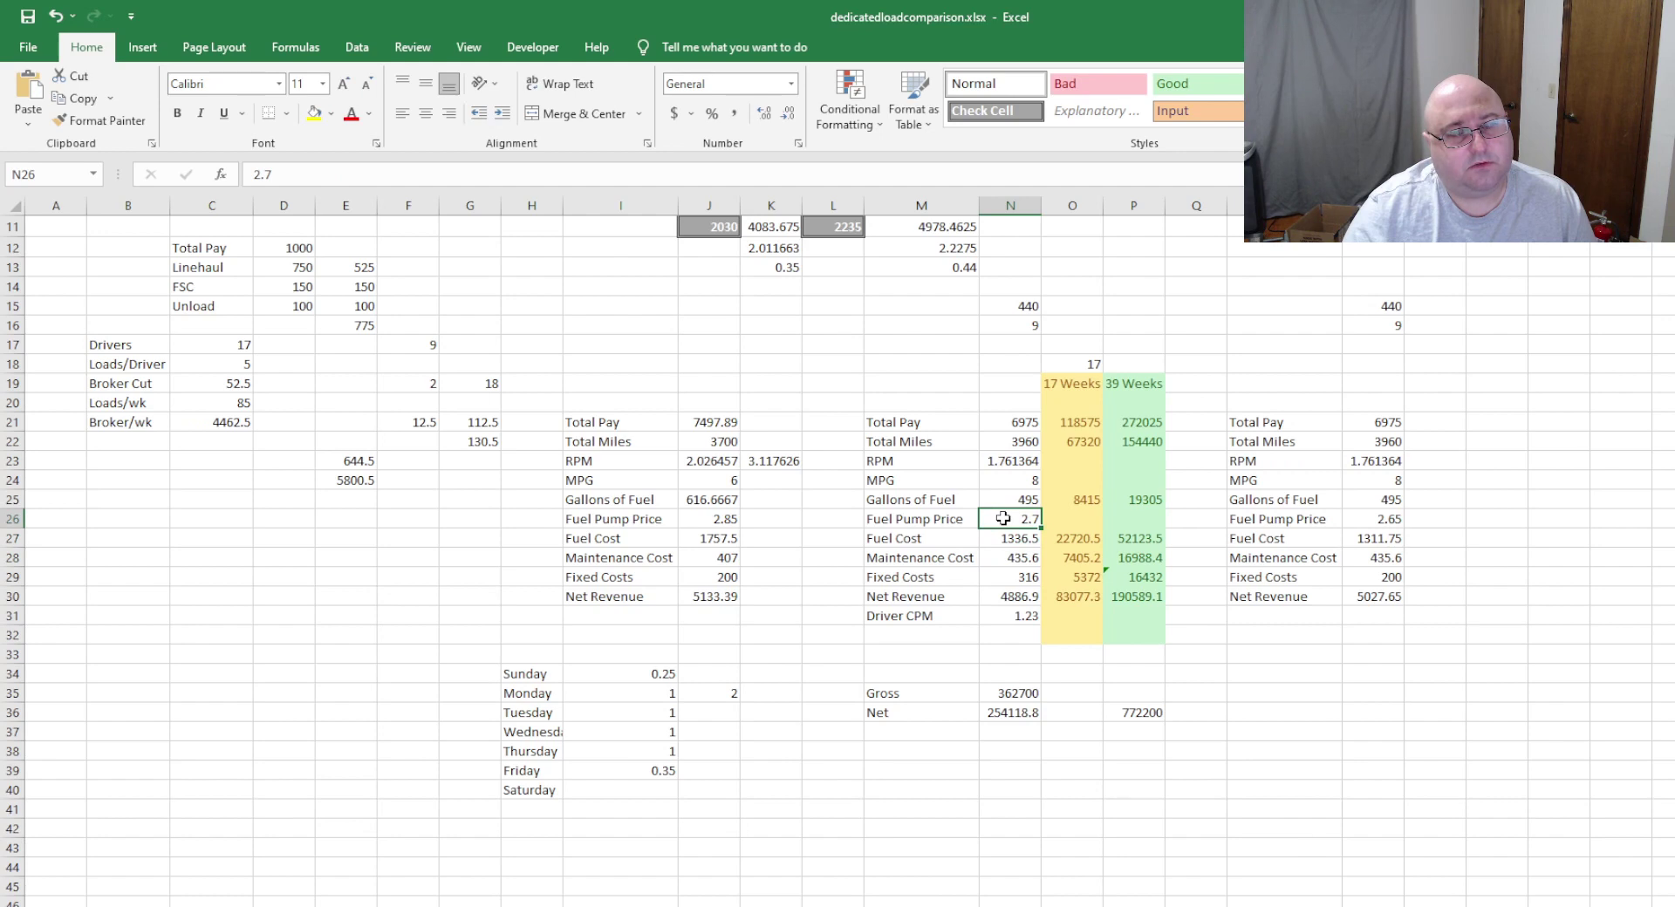
click(1020, 538)
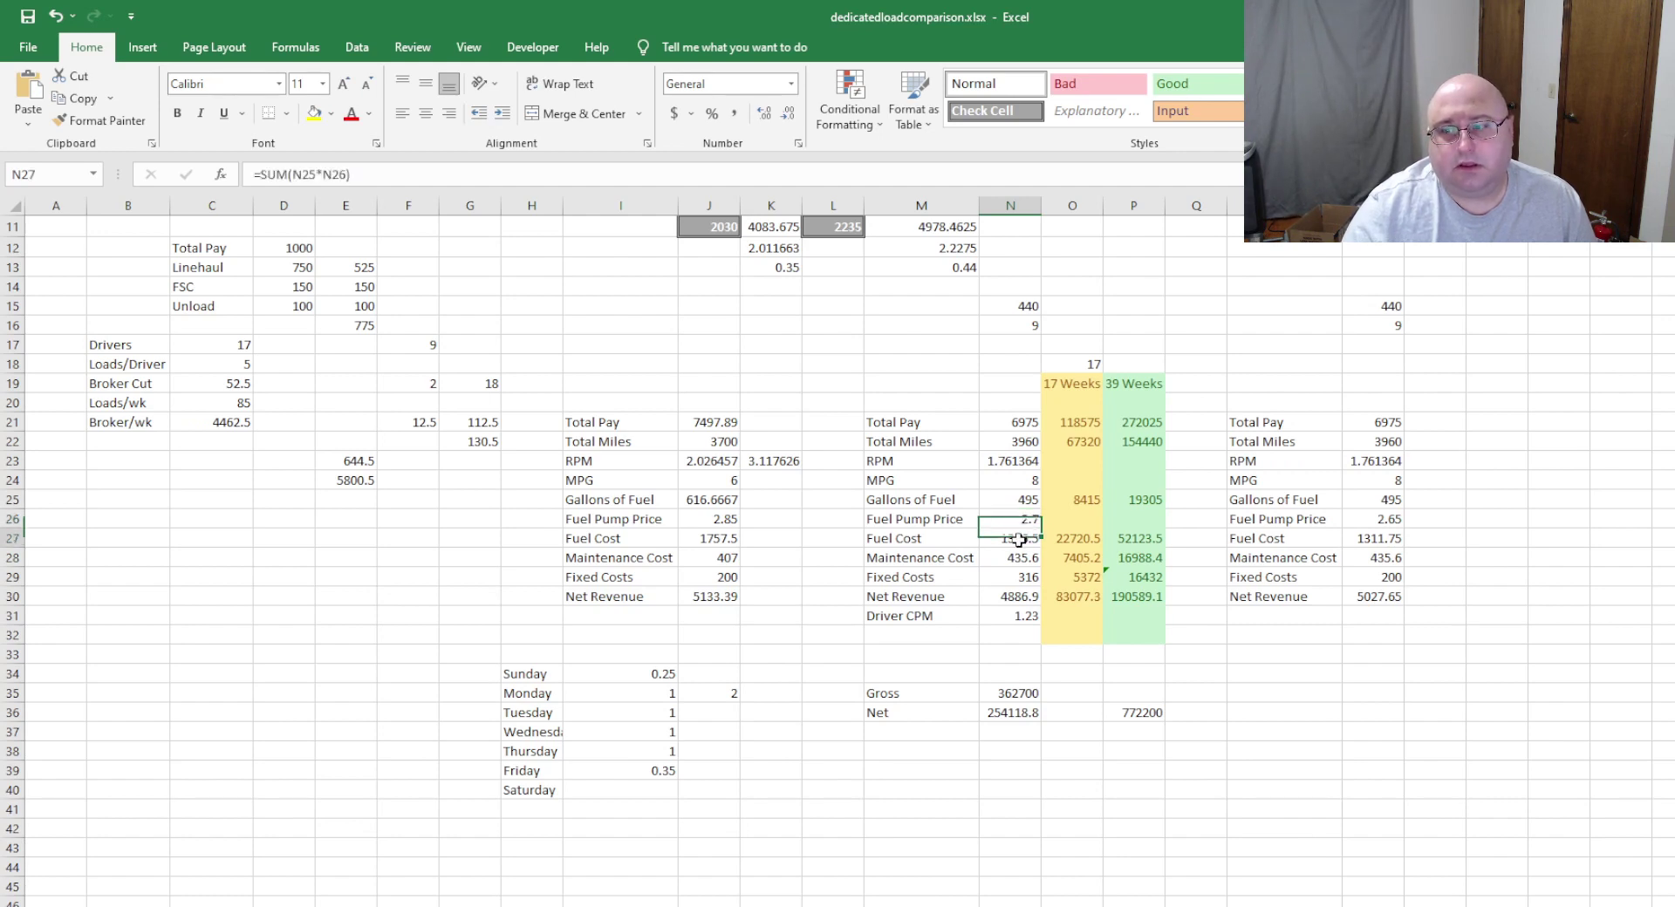
- Set the Fuel Pump Price in cell N26 to 2.9
click(1020, 521)
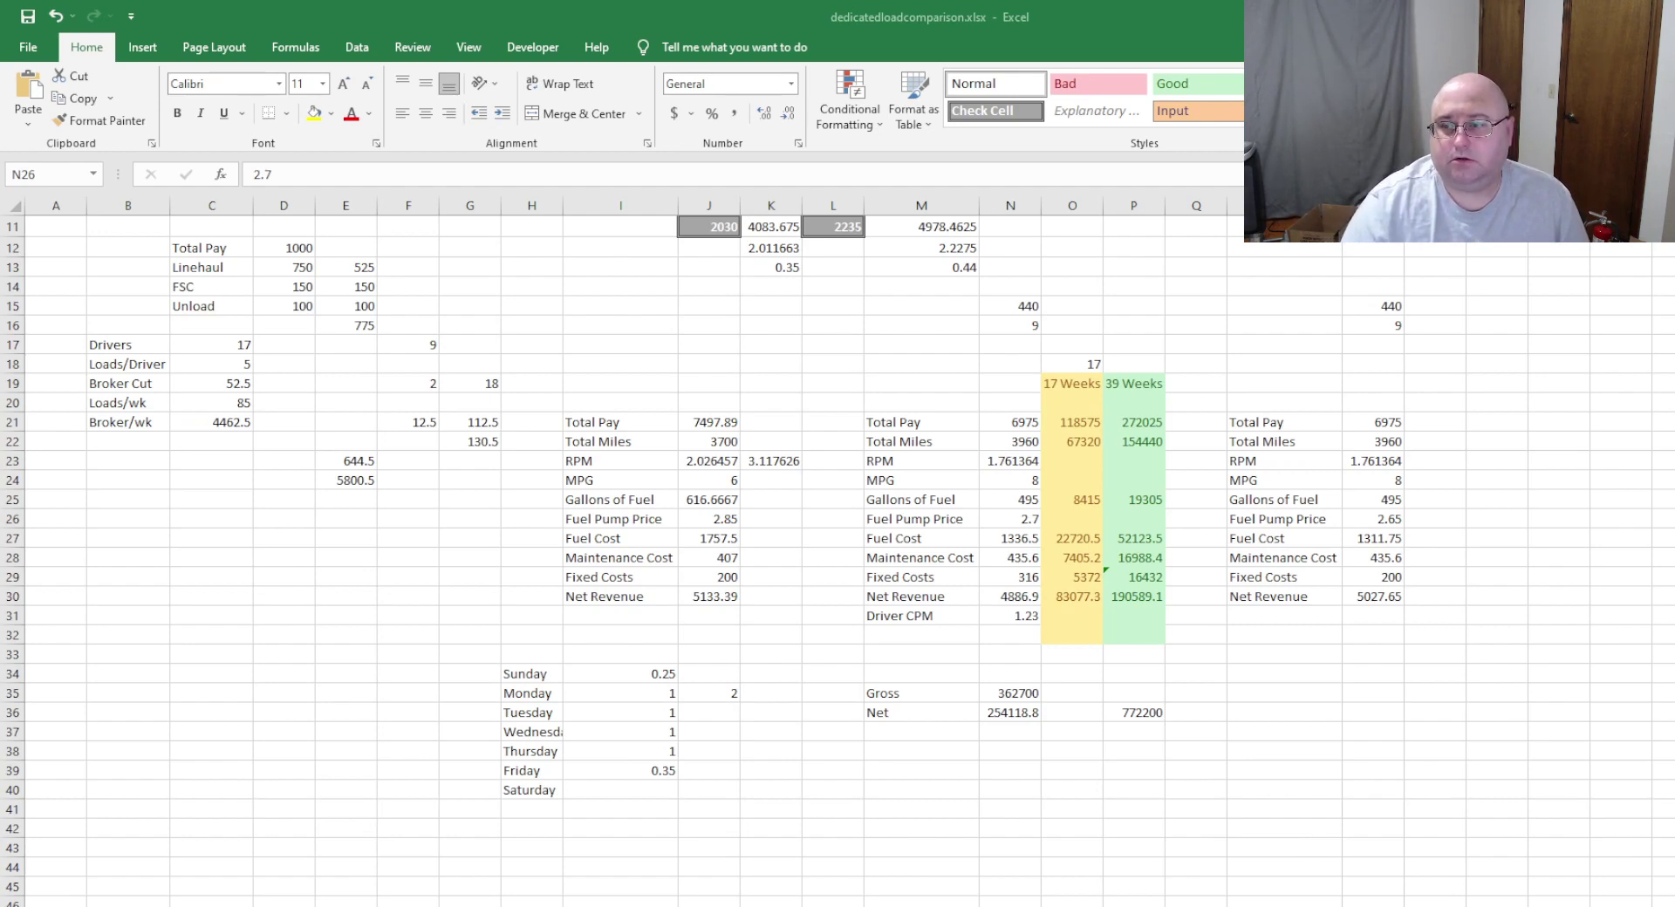
click(1012, 519)
text(2.9)
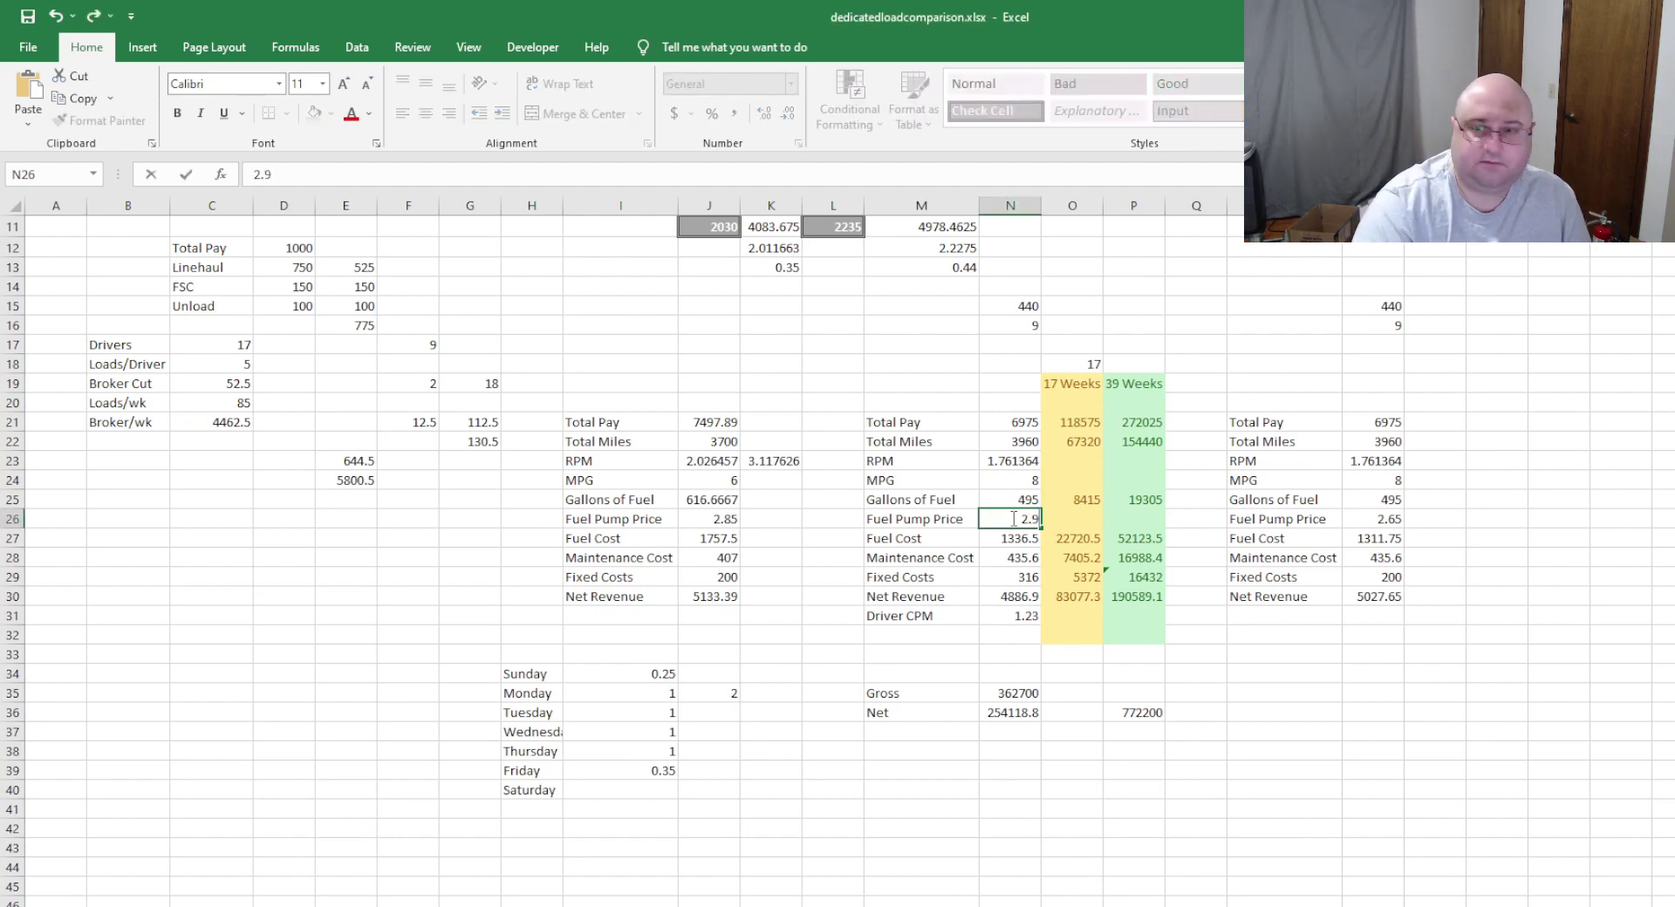
key(Return)
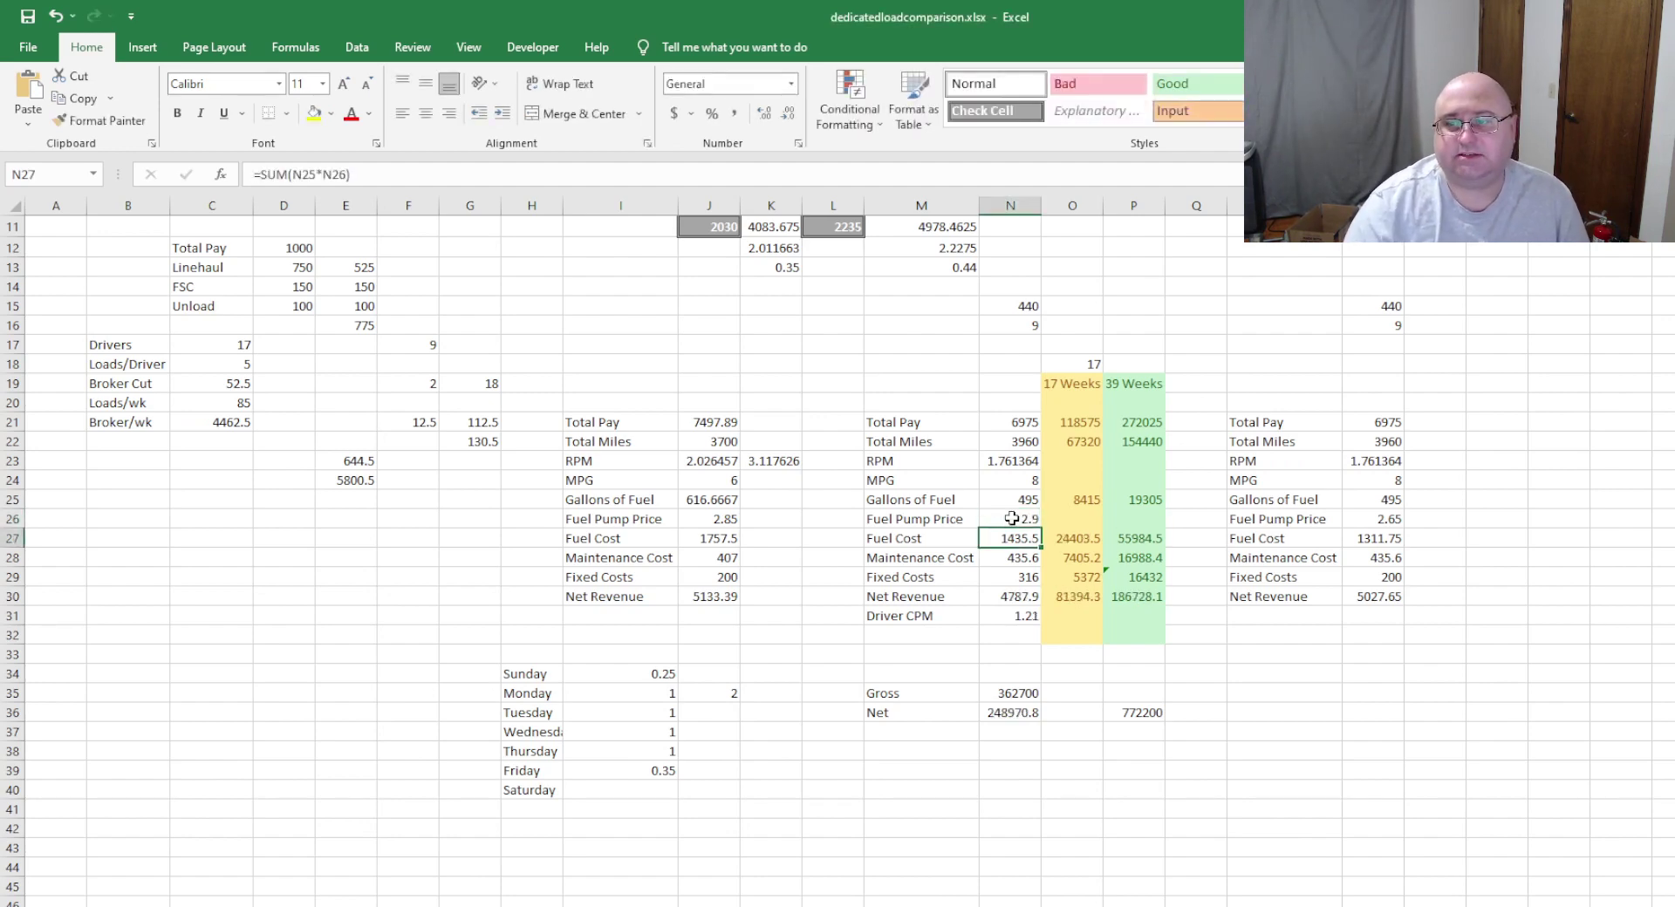
- Examine column N from Fuel Pump Price and Fuel Cost through Maintenance Cost, Fixed Costs and Net Revenue to Driver CPM
click(909, 521)
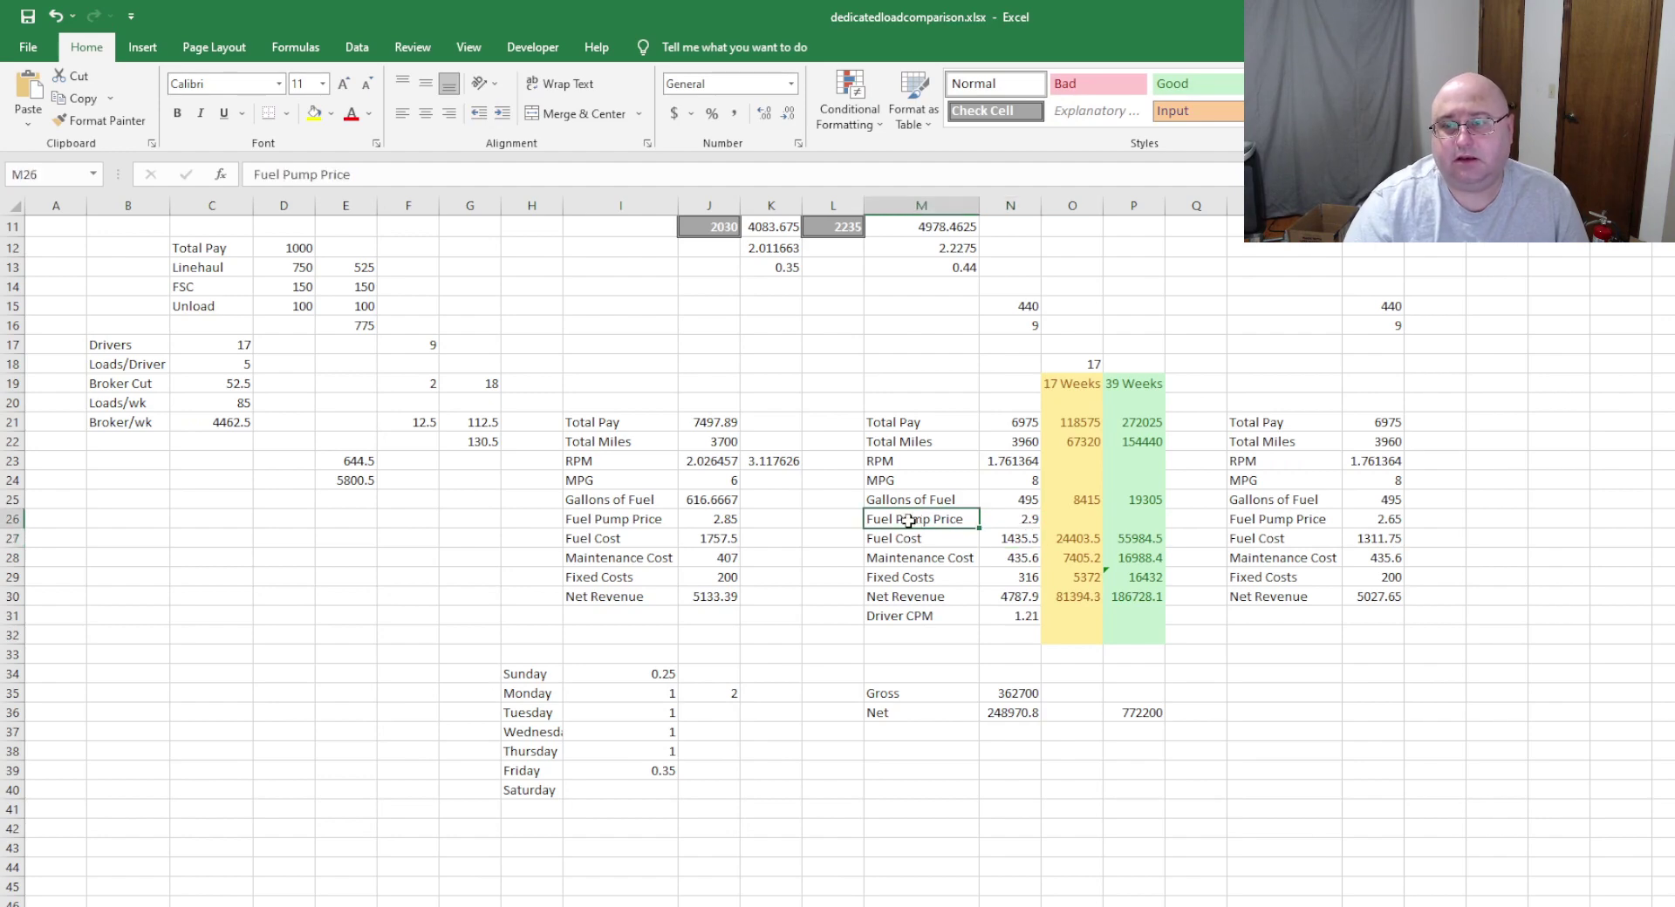
click(833, 521)
click(931, 521)
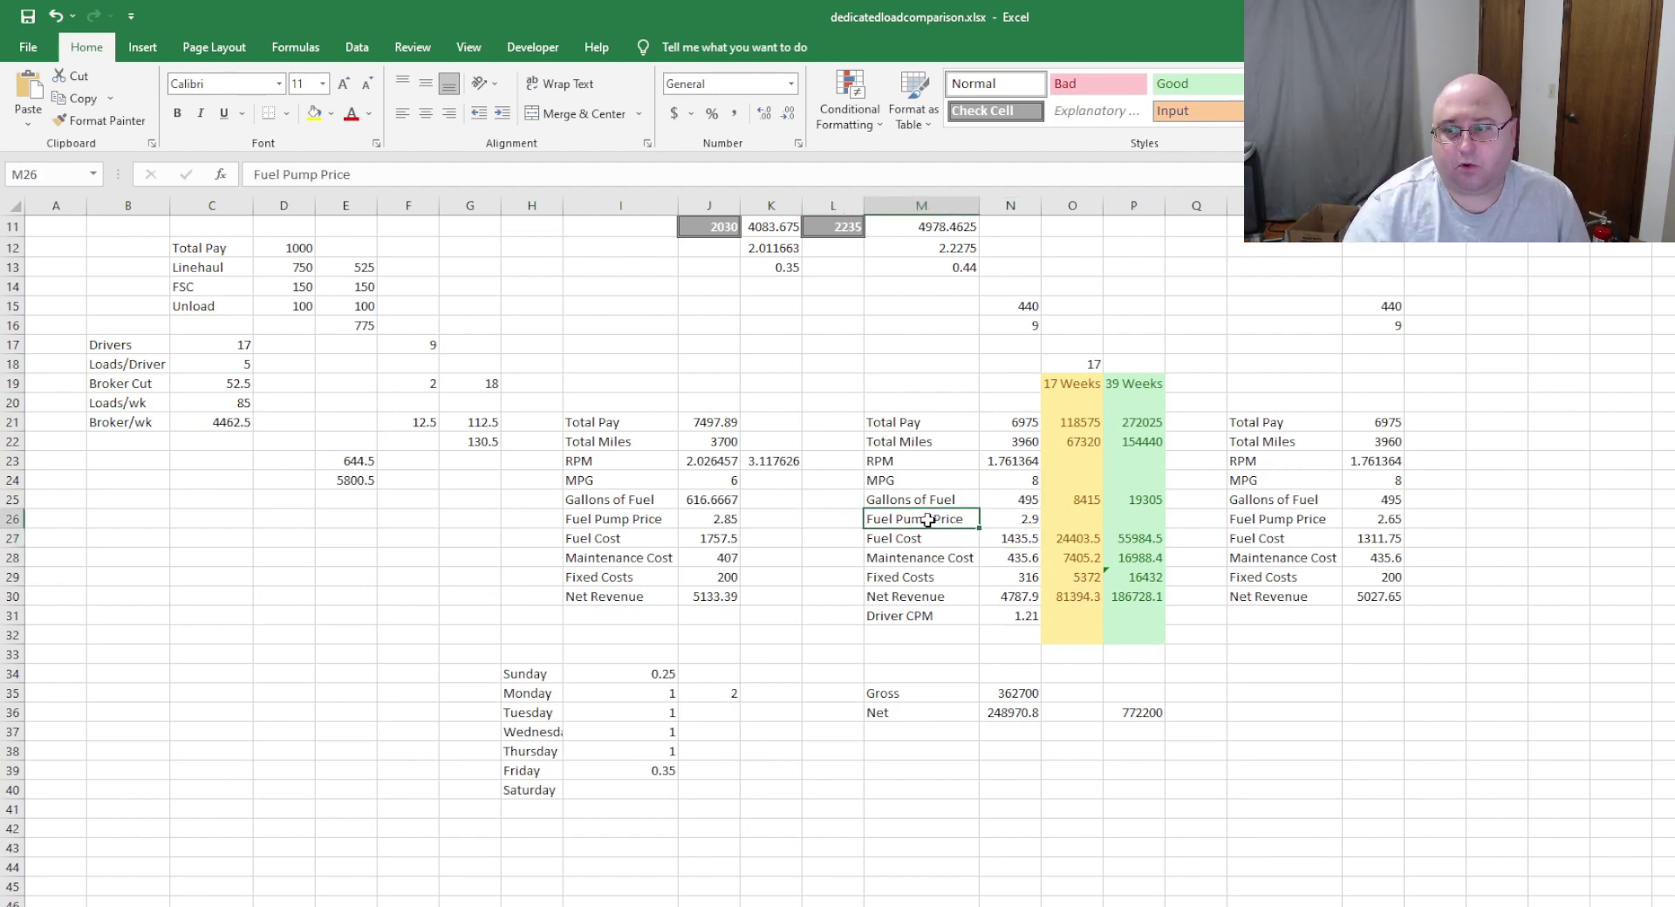
click(839, 524)
click(998, 520)
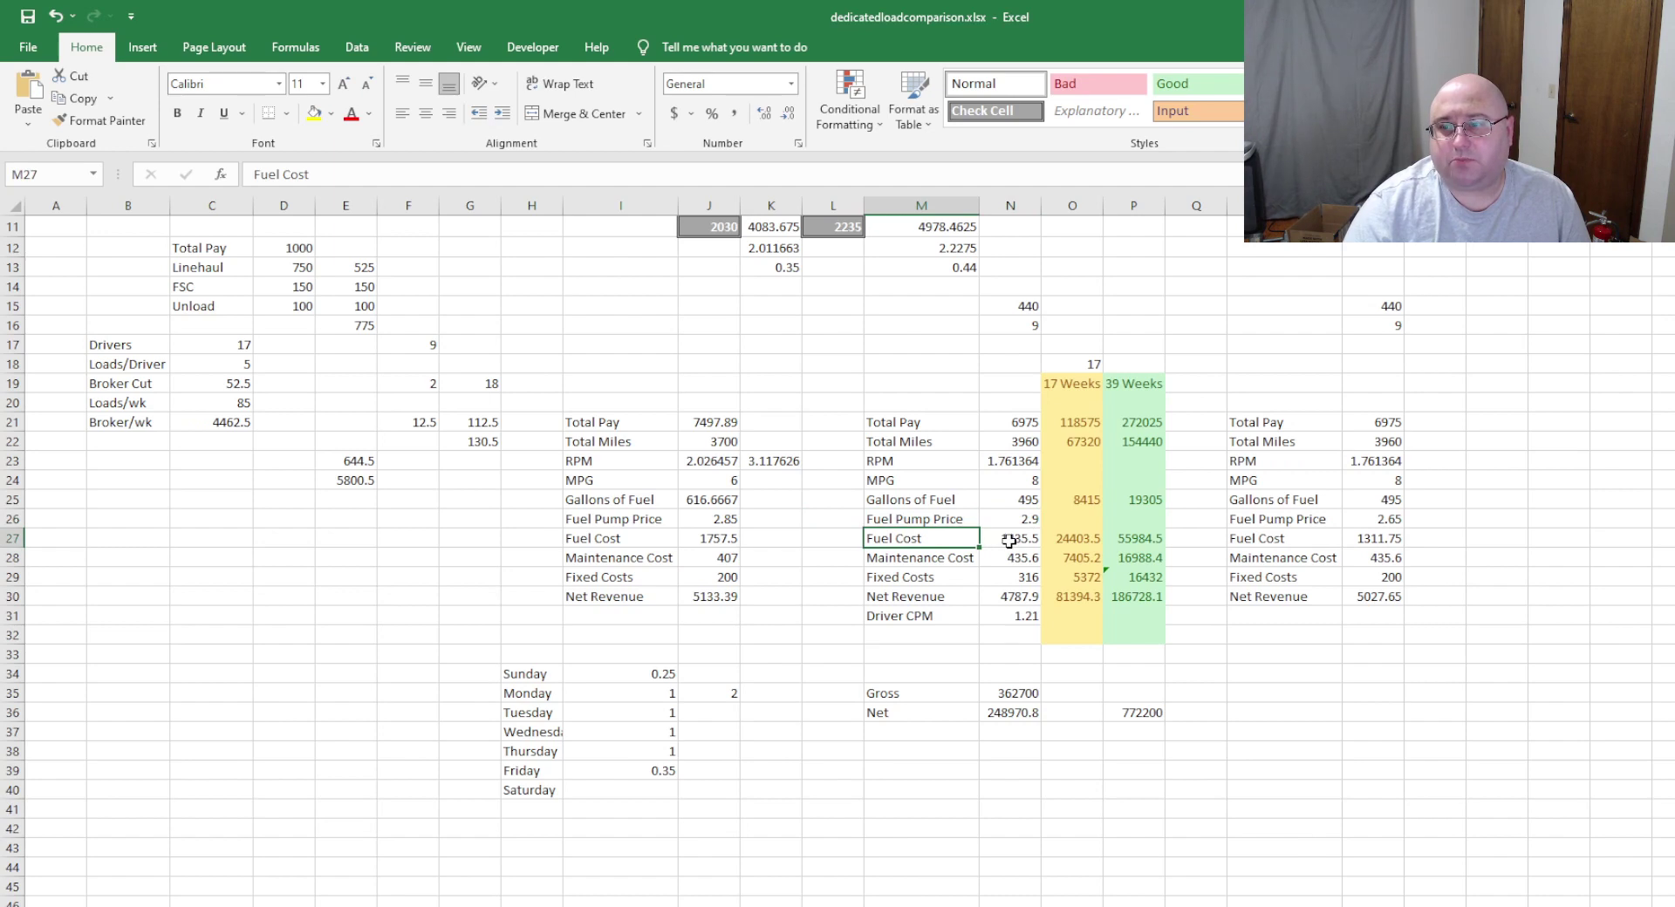
click(1006, 541)
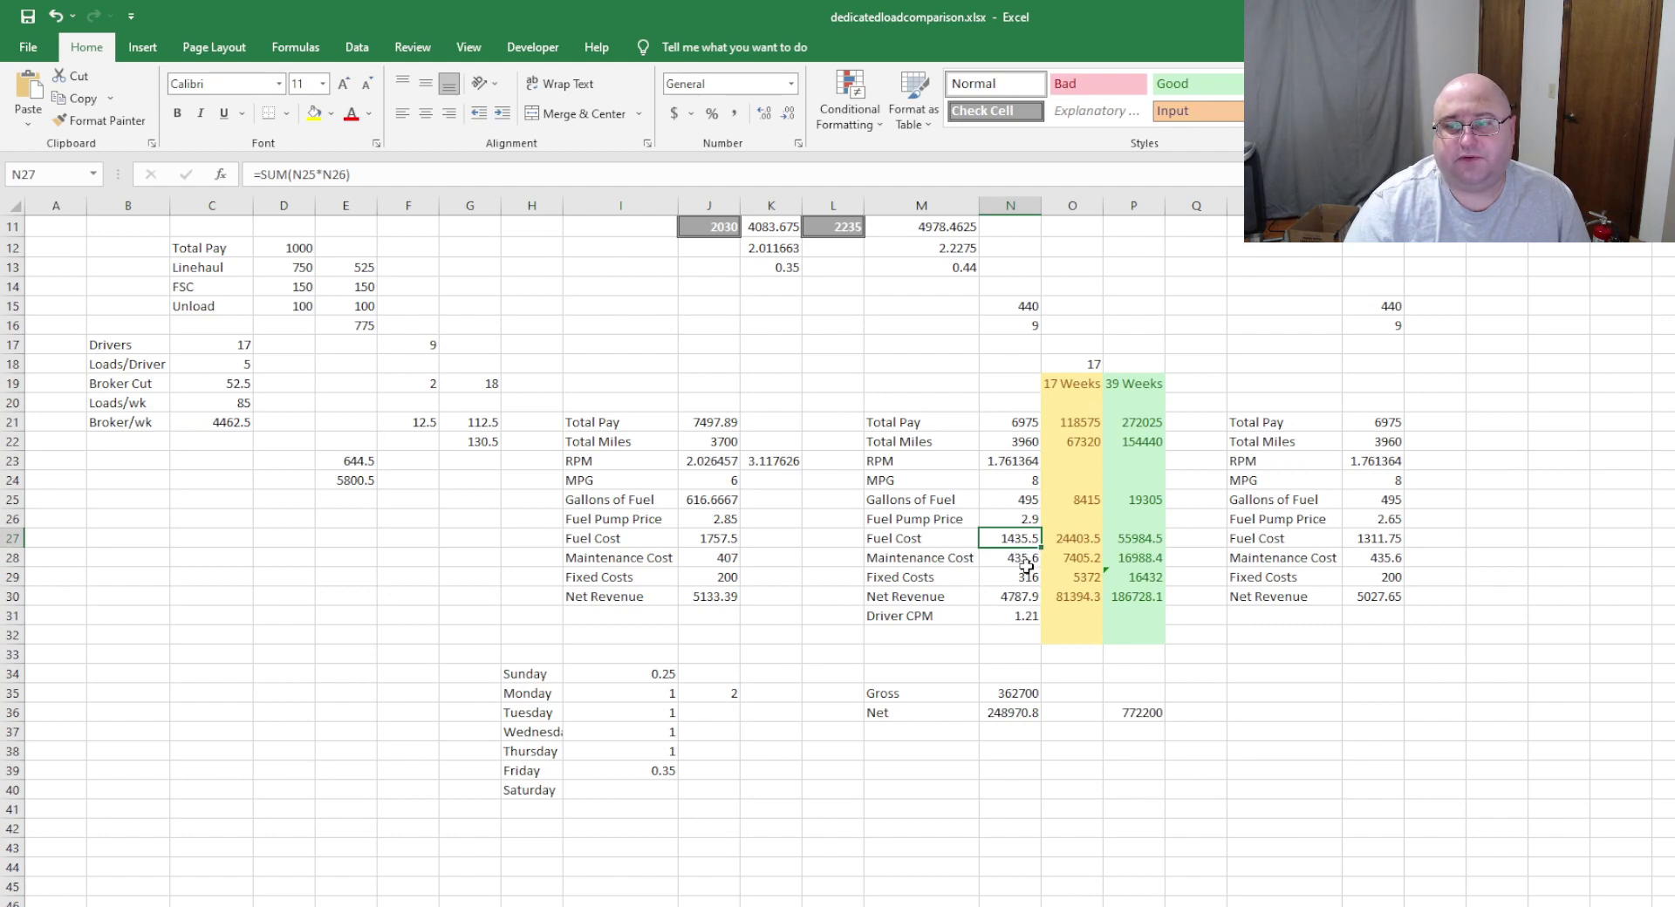
click(950, 559)
click(1018, 563)
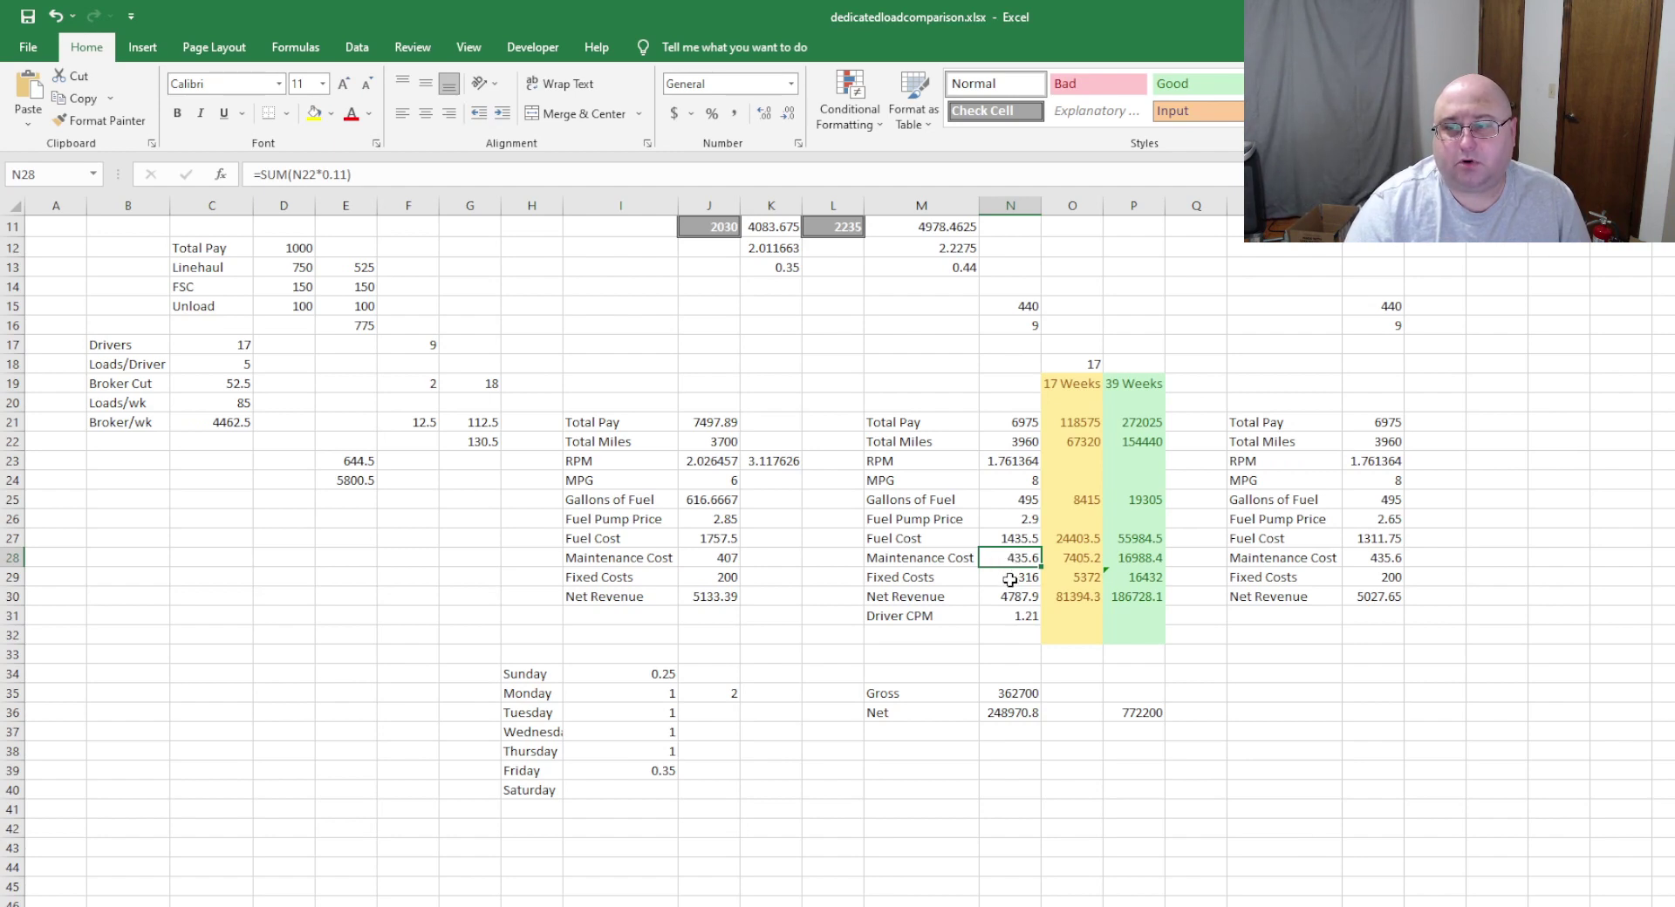
click(1011, 577)
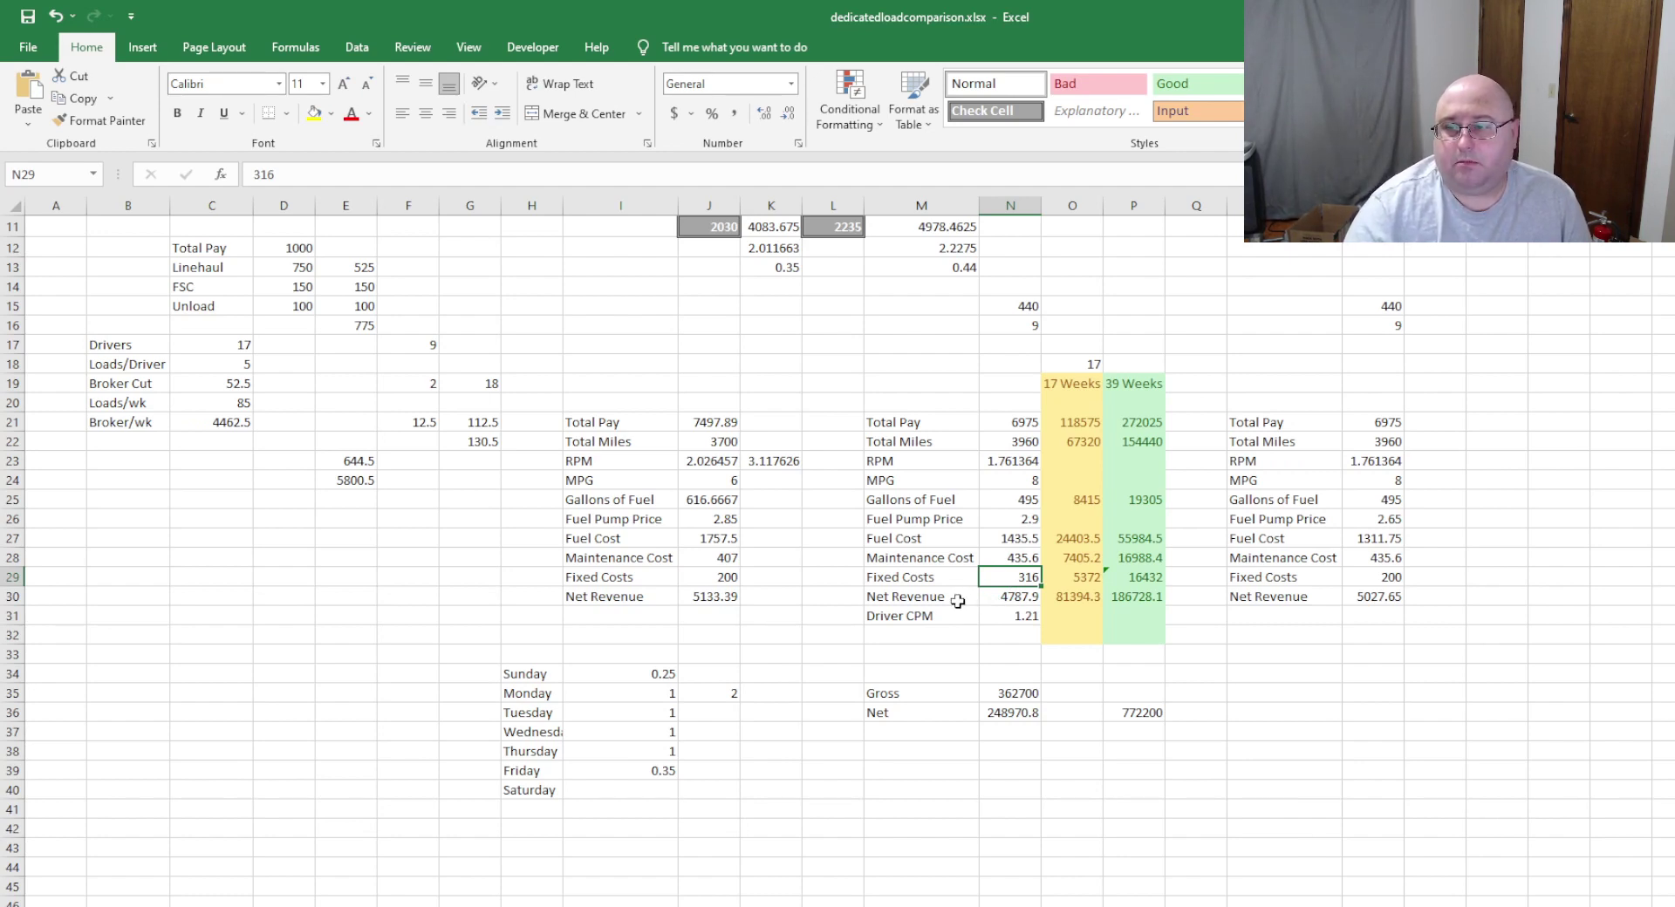
click(959, 602)
click(1021, 601)
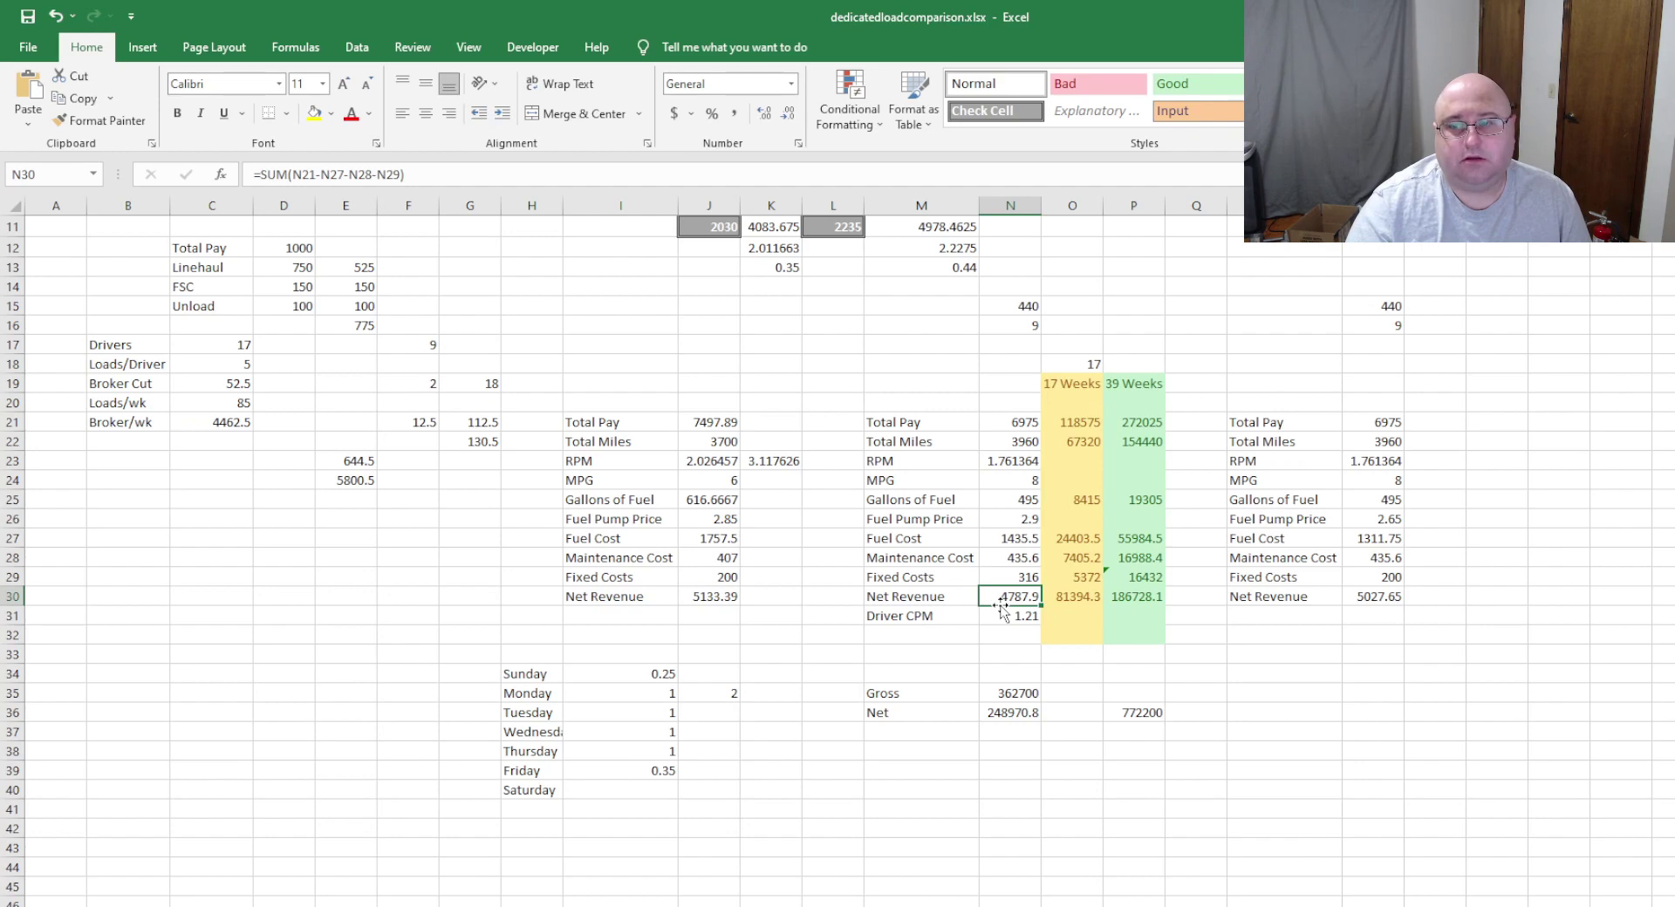
click(1001, 619)
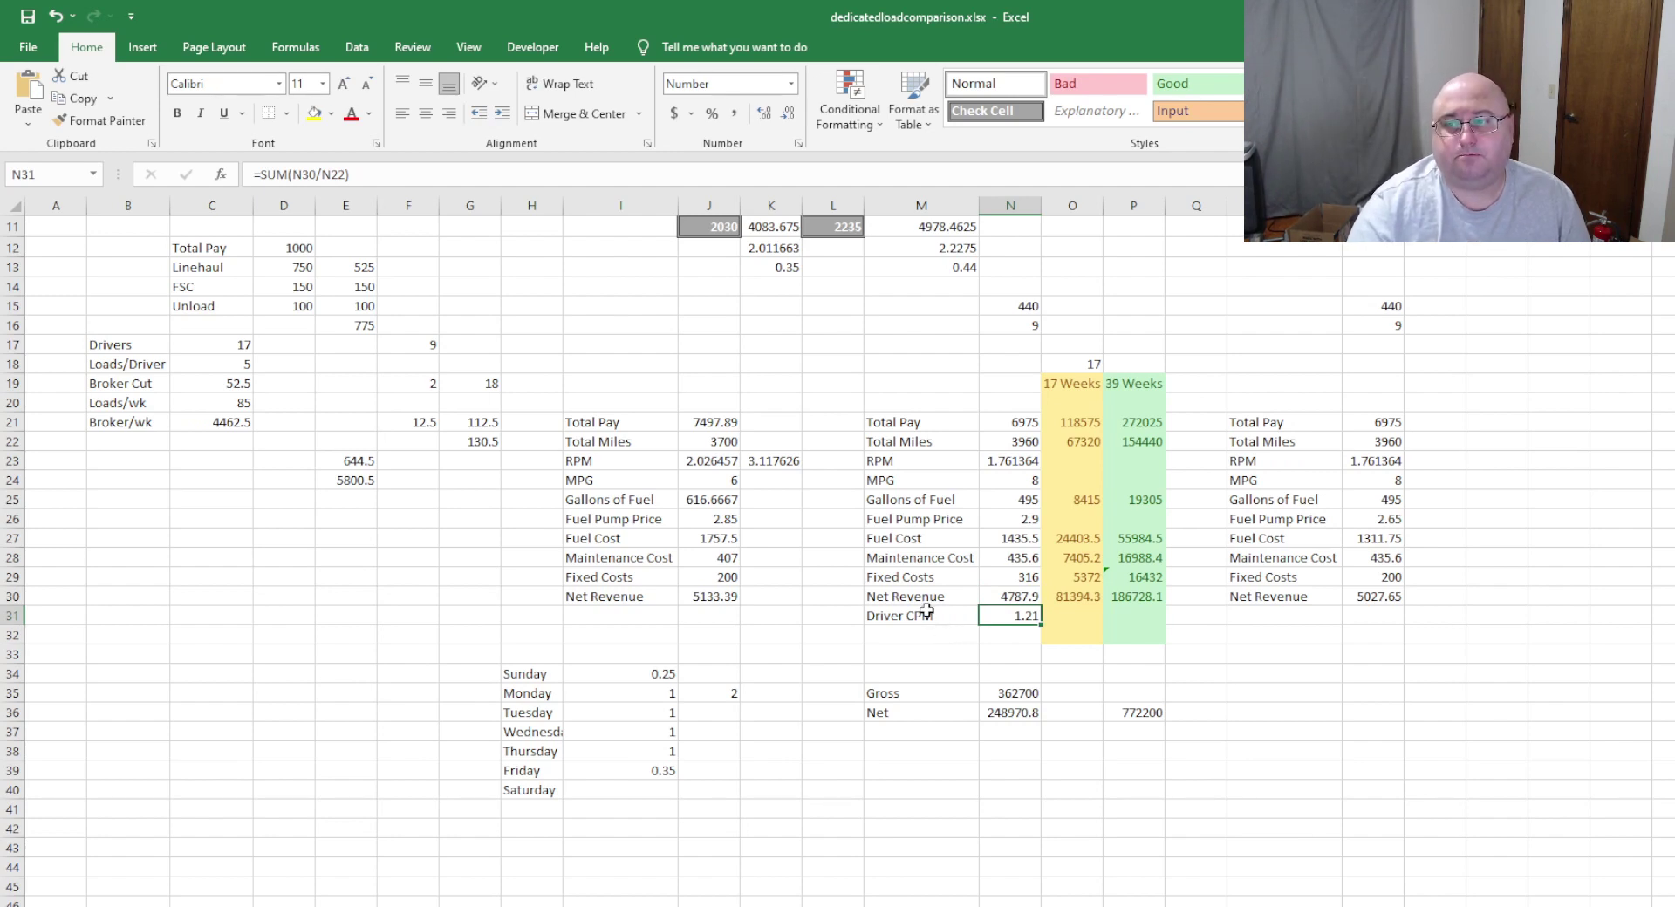
- Set the load count in cell N16, under the 440 miles per load, to 7
click(1007, 325)
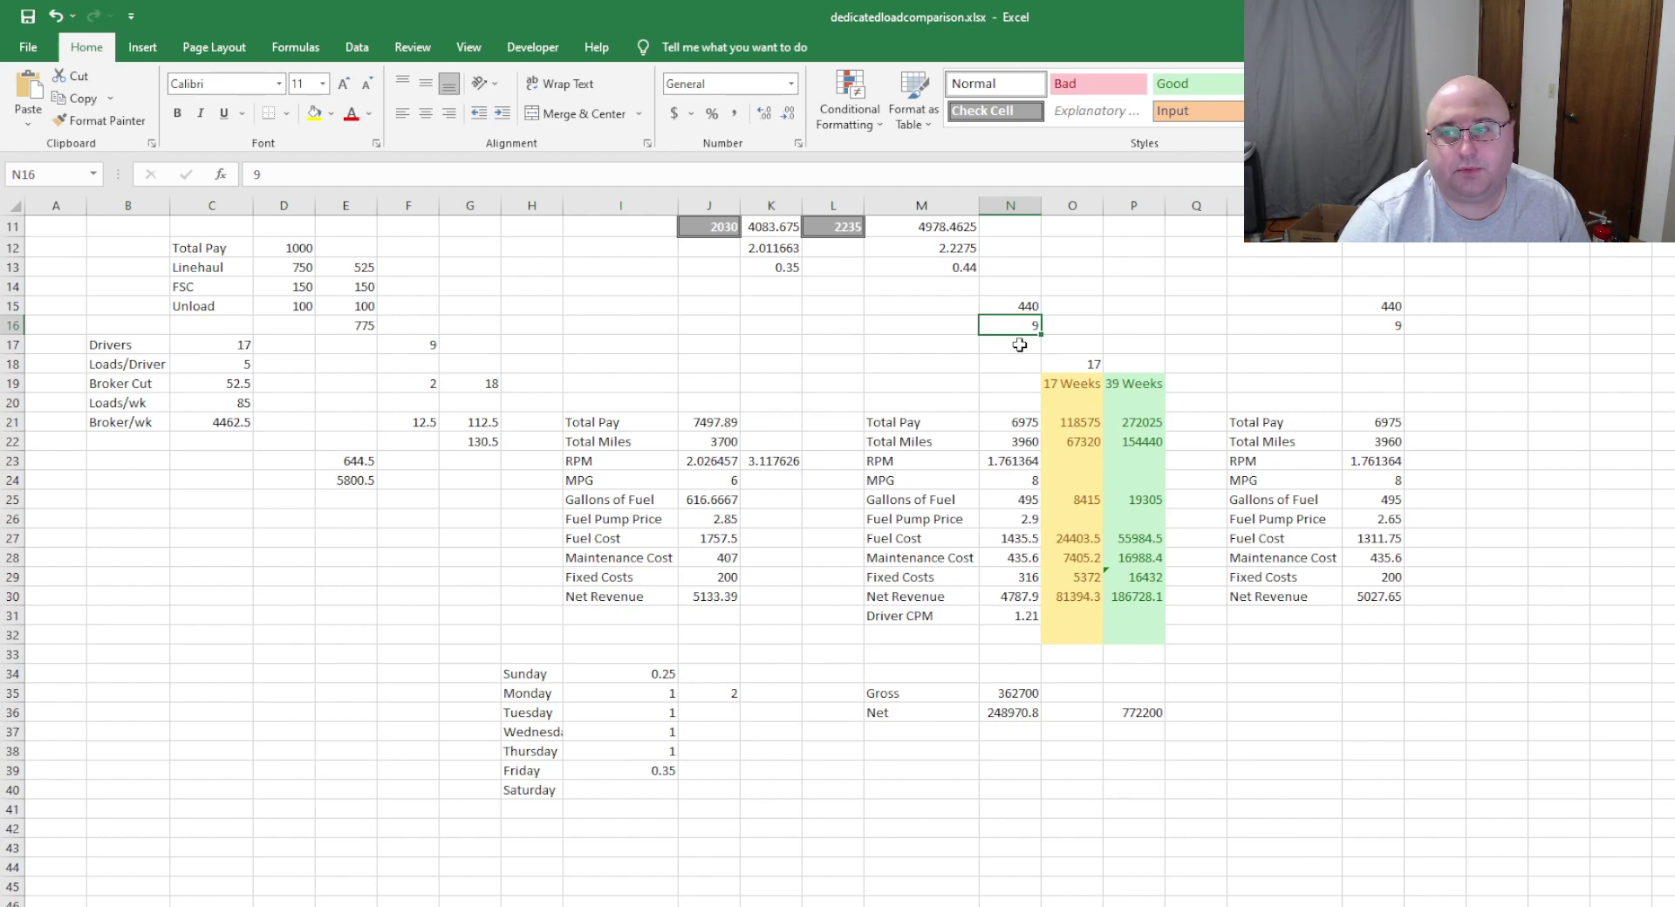
click(1019, 346)
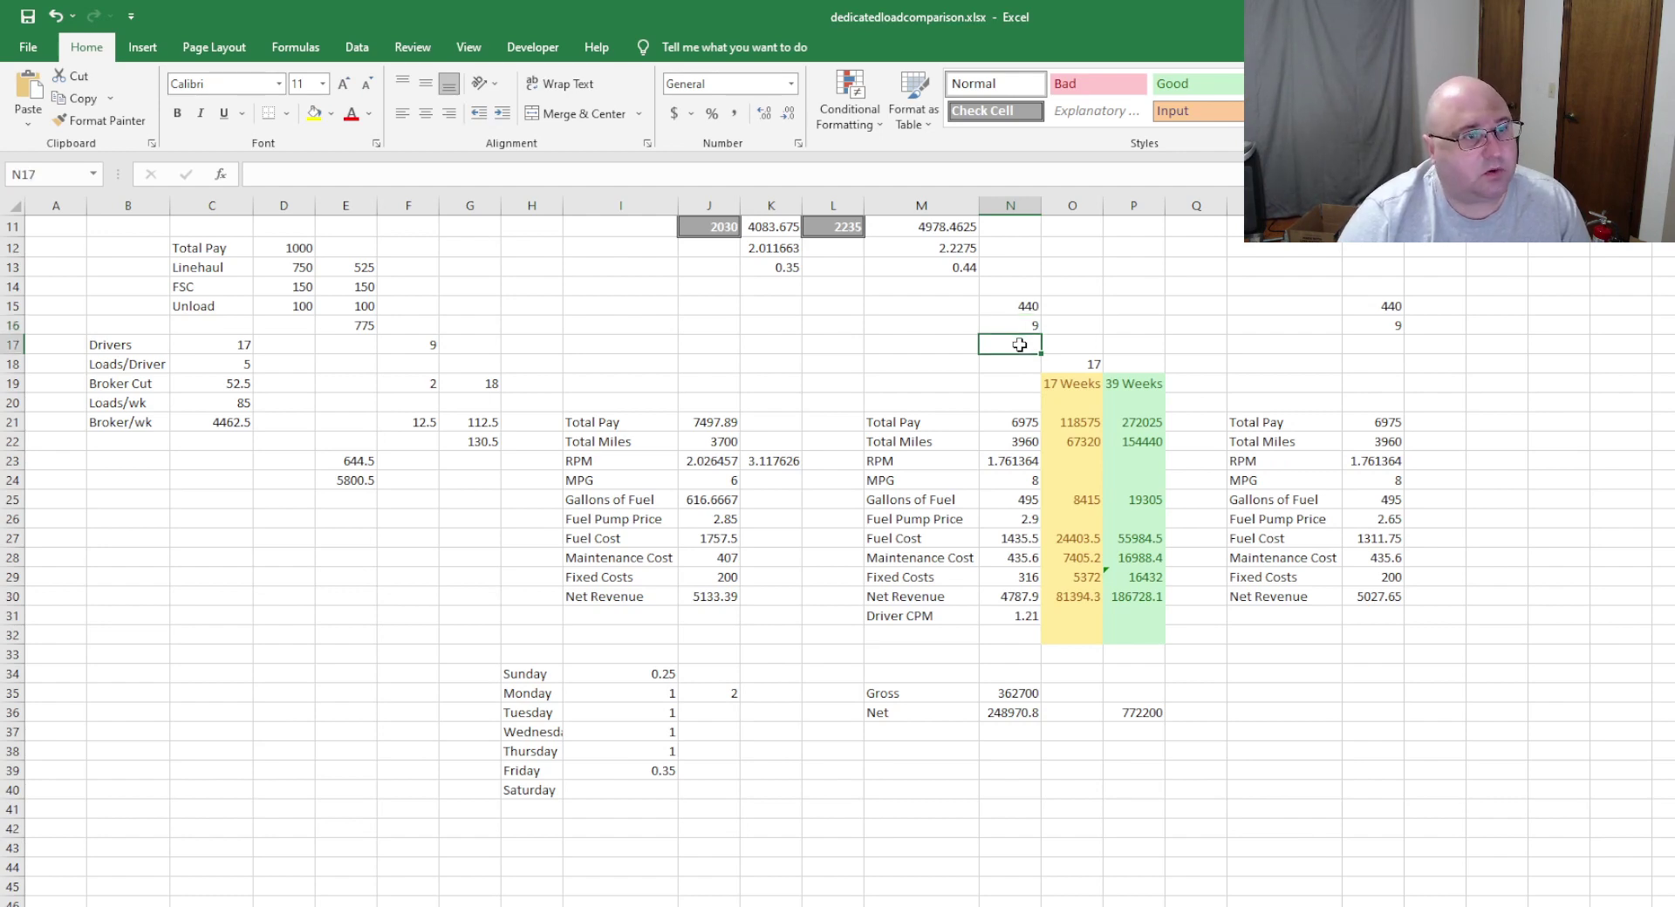
click(1013, 324)
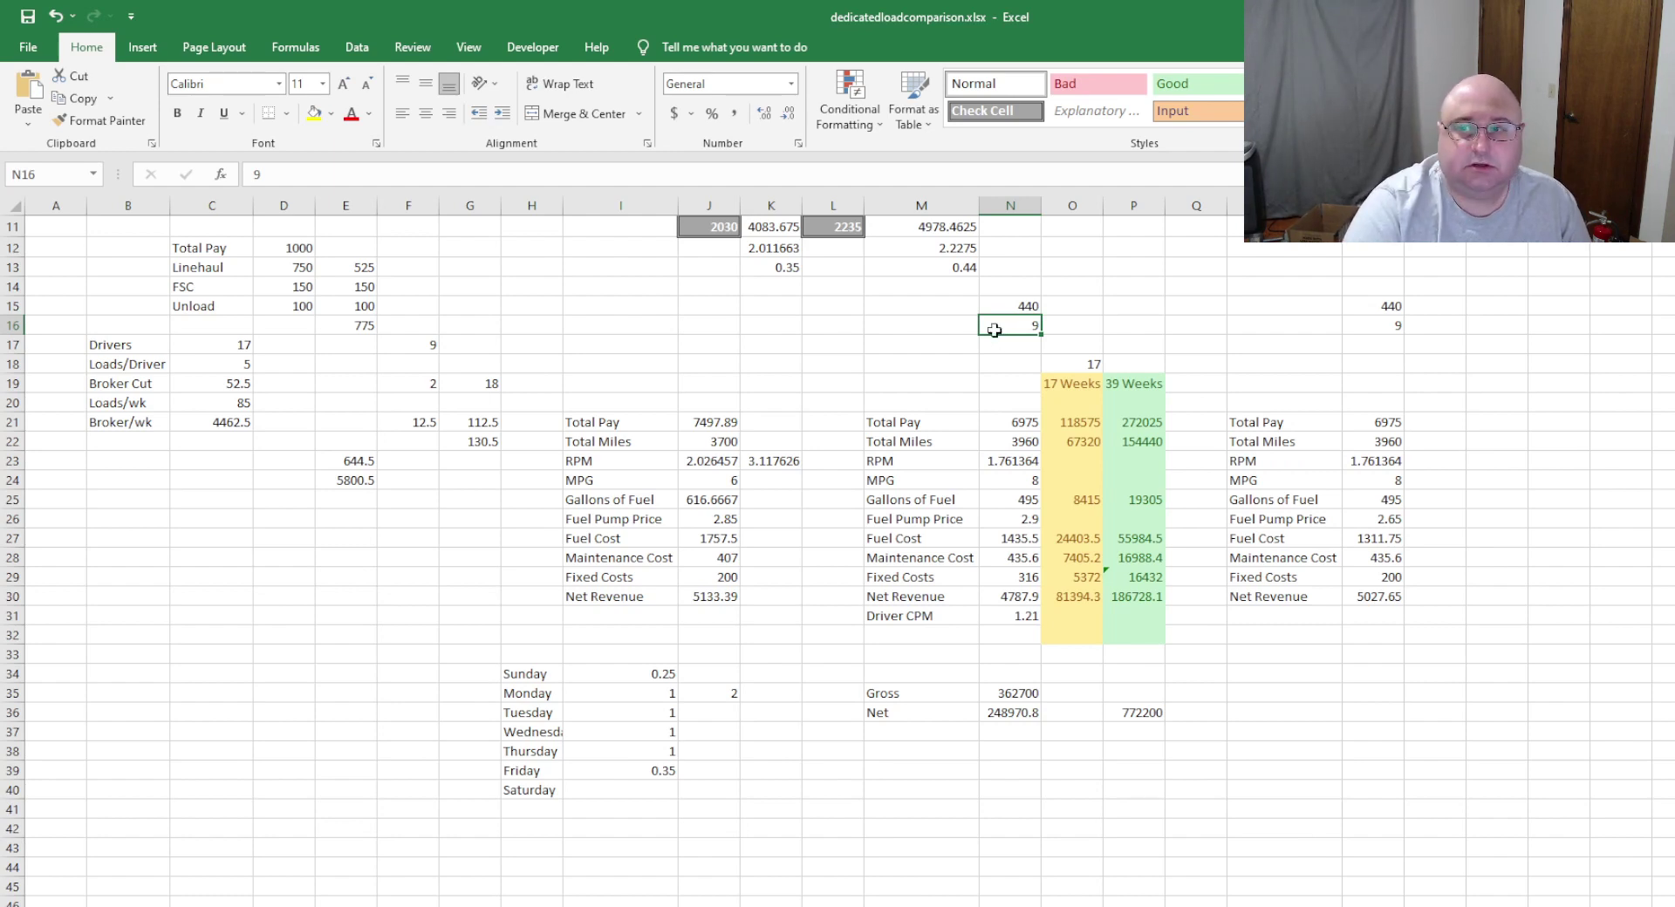
text(7)
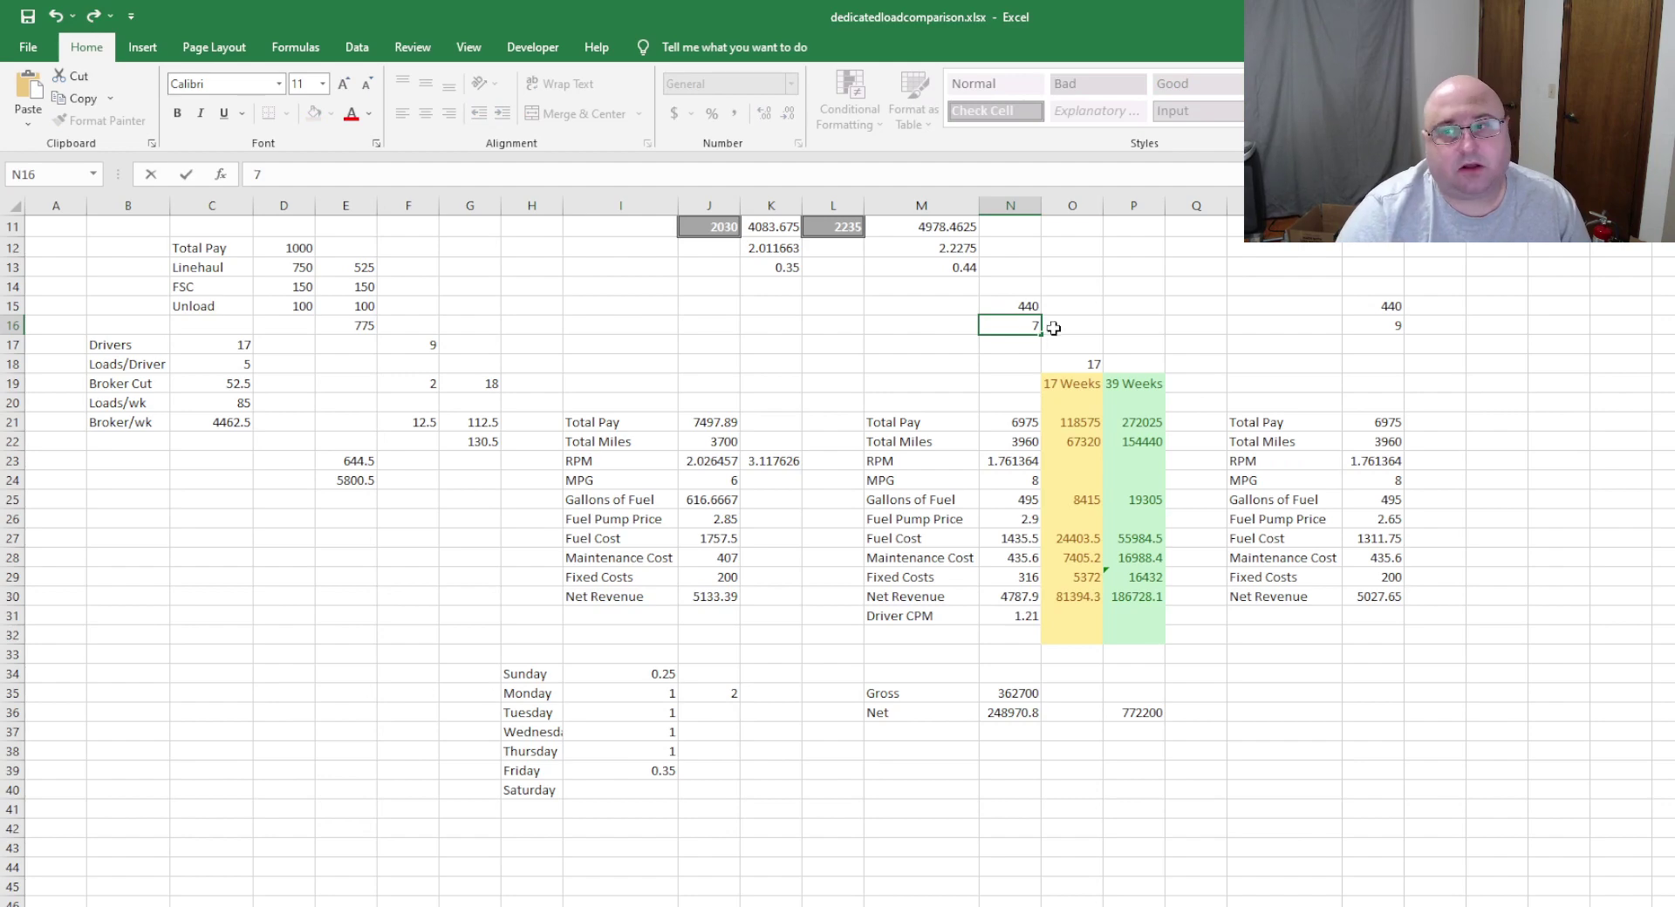
key(Return)
click(1018, 324)
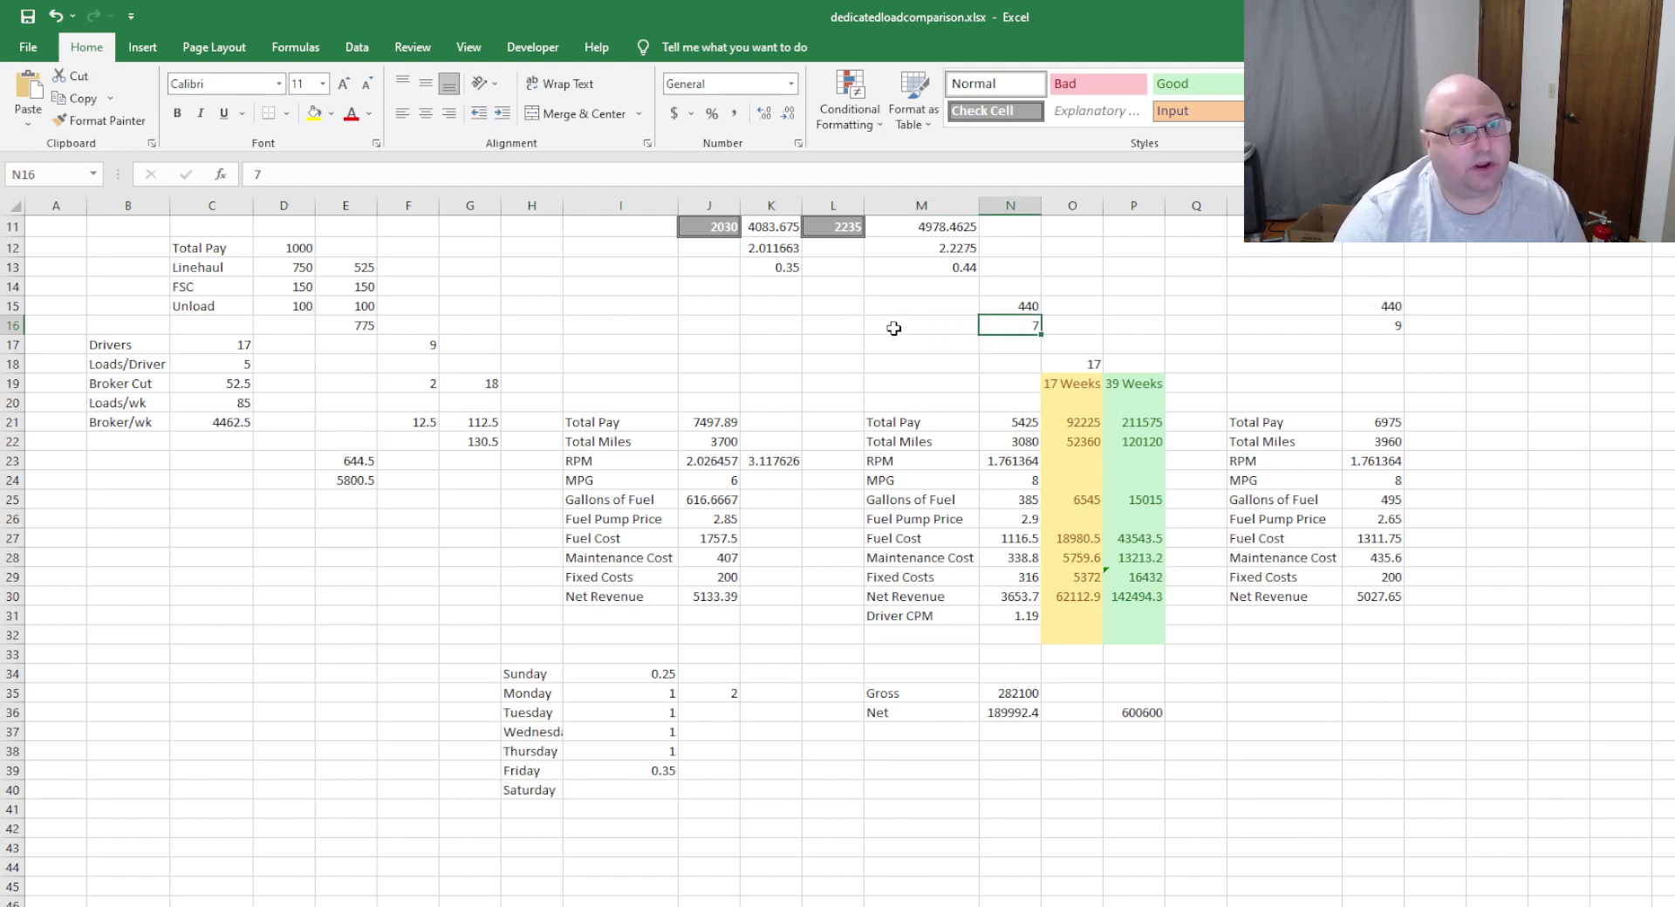
click(950, 328)
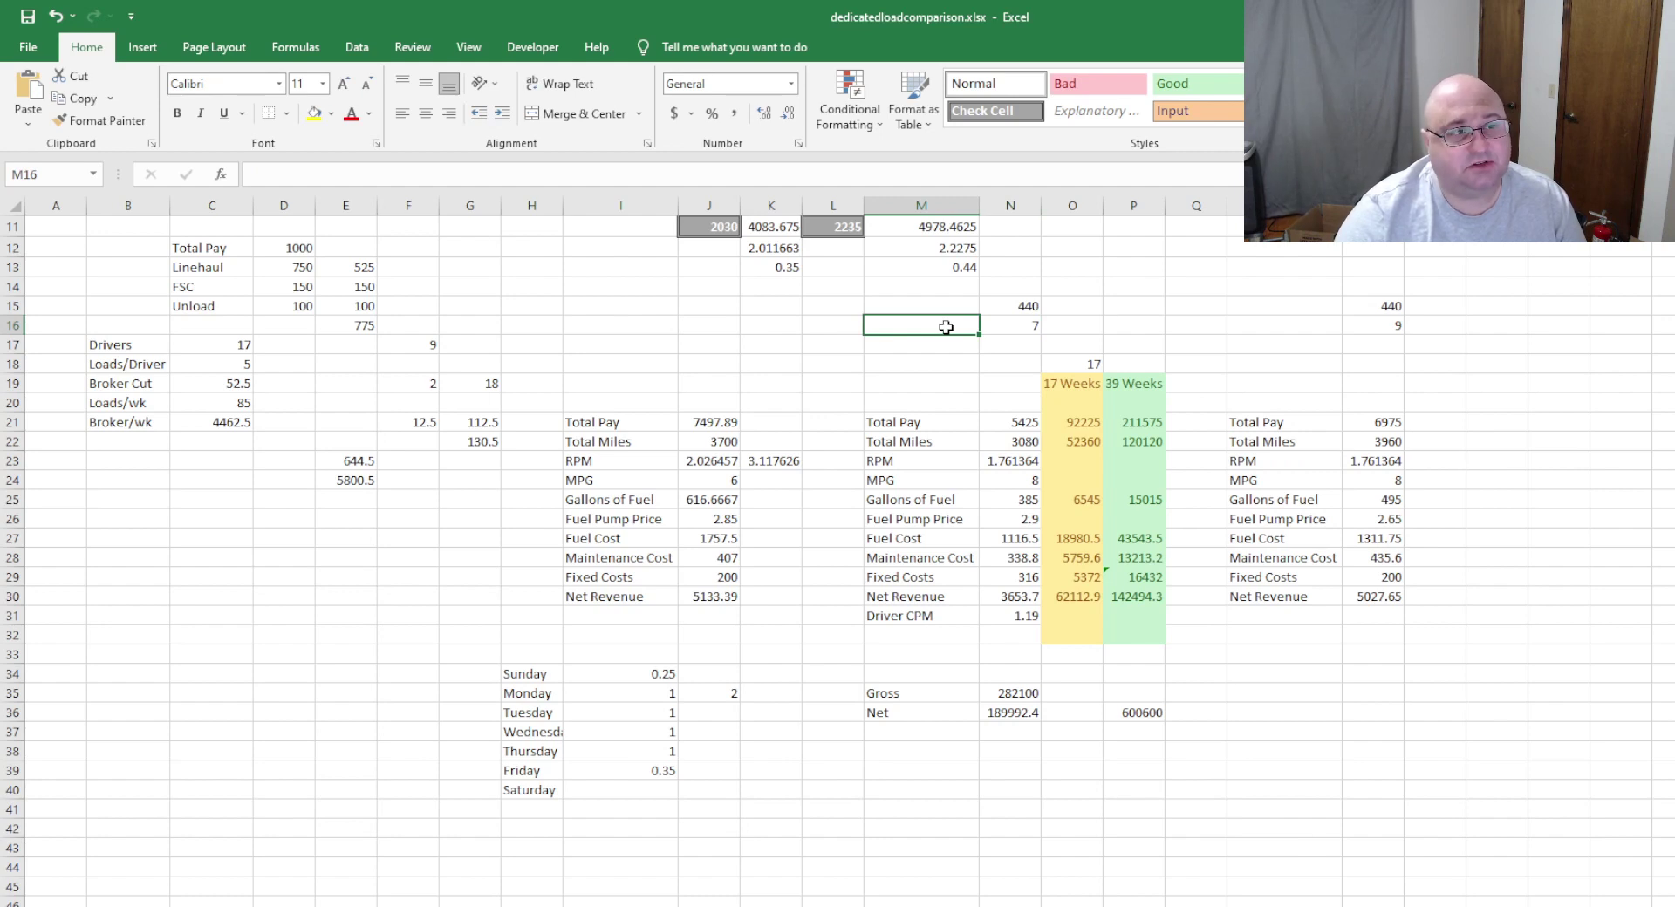
click(1015, 327)
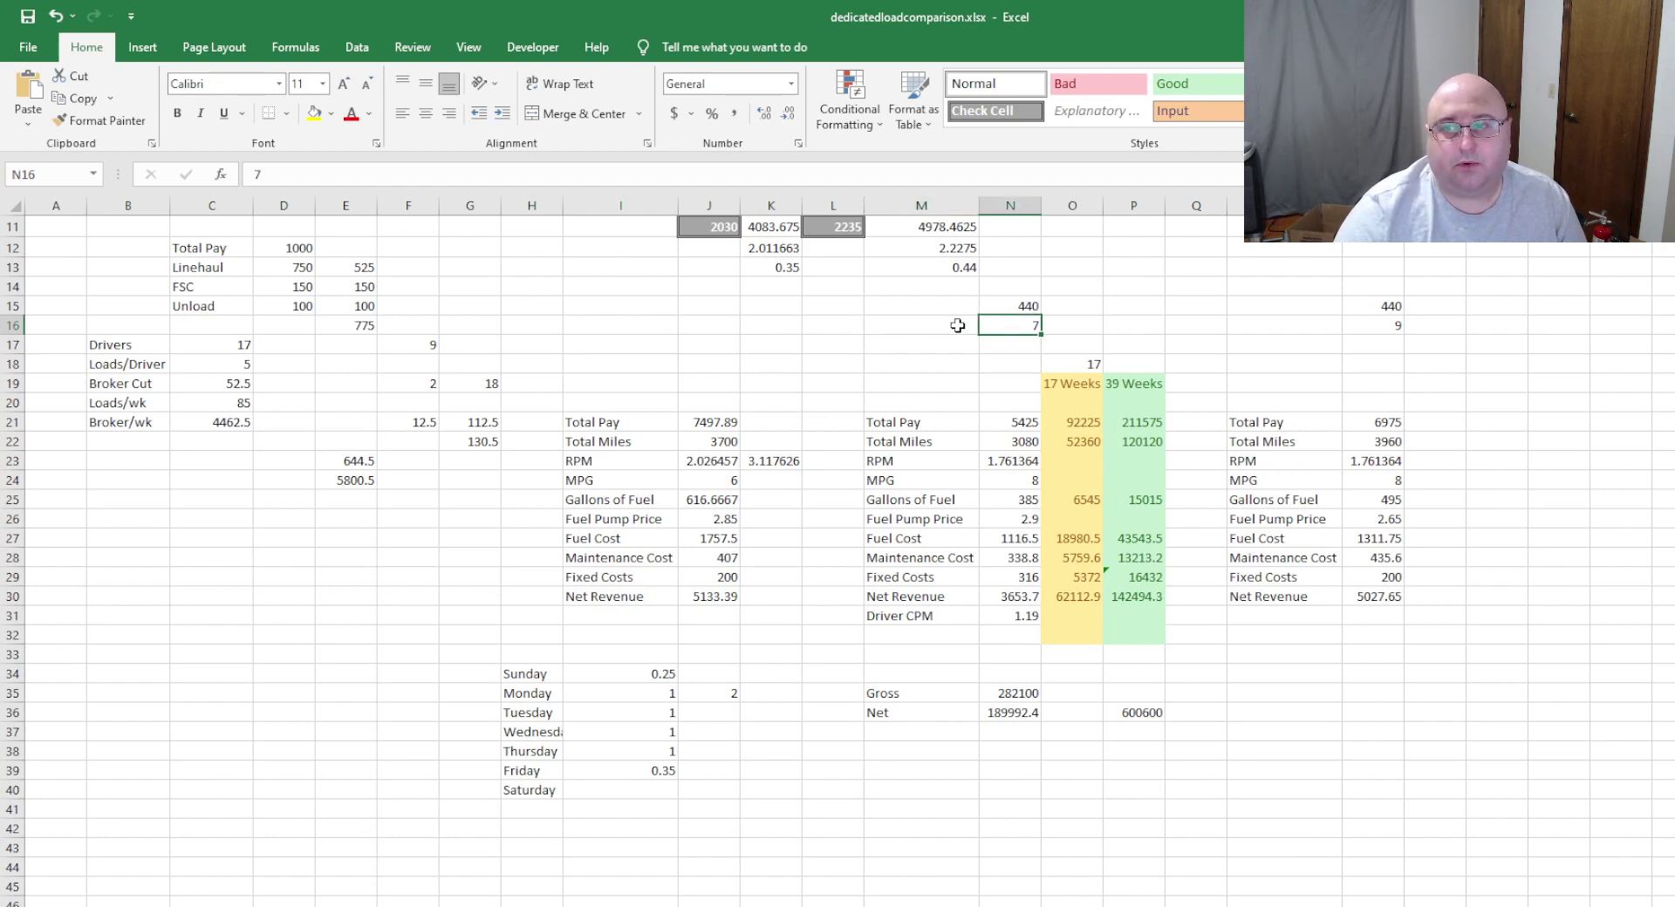
click(954, 327)
click(1026, 326)
click(956, 325)
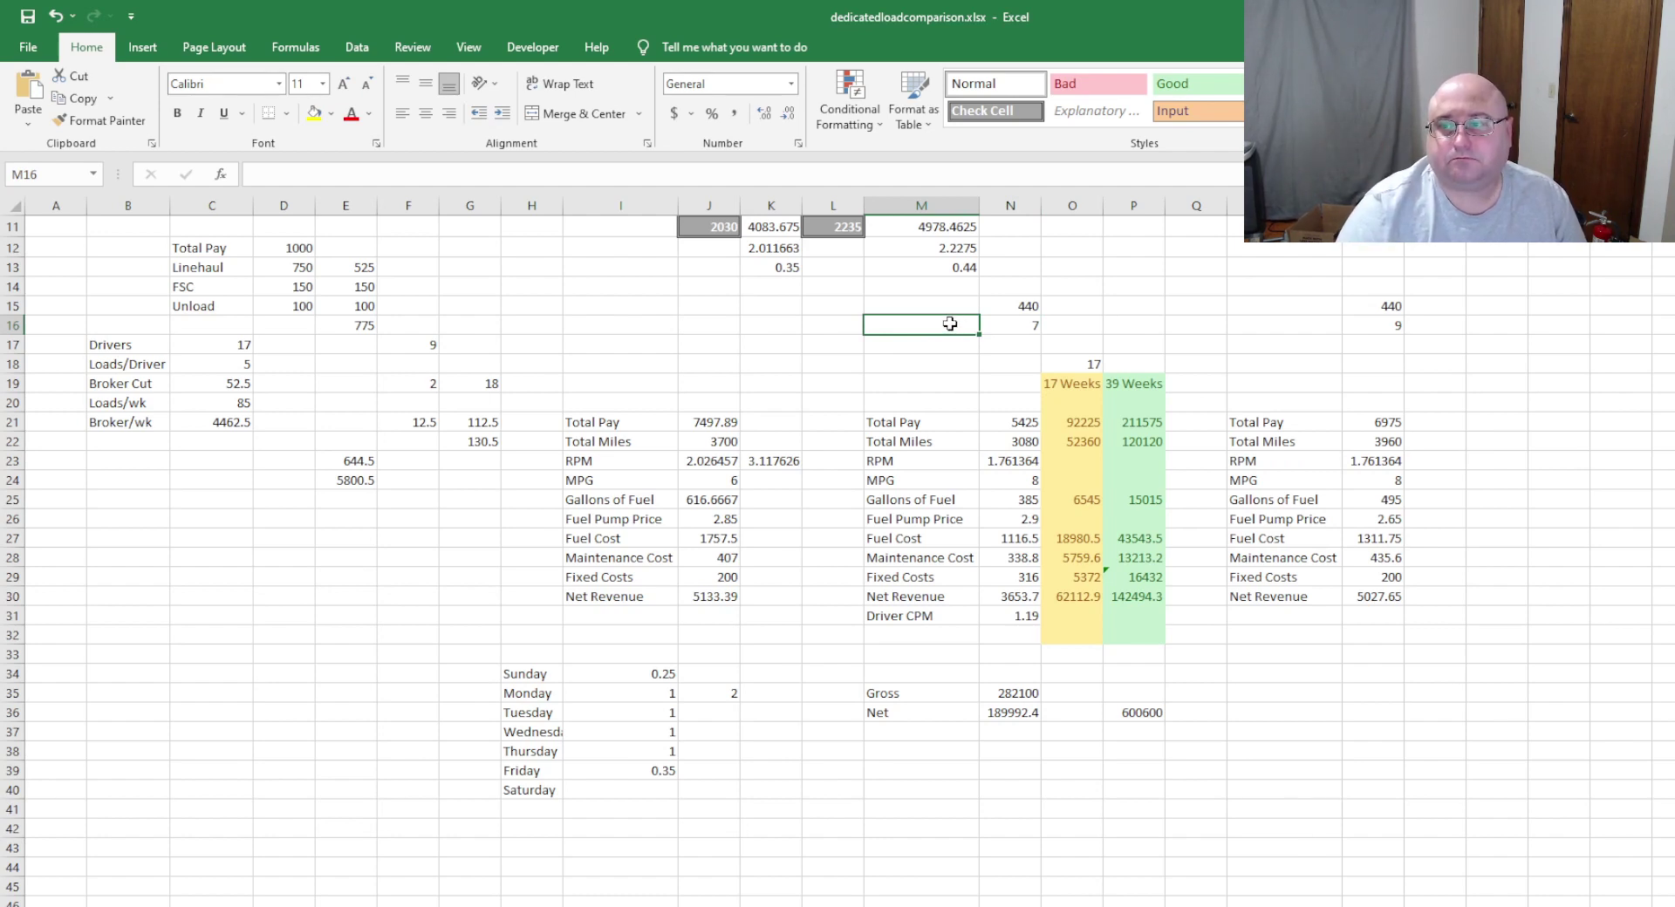
click(1015, 327)
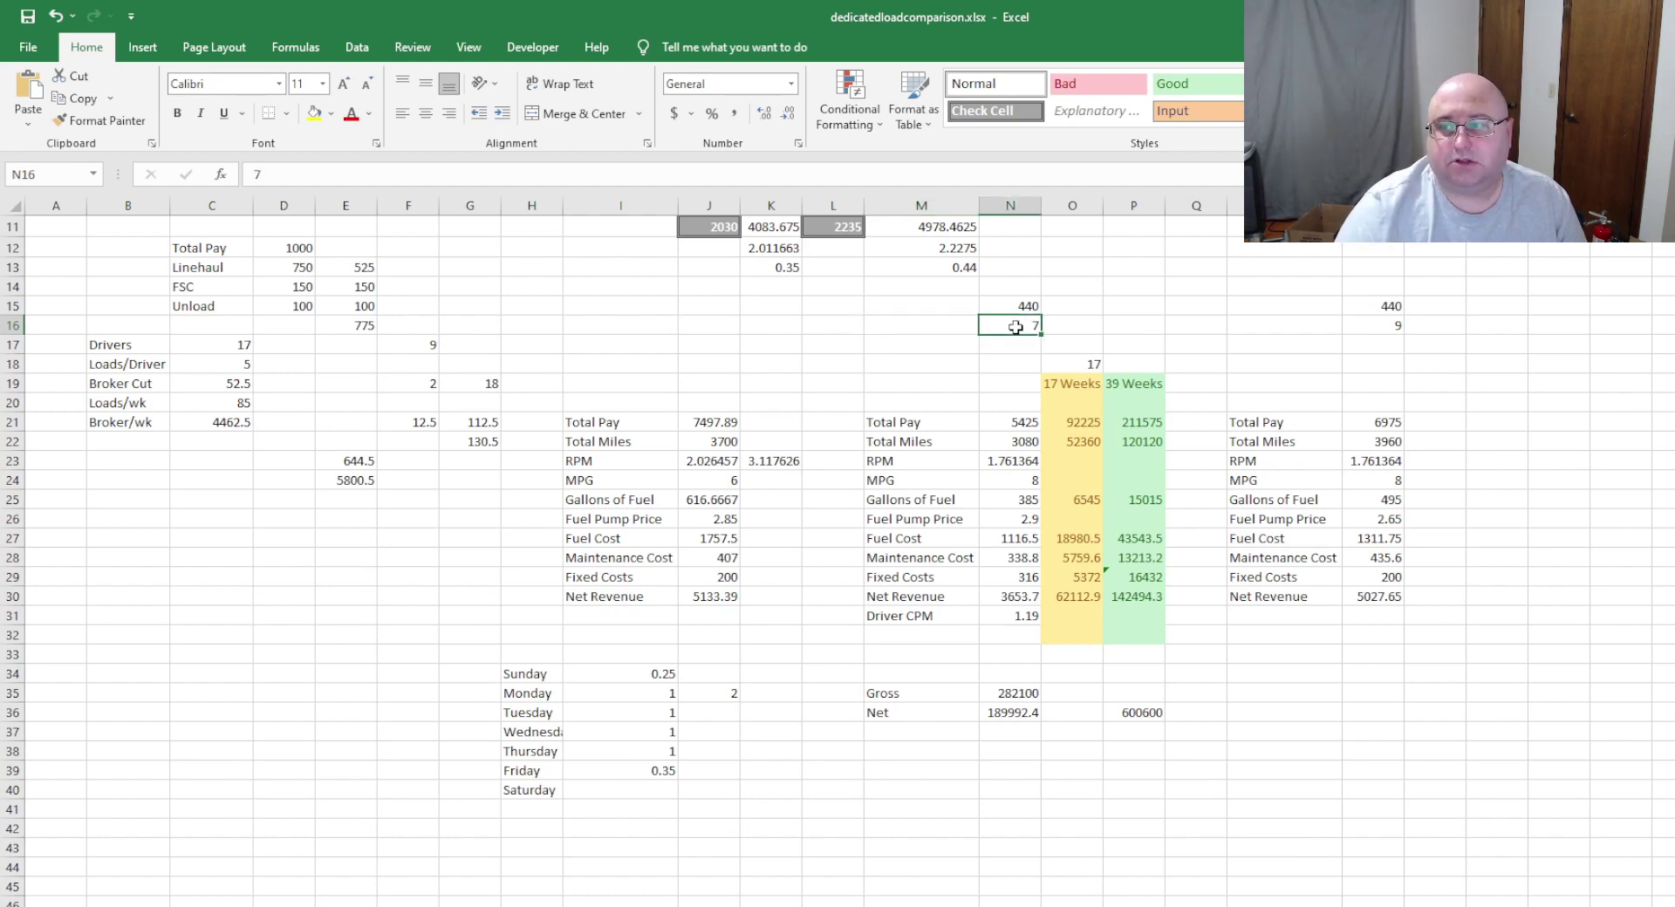
- Examine column N row by row from Total Pay, Total Miles and RPM through the fuel, maintenance and fixed costs to Net Revenue and Driver CPM
click(996, 425)
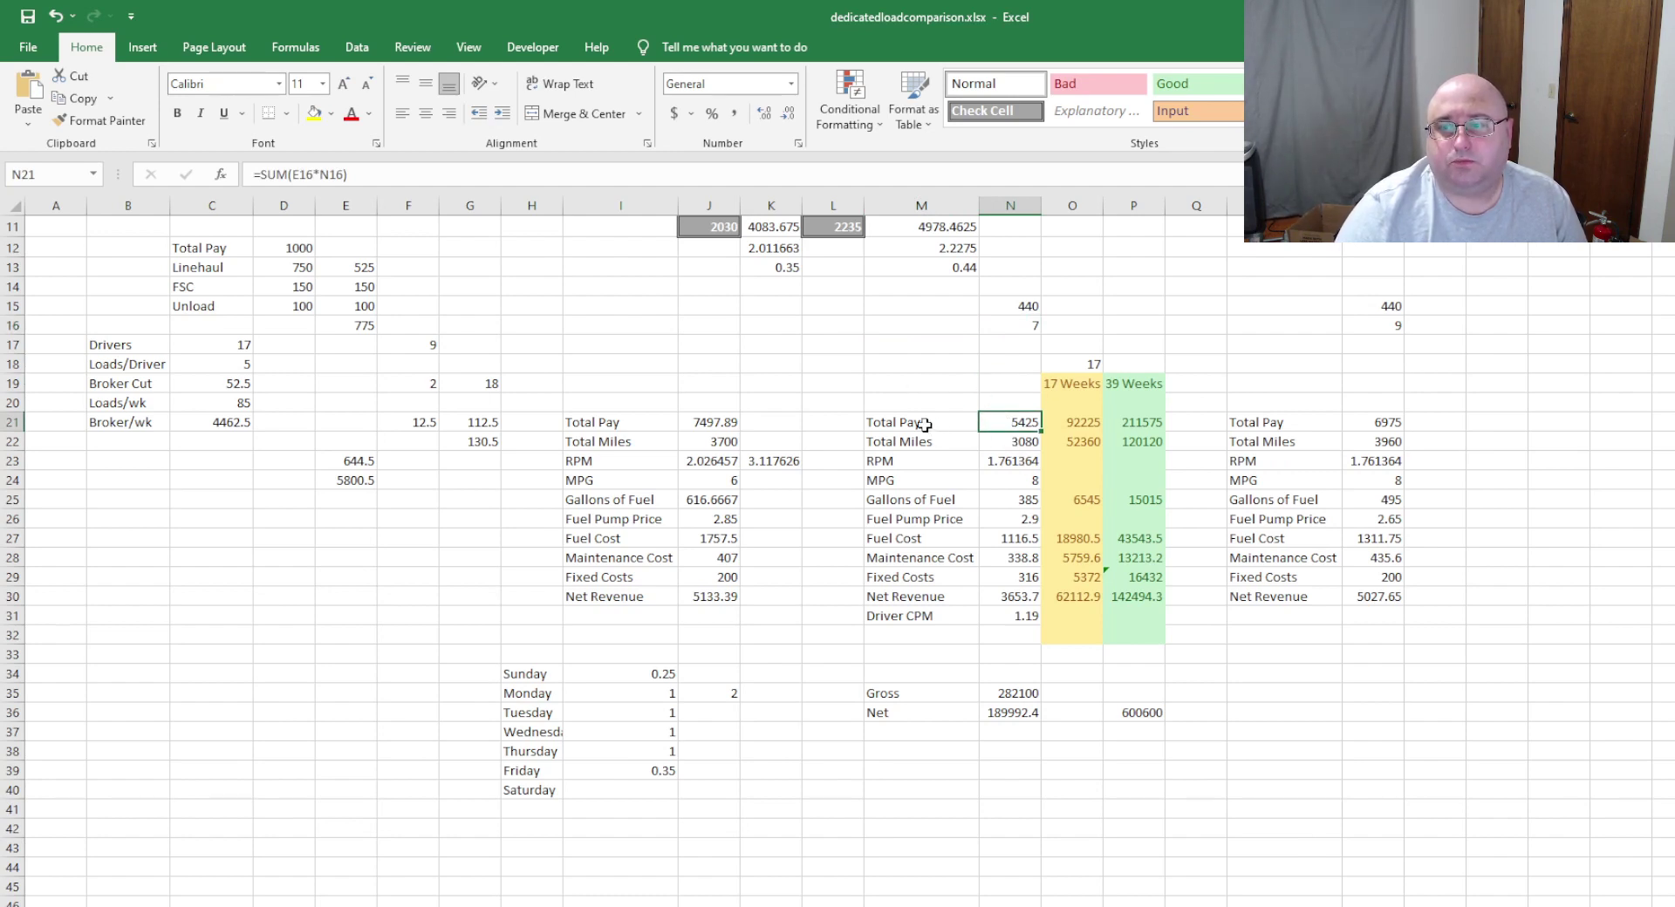
click(1016, 444)
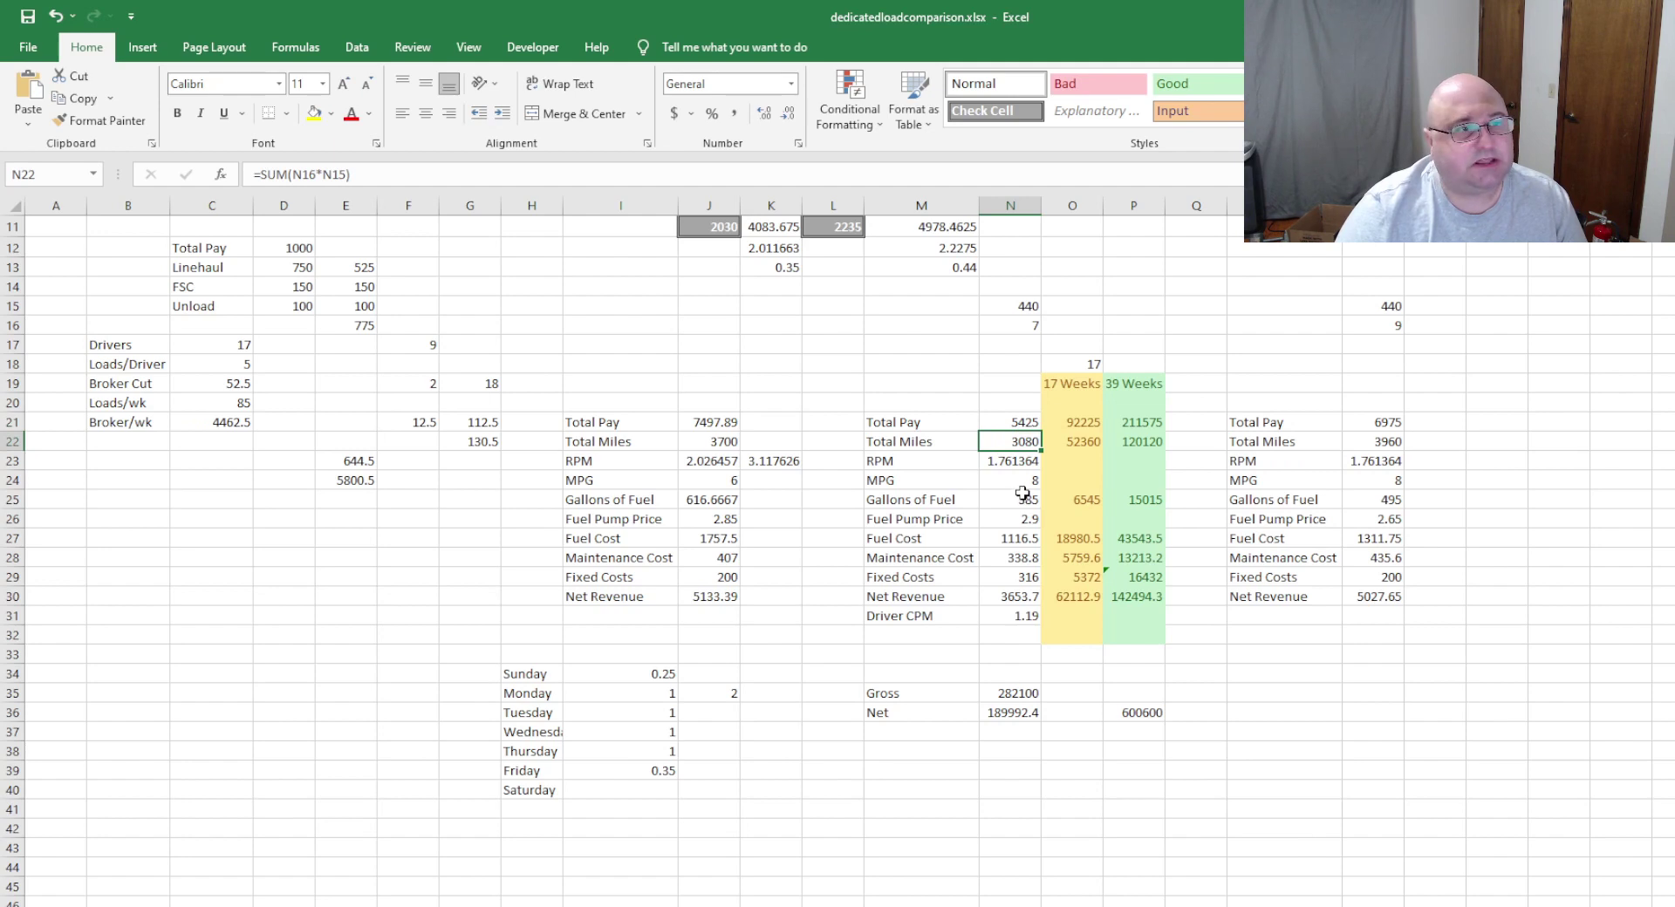
click(1003, 460)
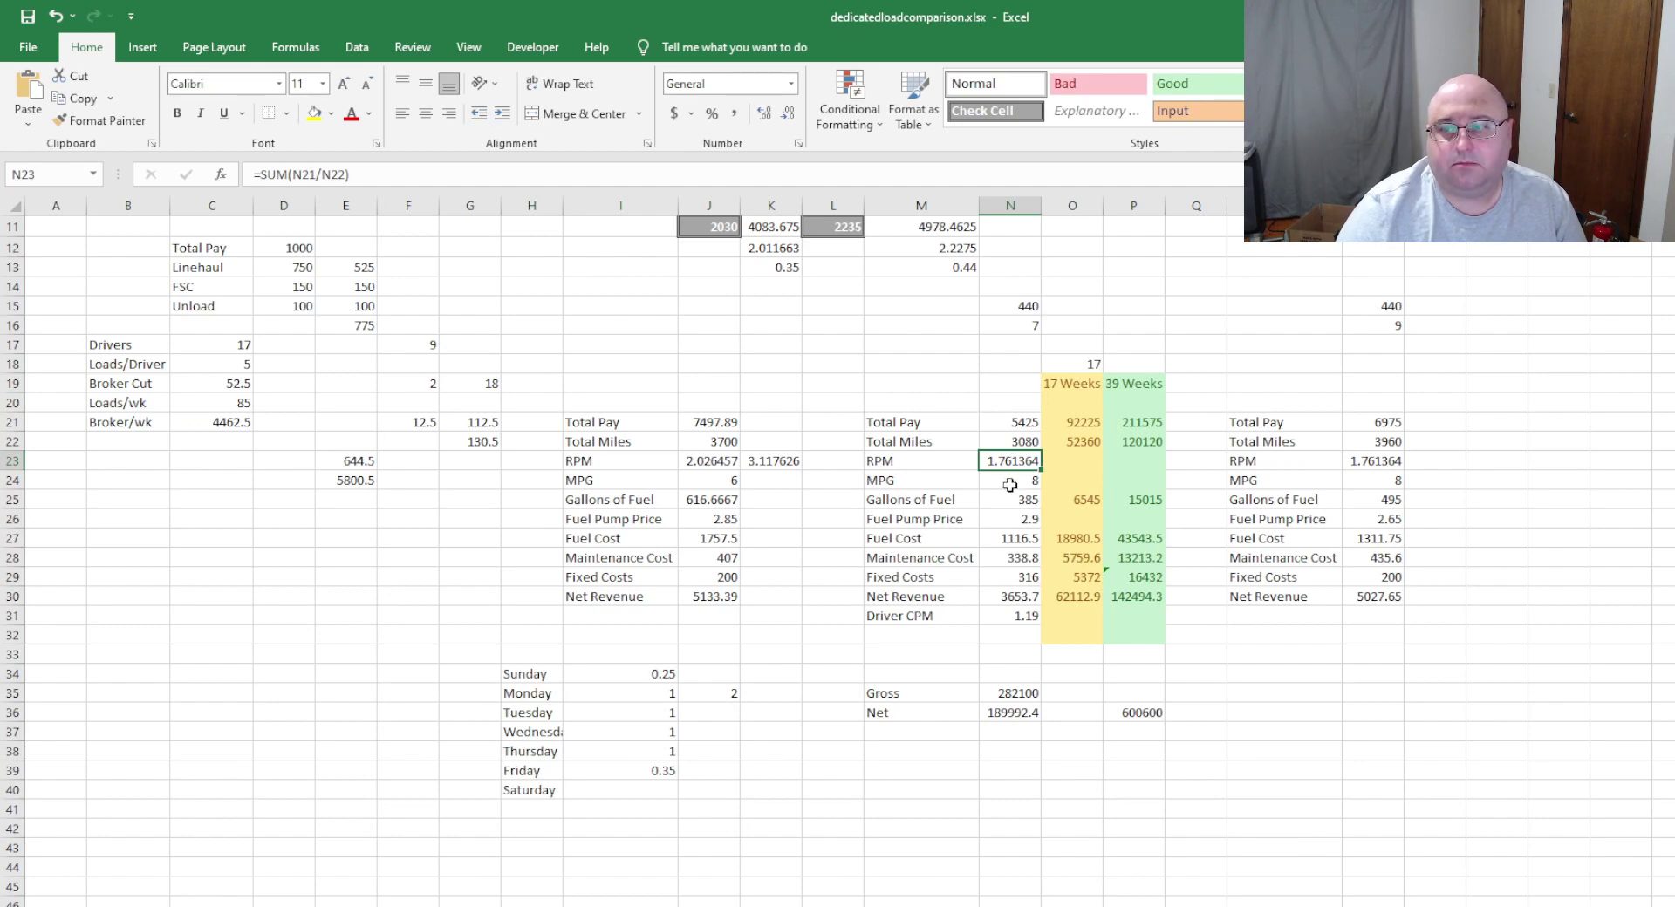
click(1016, 483)
click(1013, 505)
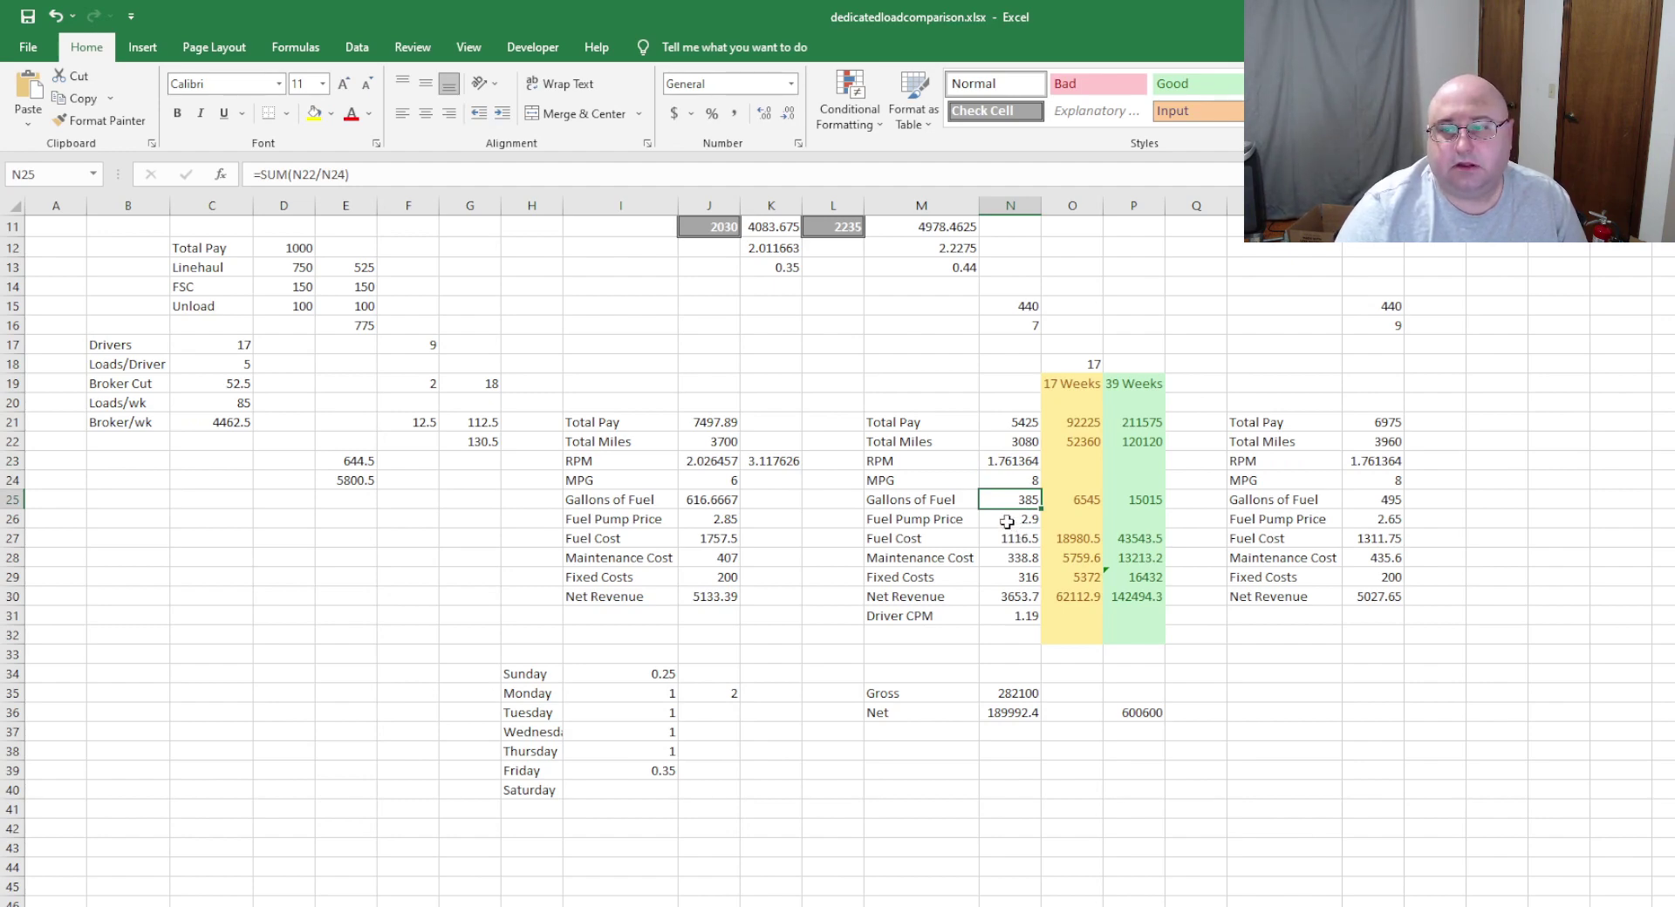
click(1008, 521)
click(1003, 541)
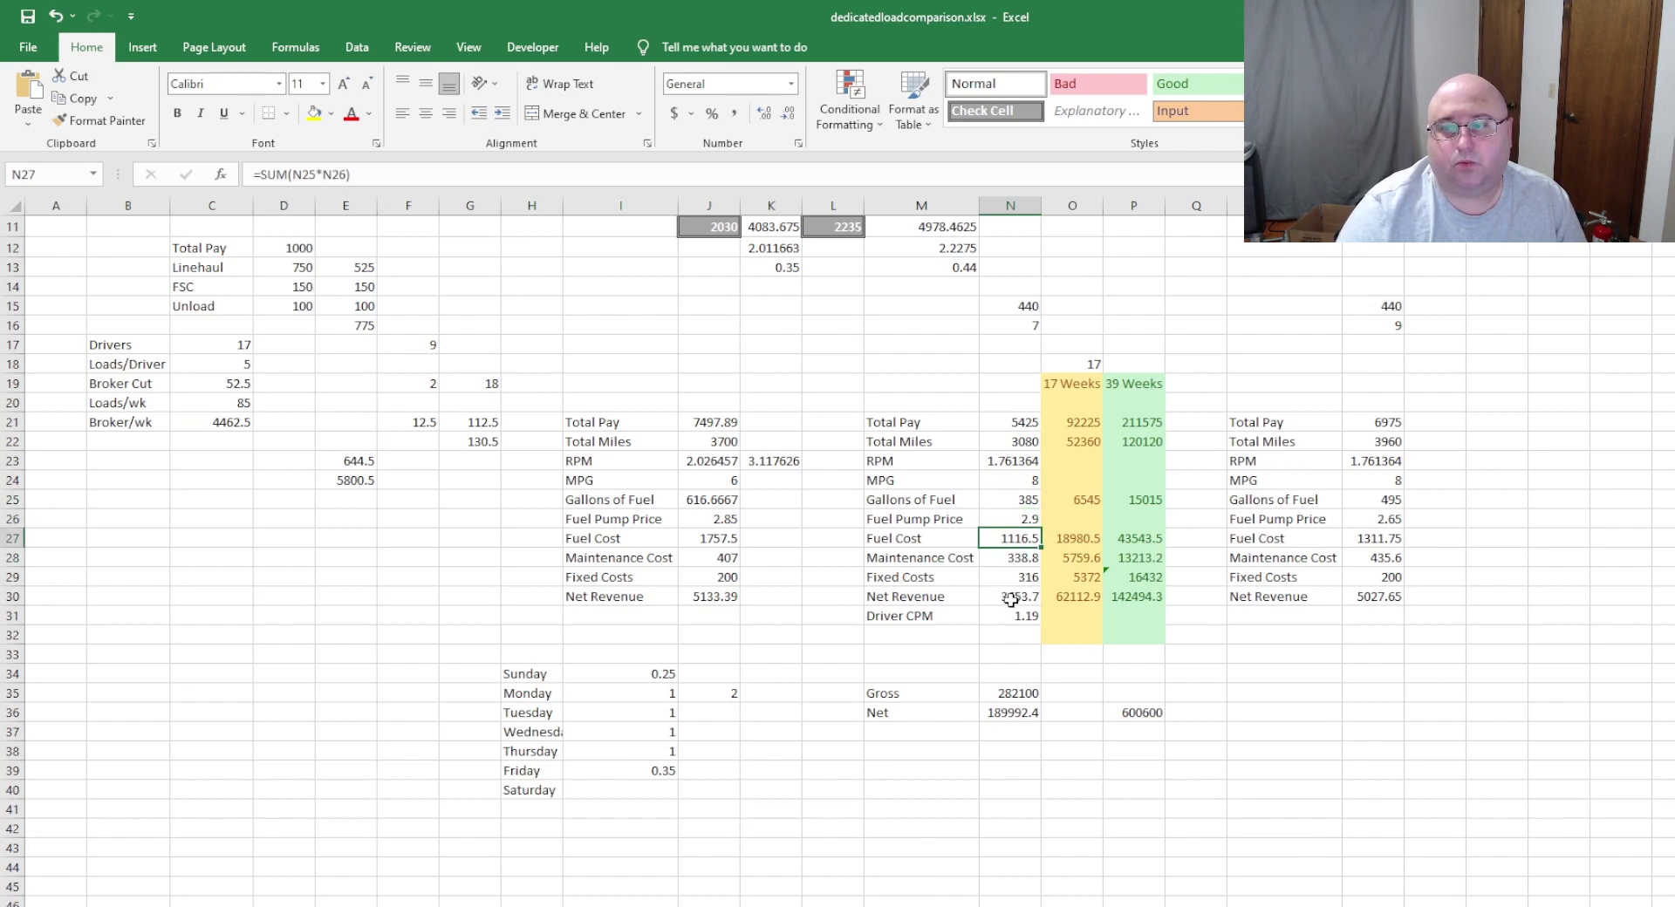
click(1010, 559)
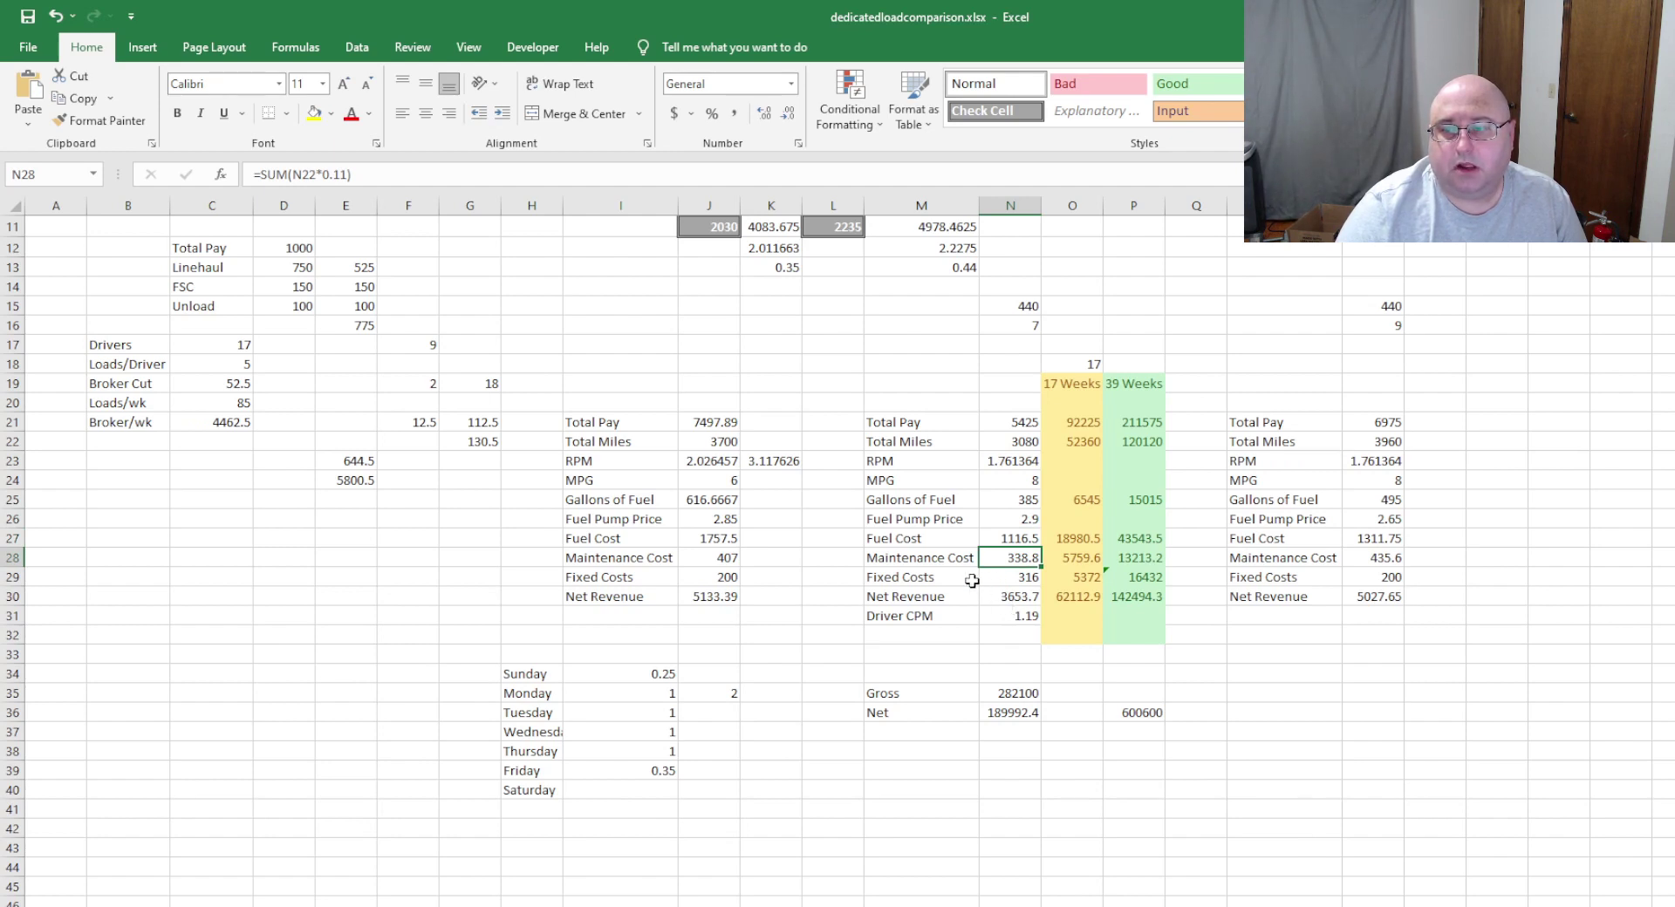
click(1000, 581)
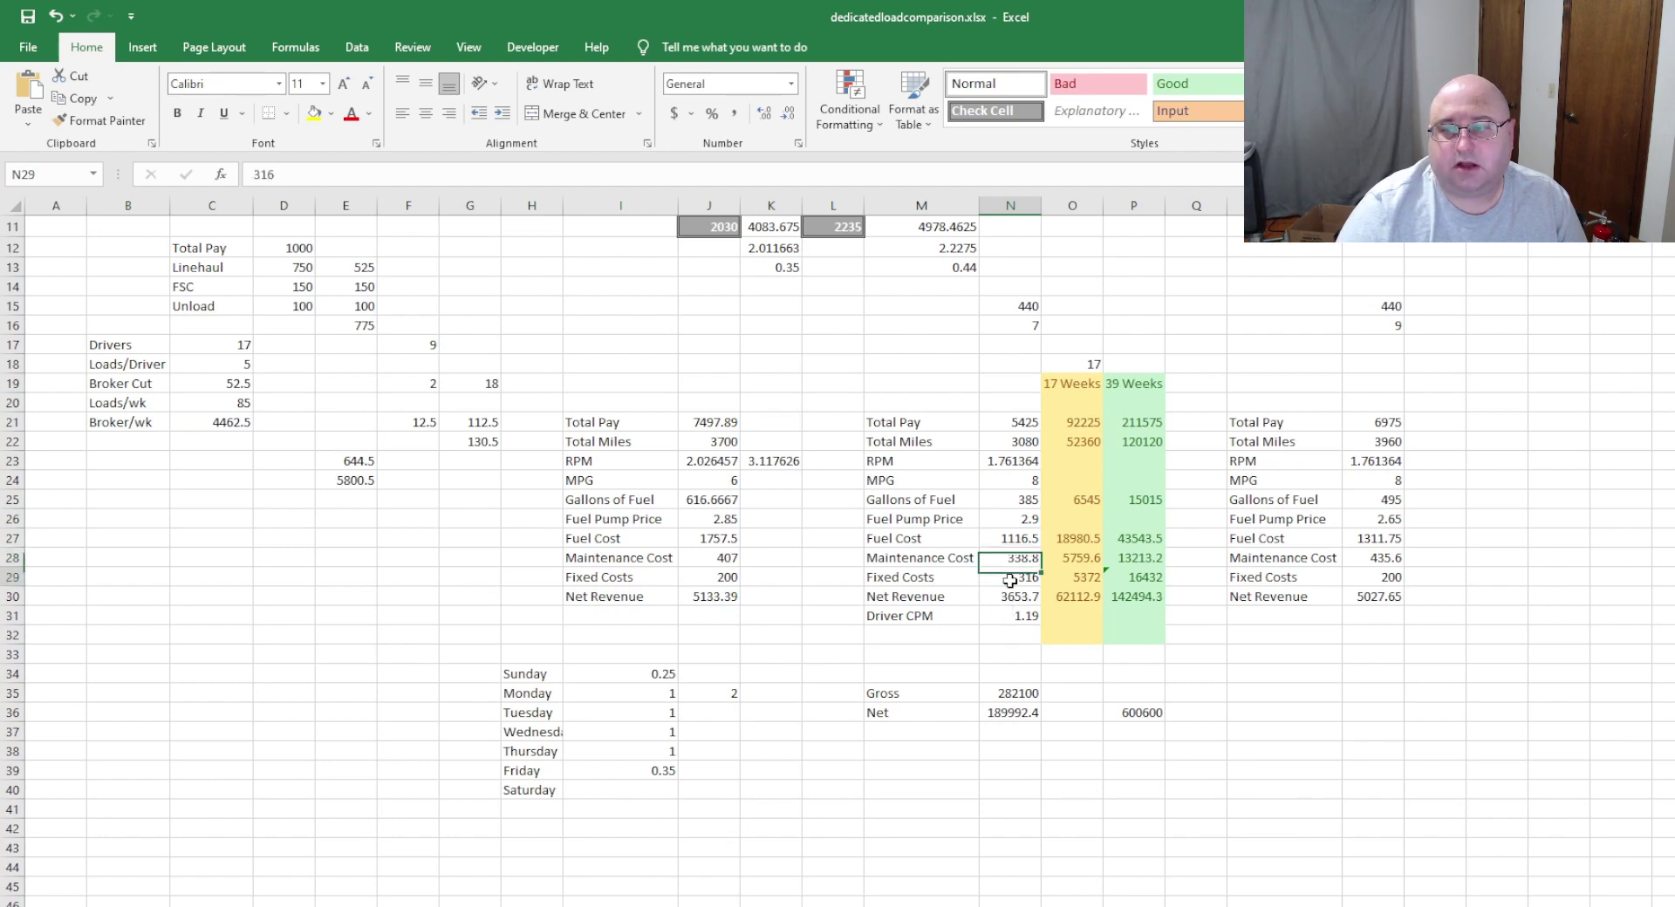
click(931, 600)
click(994, 598)
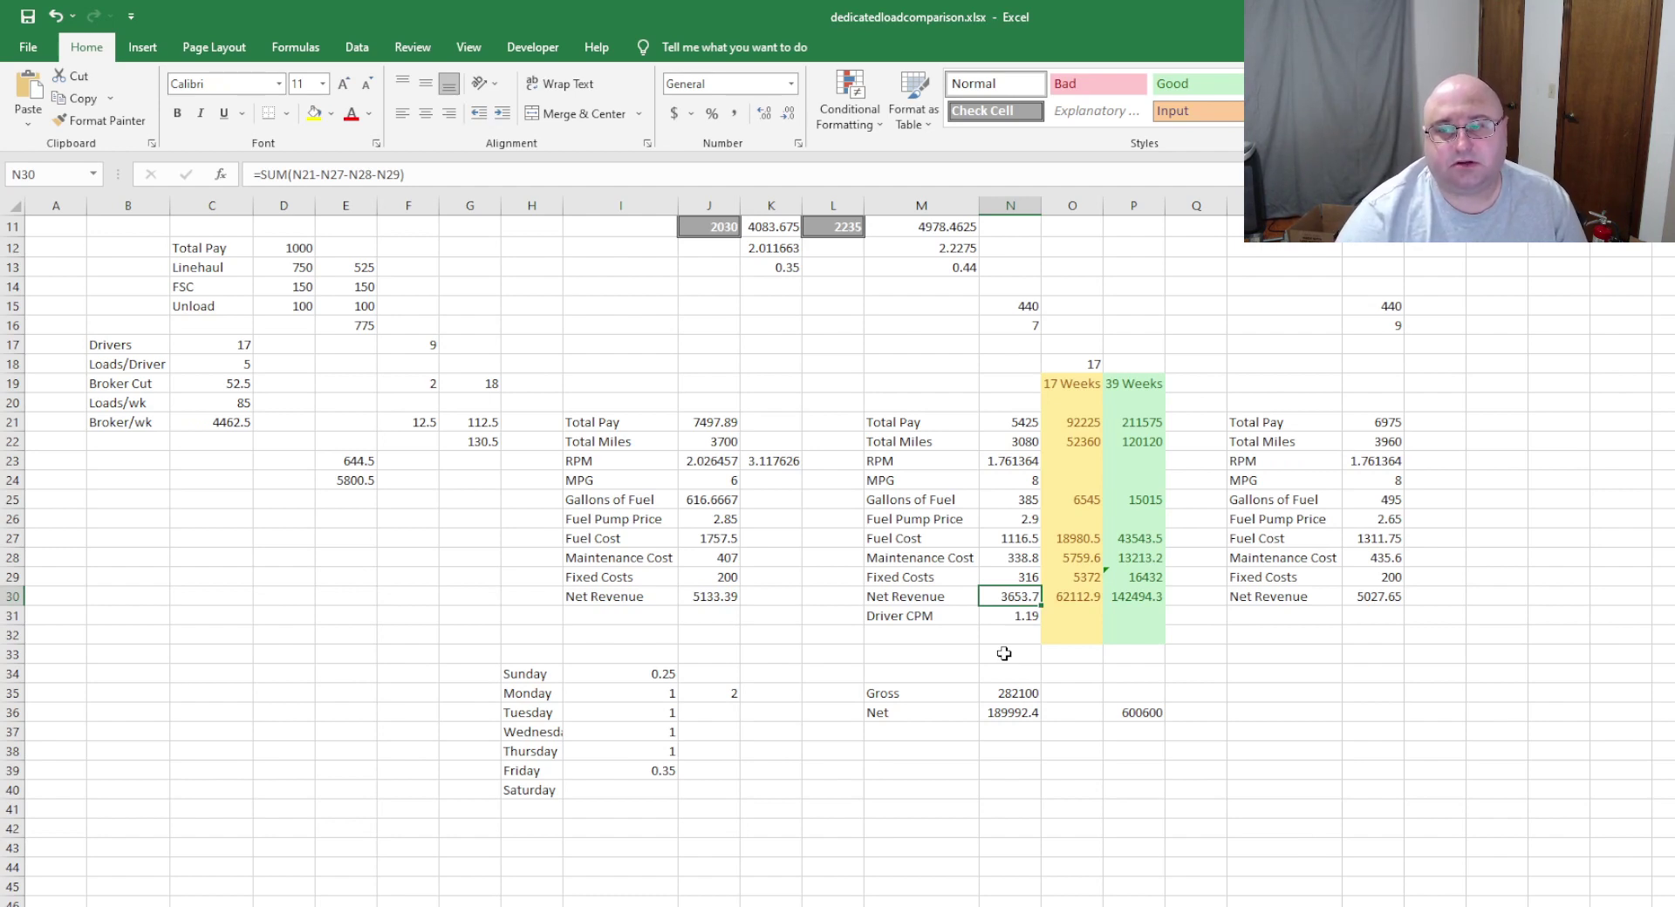
click(1003, 619)
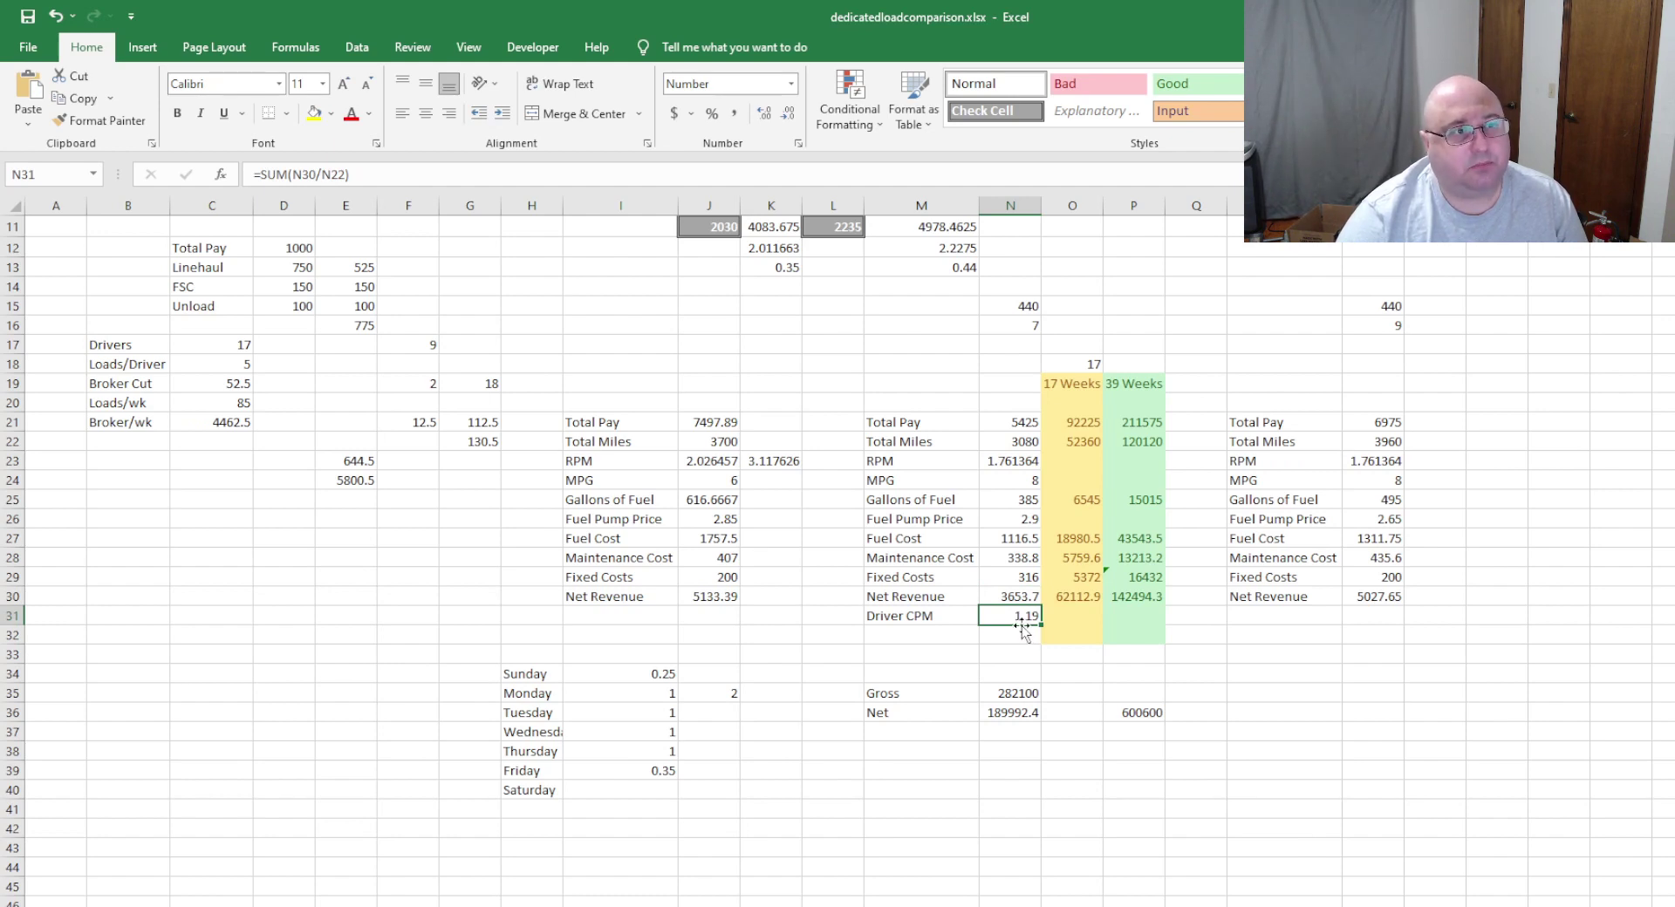
- Compare the RPM in cell N23 with the Driver CPM in cell N31
click(941, 634)
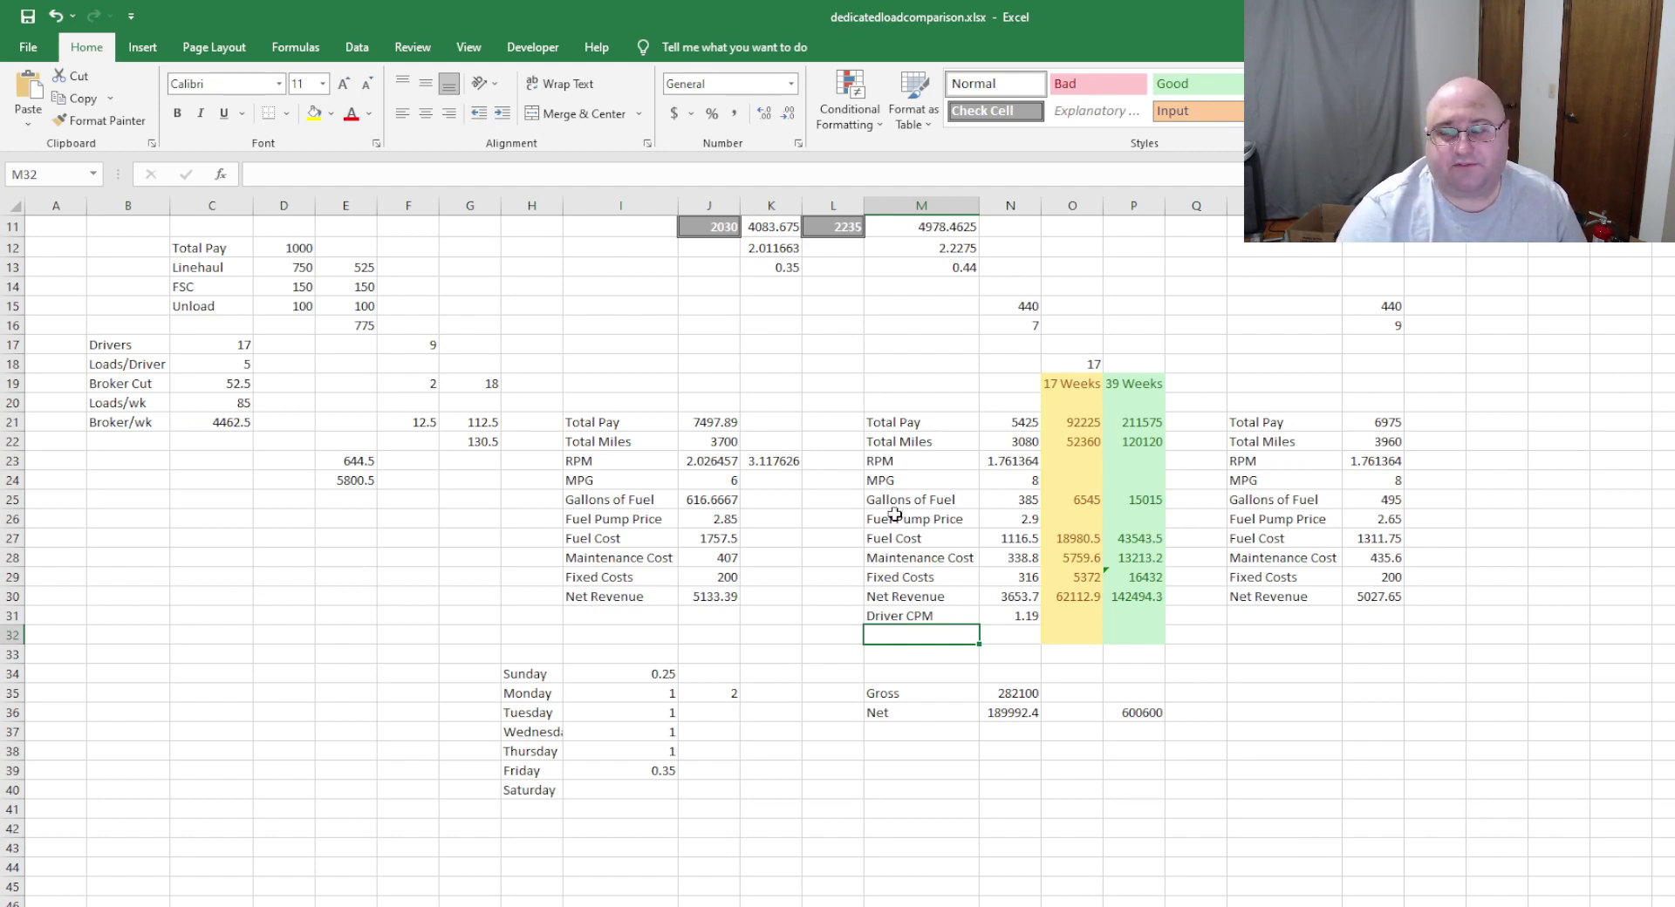
click(936, 618)
click(997, 462)
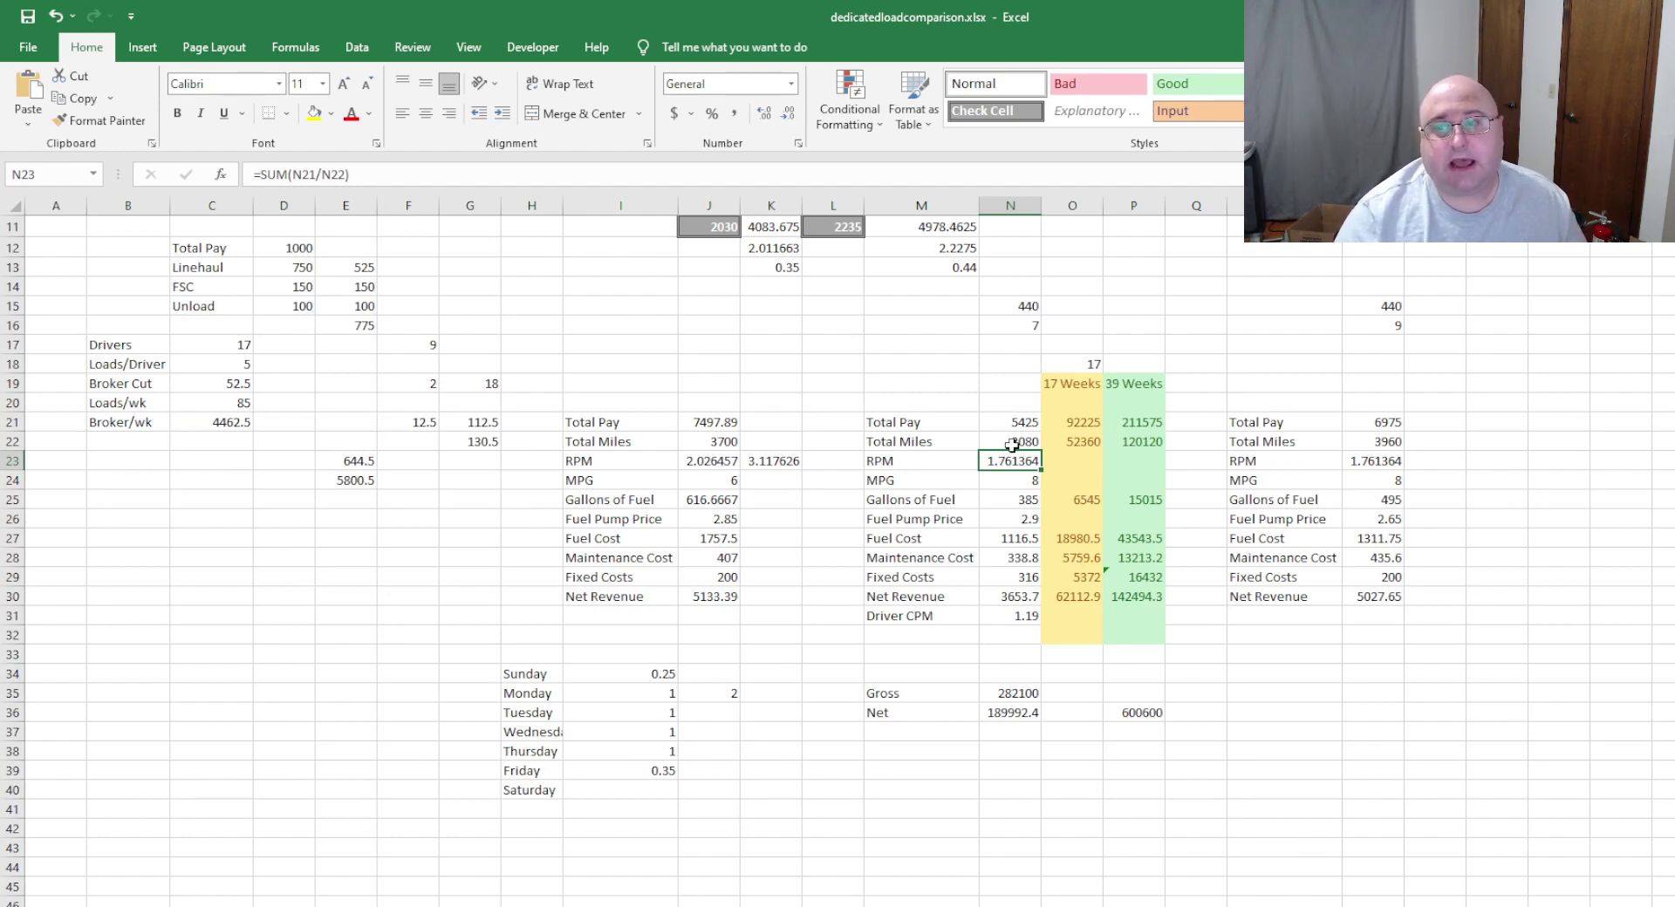
click(1010, 616)
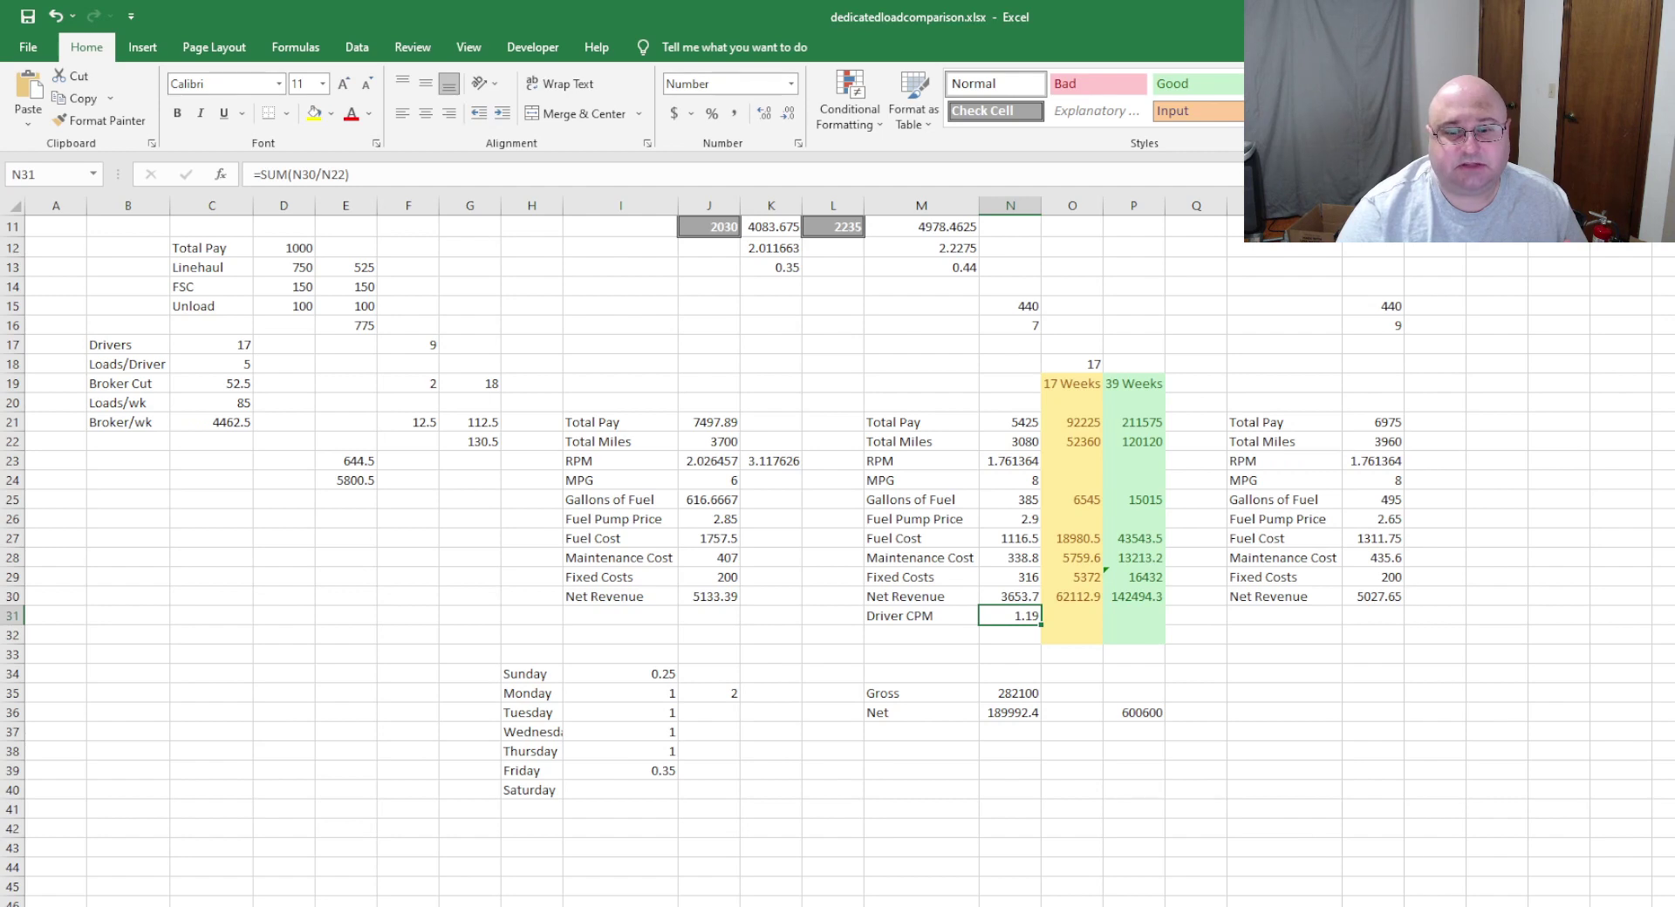
click(1015, 637)
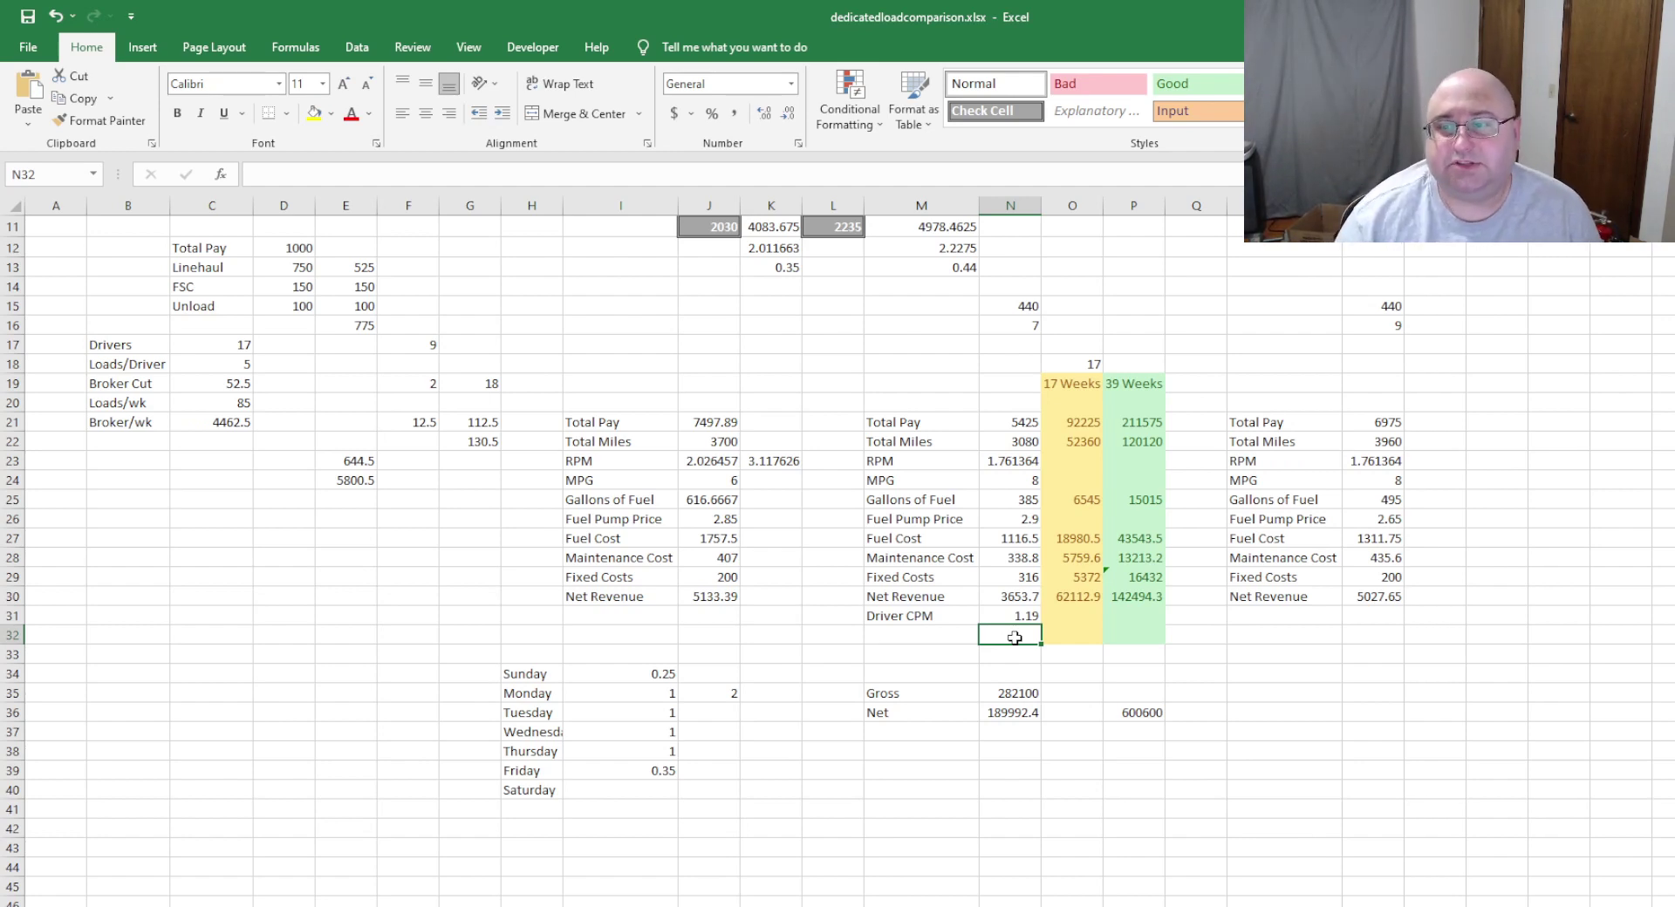
- Set the load count in cell N16 to 6 and check the Net Revenue in cell N30
click(1018, 323)
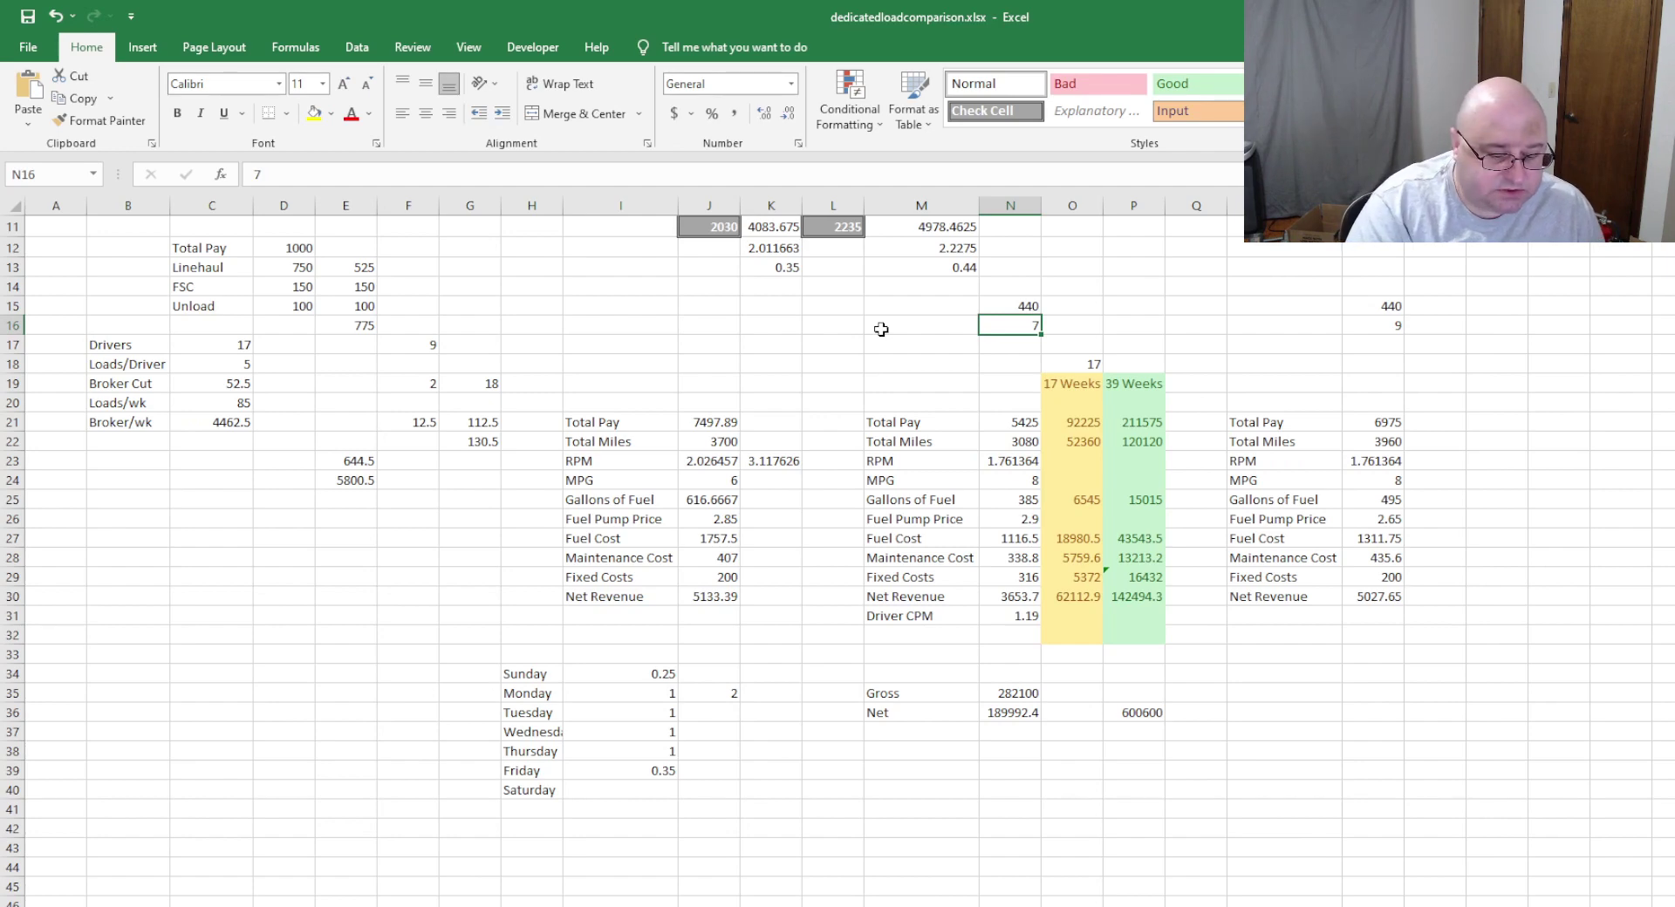
text(6)
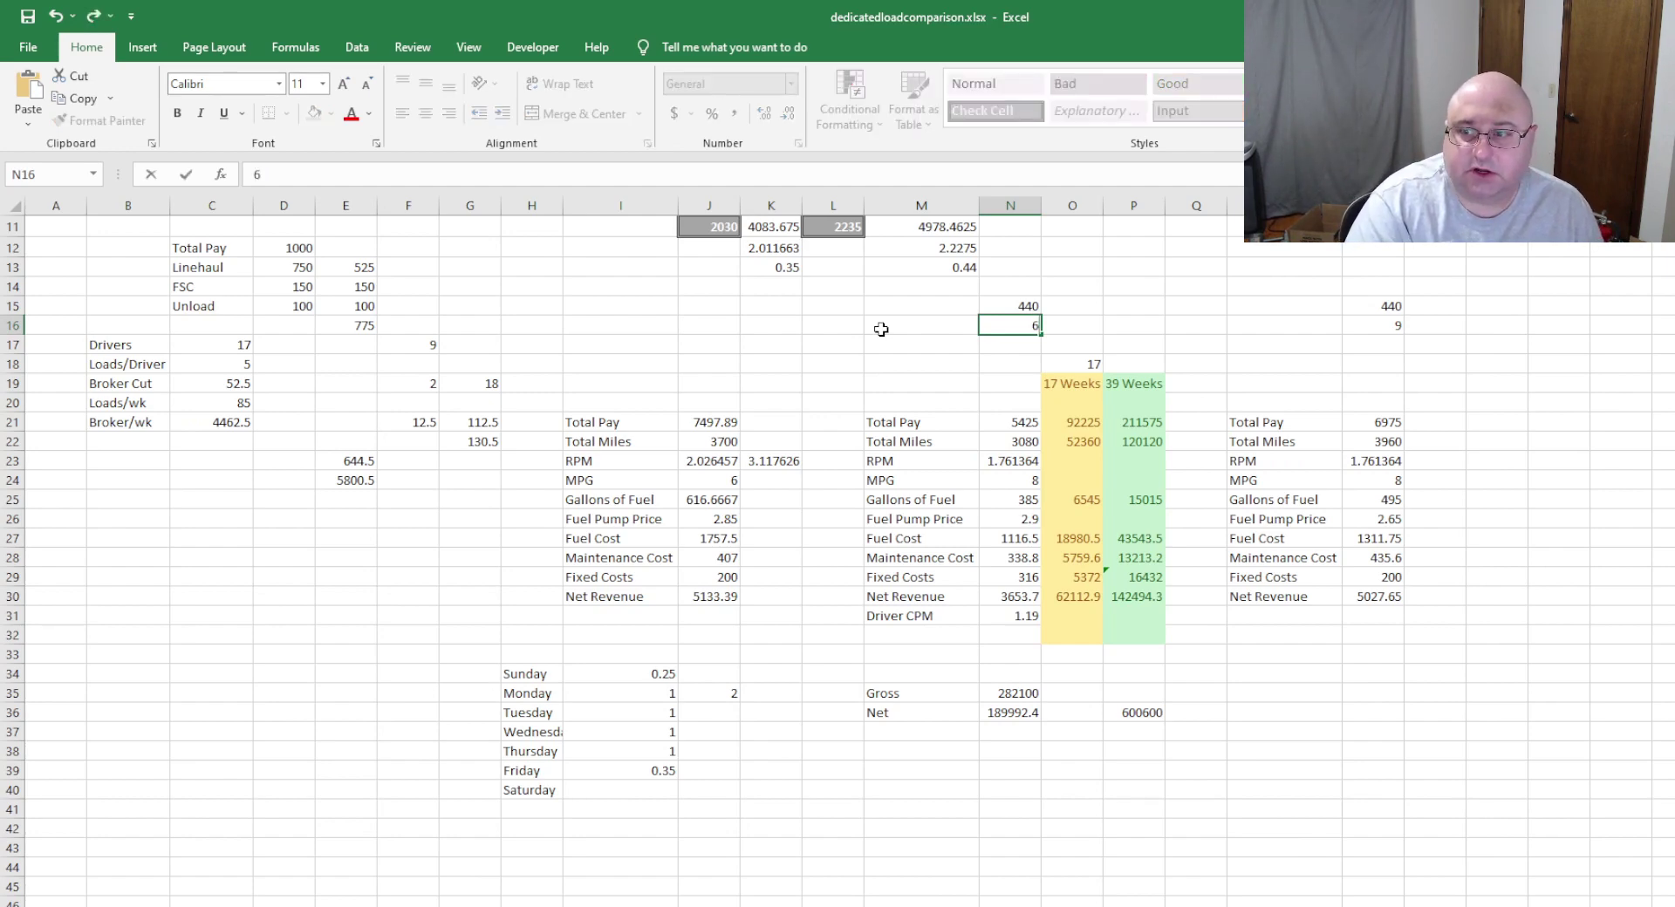
key(Return)
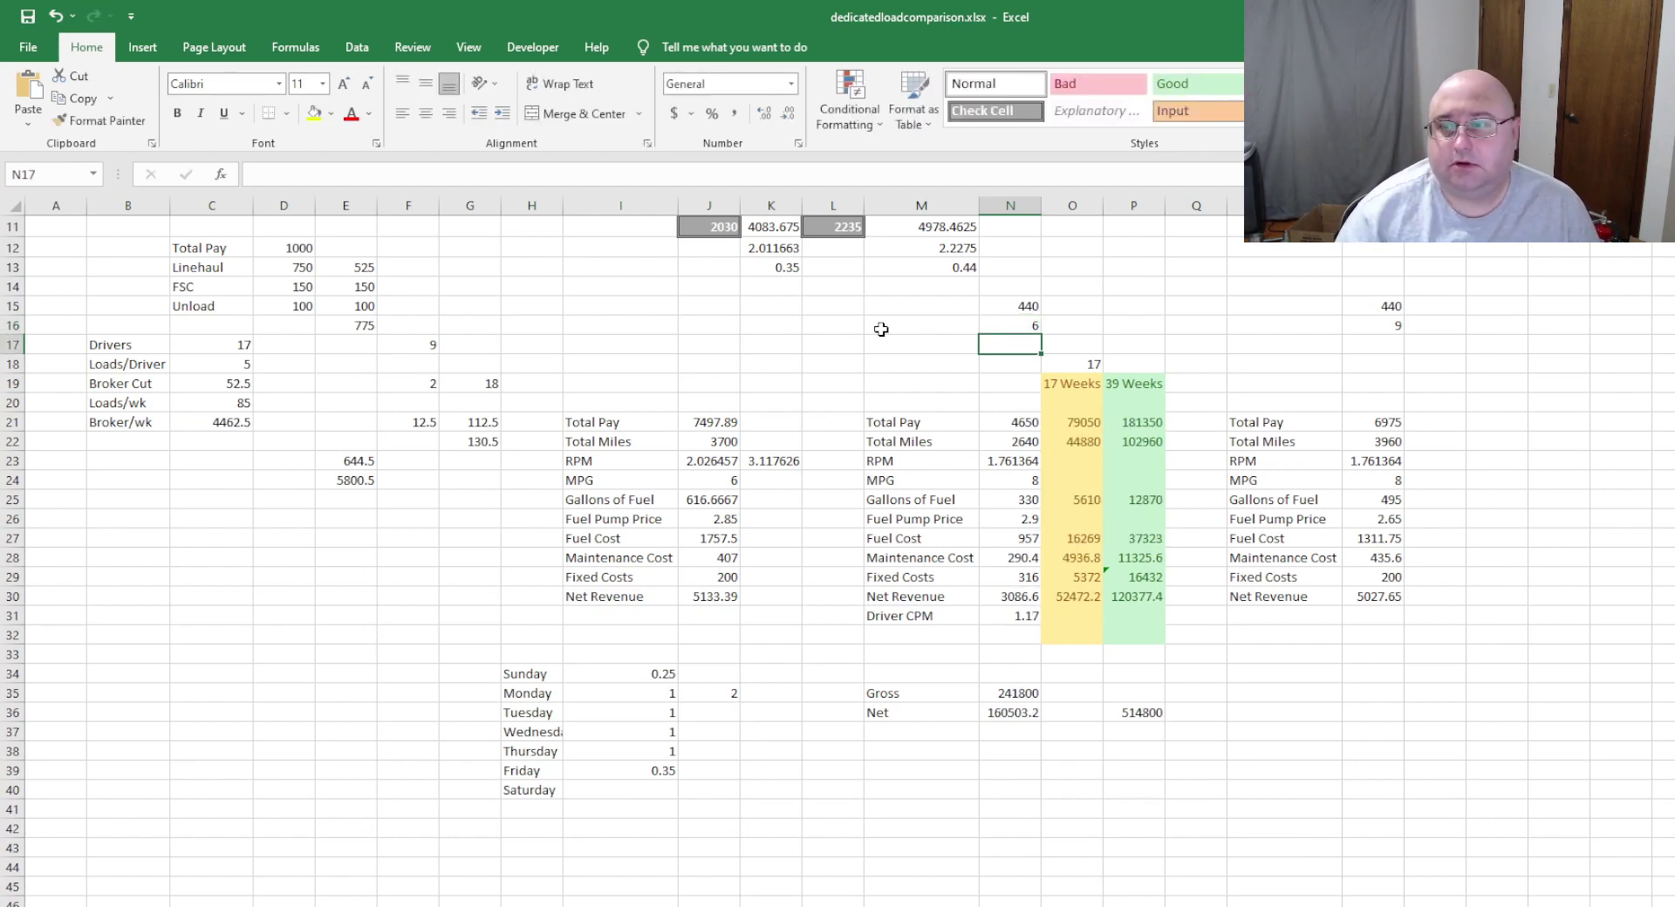
click(1006, 599)
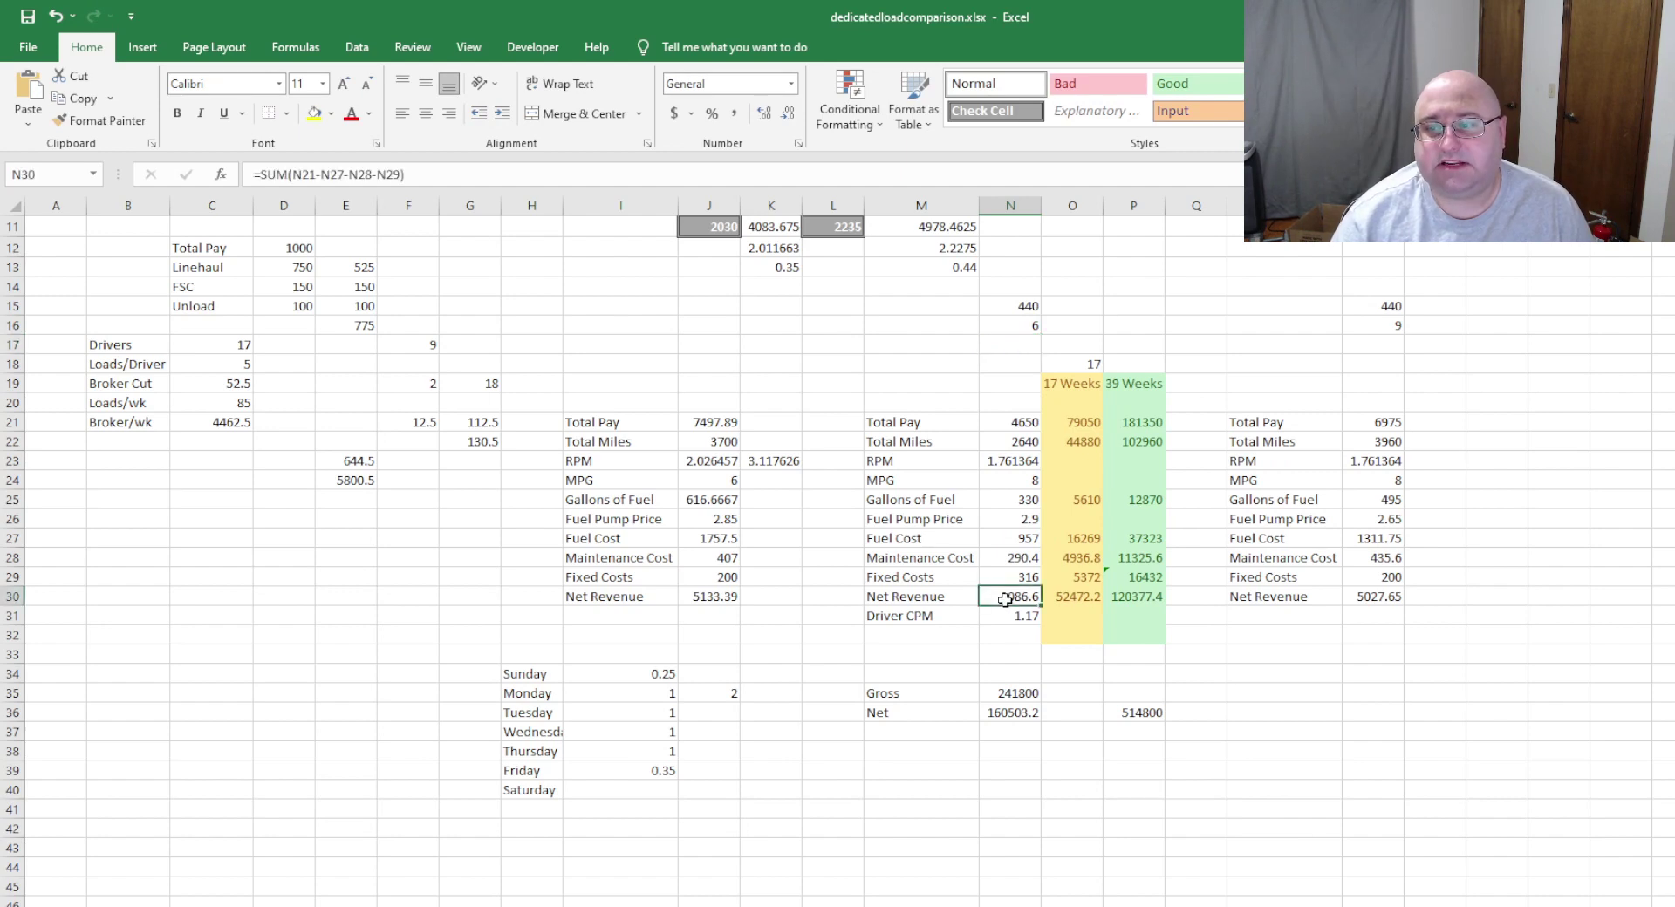
mouse_move(1006, 600)
mouse_down()
mouse_move(968, 602)
mouse_move(1006, 598)
mouse_up()
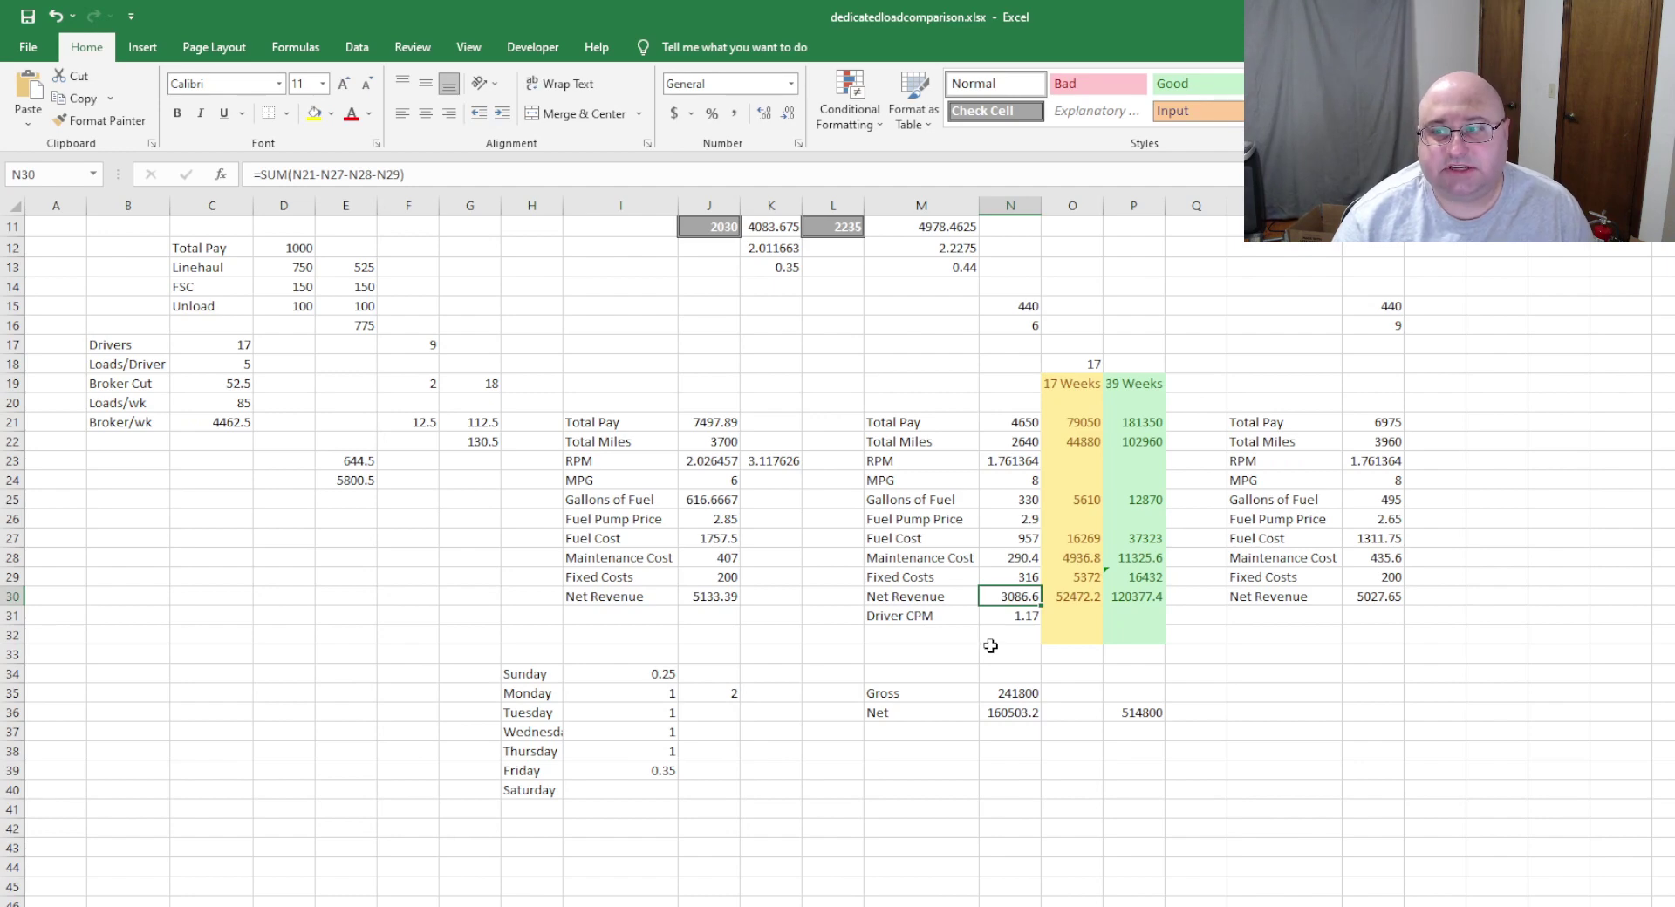
- Set the load count in cell N16 back to 7 and check the Net Revenue in cell N30
click(1023, 326)
text(7)
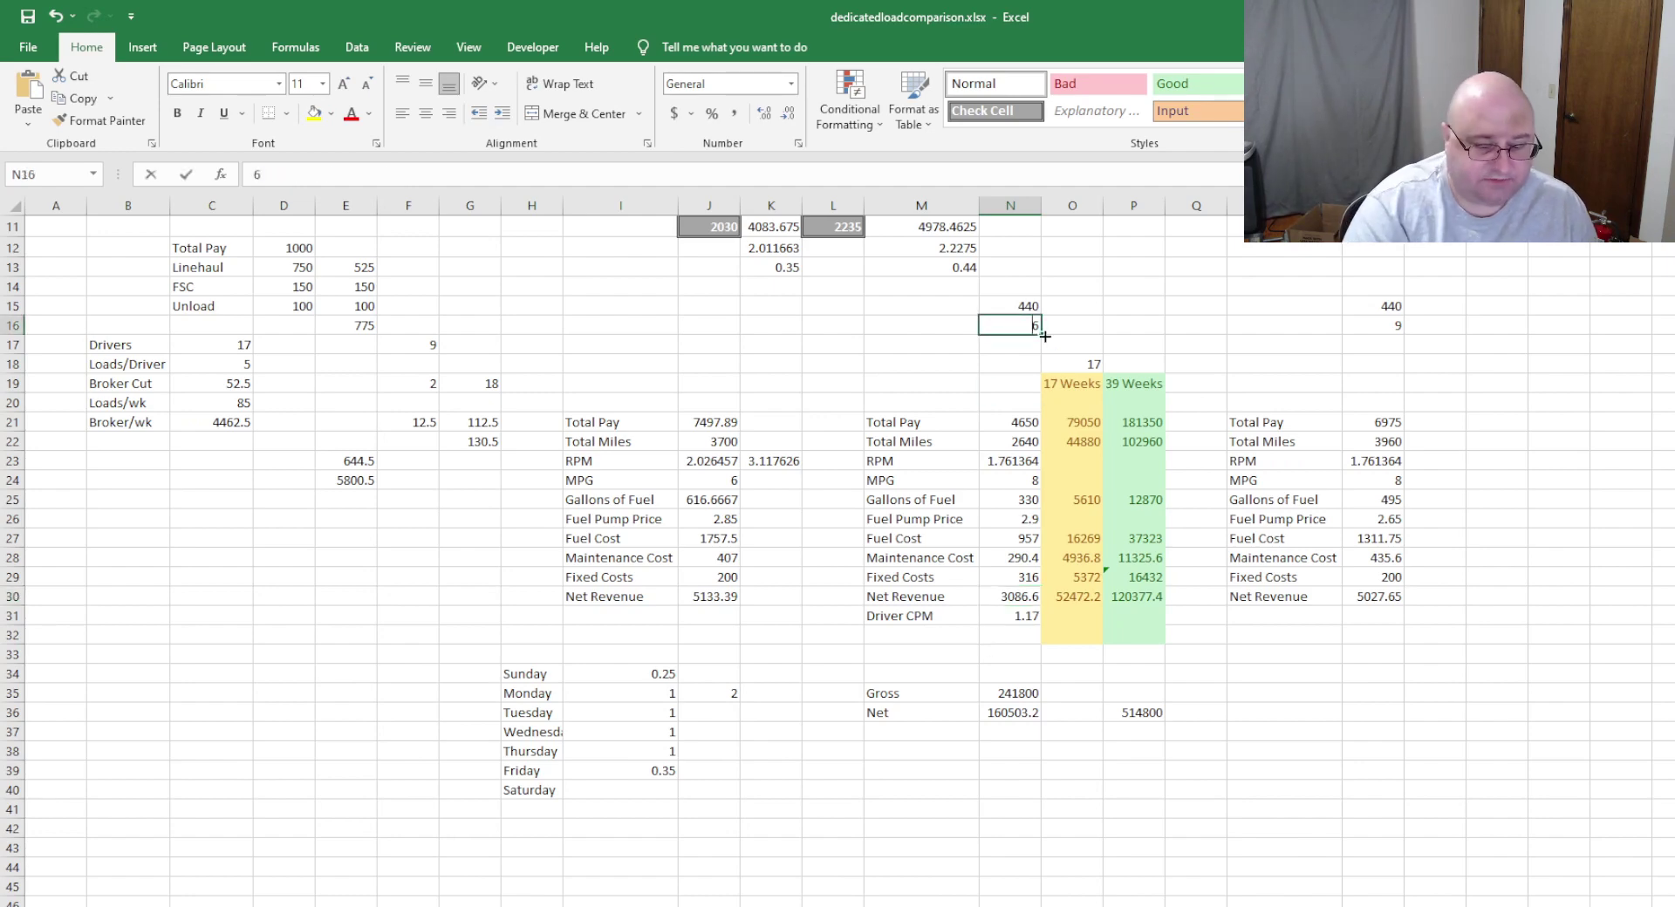
key(Return)
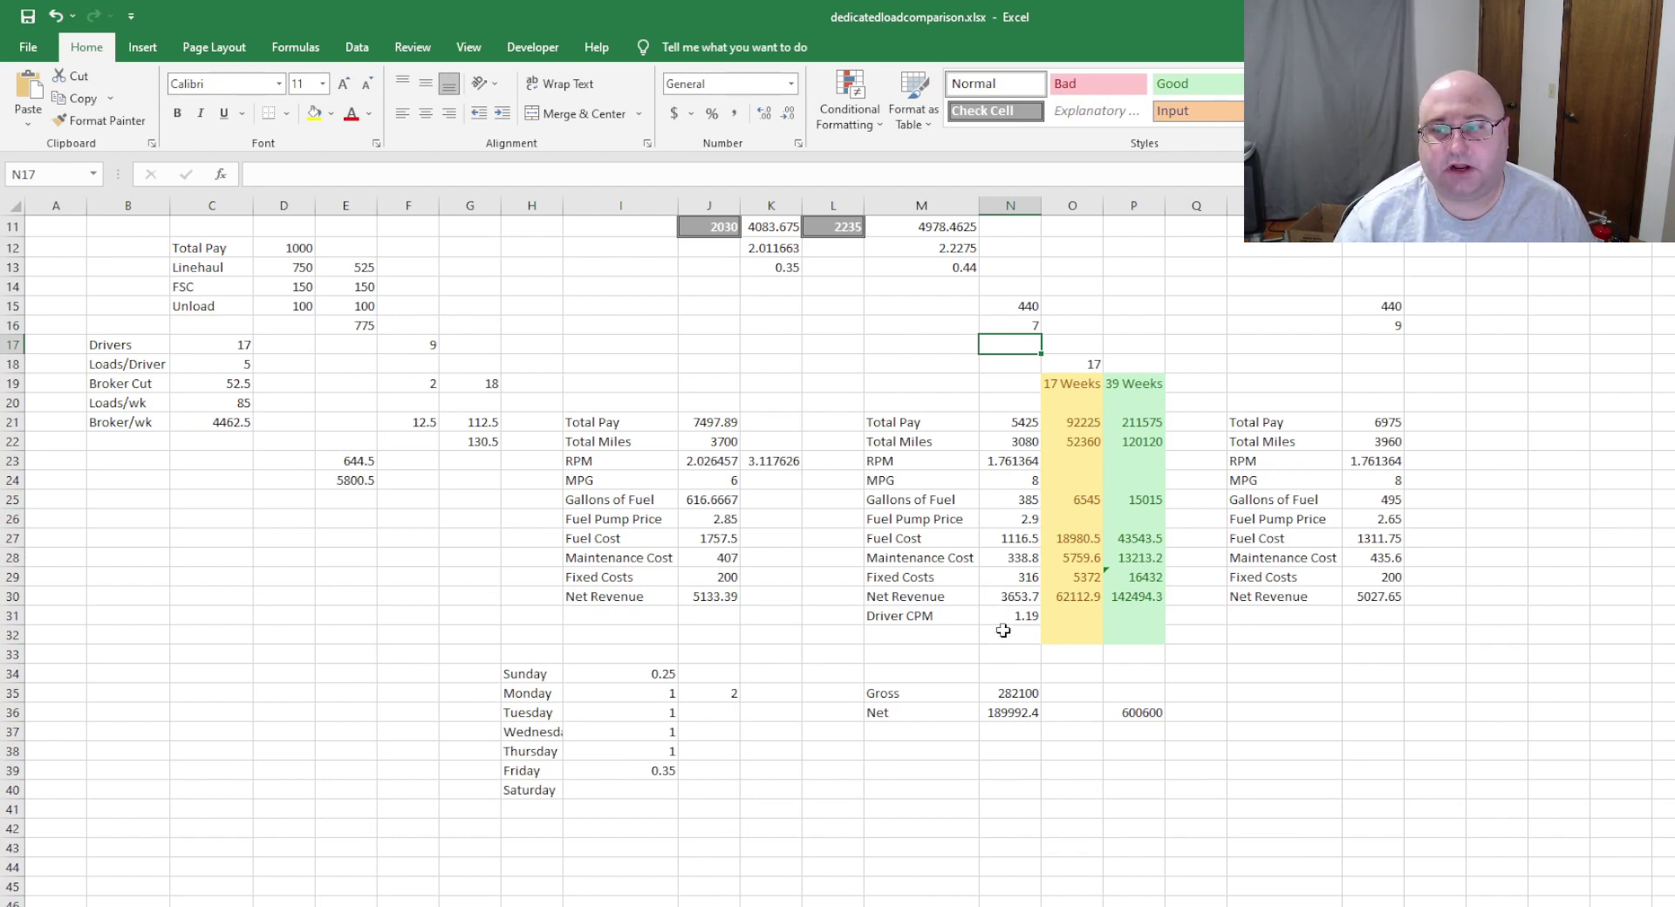
click(1003, 599)
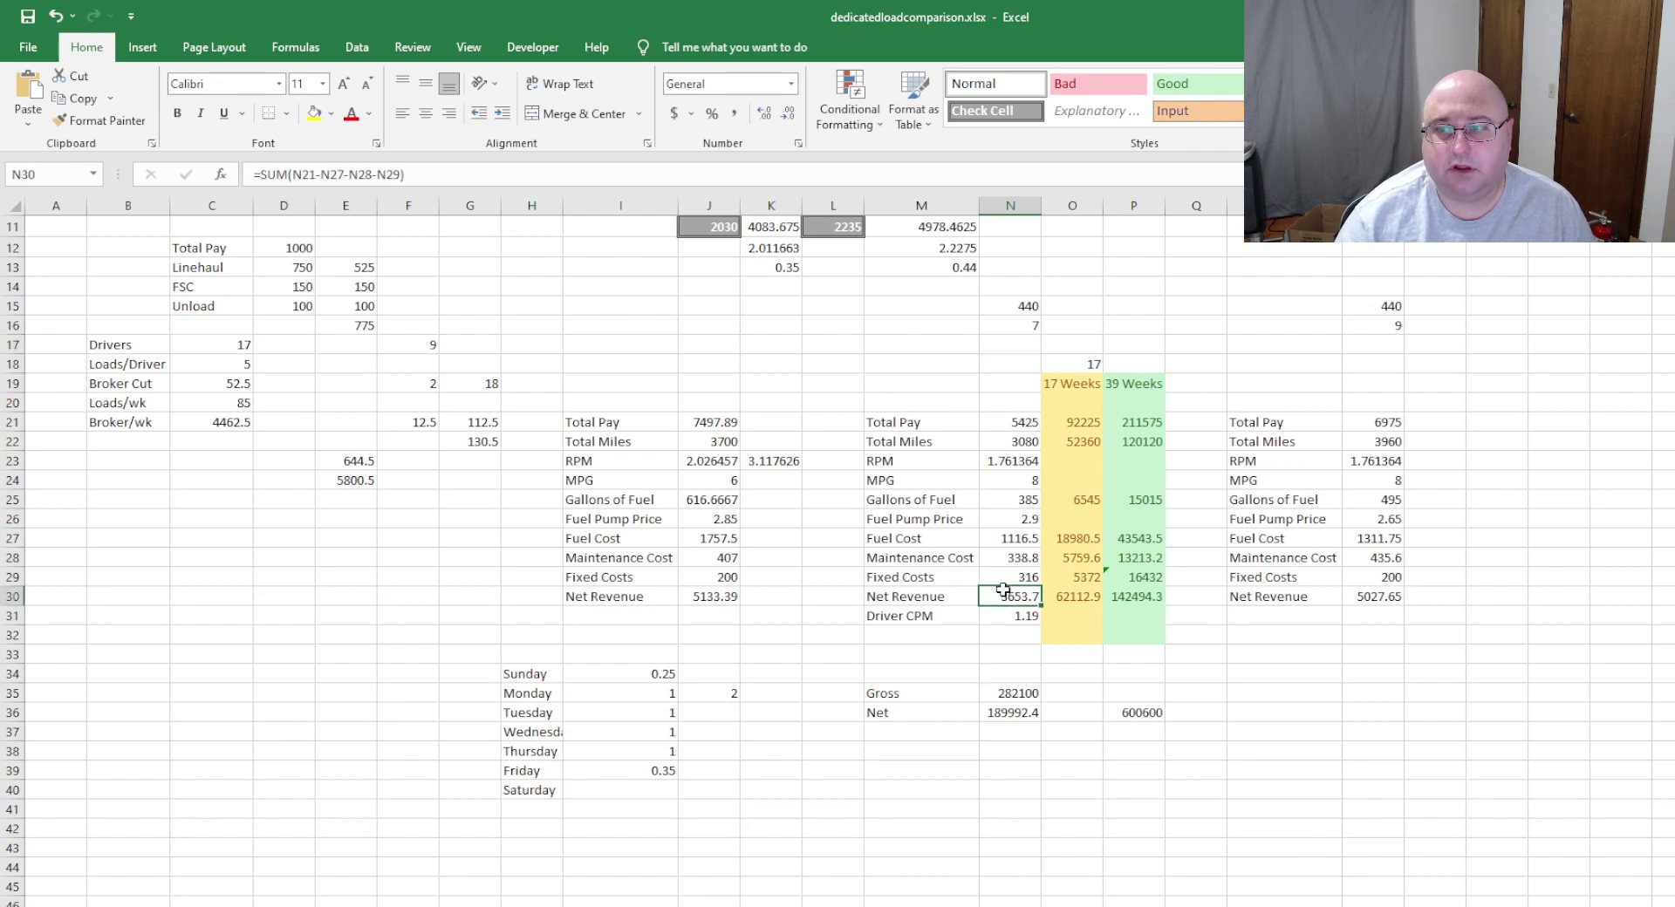
- Set the load count in cell N16 to 6 again and review the recalculated figures down to Net Revenue in cell N30
click(1019, 326)
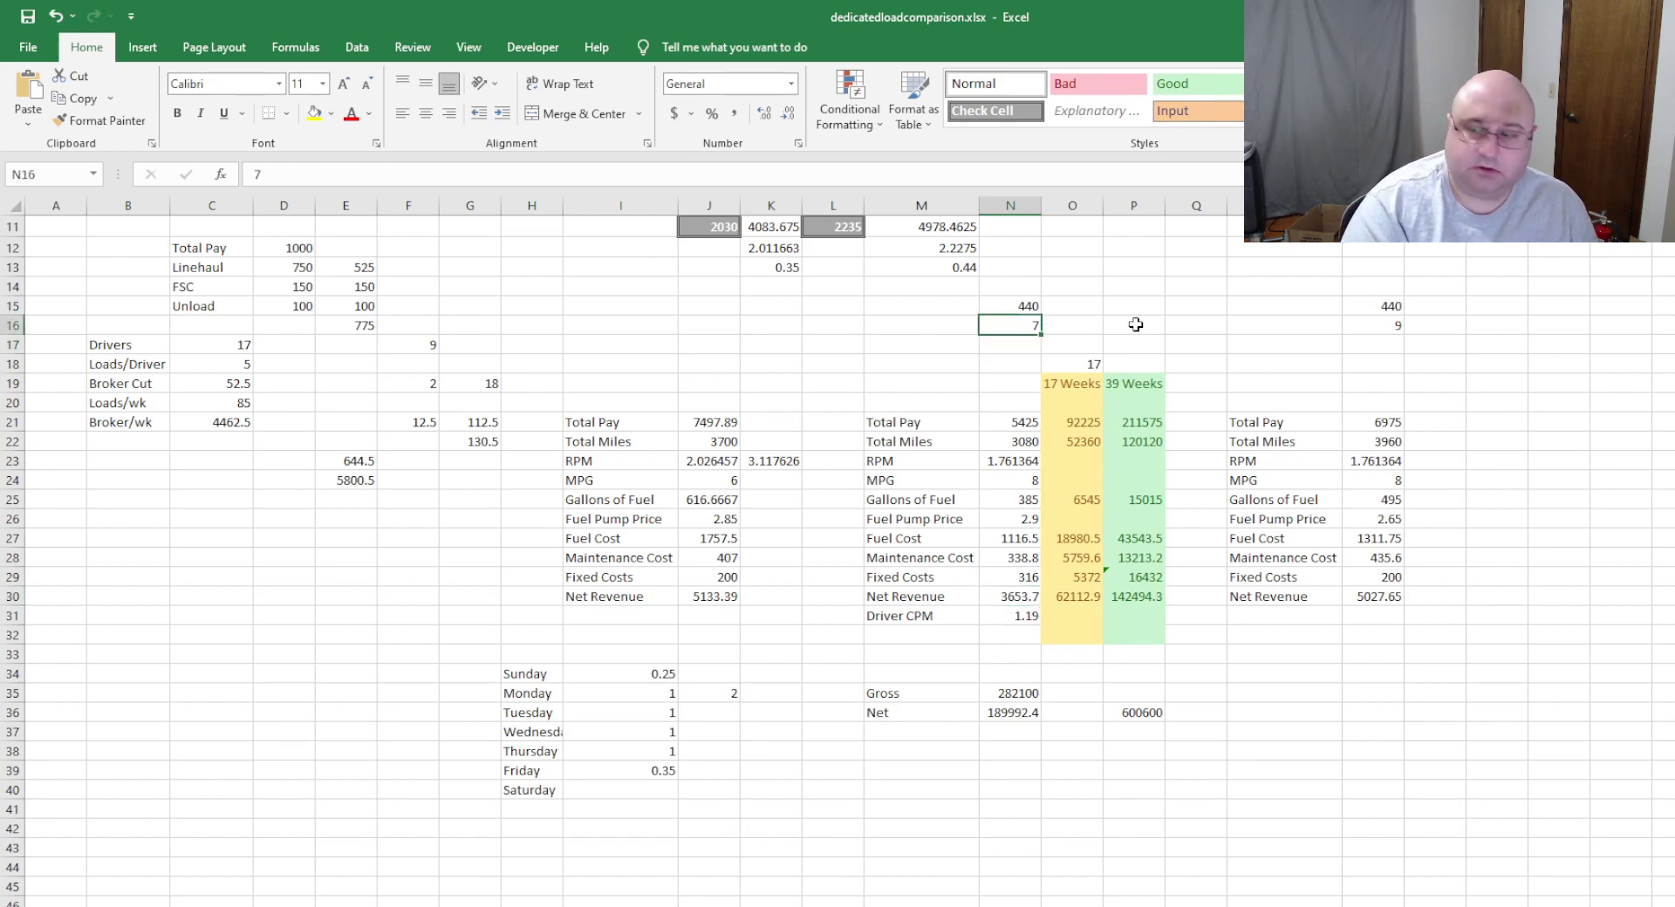
text(6)
key(Return)
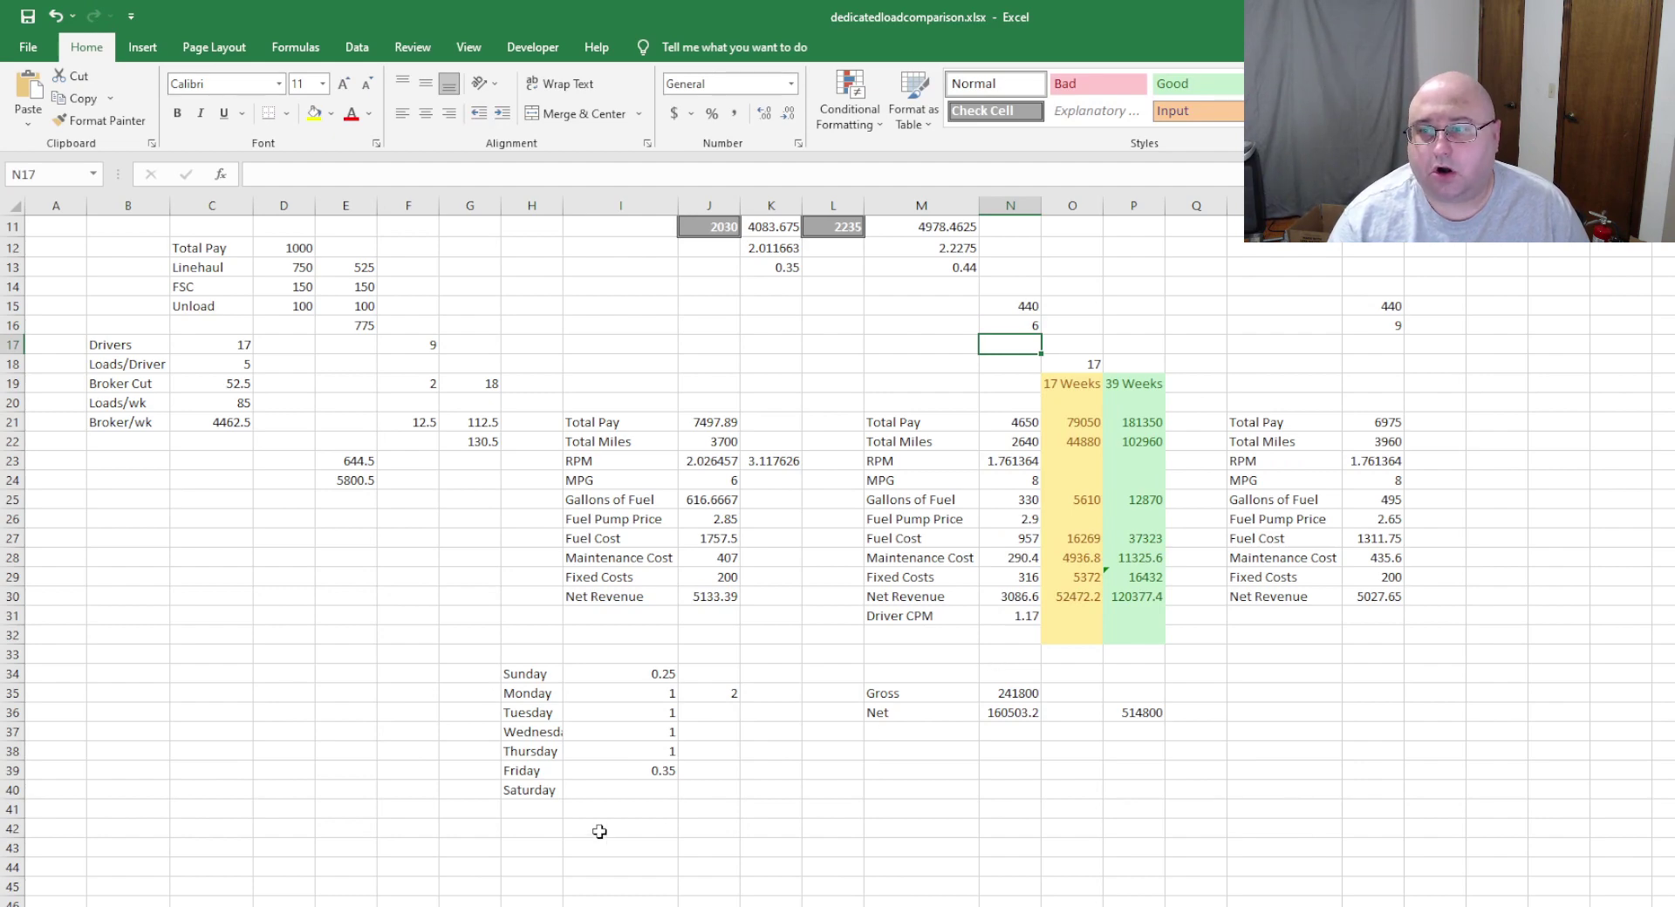
scroll(1146, 696, down, 2)
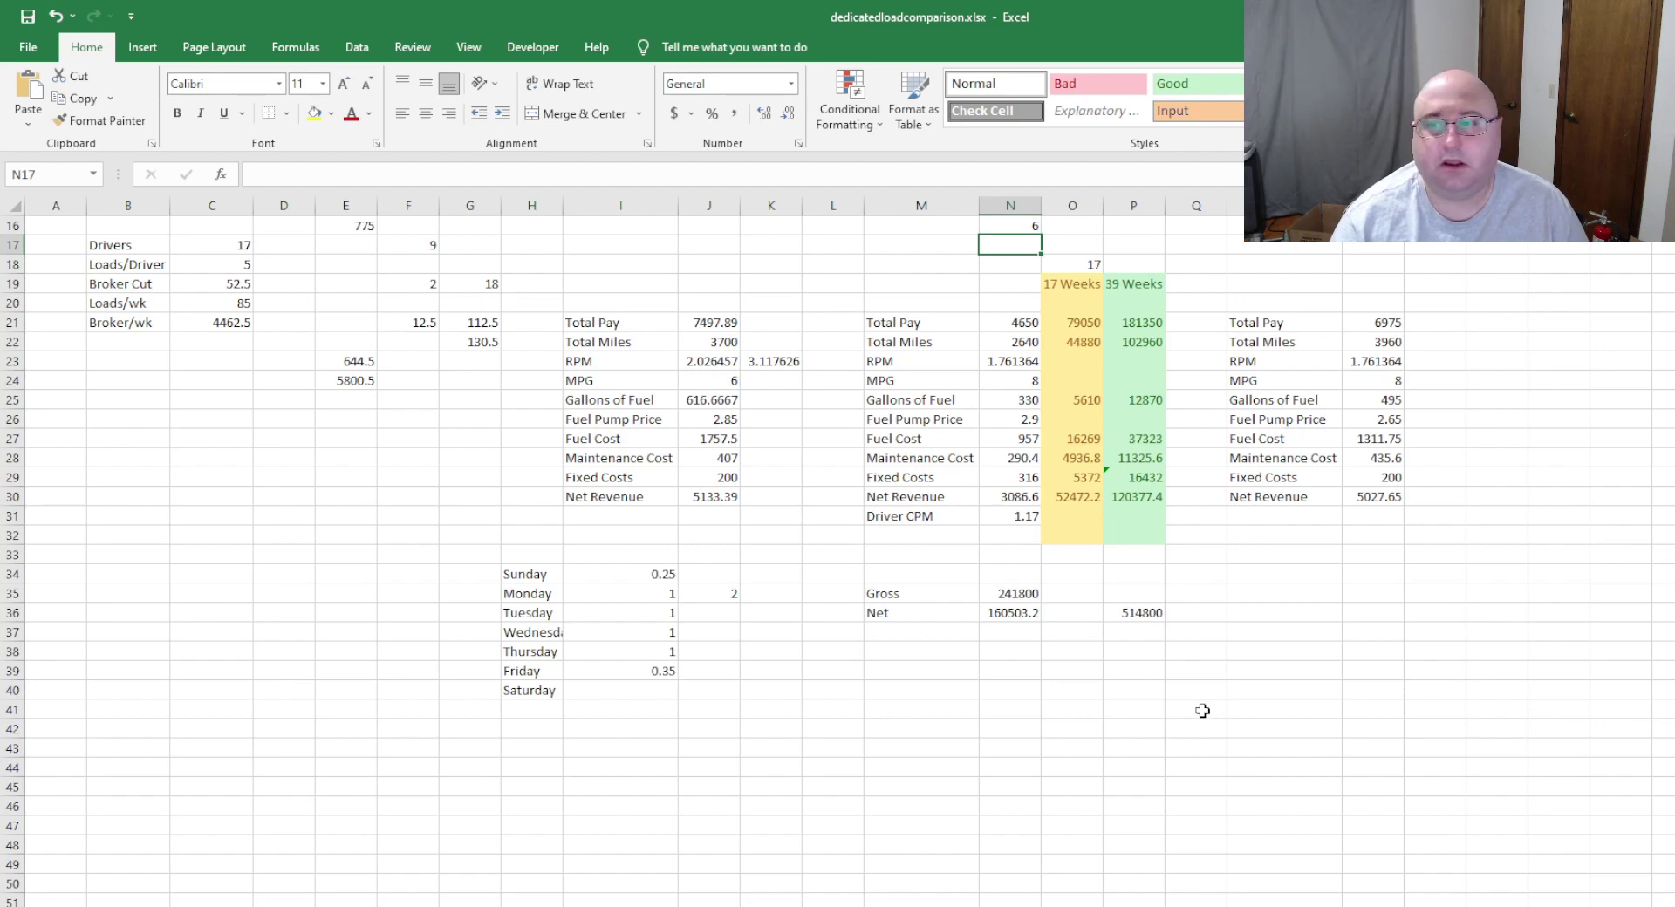
scroll(1202, 710, up, 2)
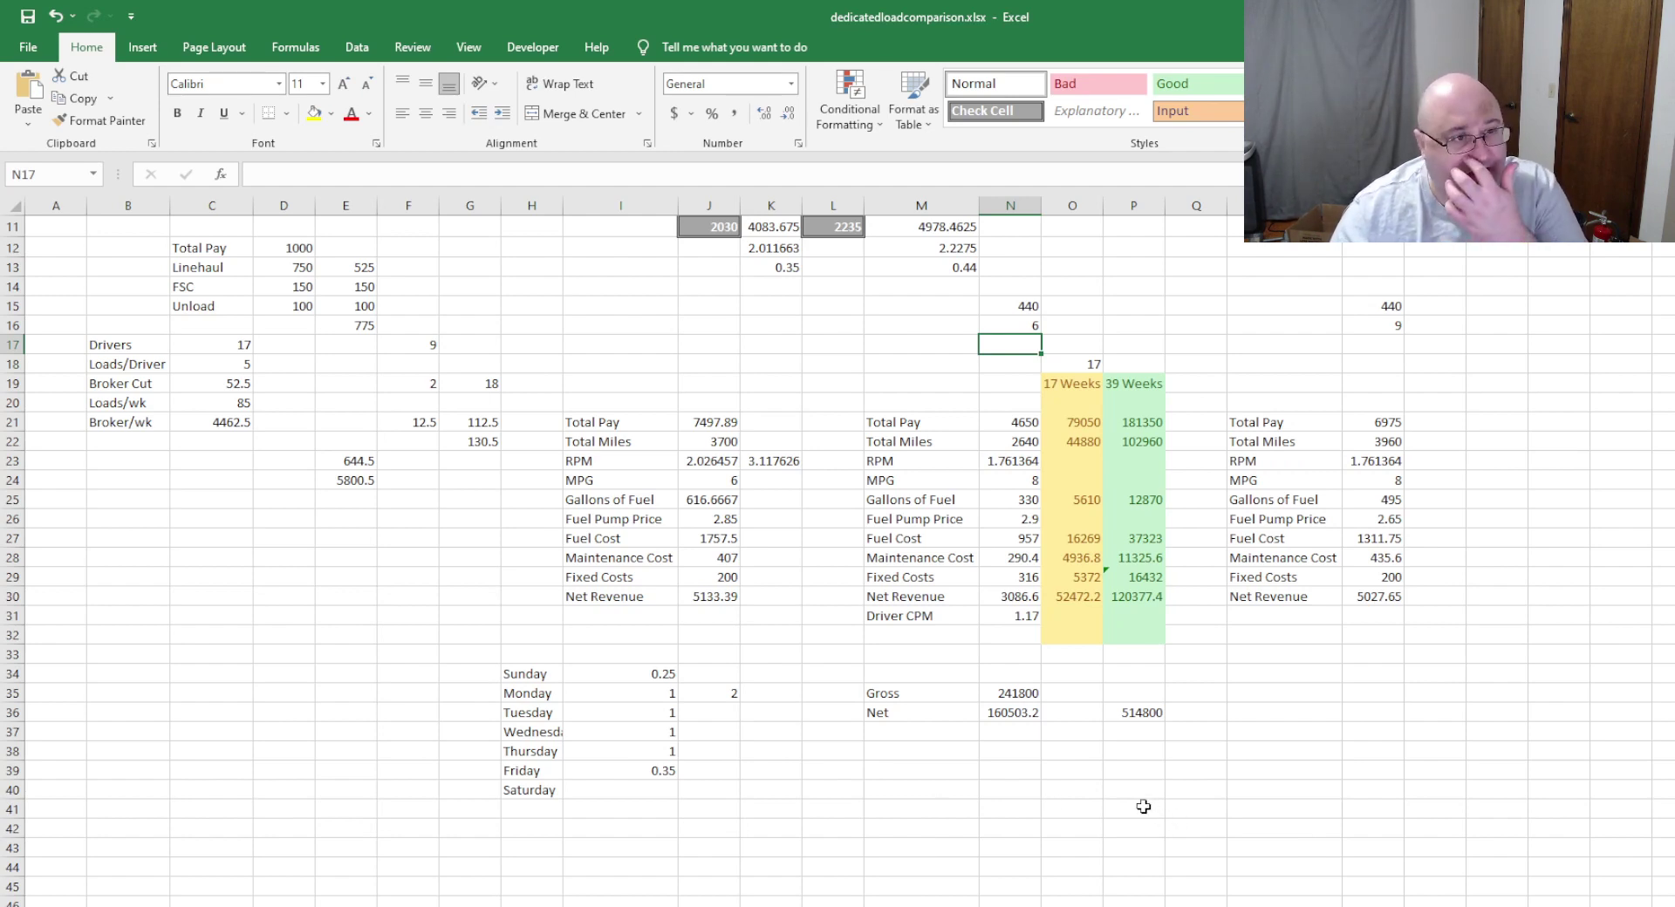
click(1018, 323)
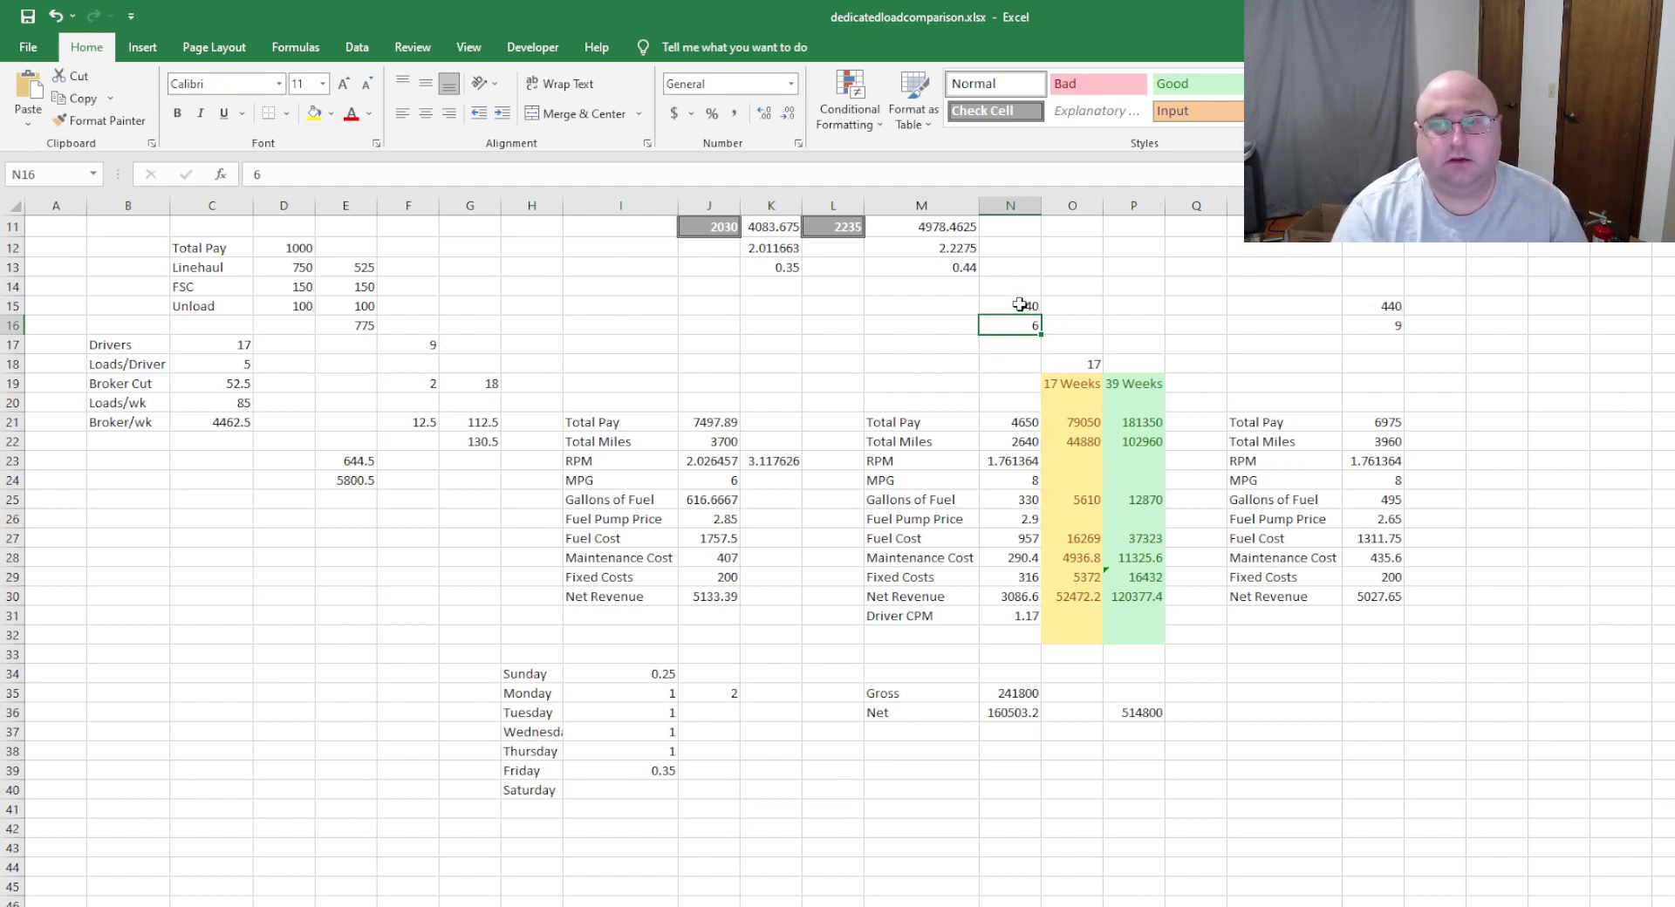
click(964, 339)
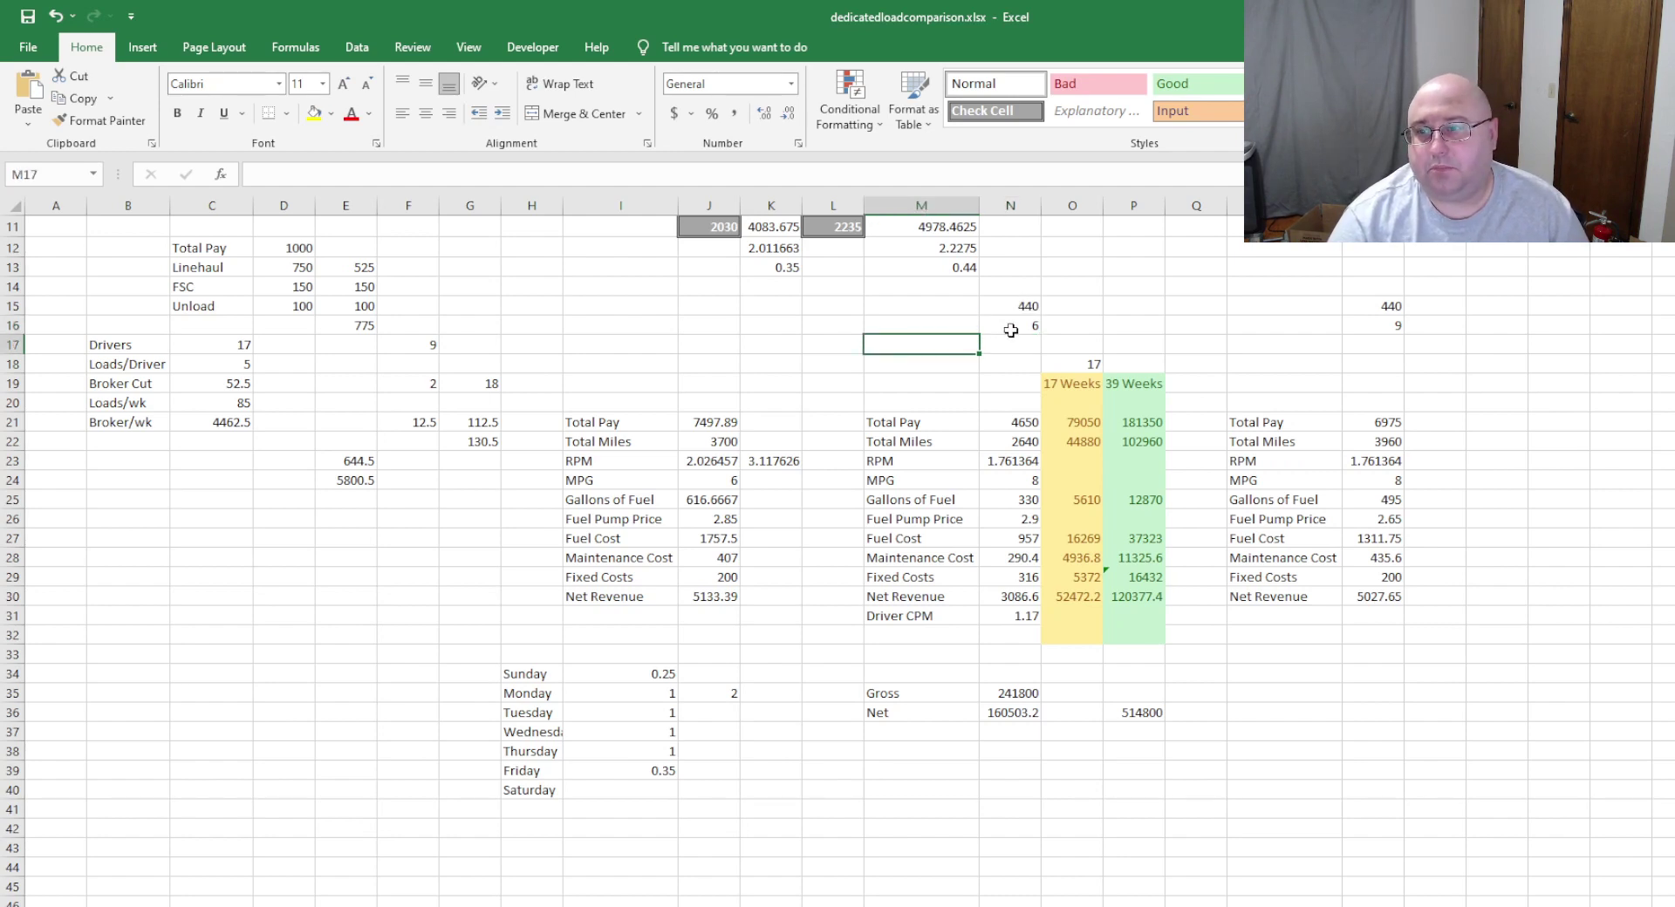
click(1010, 330)
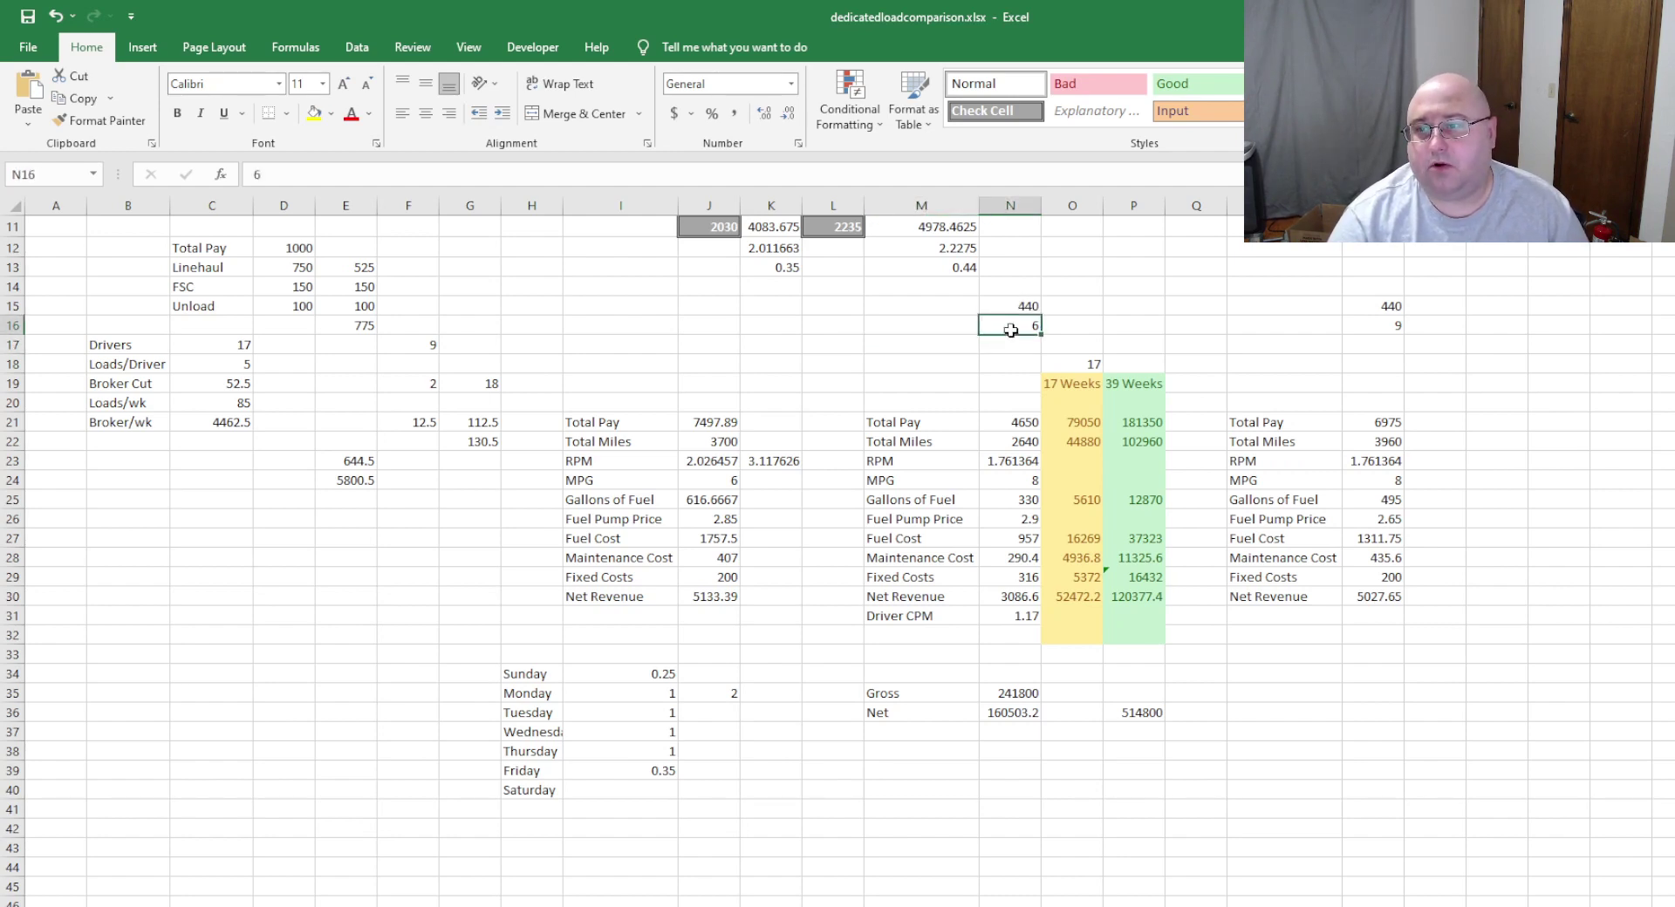
click(1003, 600)
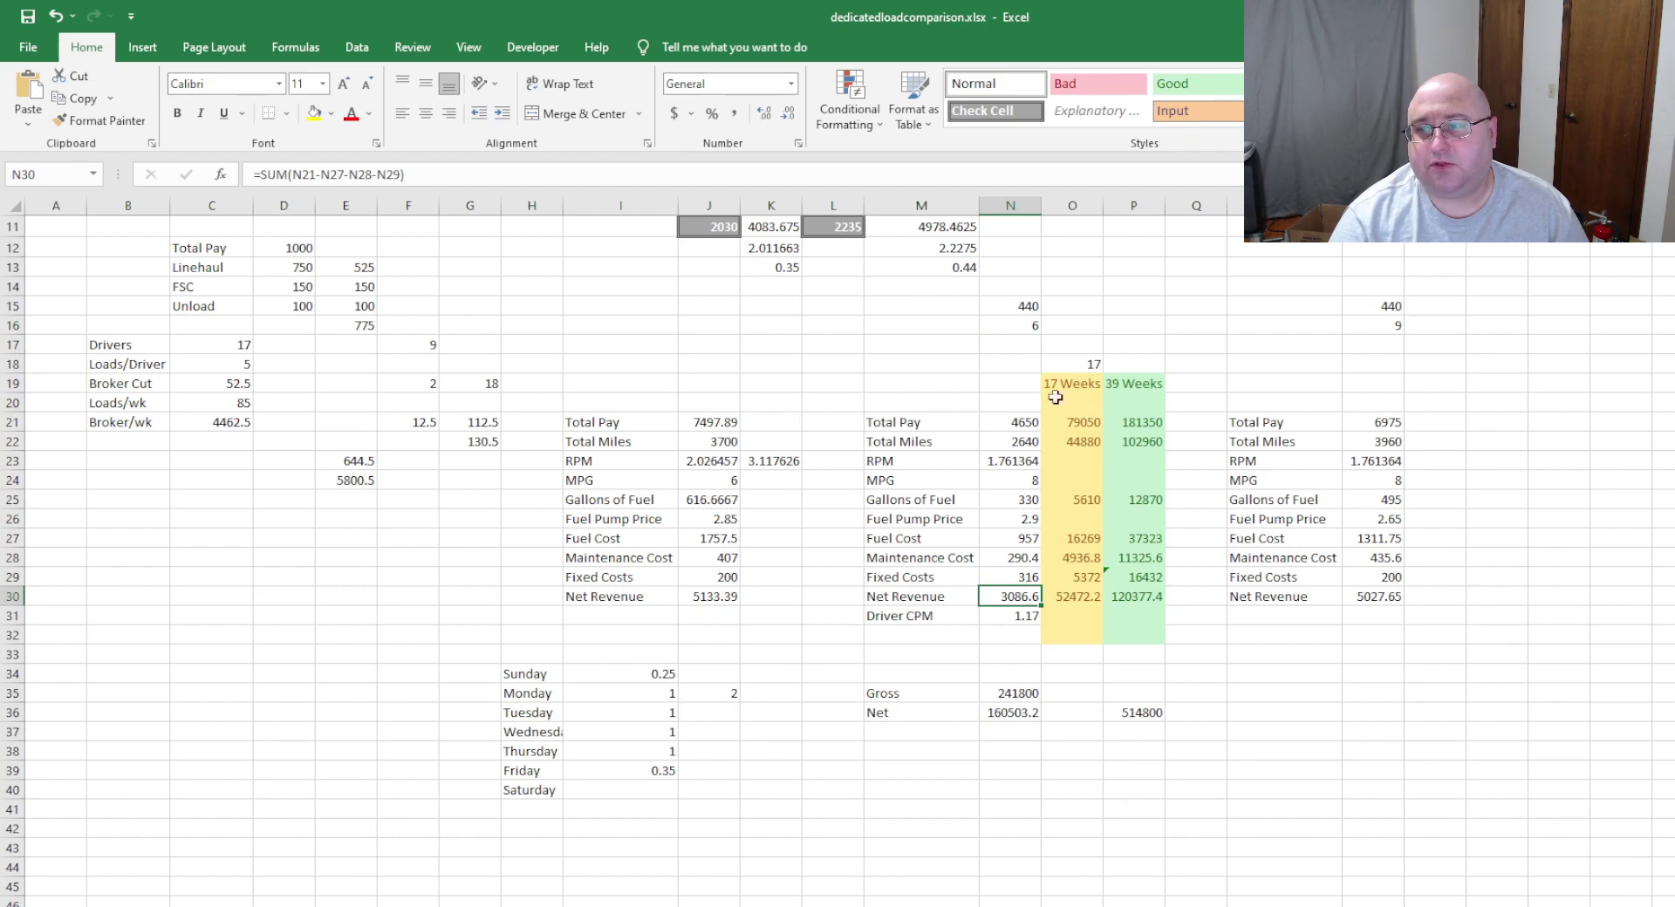
- Set the load count in cell N16 to 5 and check the Net Revenue in cell N30
click(1015, 325)
text(5)
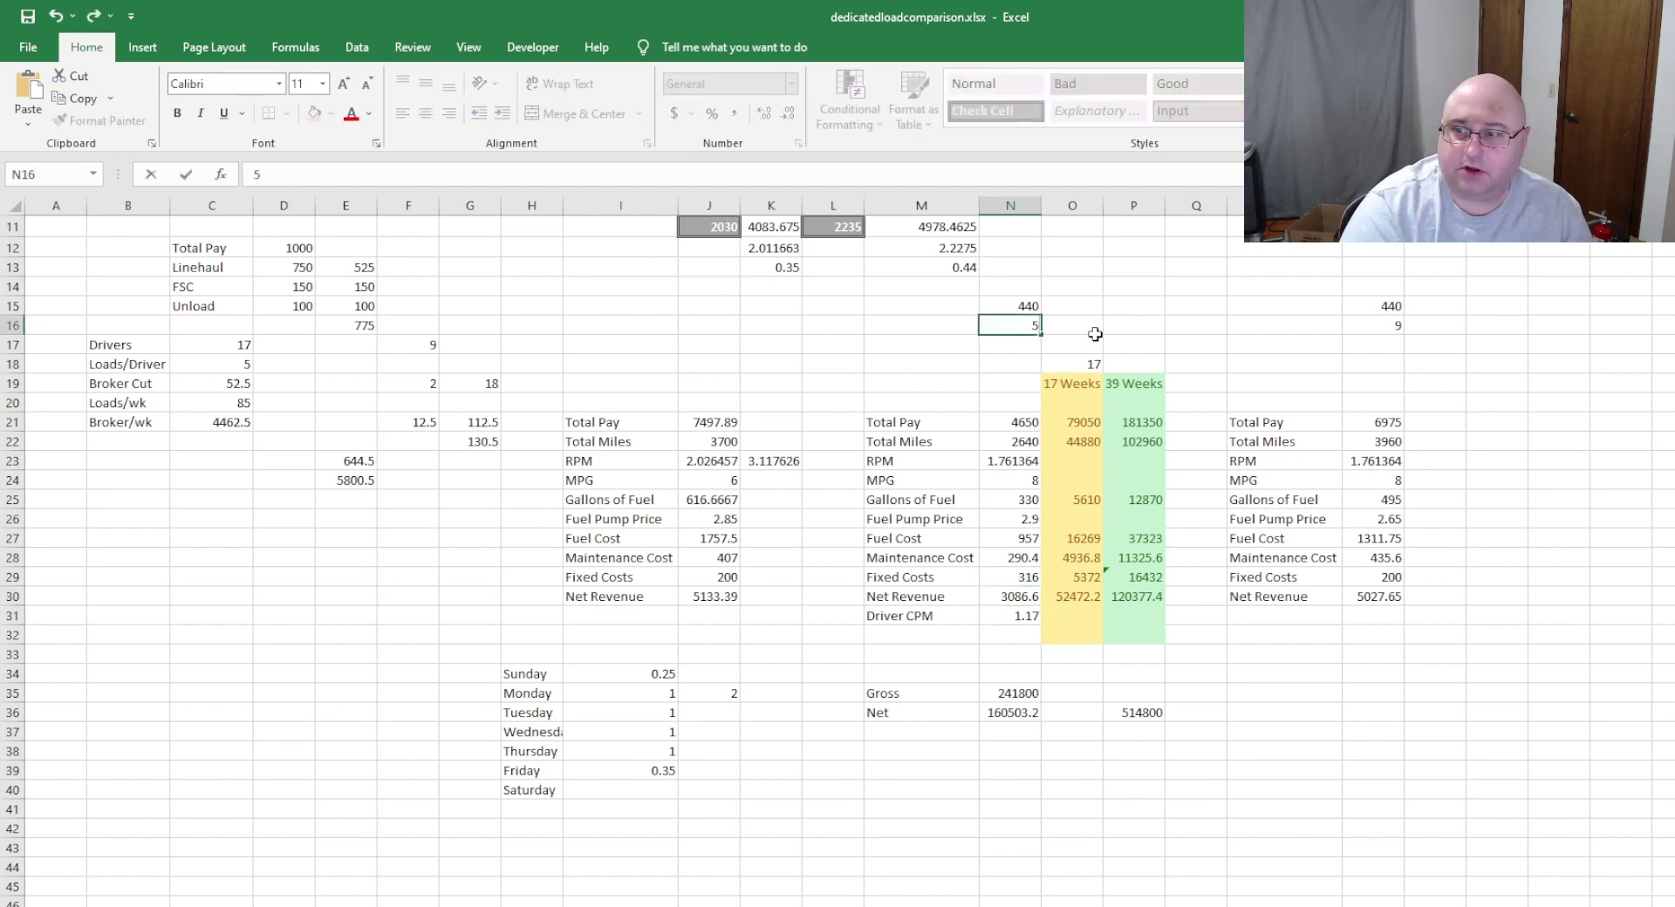
key(Return)
click(1004, 600)
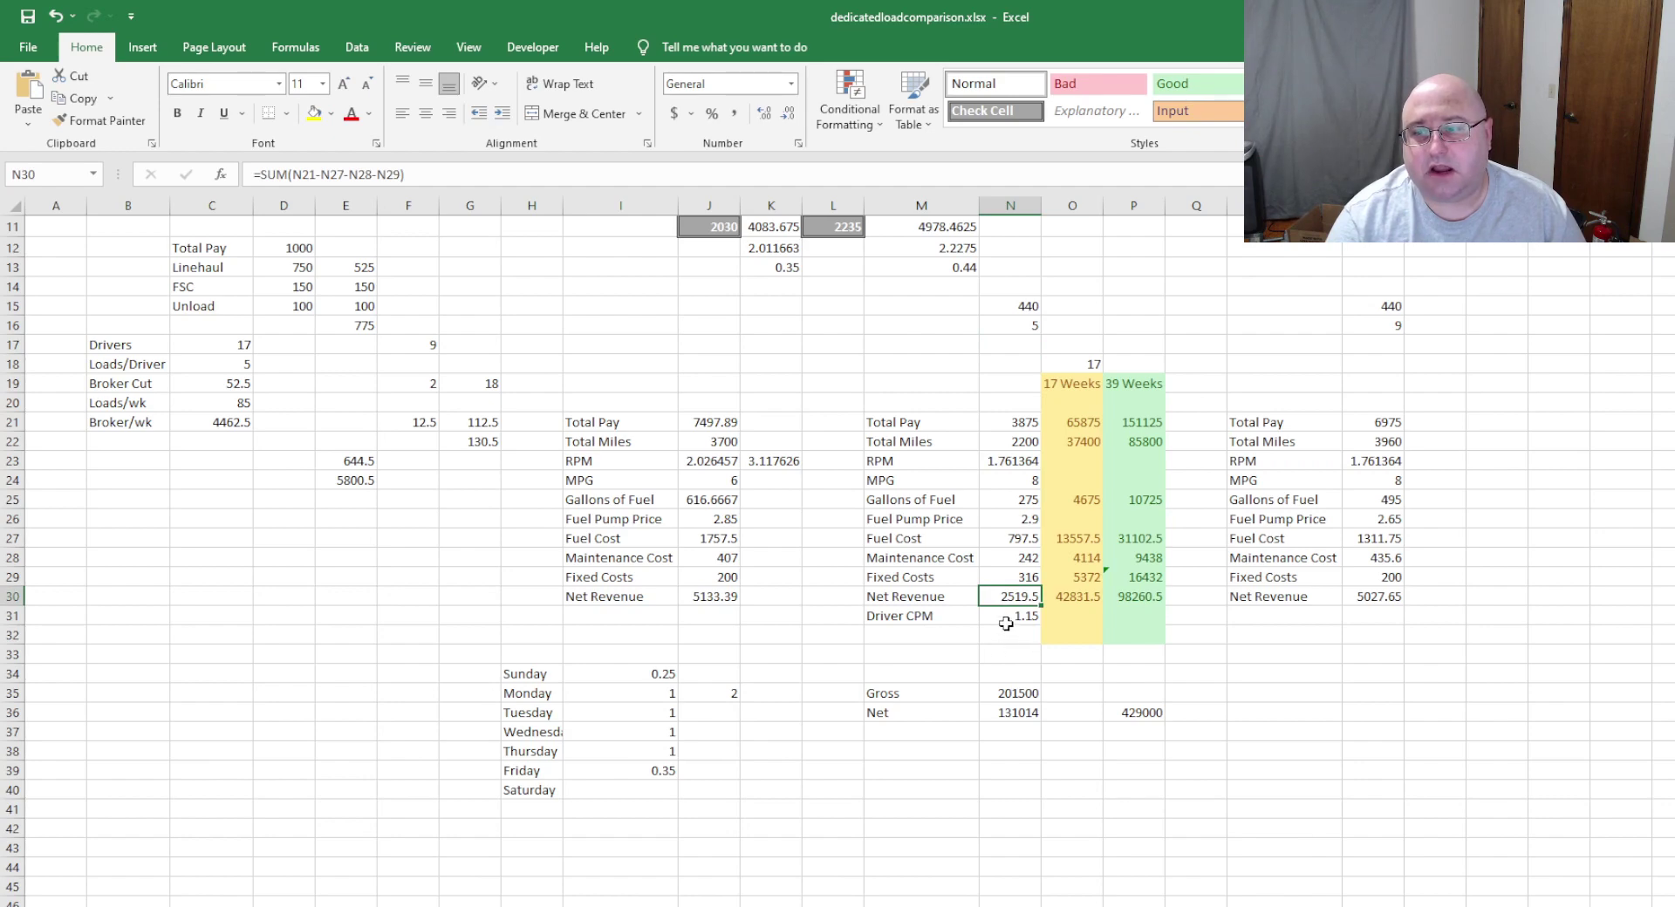
- Set the load count in cell N16 to 4 and check the Net Revenue and Driver CPM in cells N30 and N31
click(1015, 328)
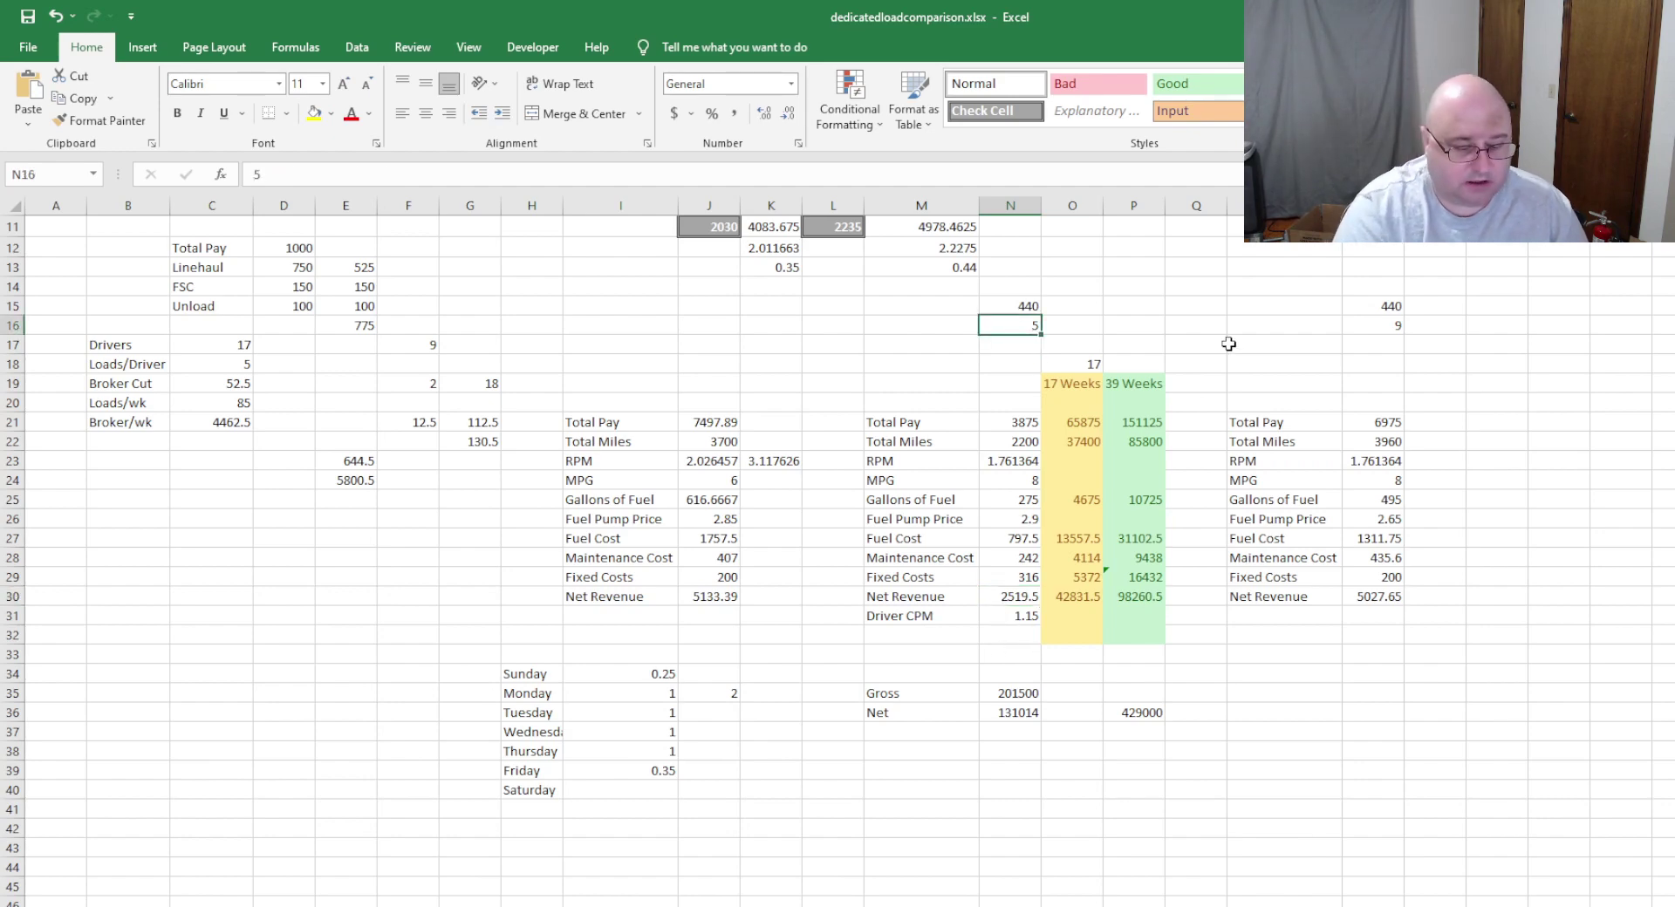
text(4)
key(Return)
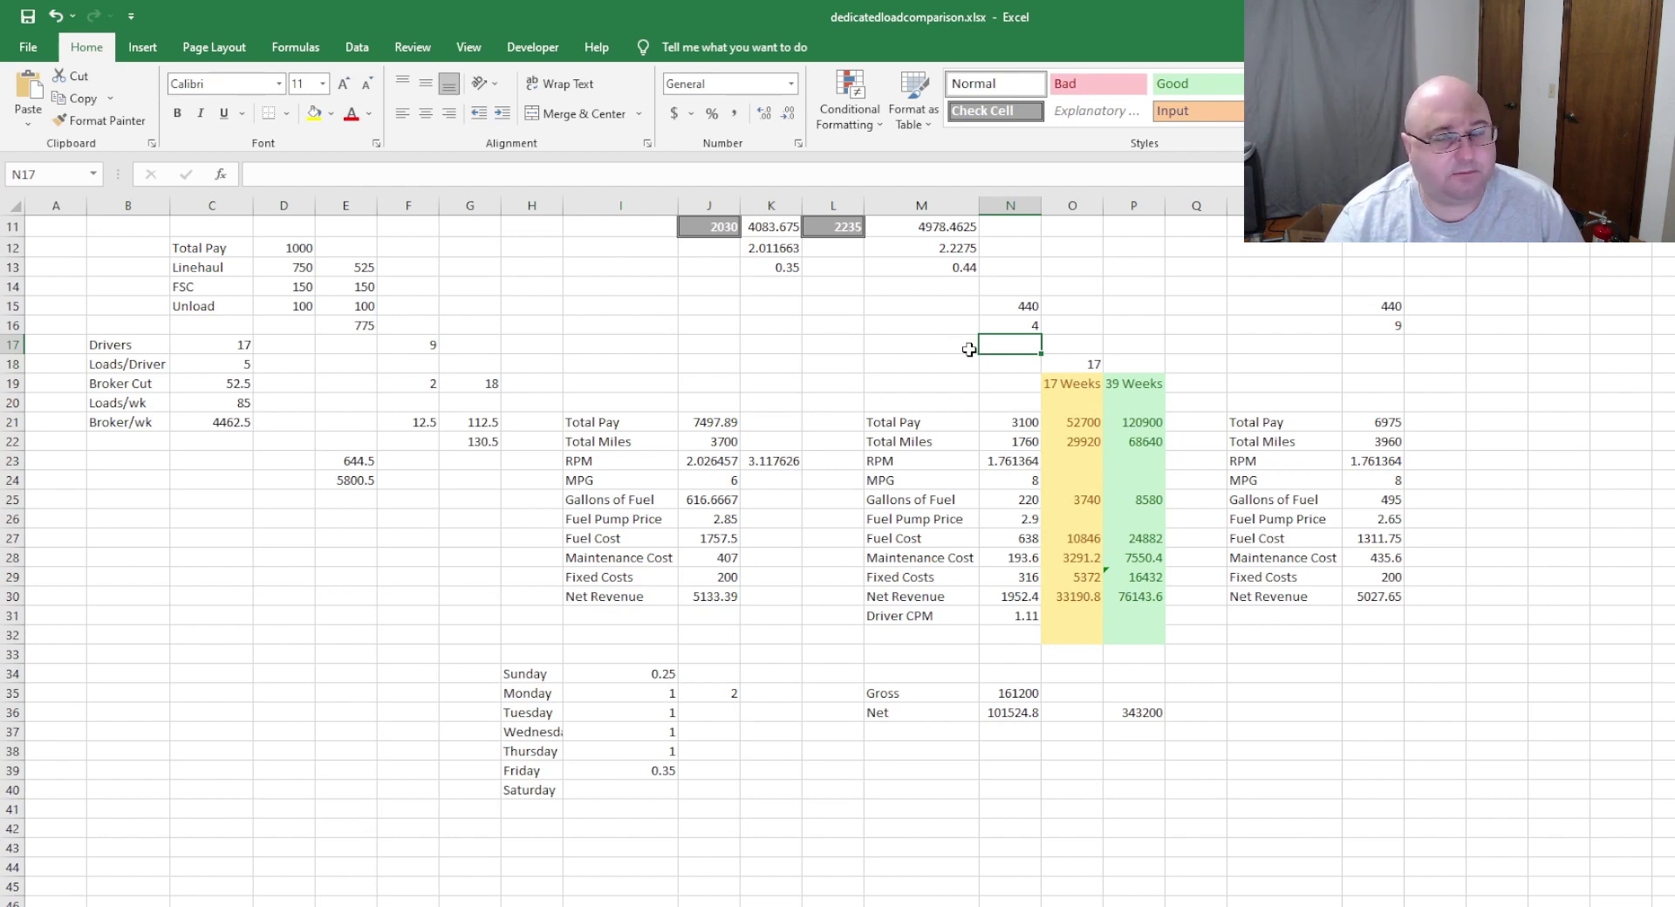
click(1006, 329)
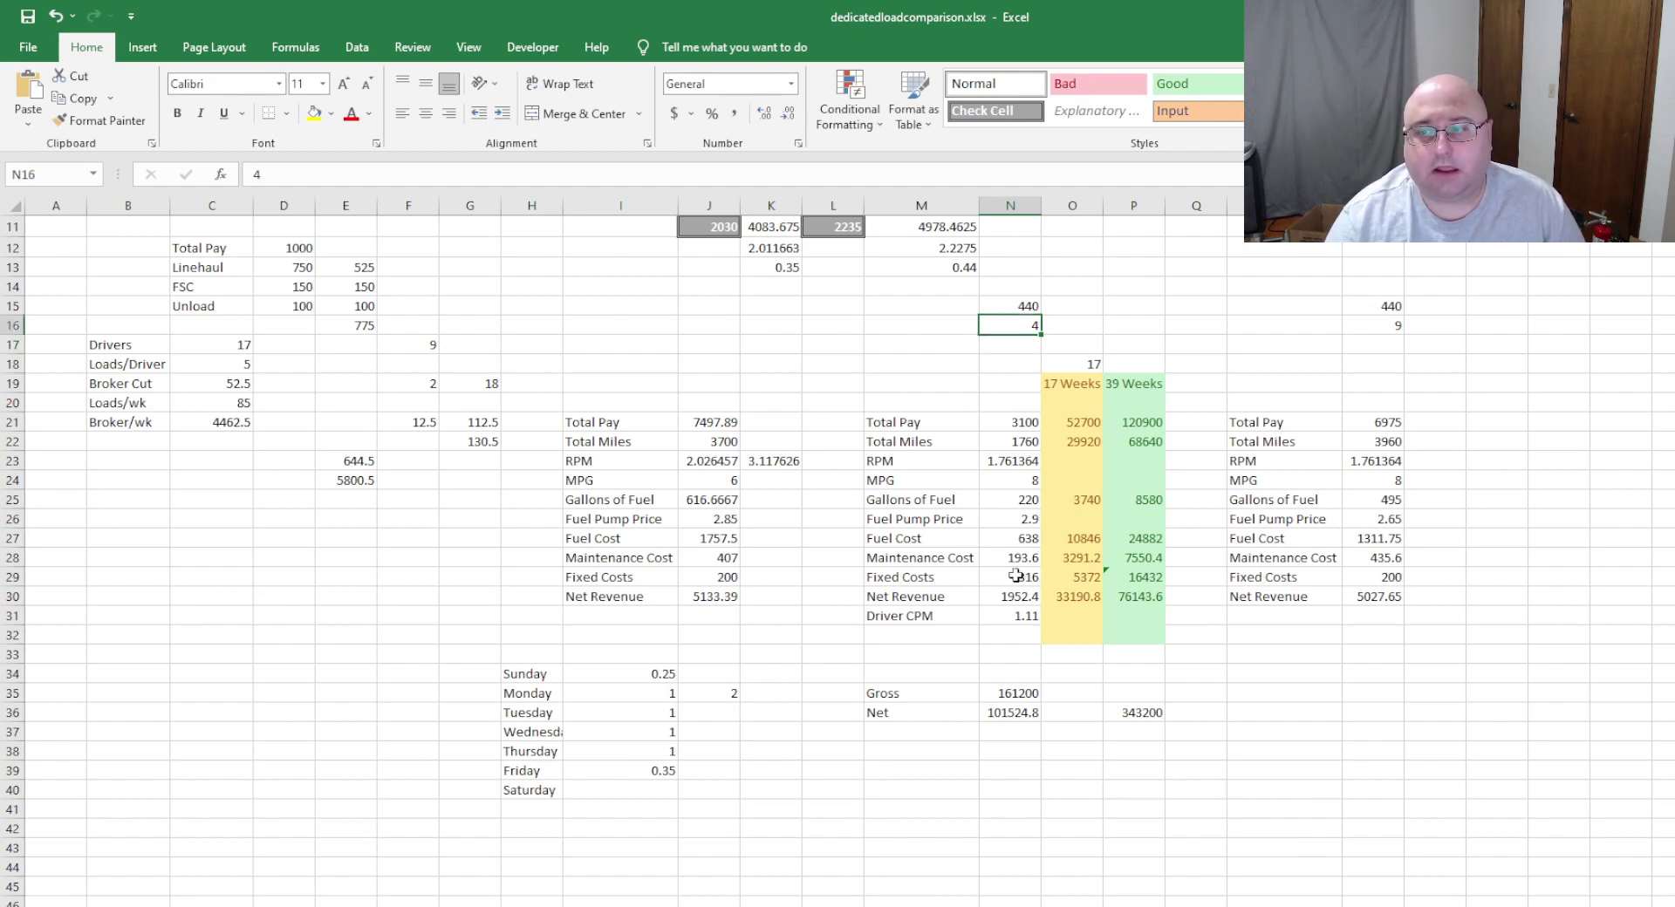
click(1002, 598)
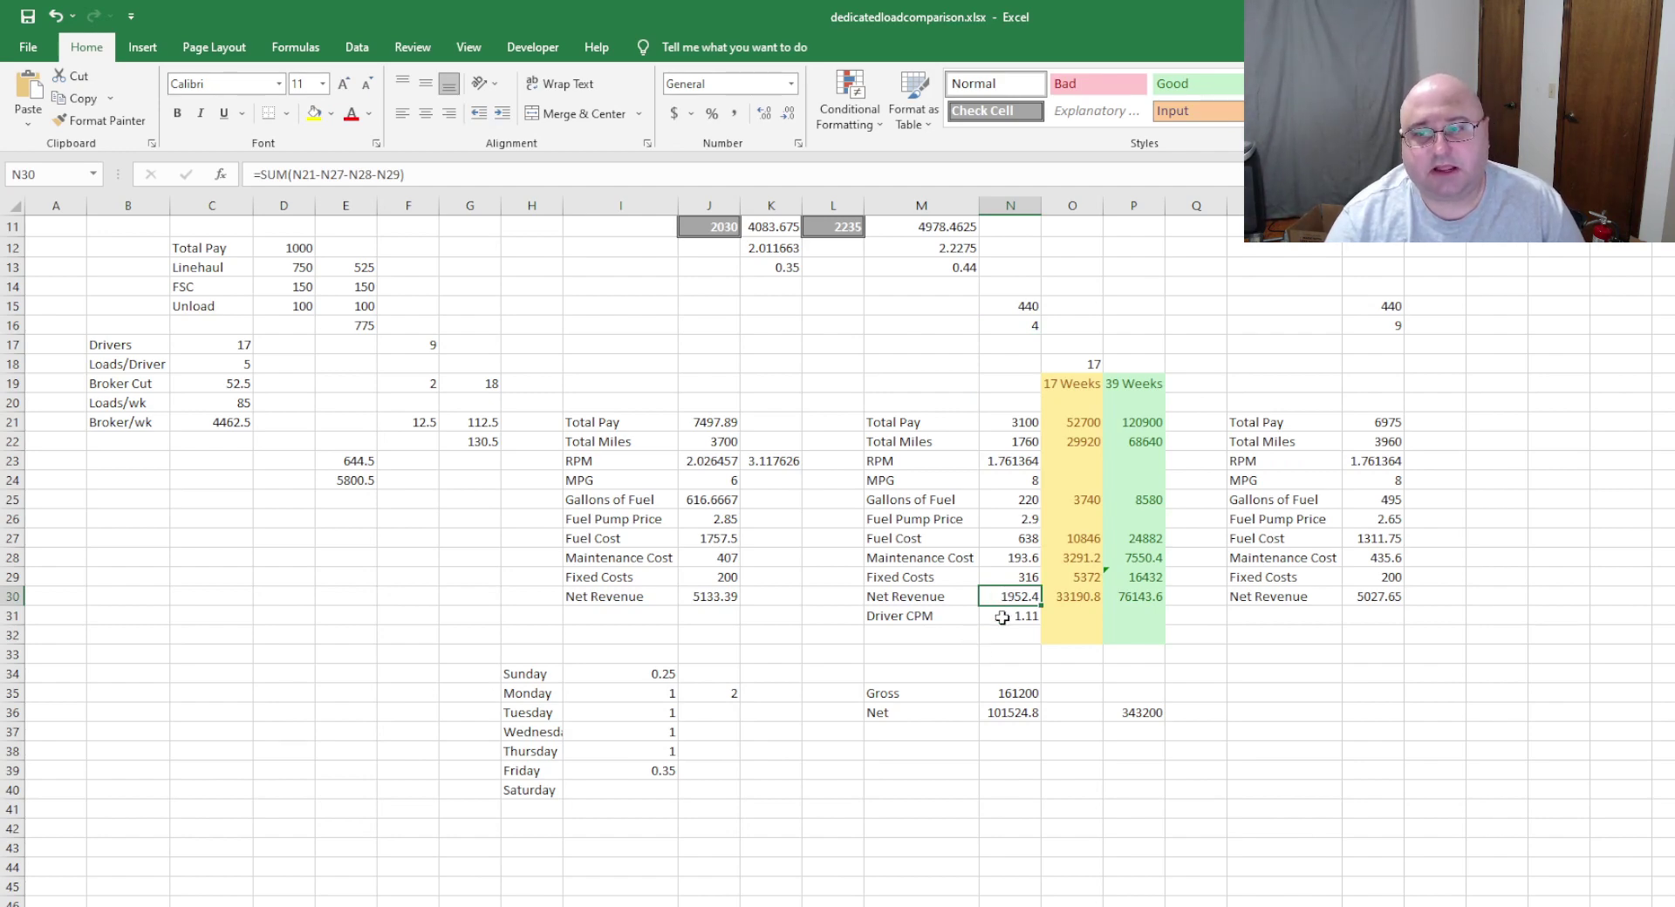
click(1002, 616)
click(1005, 598)
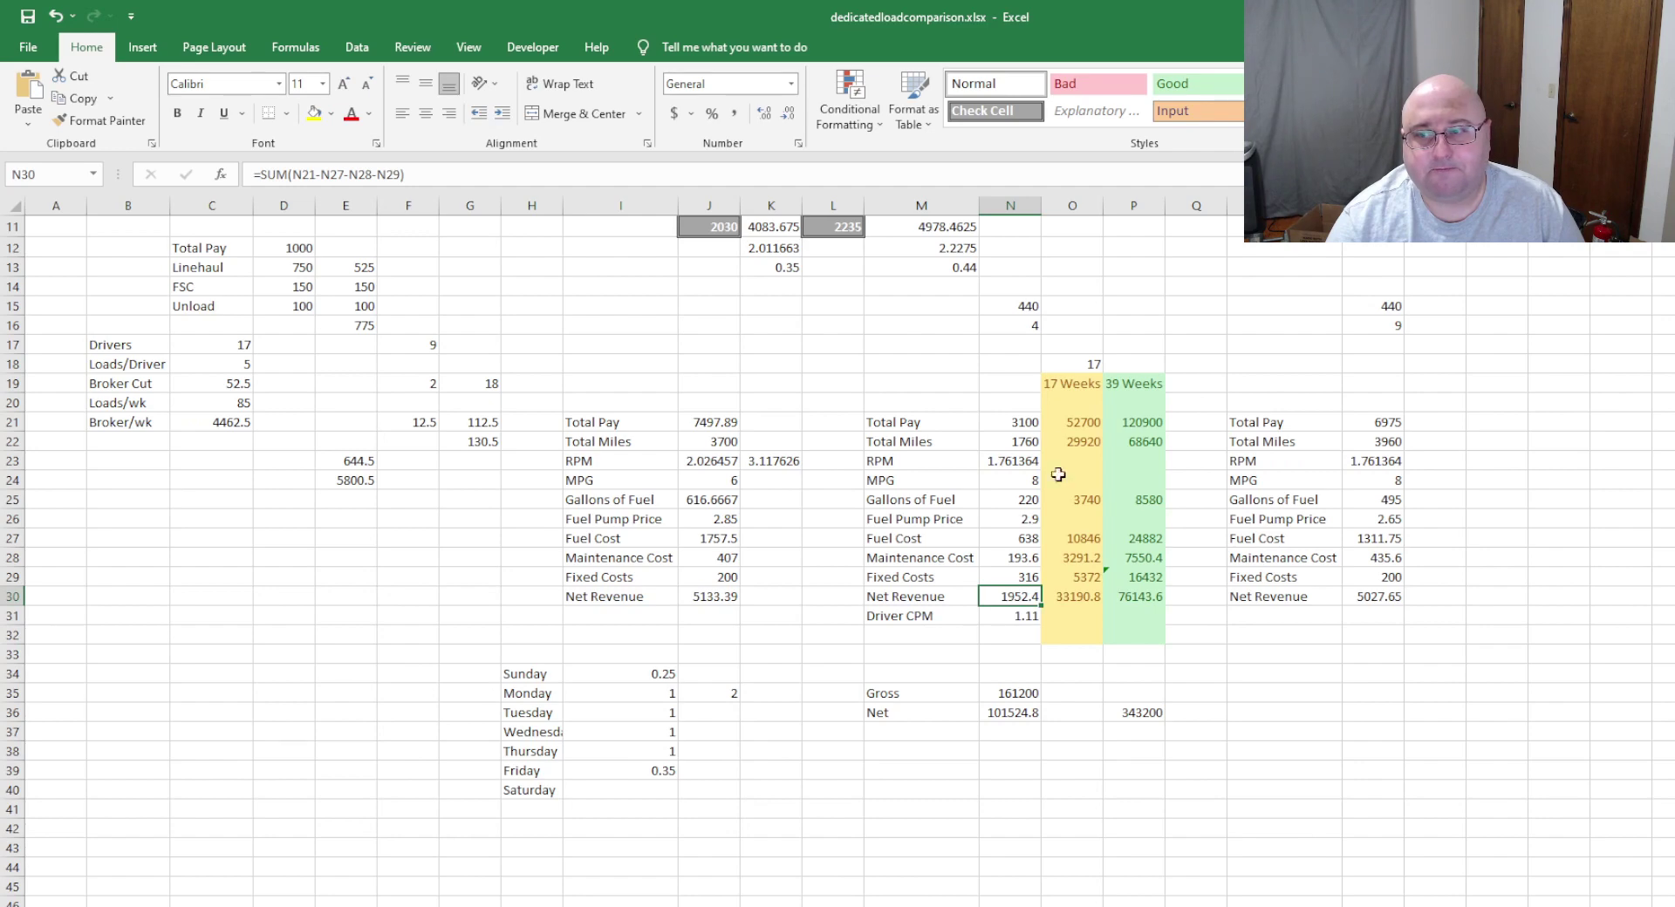
- Set the load count in cell N16 to 3
click(1012, 326)
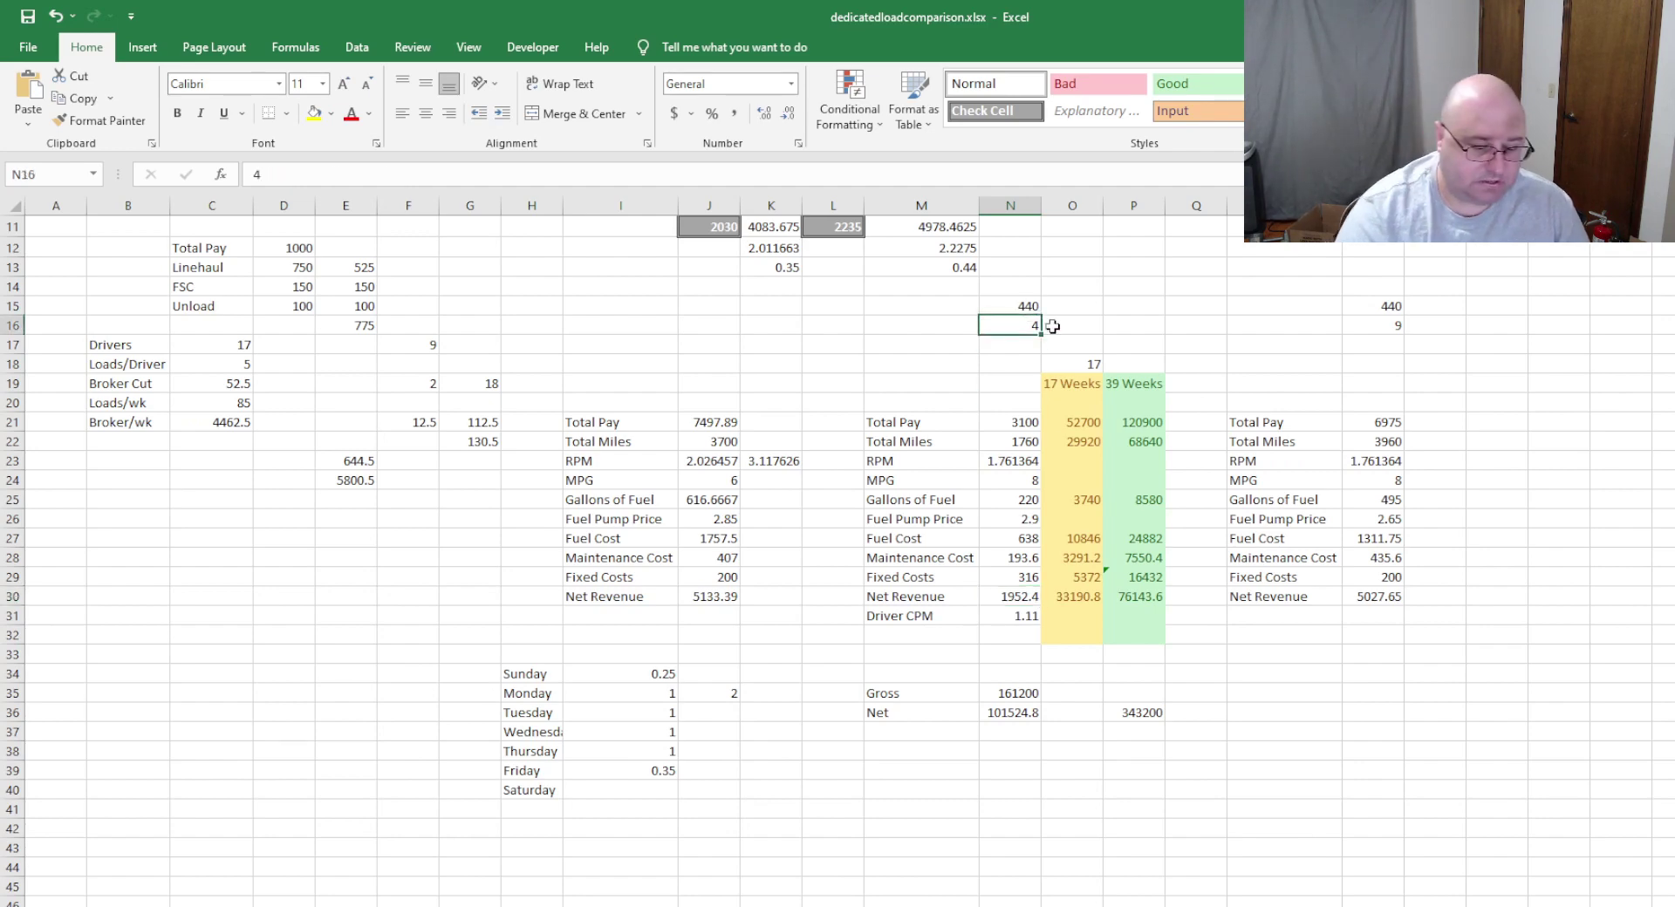
text(3)
key(Return)
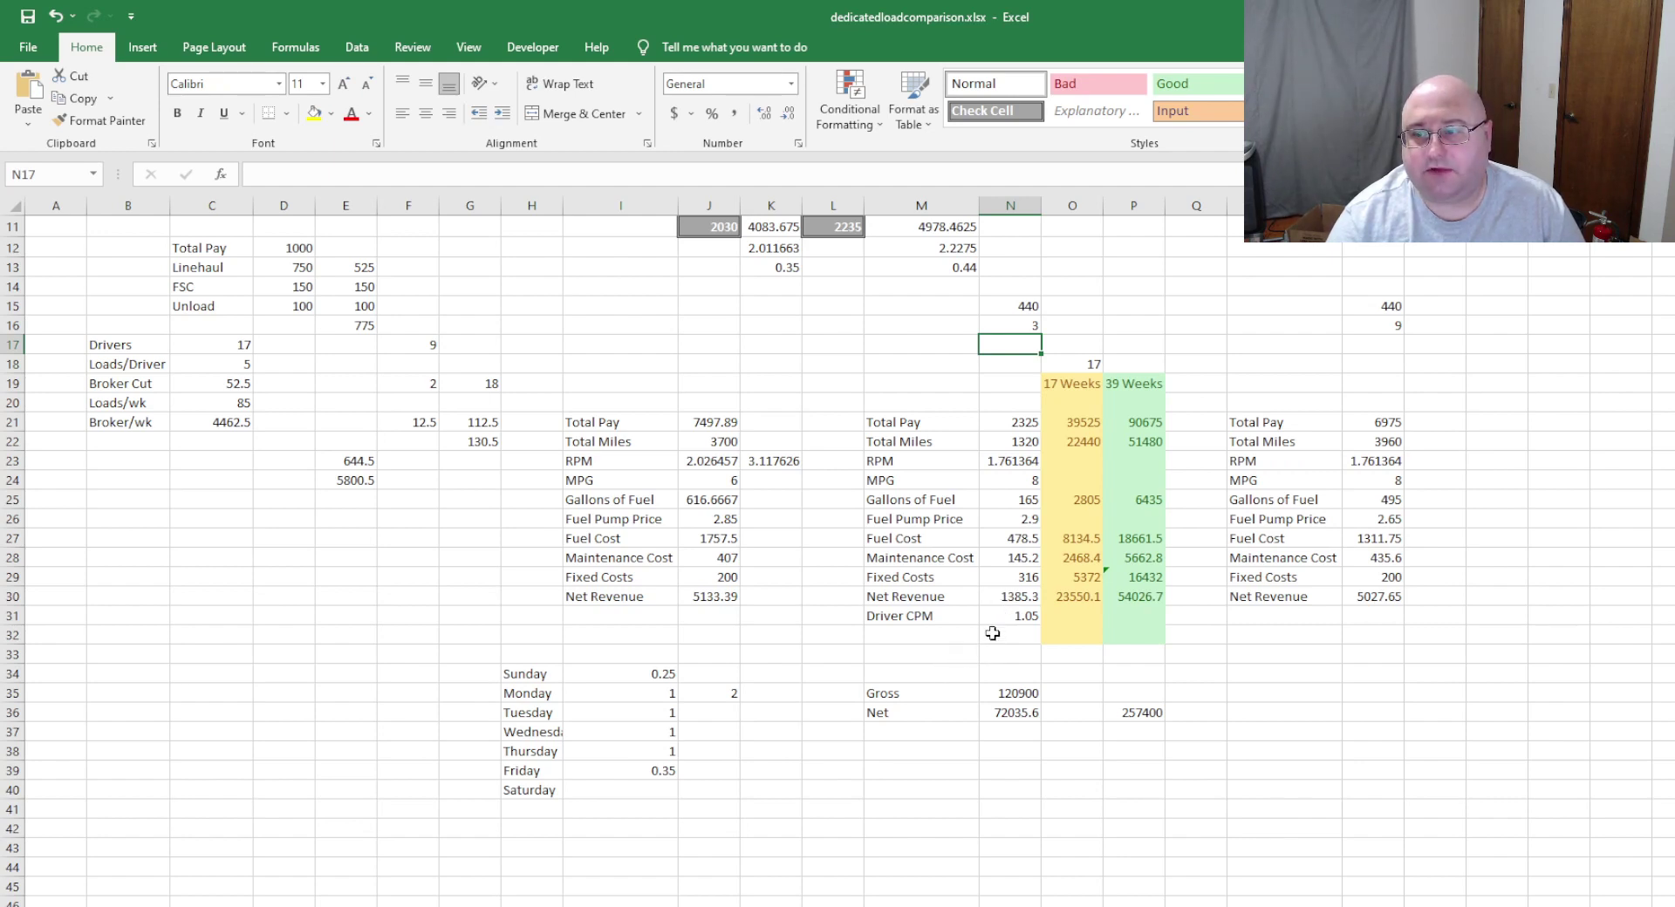
- Set the load count in cell N16 to 2 and check the Net Revenue in N30 and the Driver CPM in N31
click(1032, 330)
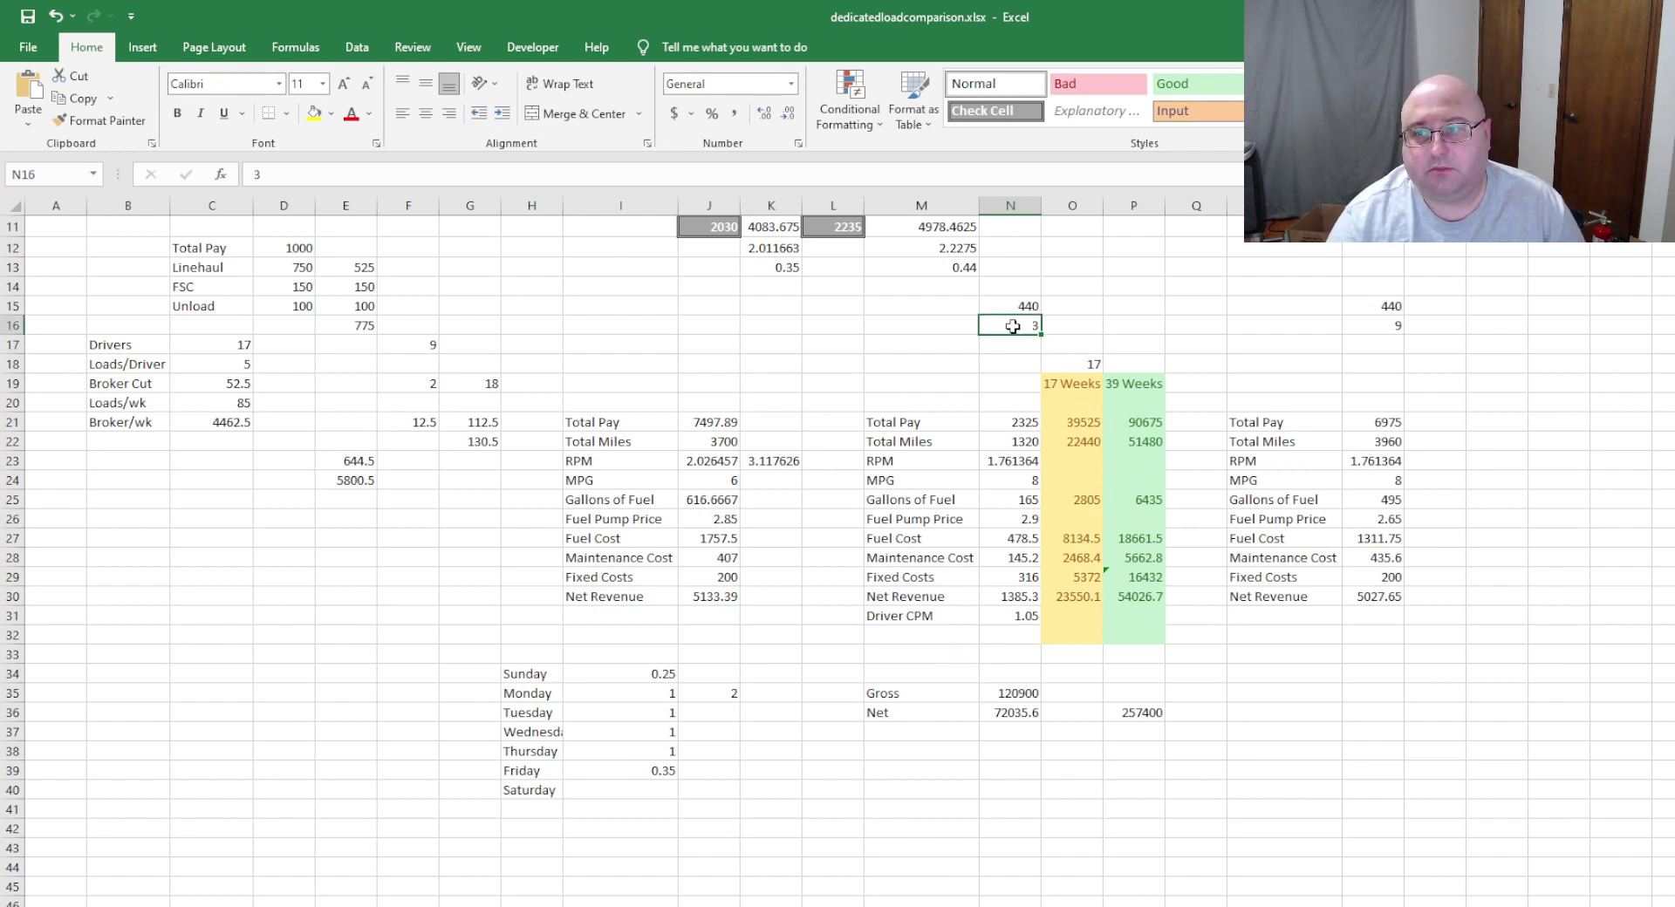
text(2)
key(Return)
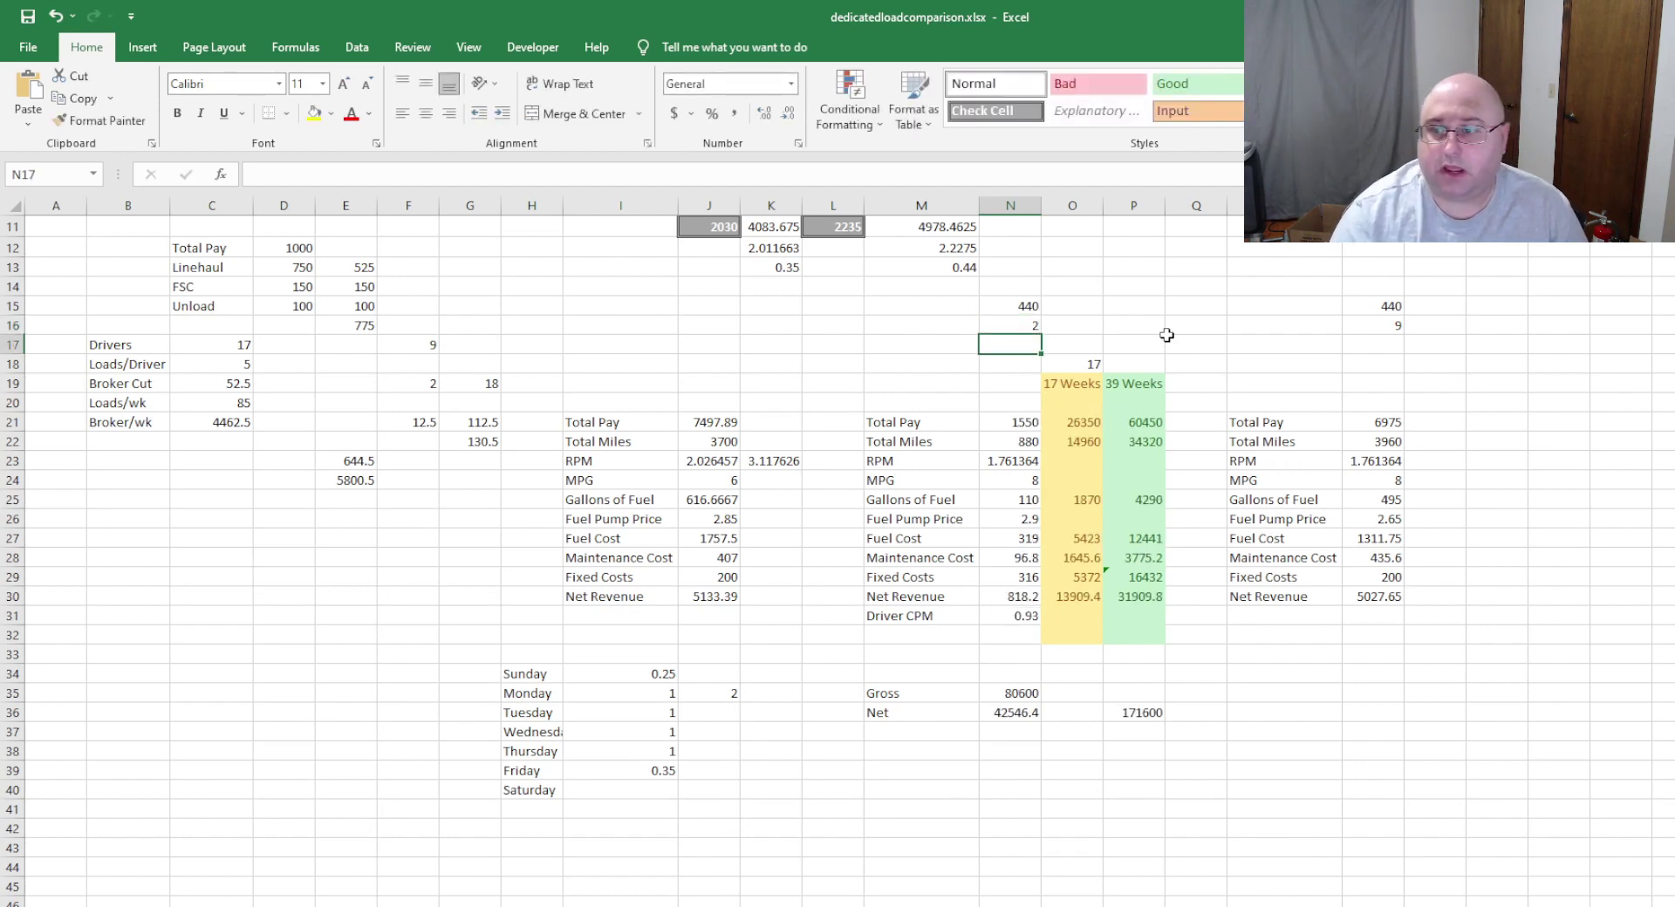
click(1029, 595)
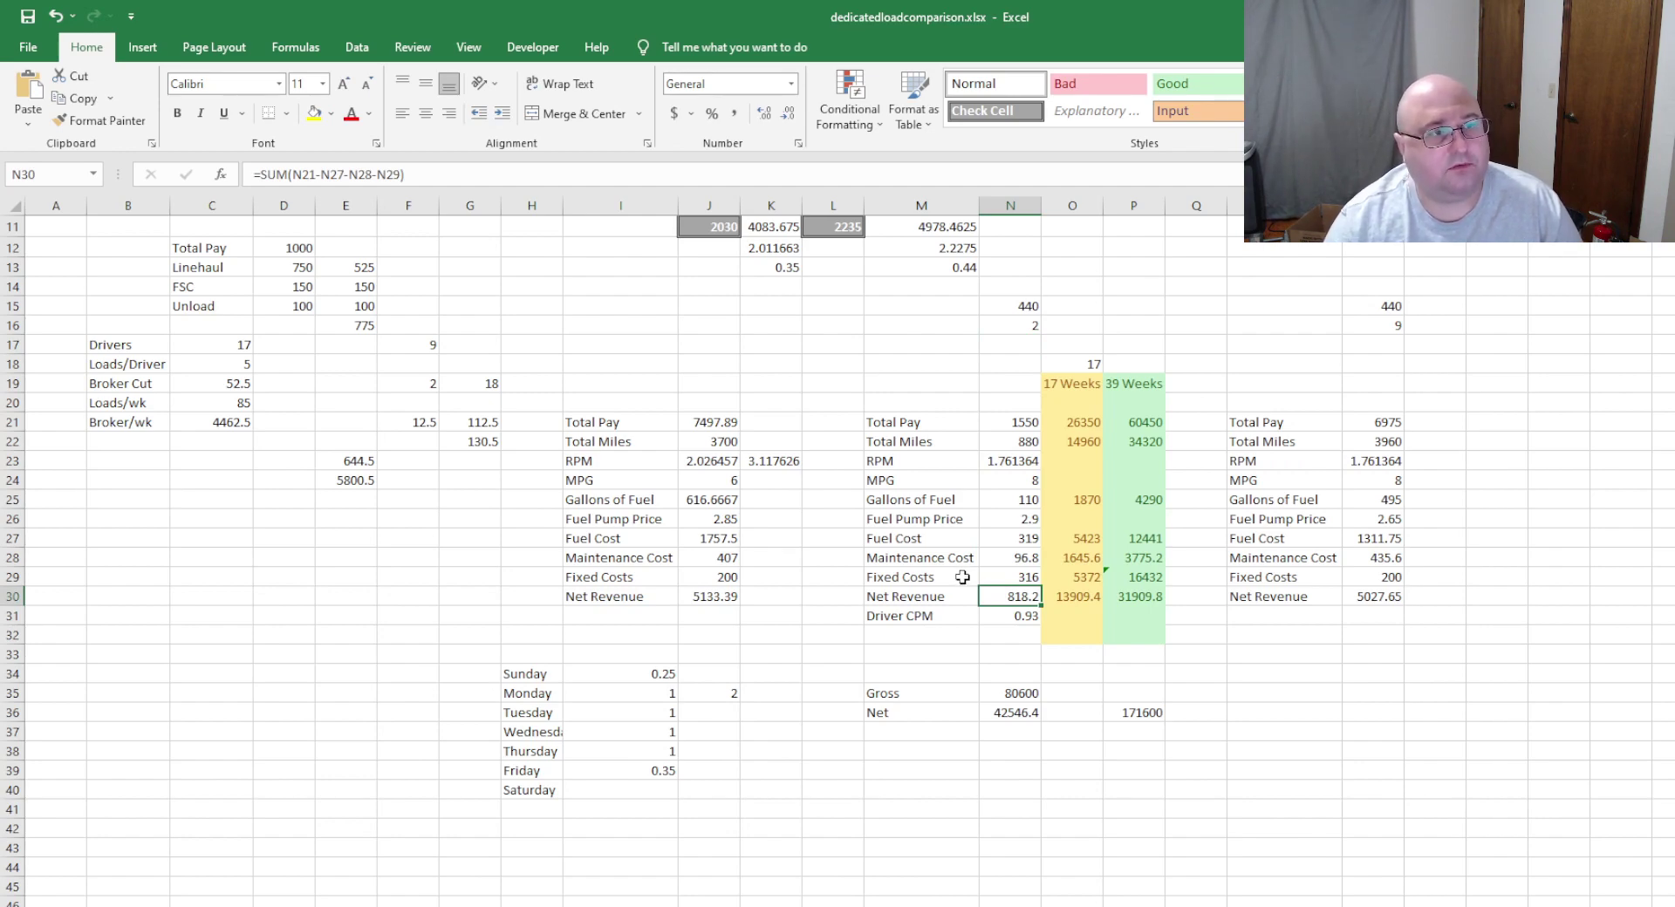
click(929, 638)
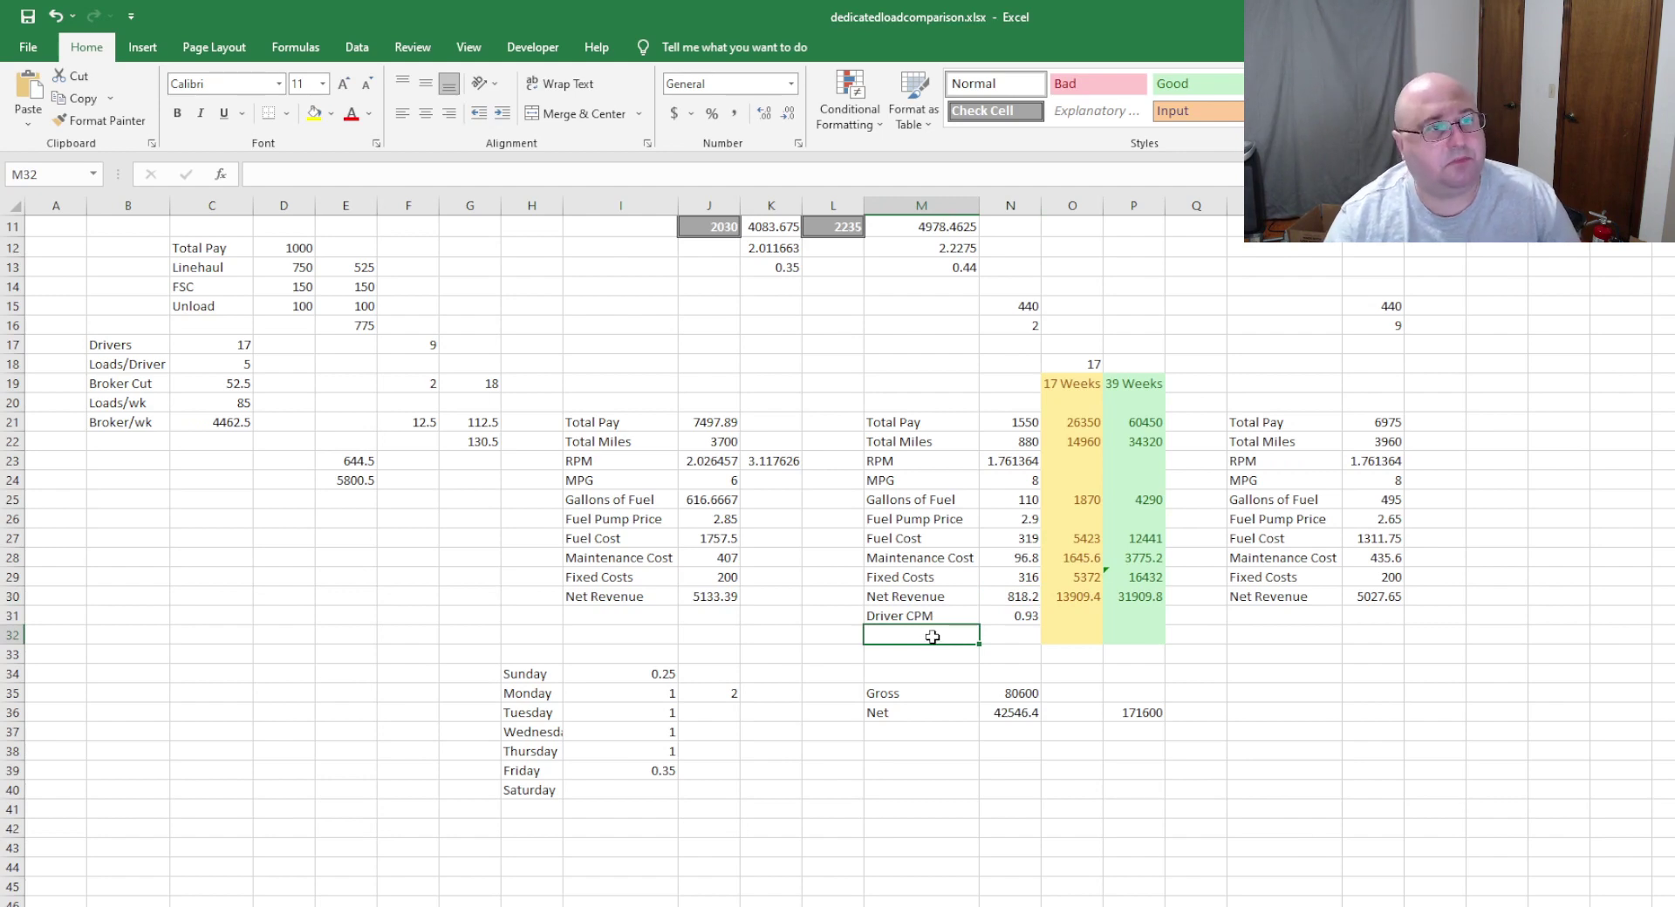
click(1022, 619)
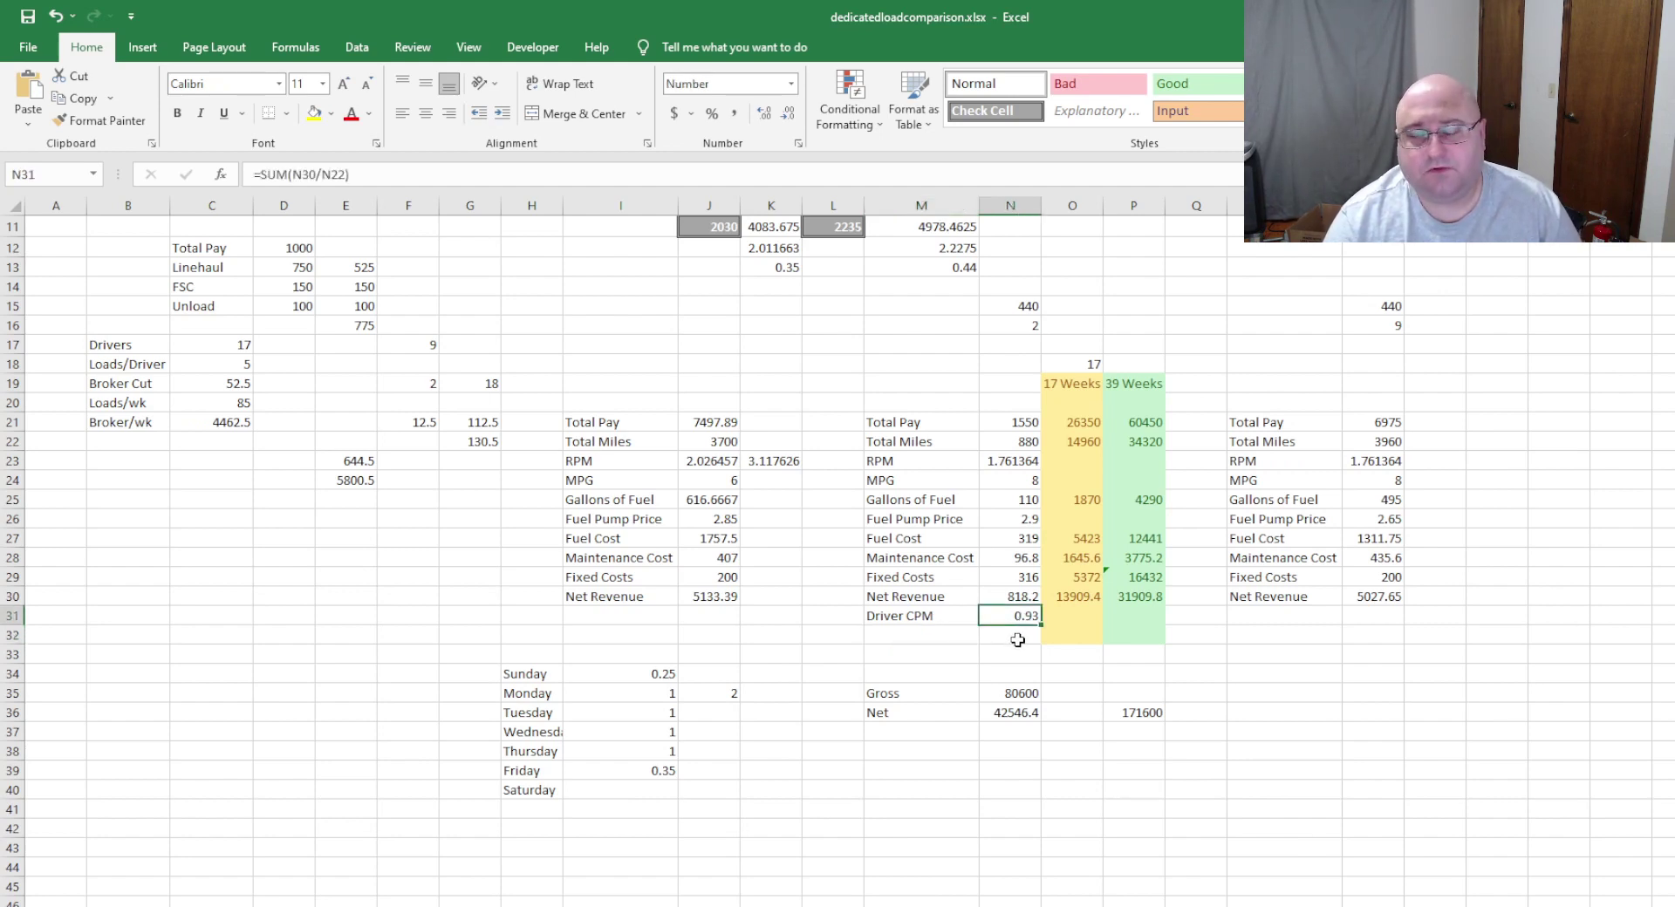
click(937, 365)
click(1021, 621)
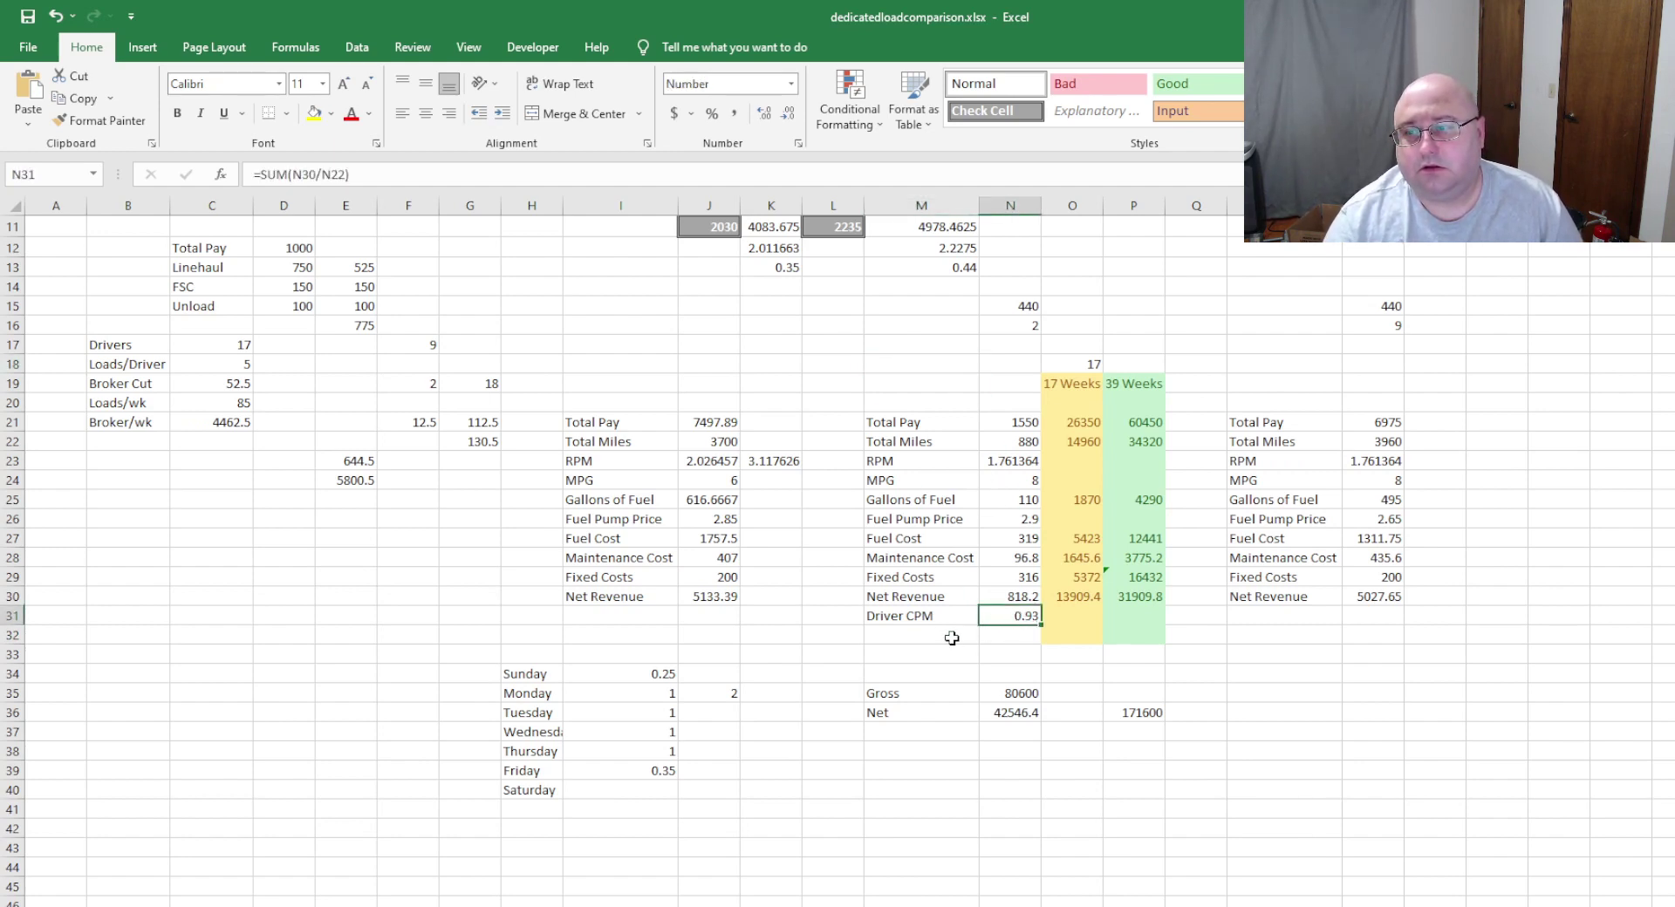
click(1004, 329)
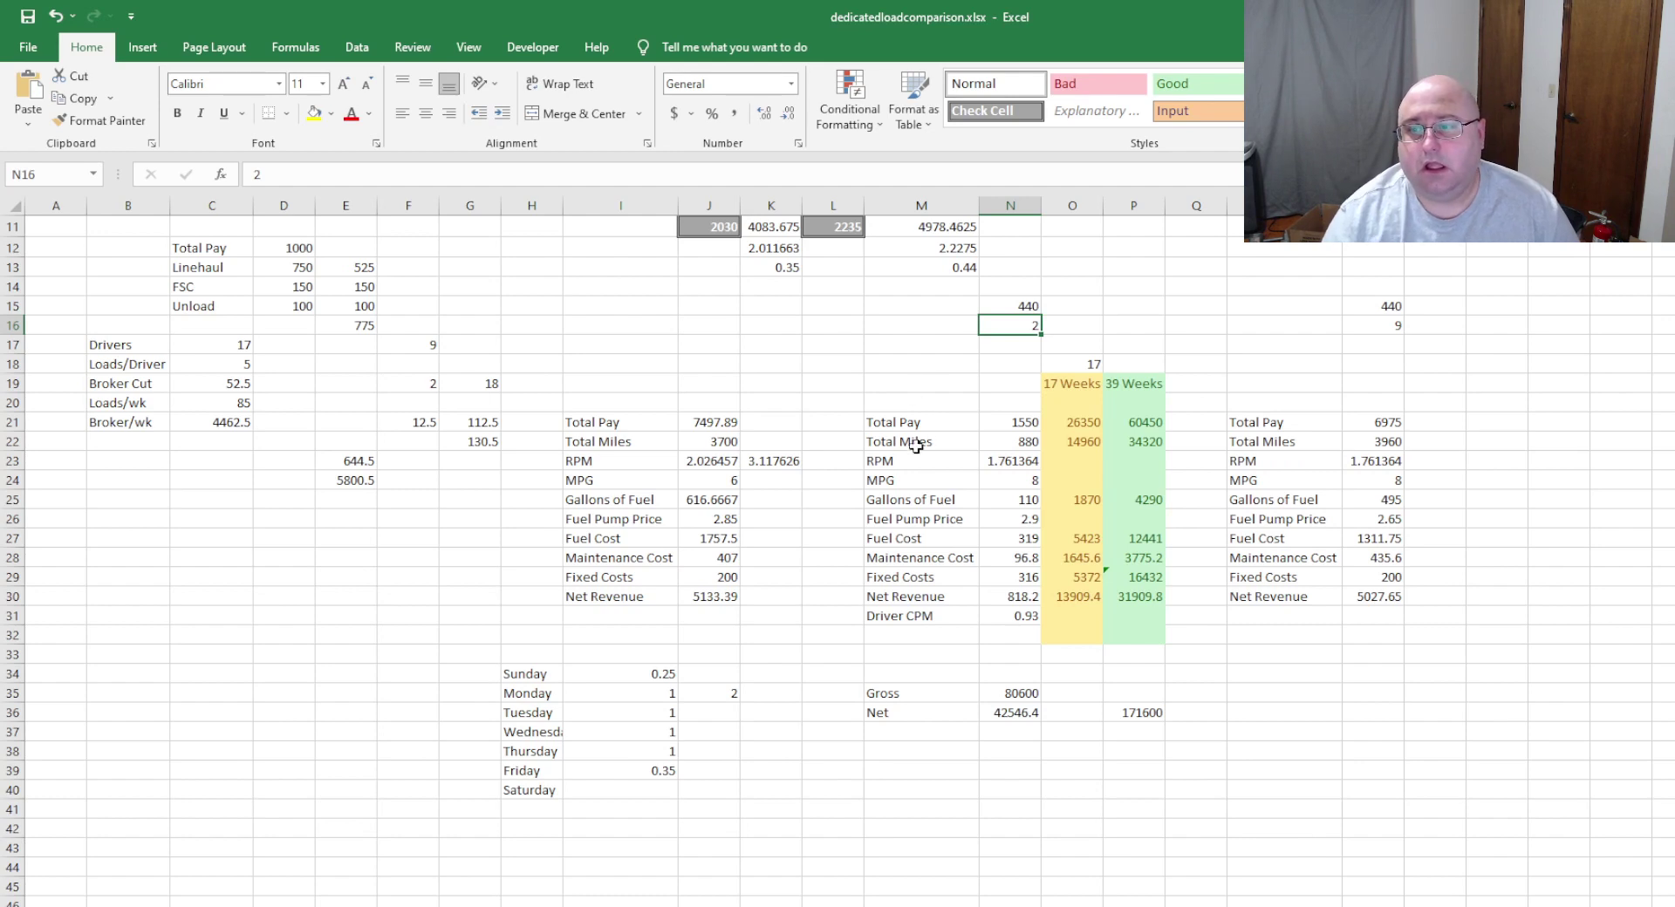
click(927, 395)
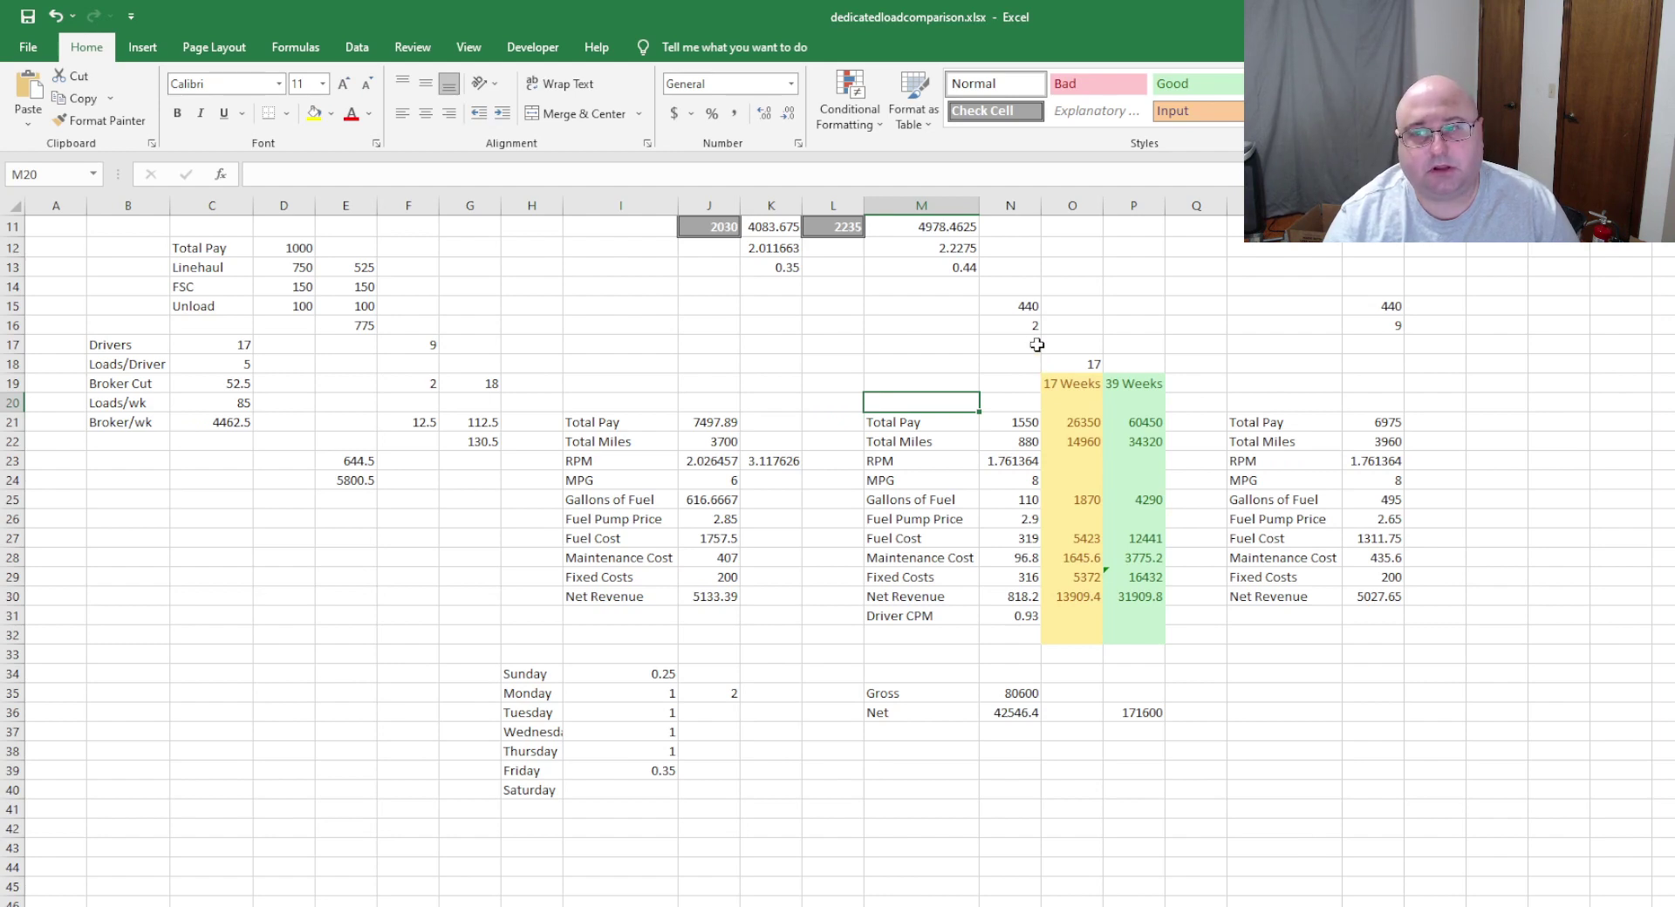
click(1012, 327)
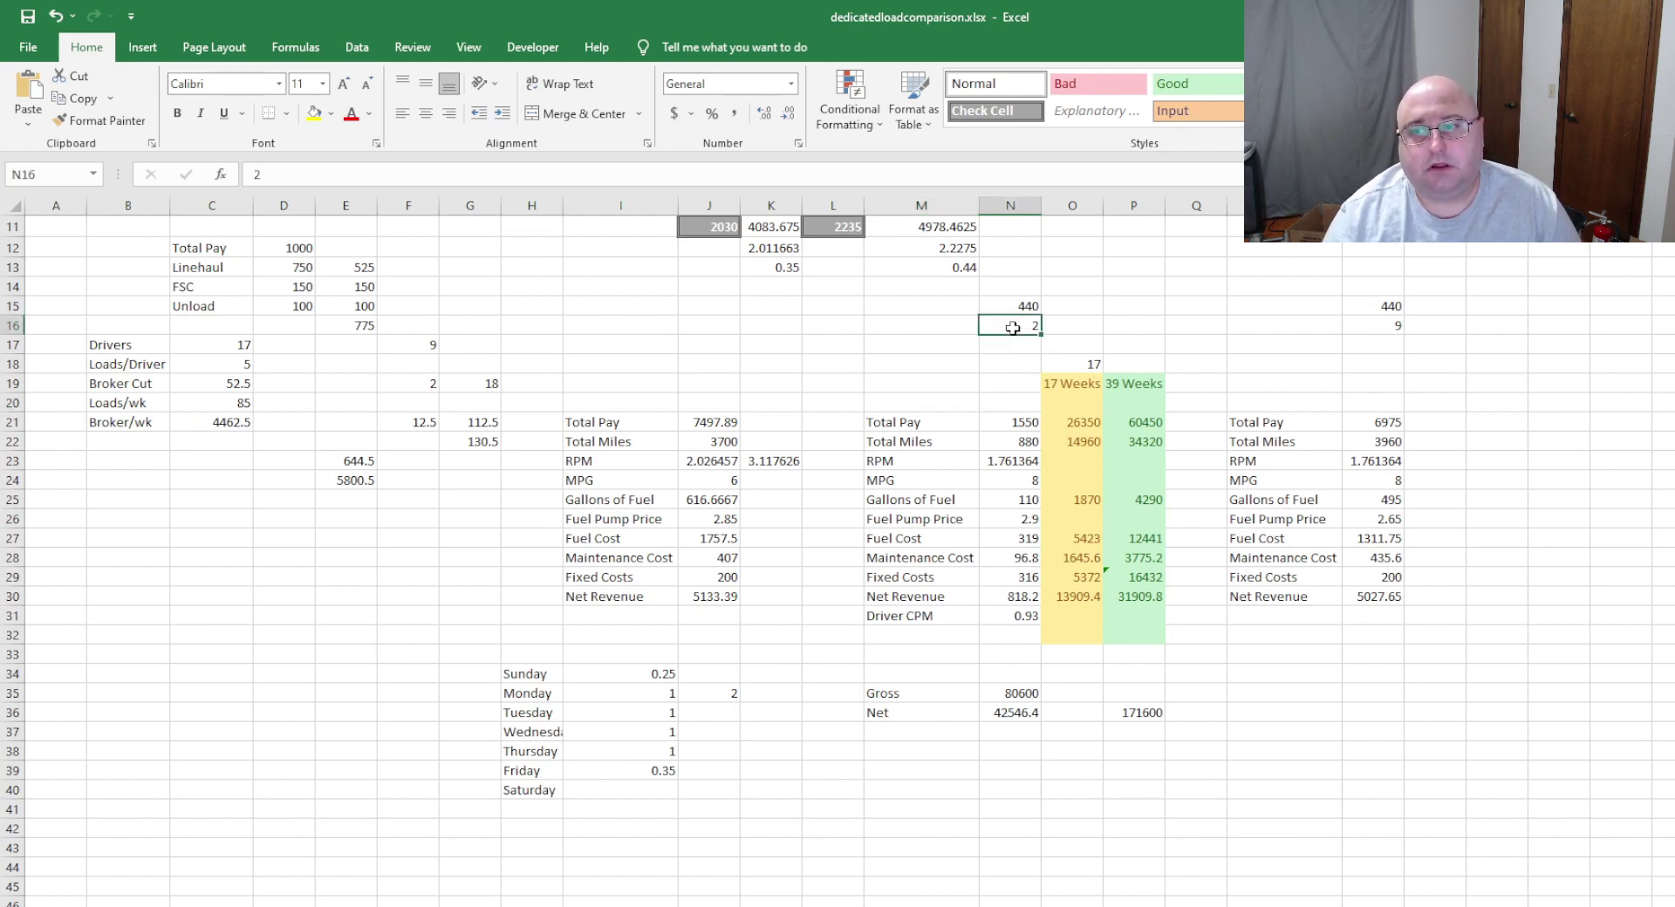
click(933, 325)
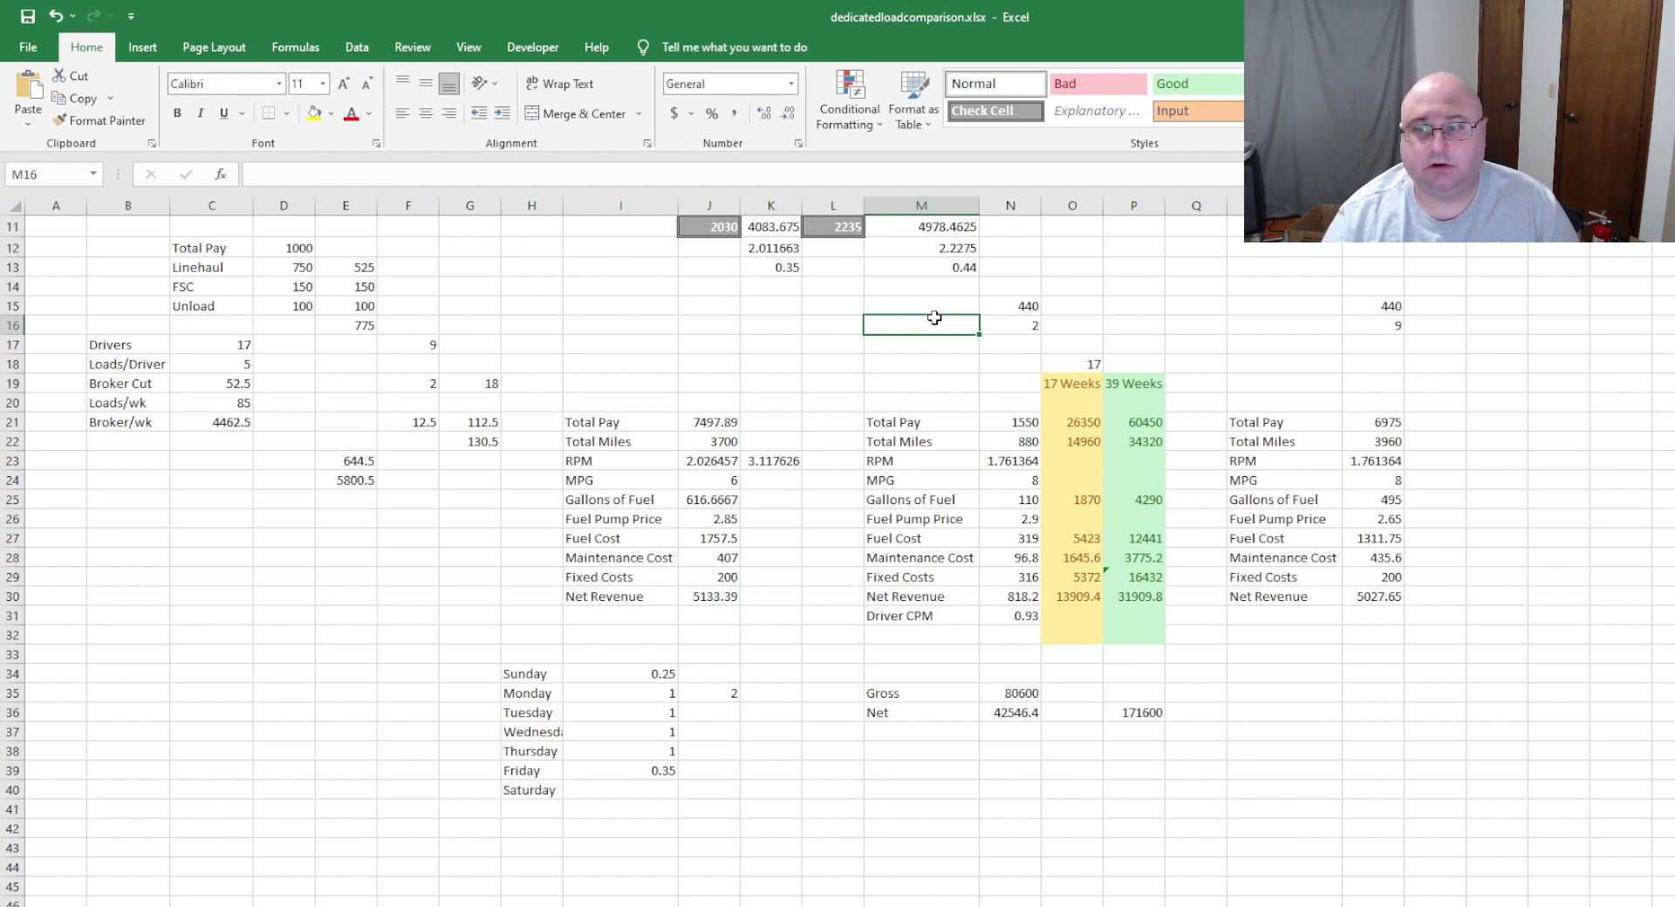
click(1130, 325)
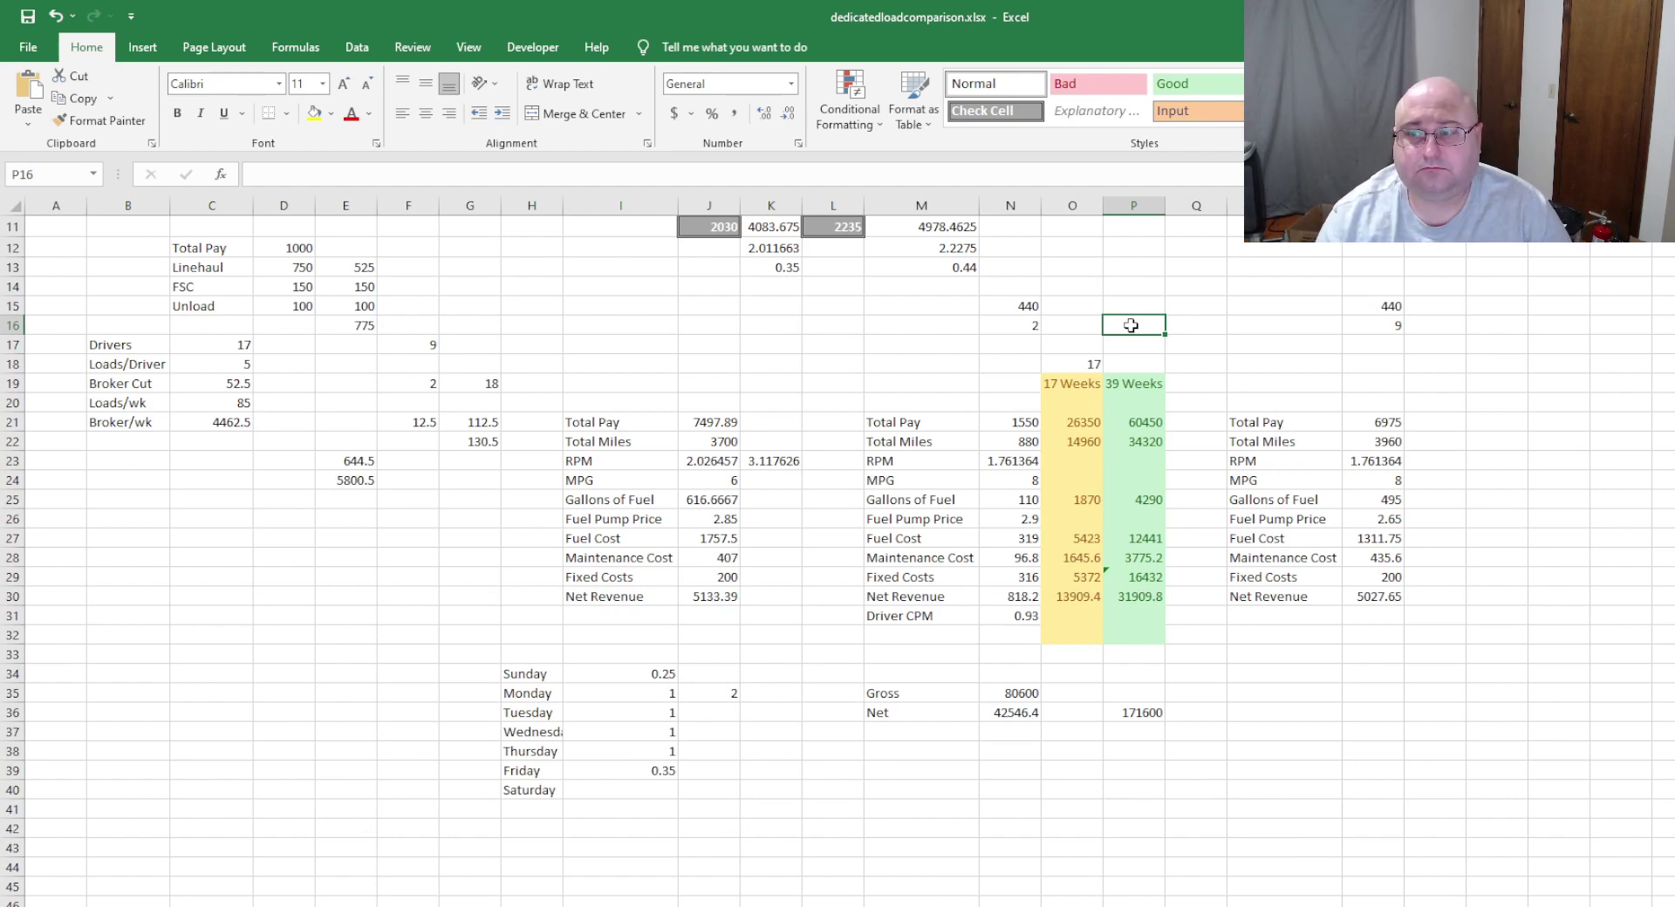
- Set the load count in cell N16 back to 7
click(1021, 327)
text(7)
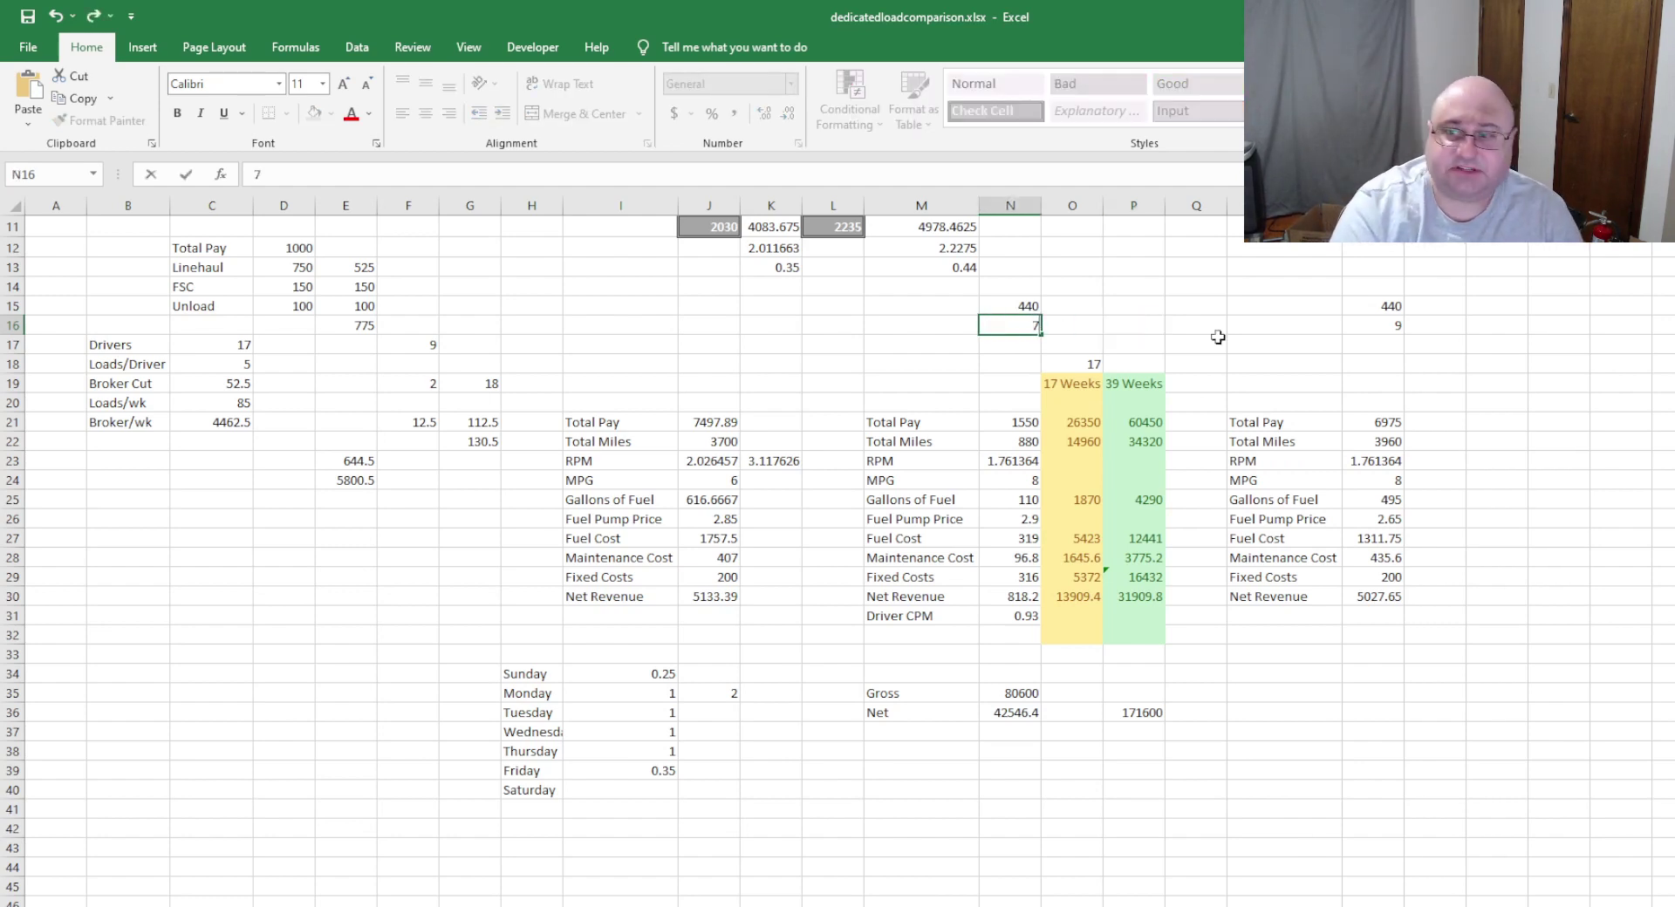
key(Return)
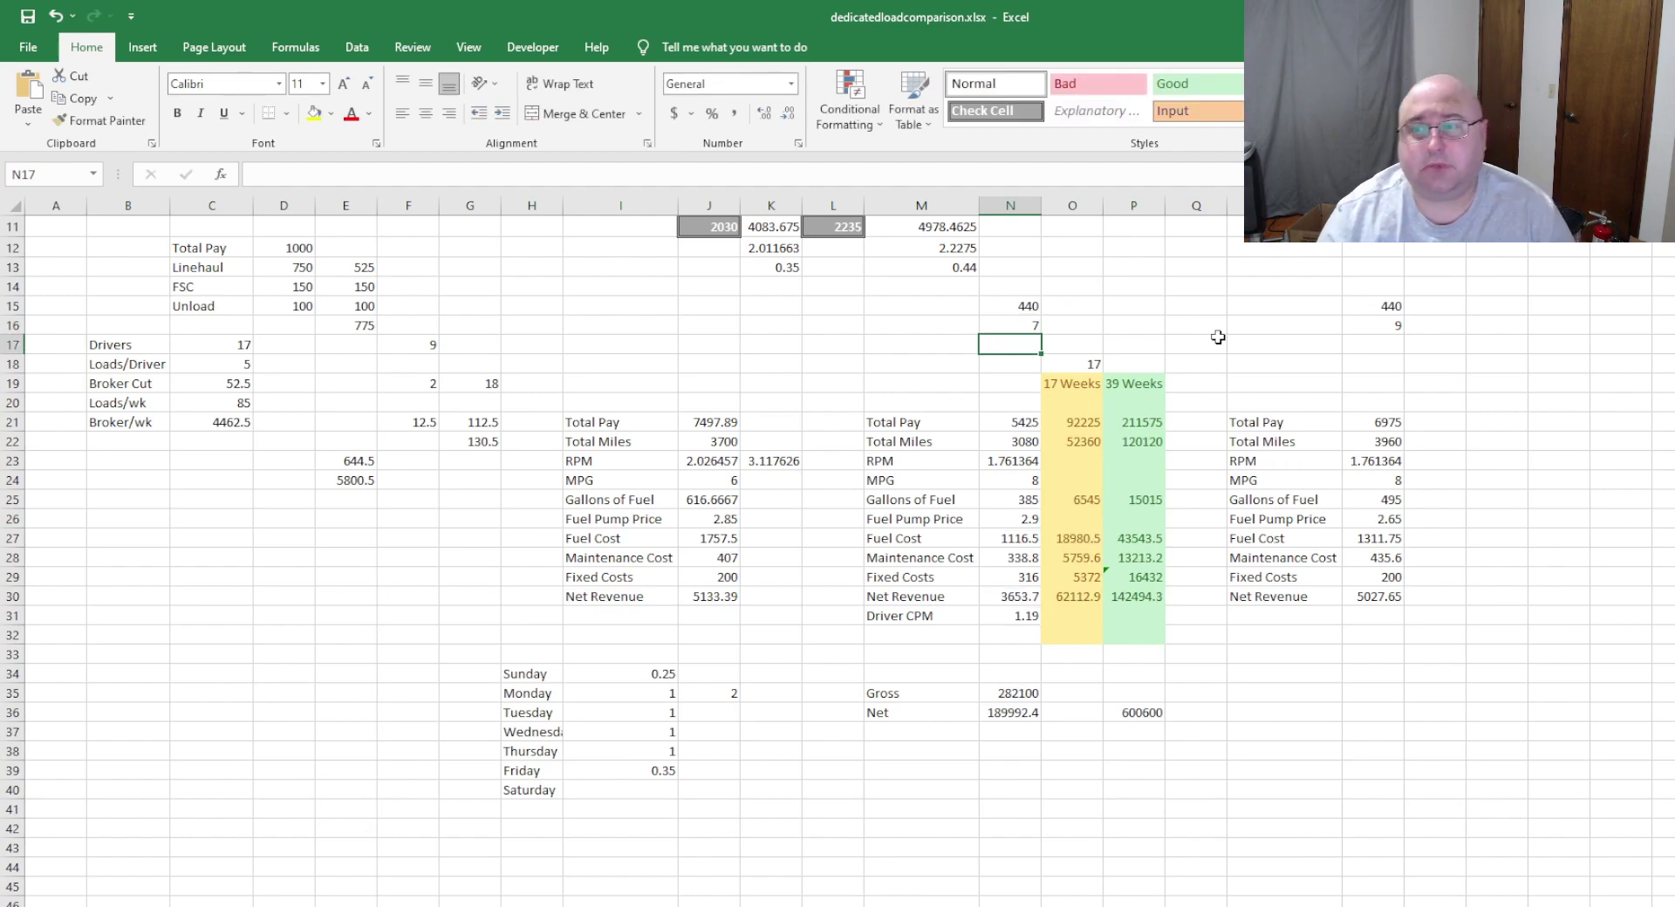
click(955, 347)
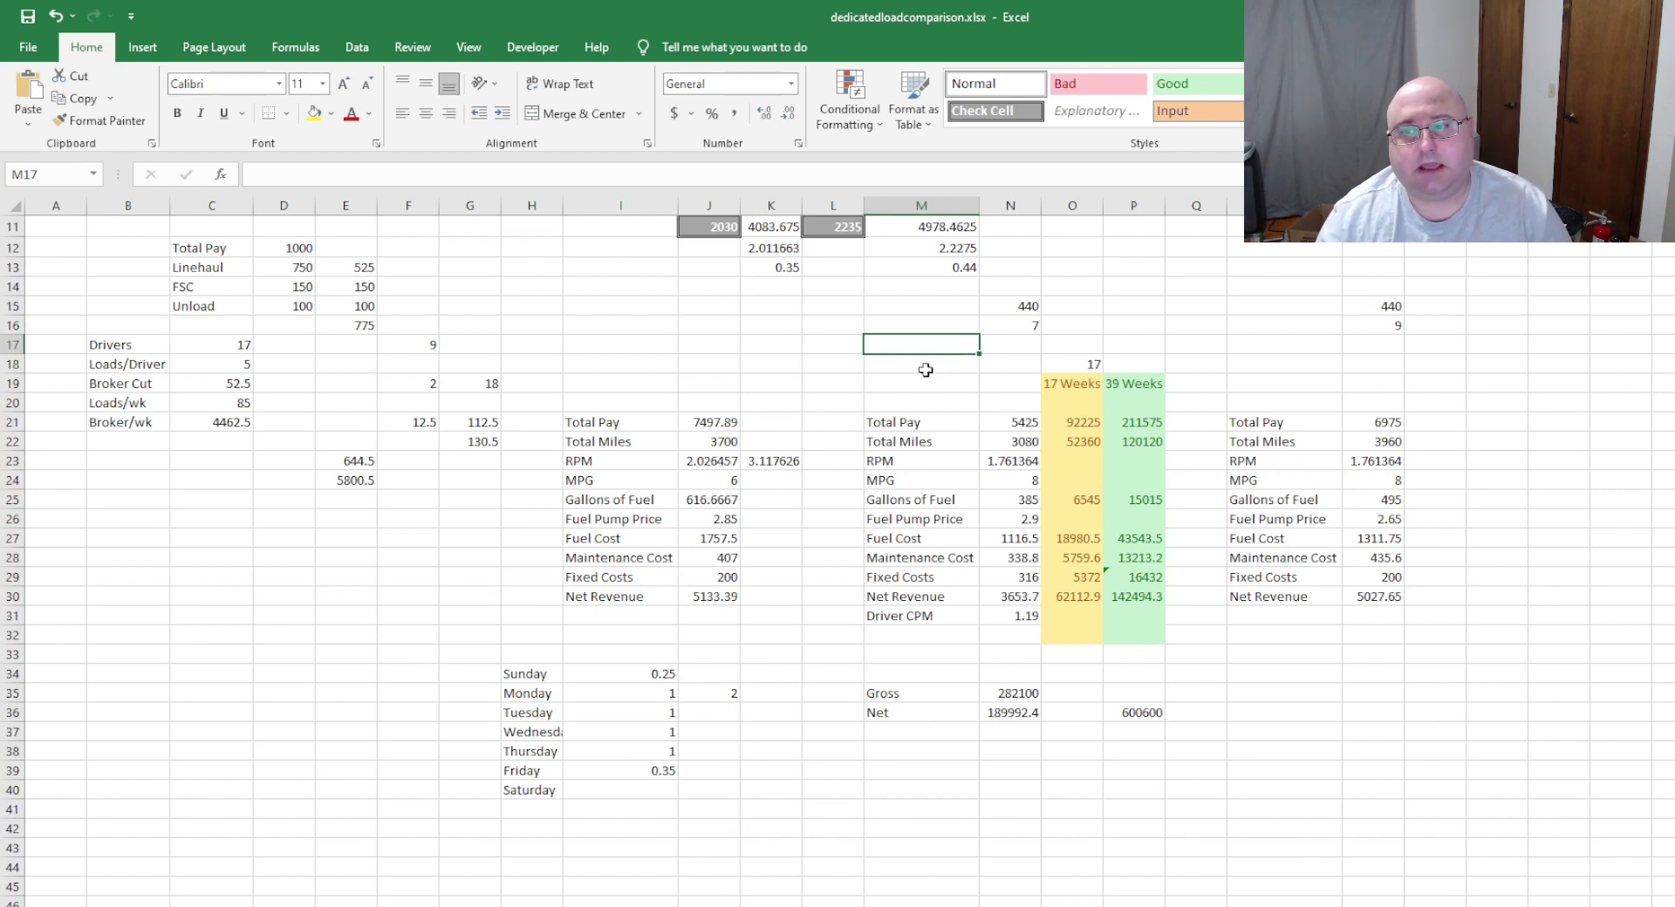
click(926, 370)
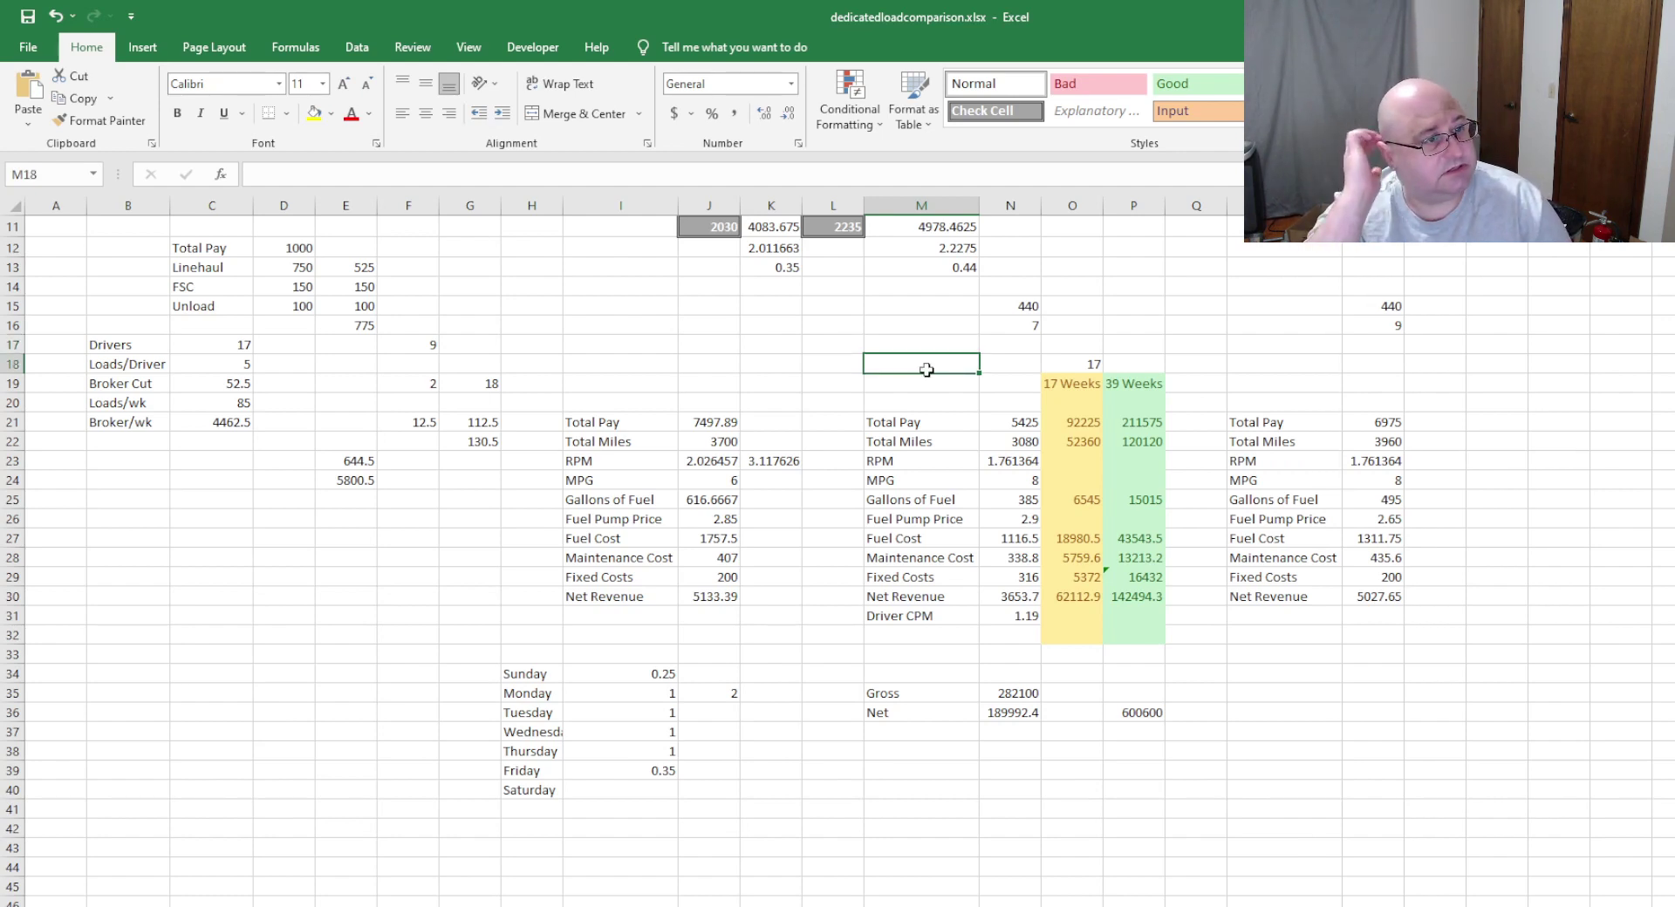
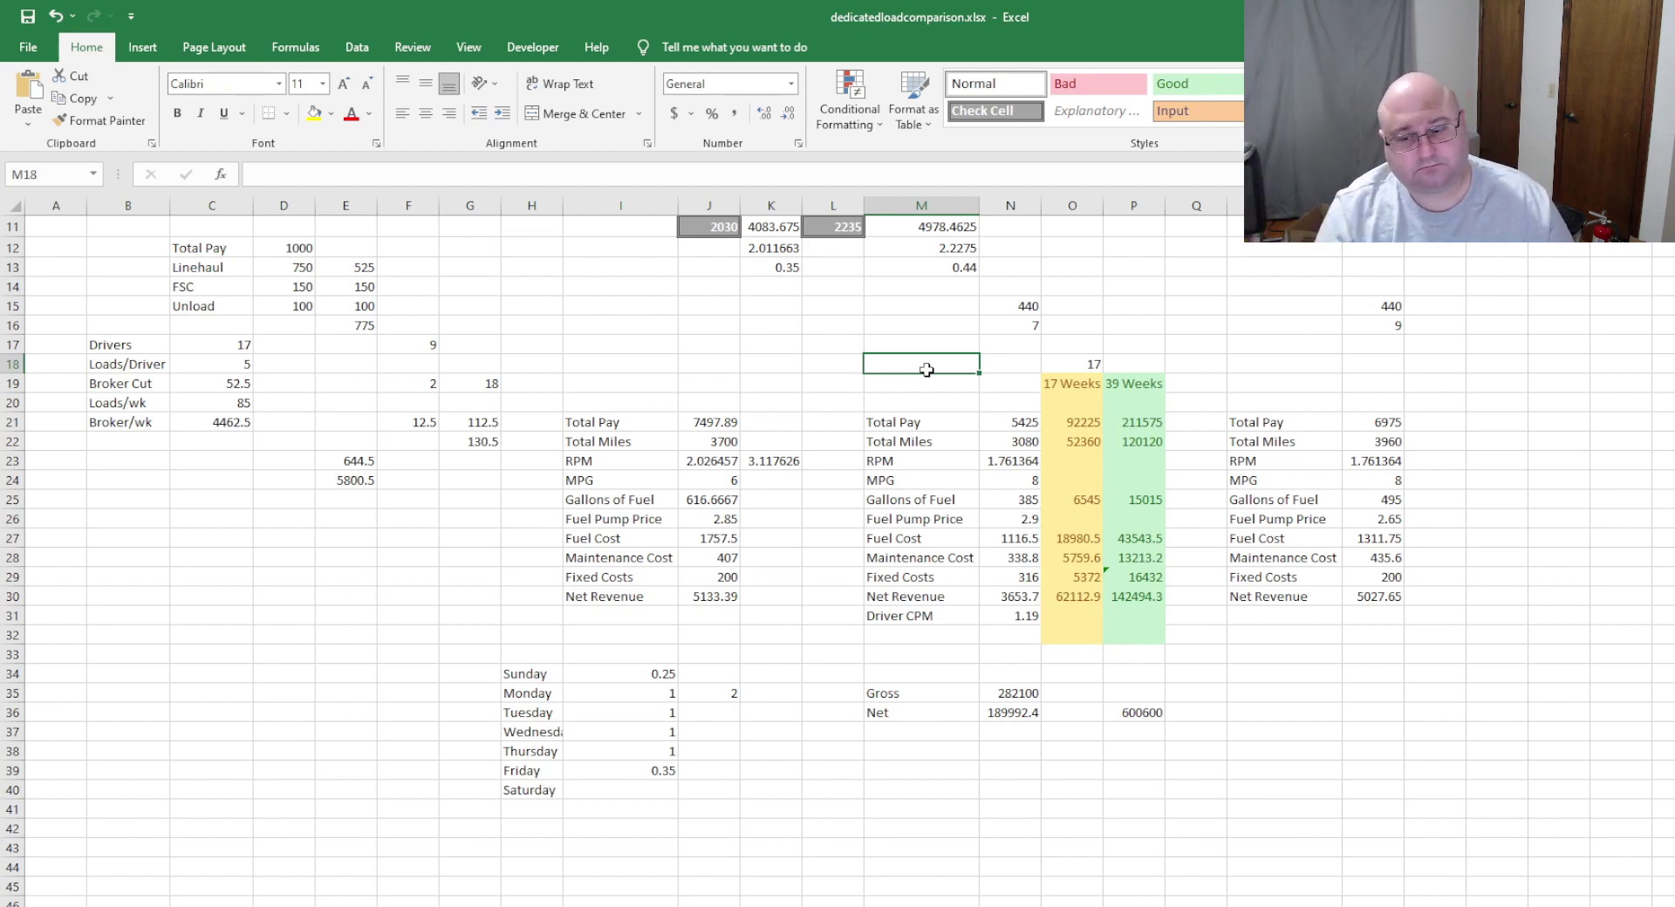
click(691, 312)
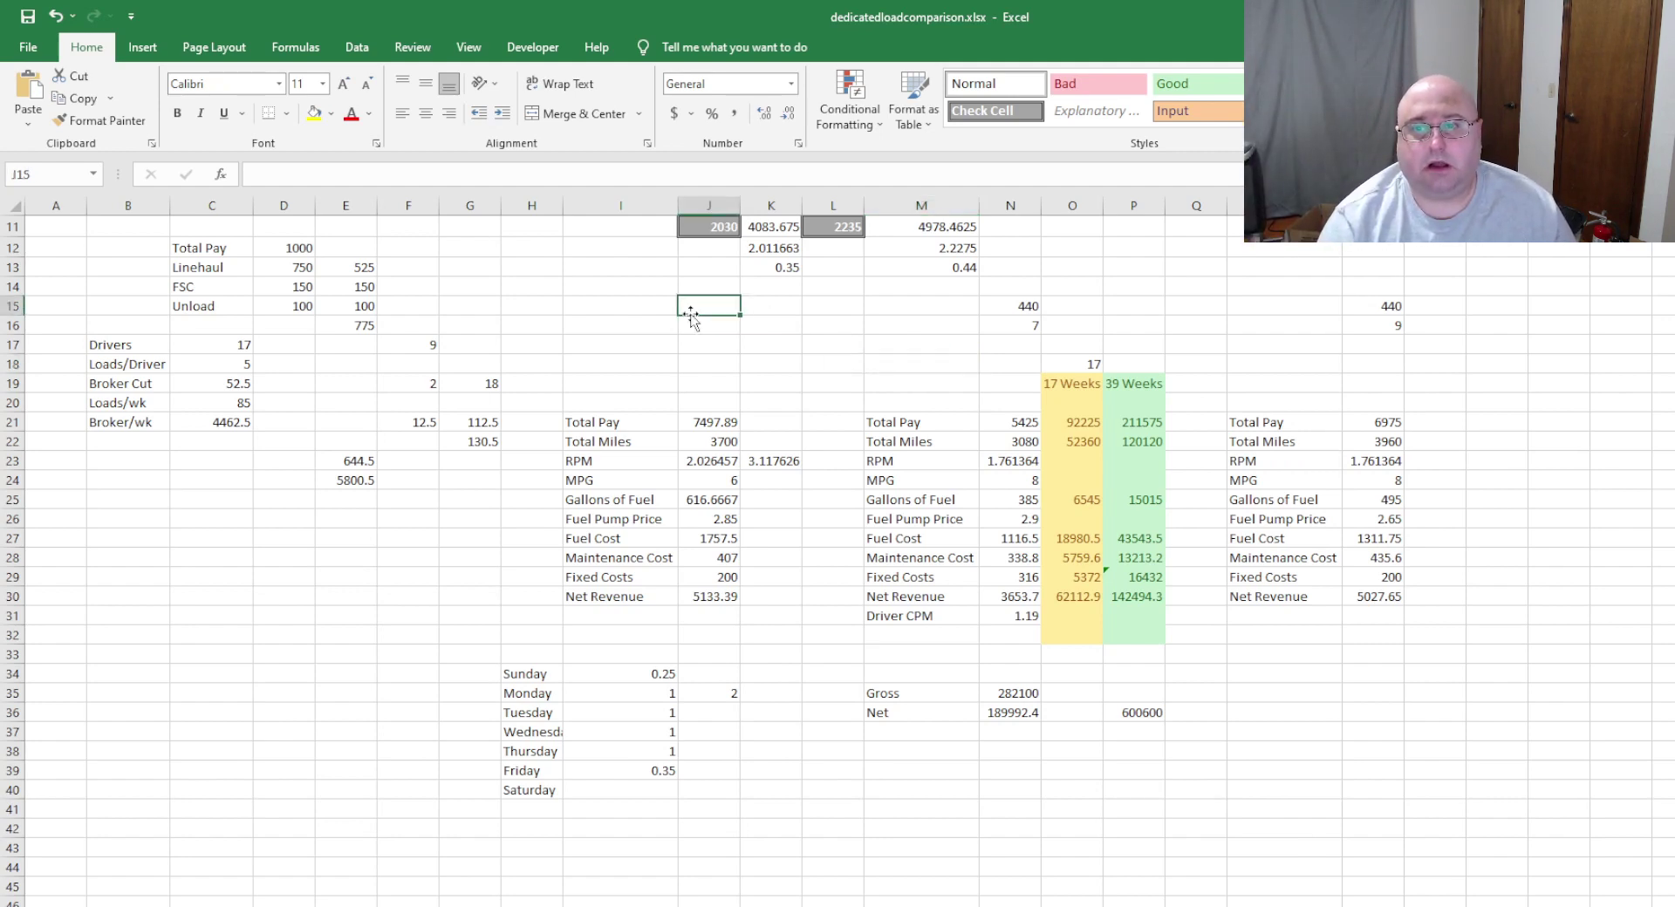
click(605, 337)
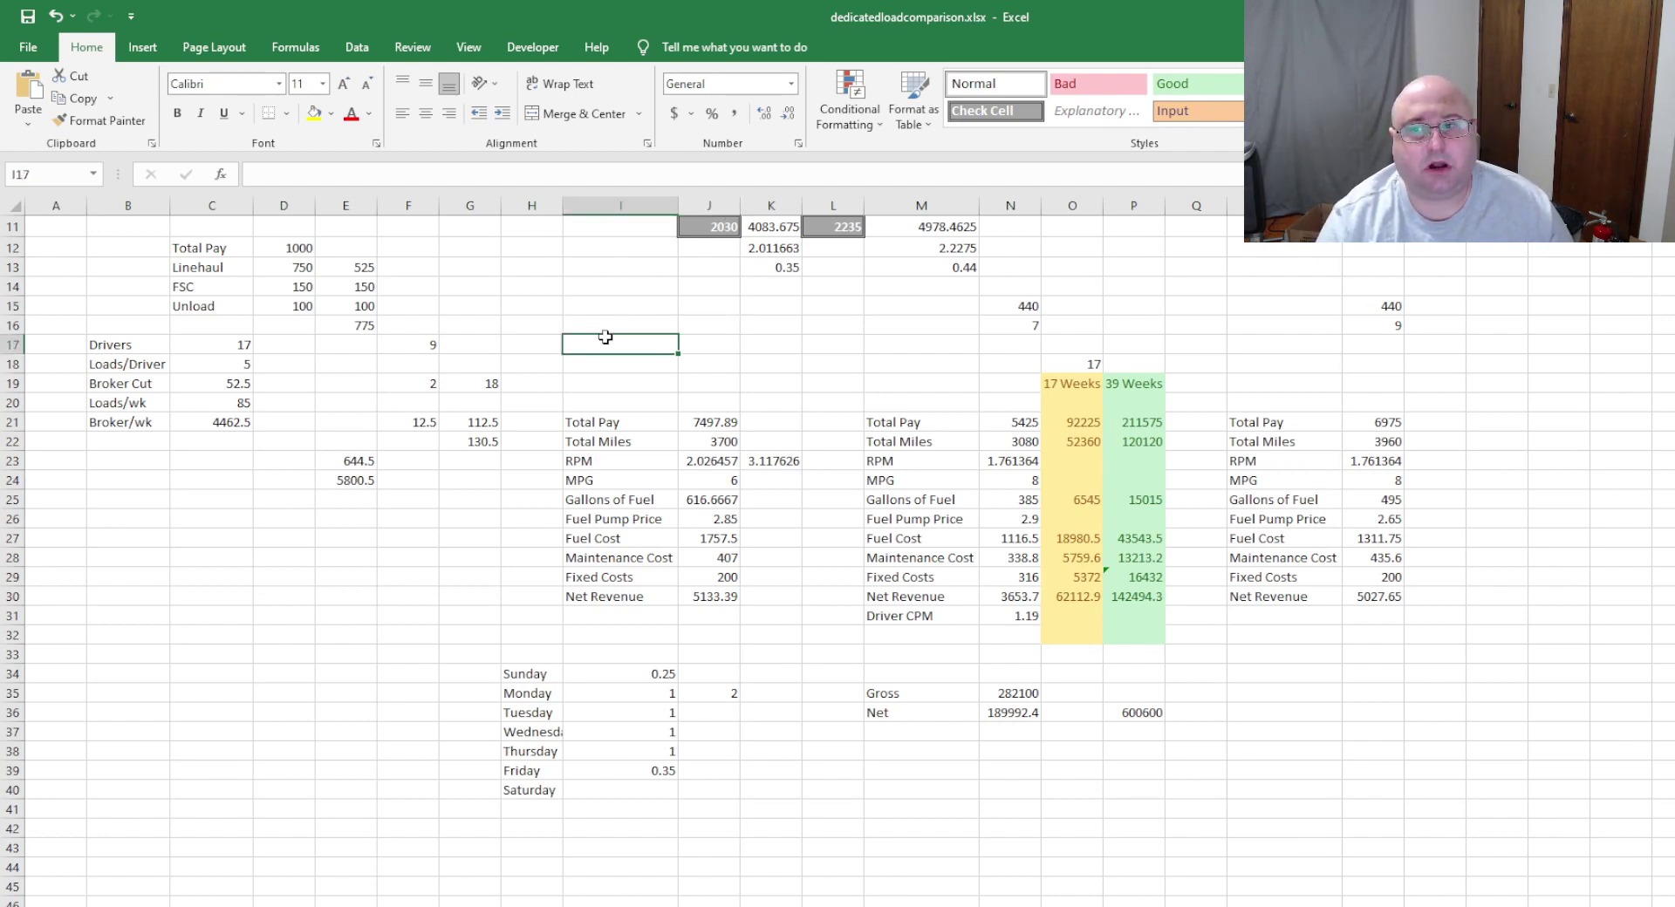
click(746, 329)
click(886, 329)
- Review the miles per load in cell N15, the load count in N16 and the Net Revenue in N30
click(1015, 302)
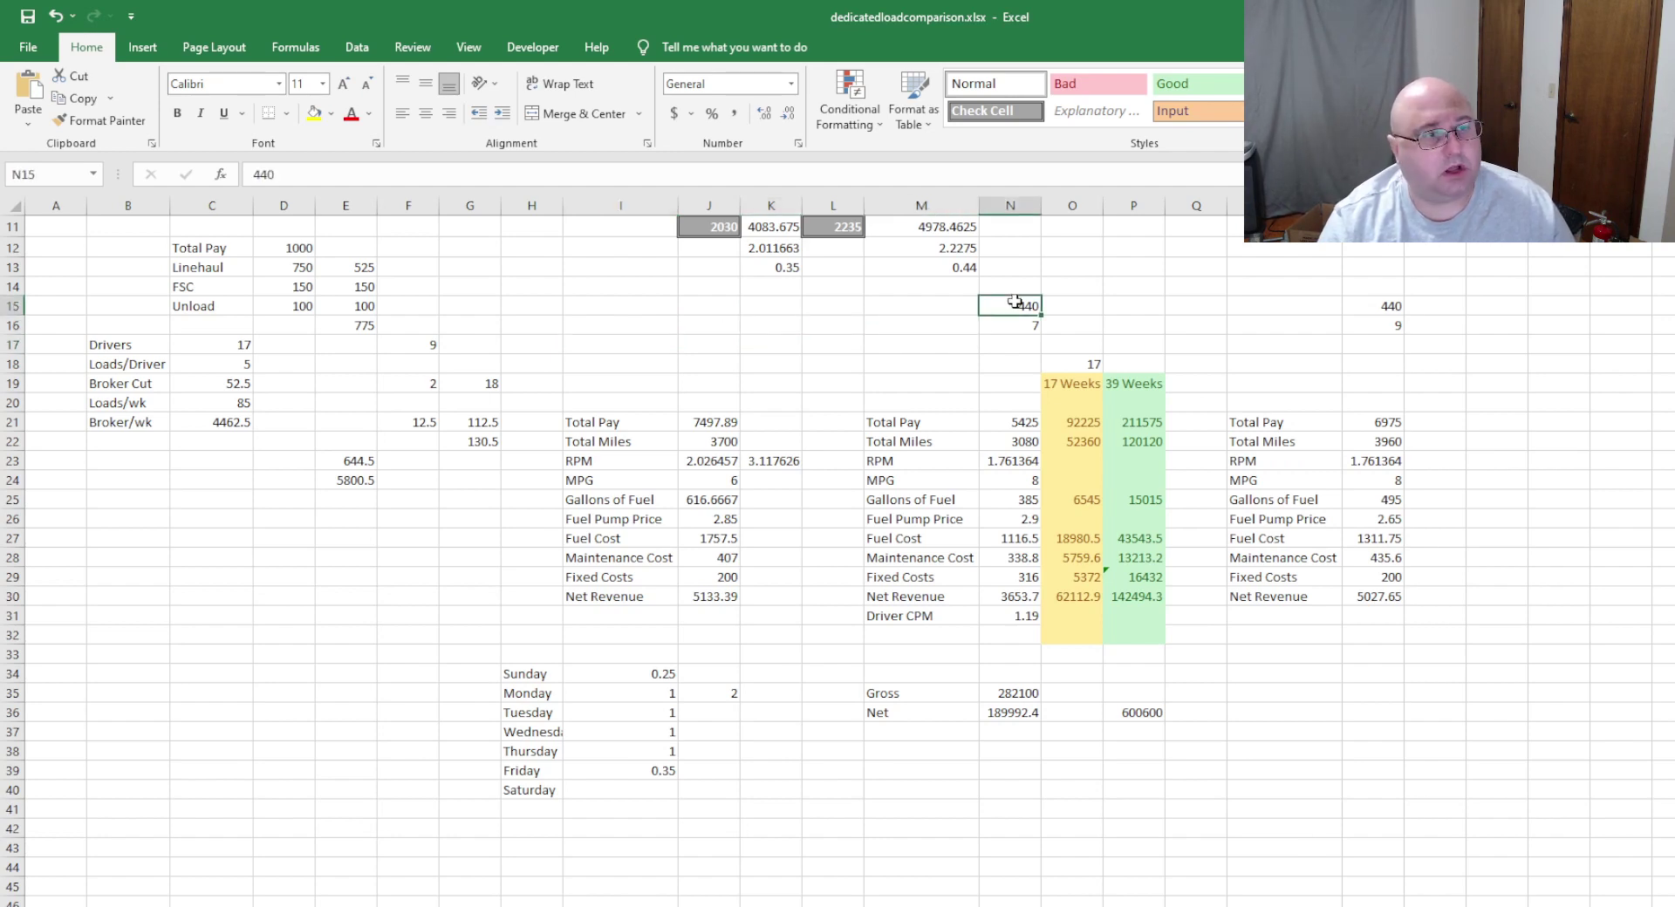
click(828, 341)
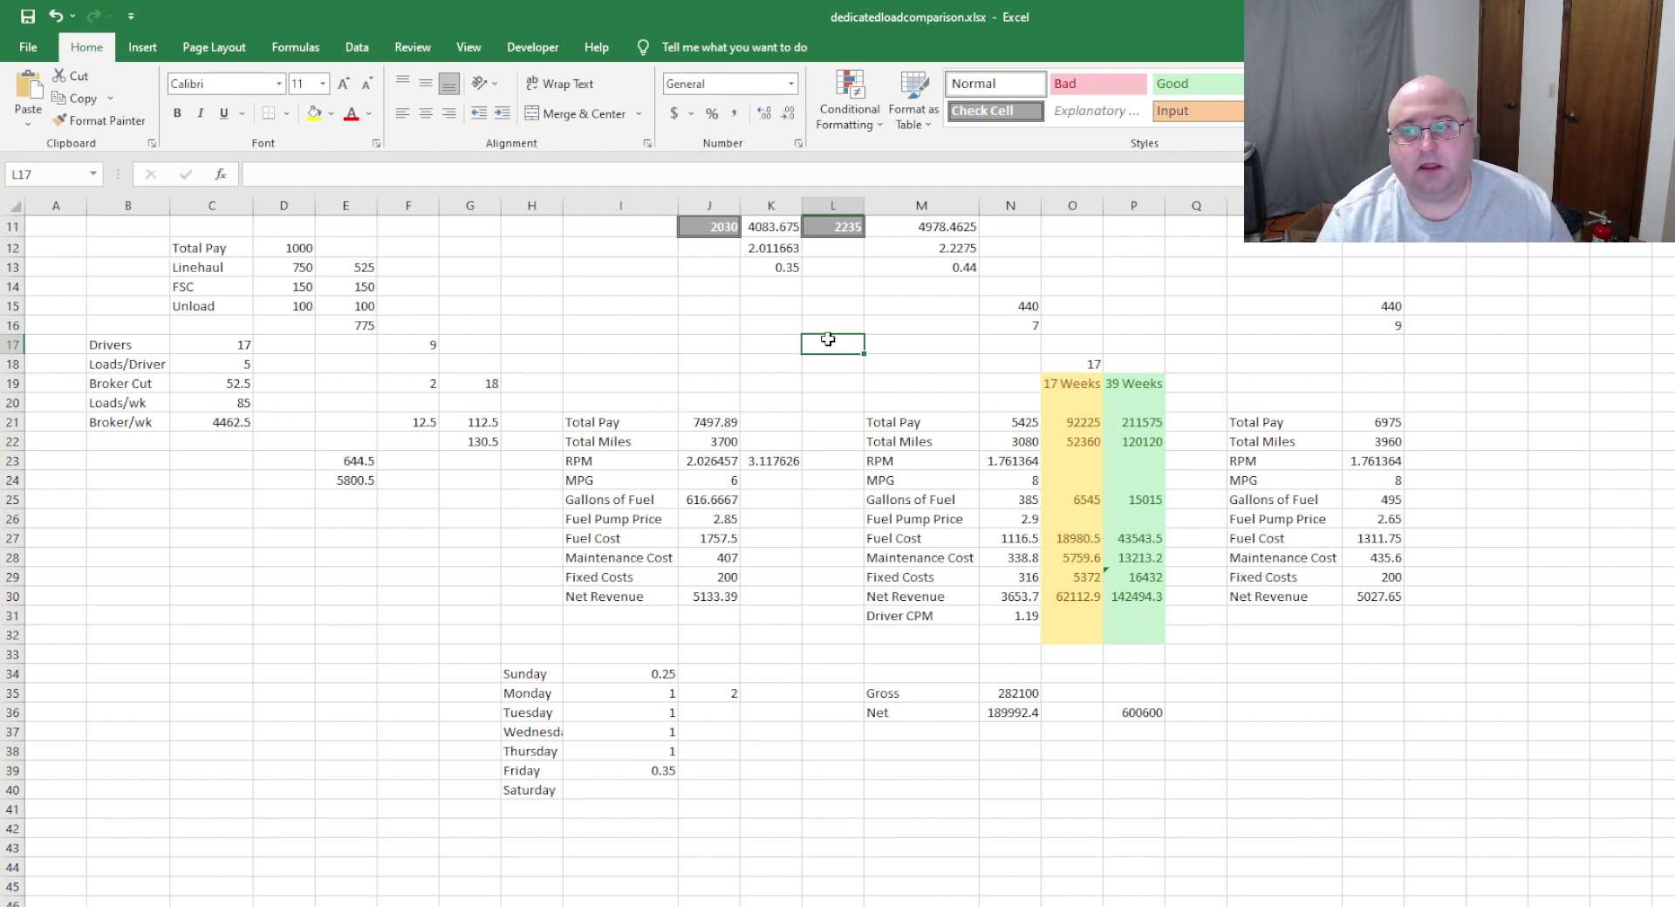
click(1014, 320)
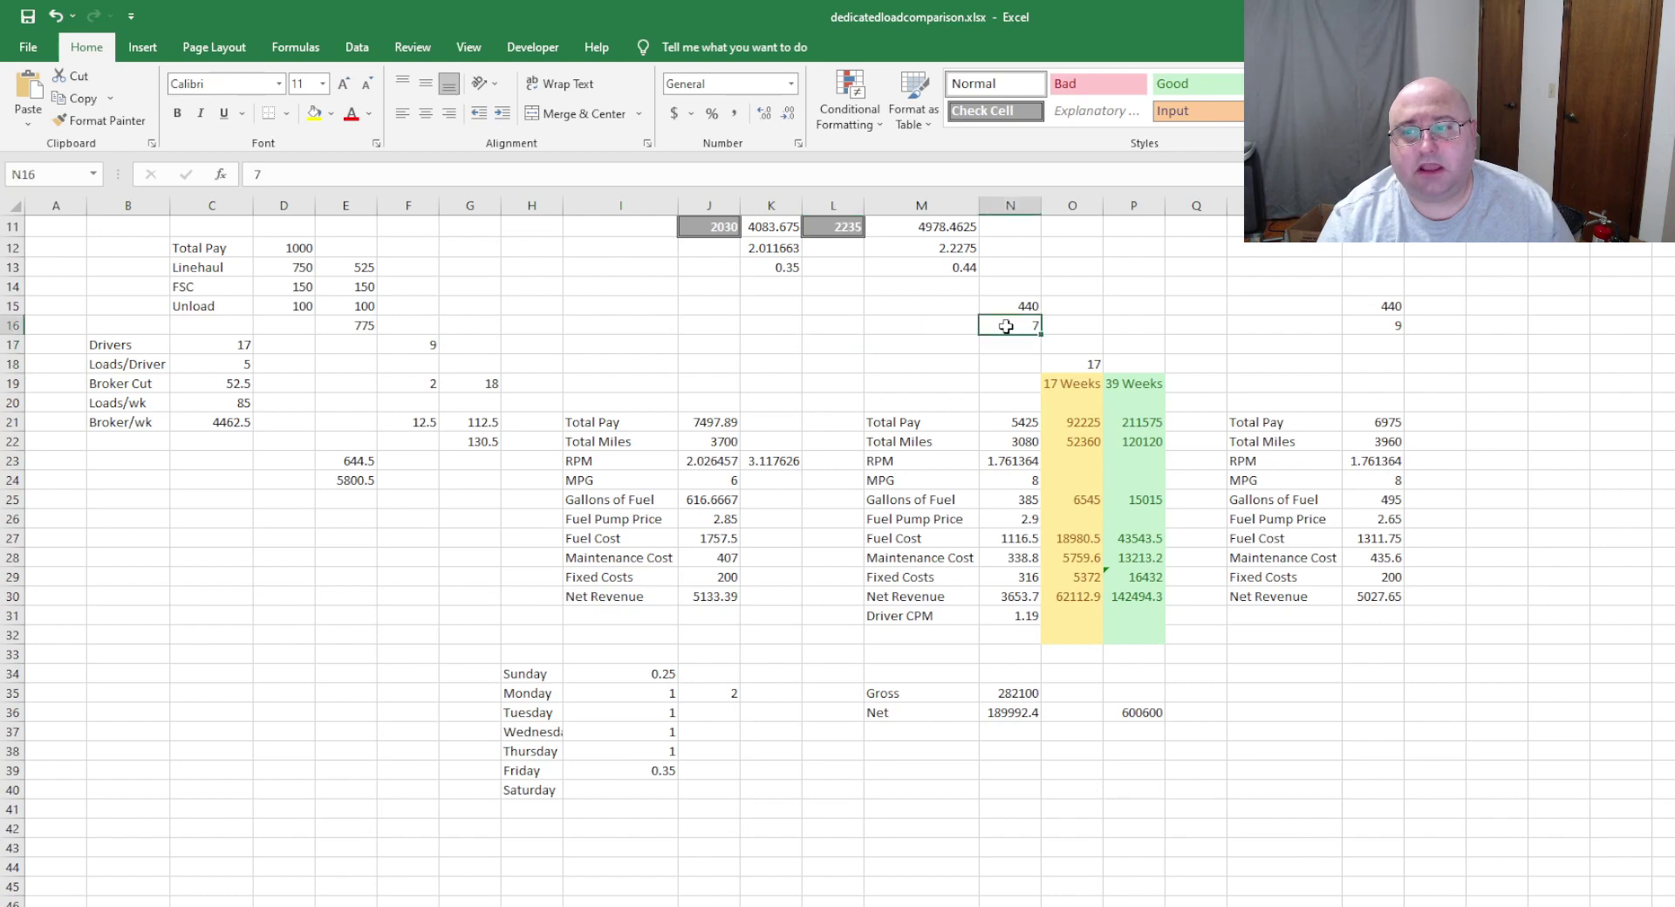
click(1001, 597)
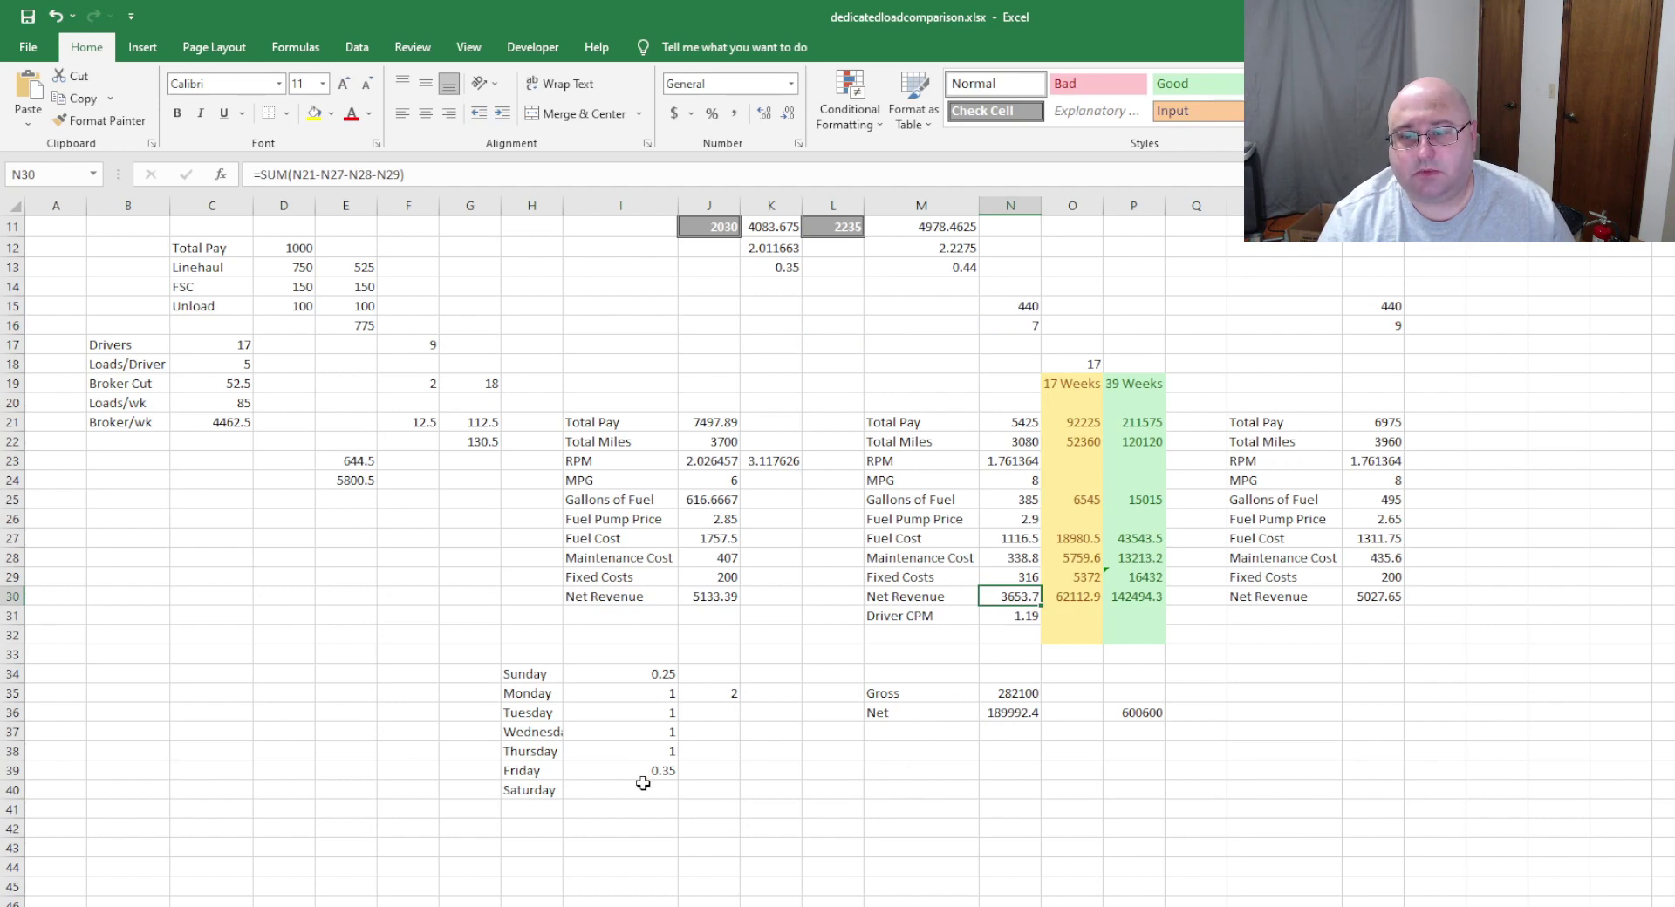
click(926, 783)
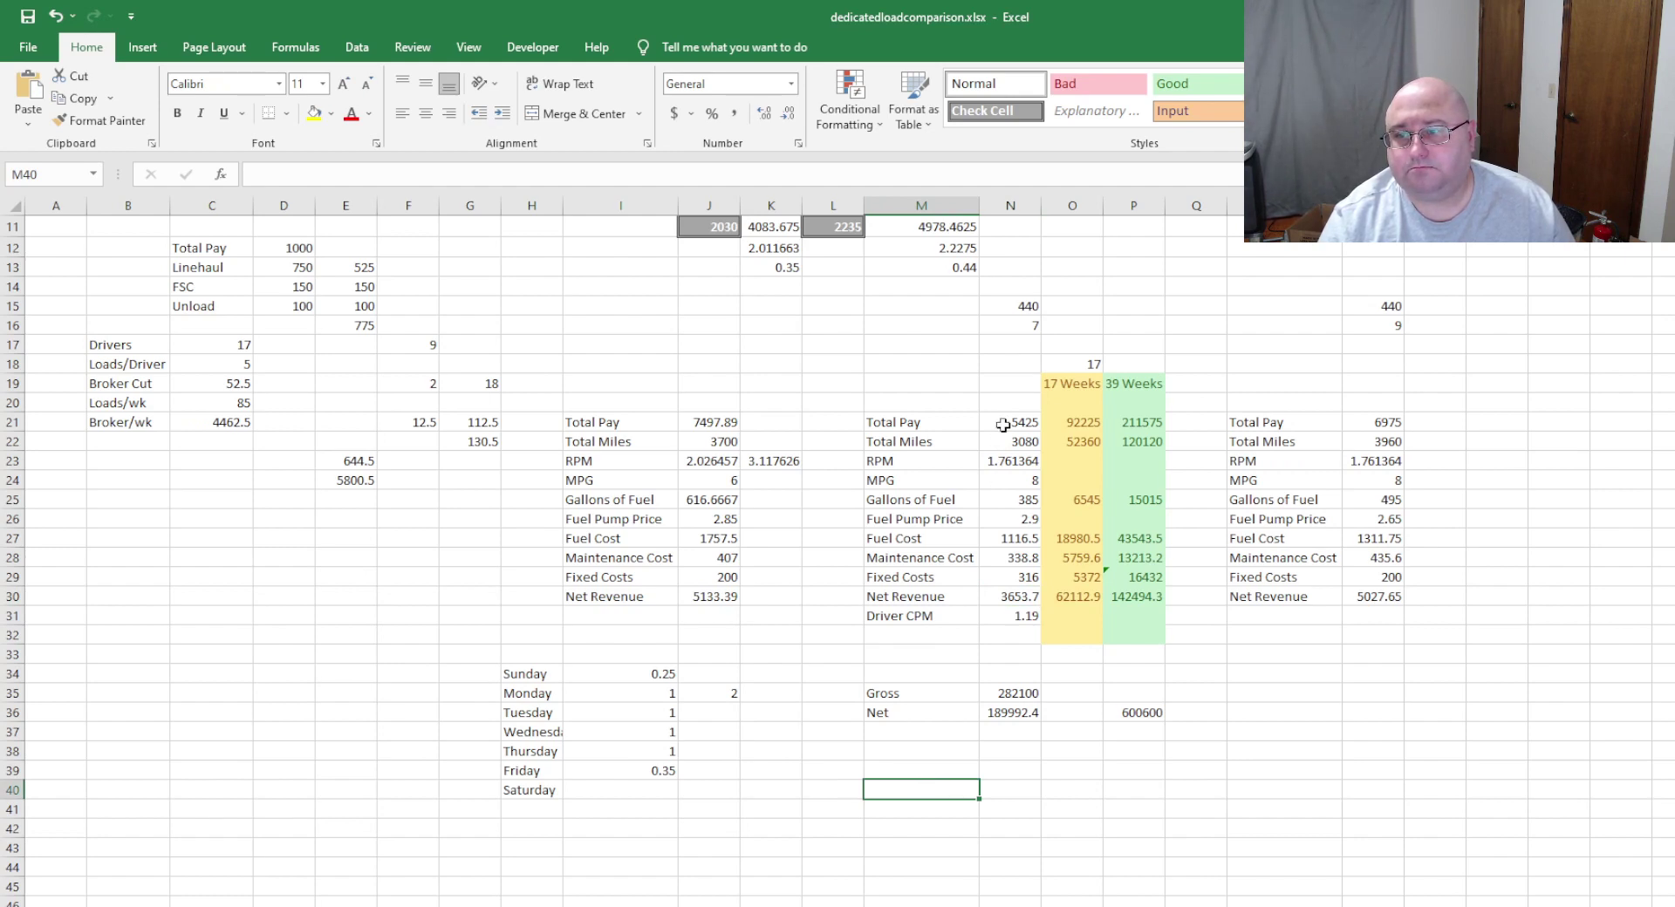
- Check the 17 Weeks Total Pay and Net Revenue in cells O21 and O30, and locate the 39 Weeks column for comparison
click(1082, 422)
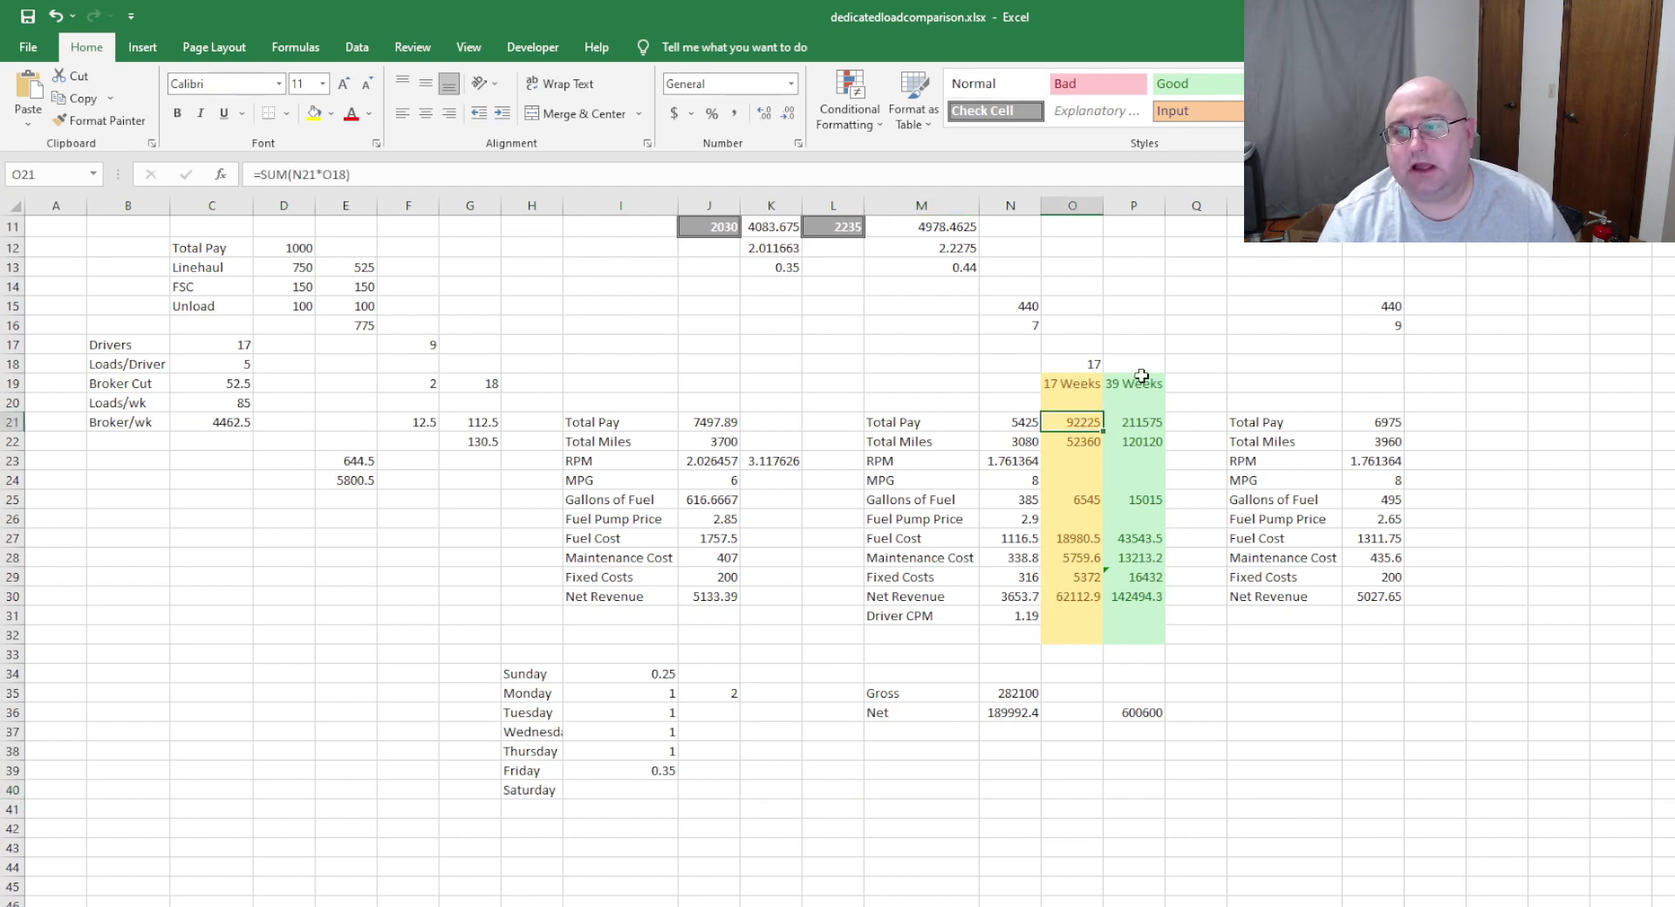
click(1076, 600)
click(1071, 383)
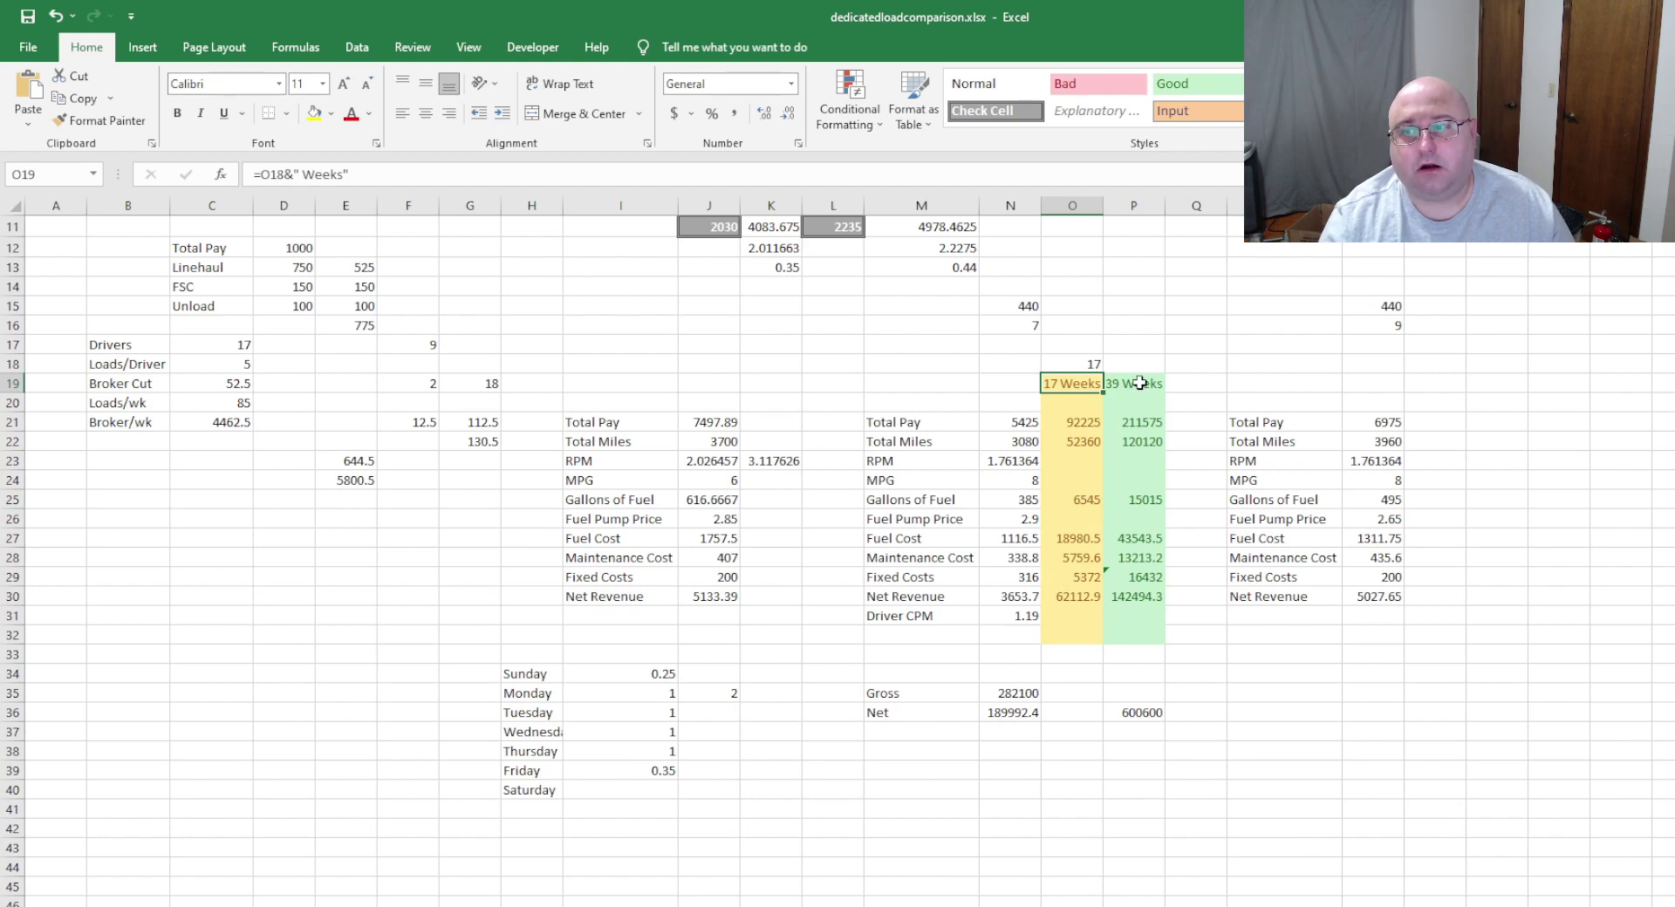
click(1139, 383)
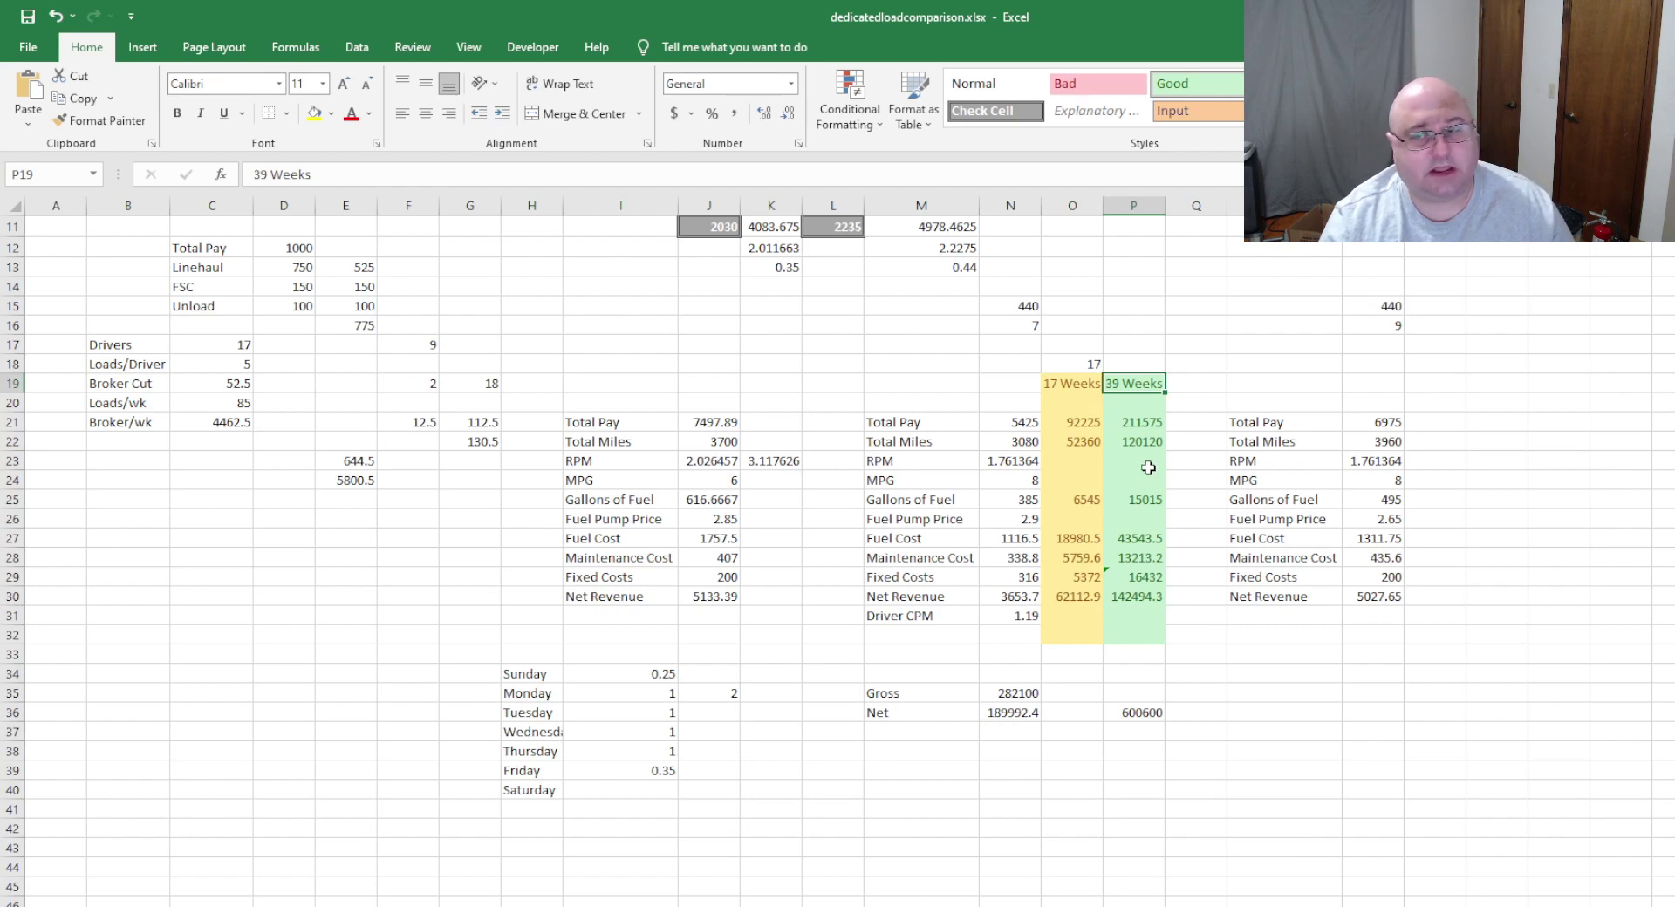
- Review the 39 Weeks column, checking its heading in P19, the Total Pay in P21 and the Total Miles in P22
click(1212, 366)
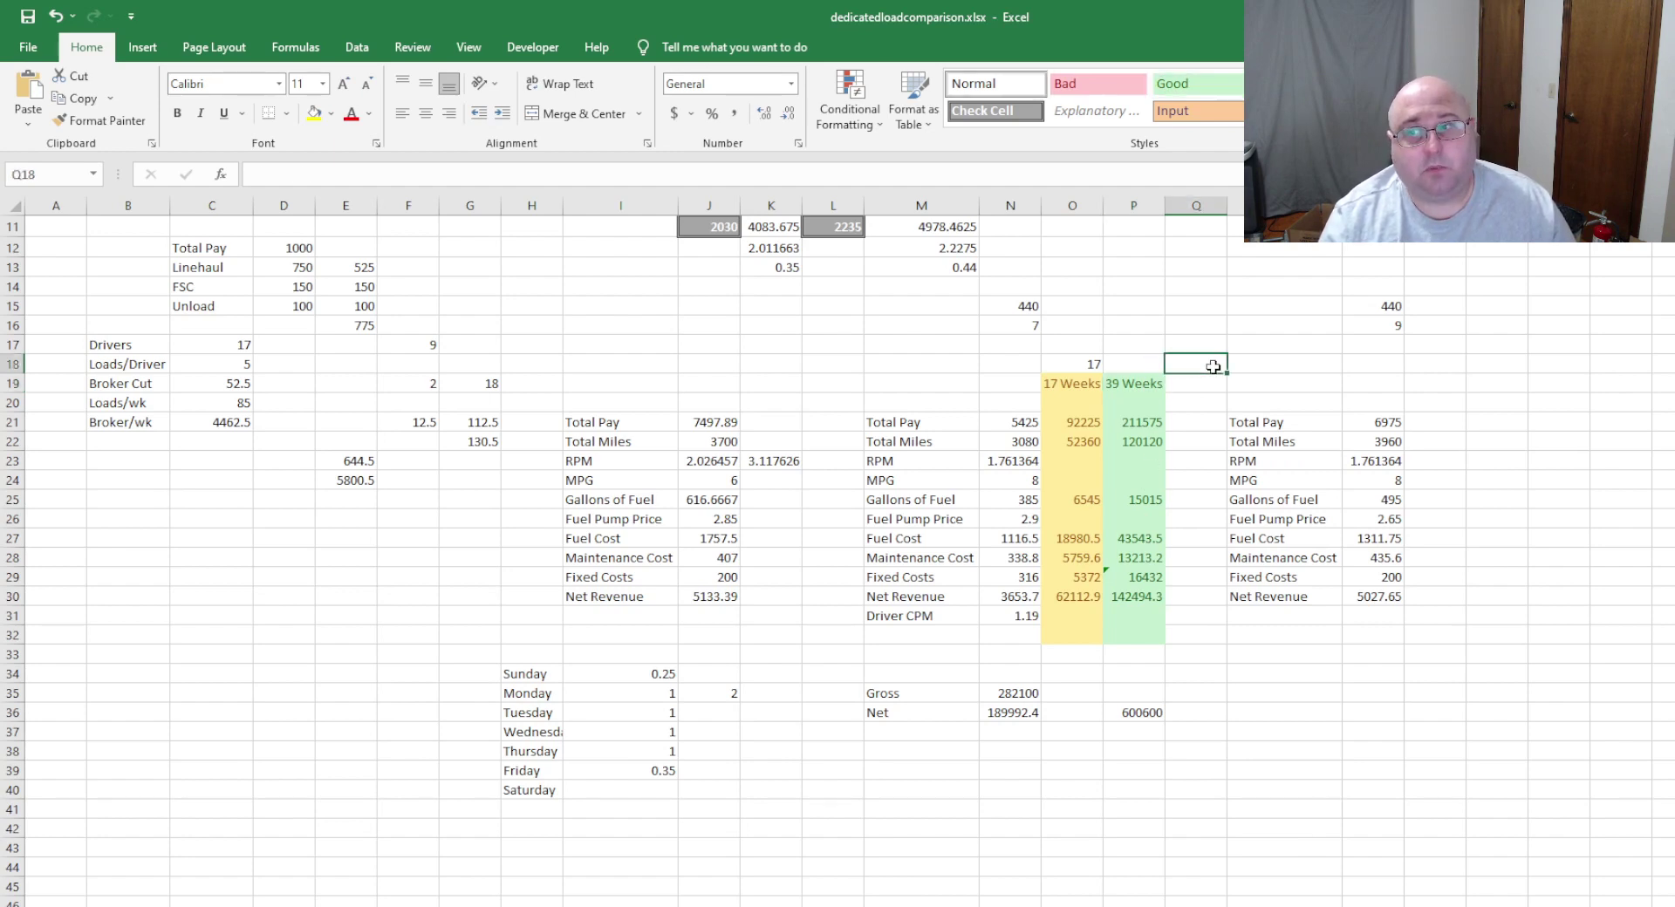
click(1133, 385)
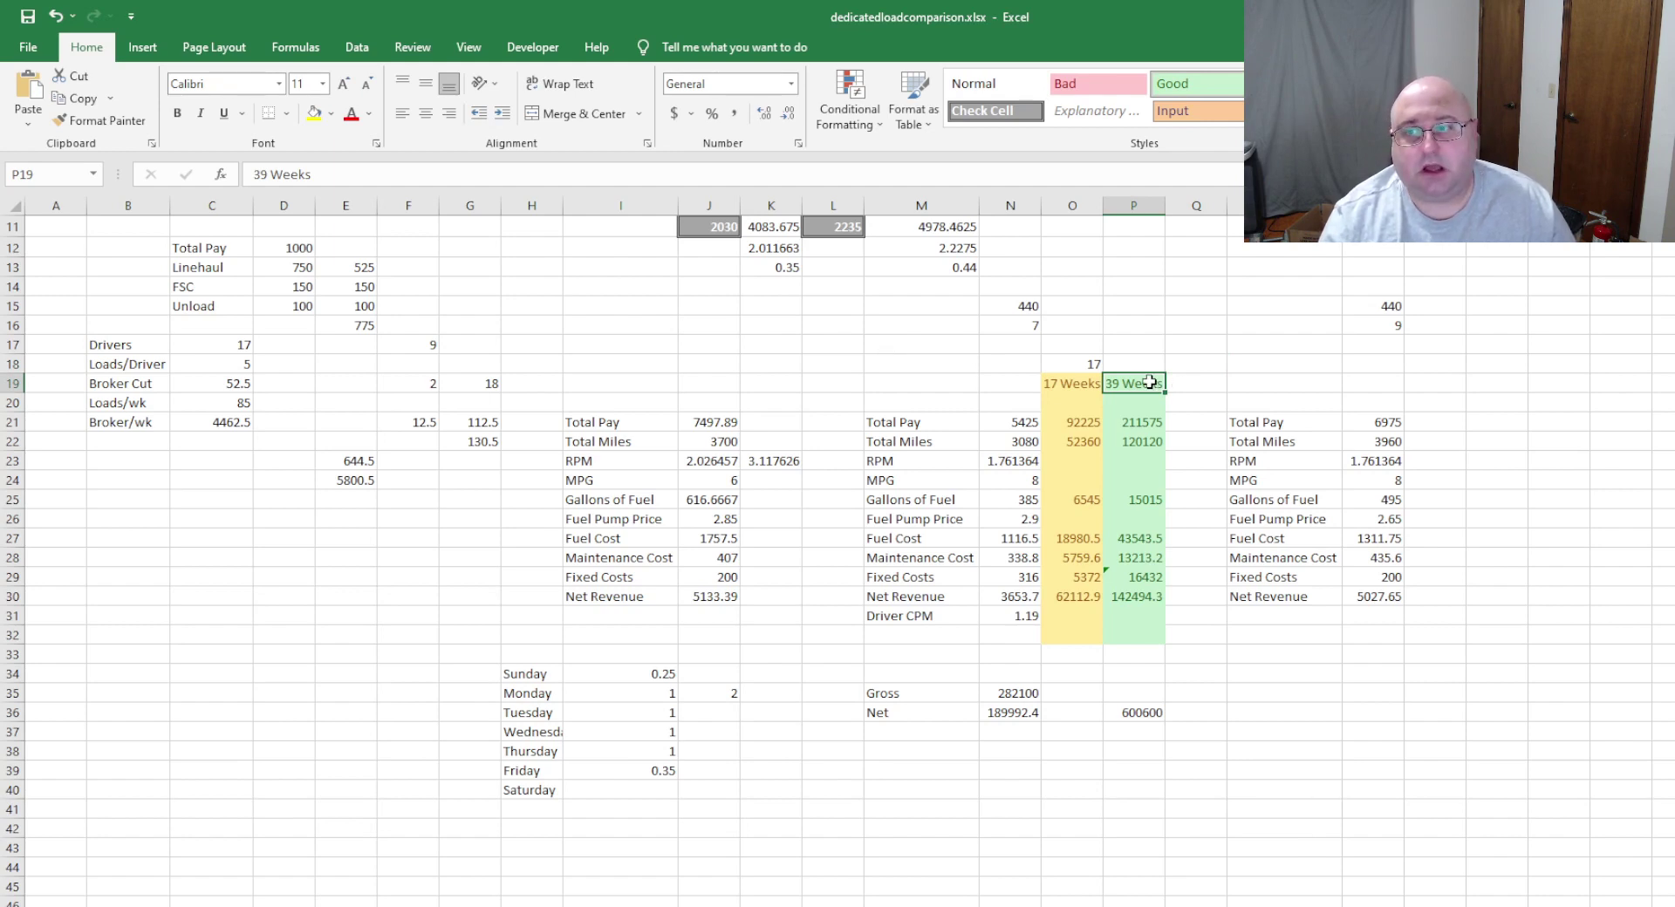
drag(1165, 384, 1136, 387)
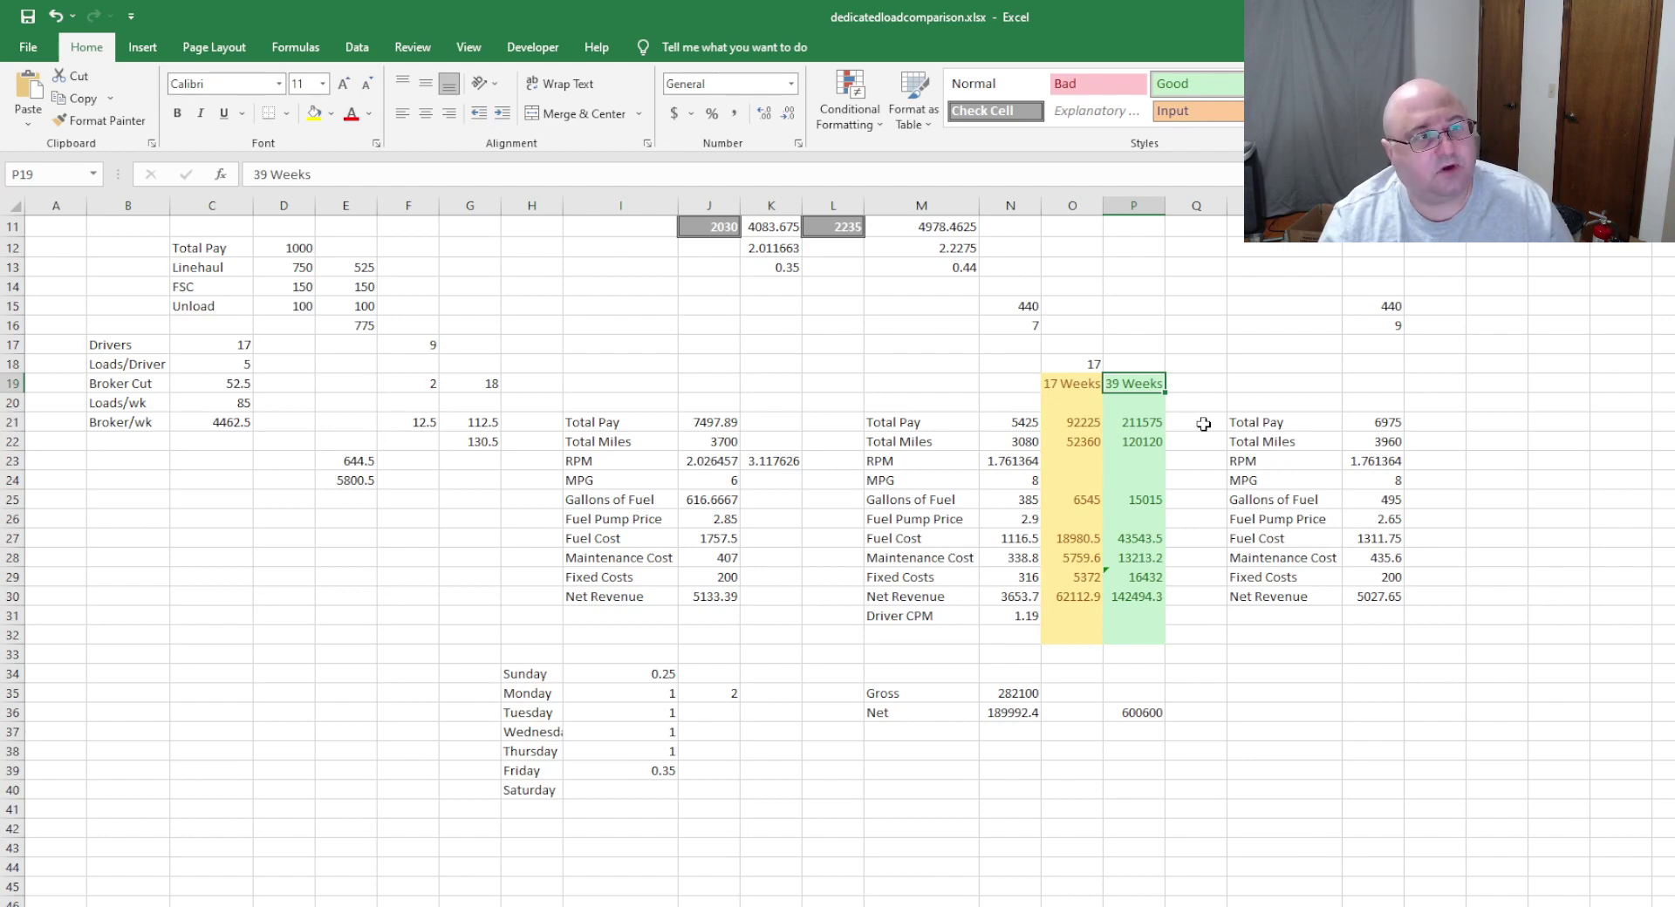
click(1188, 386)
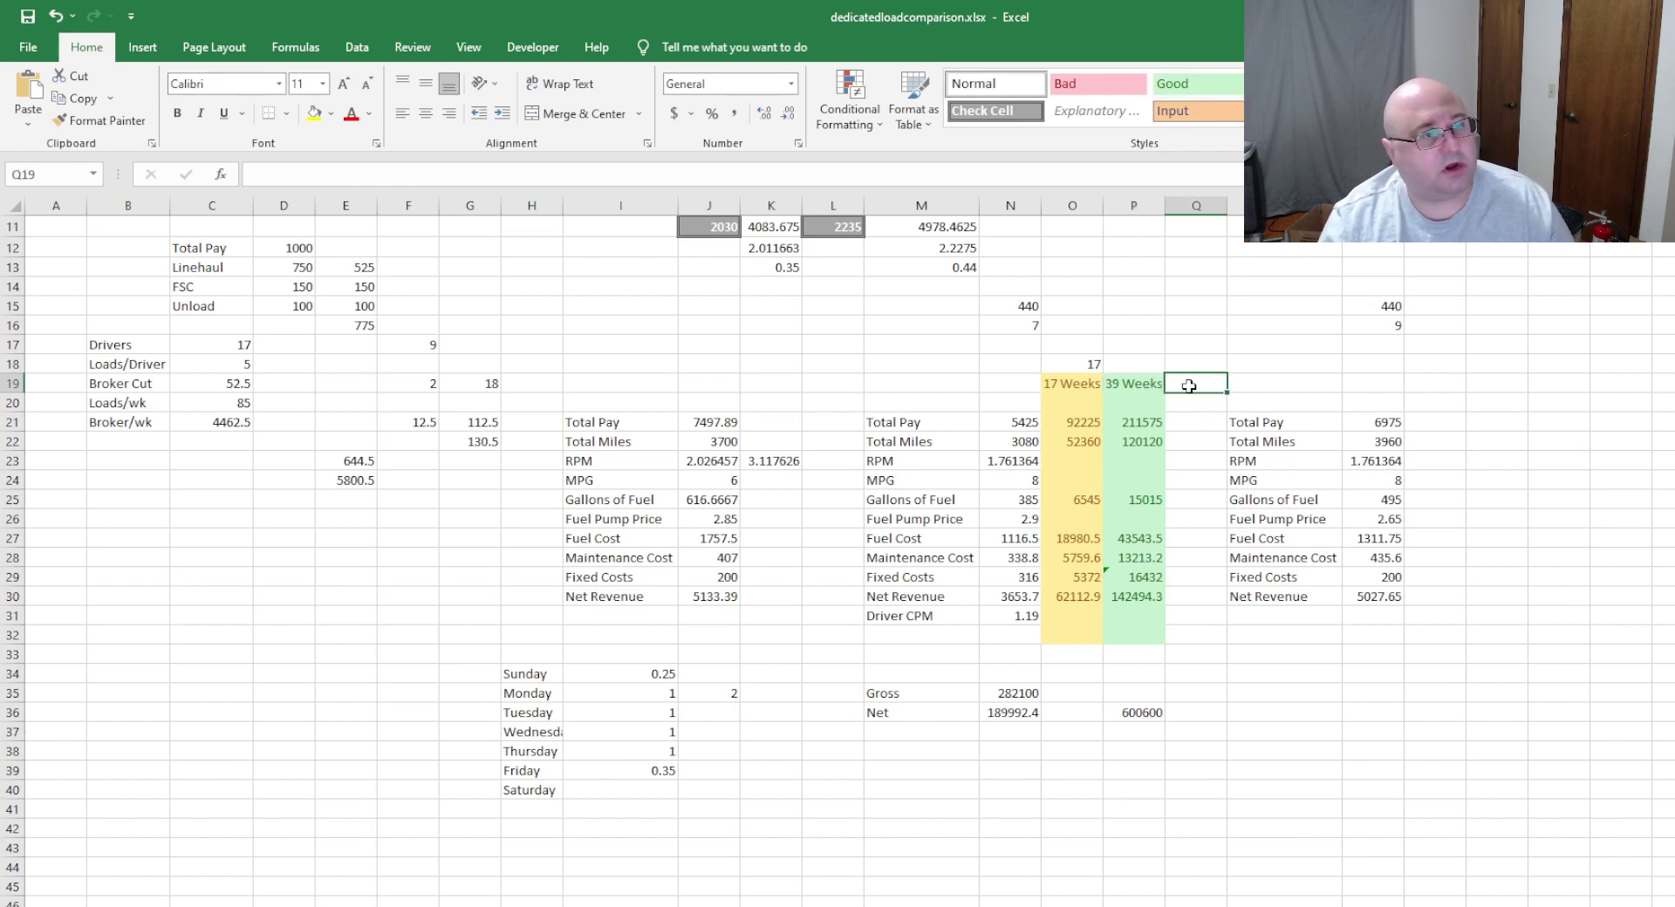
click(1141, 382)
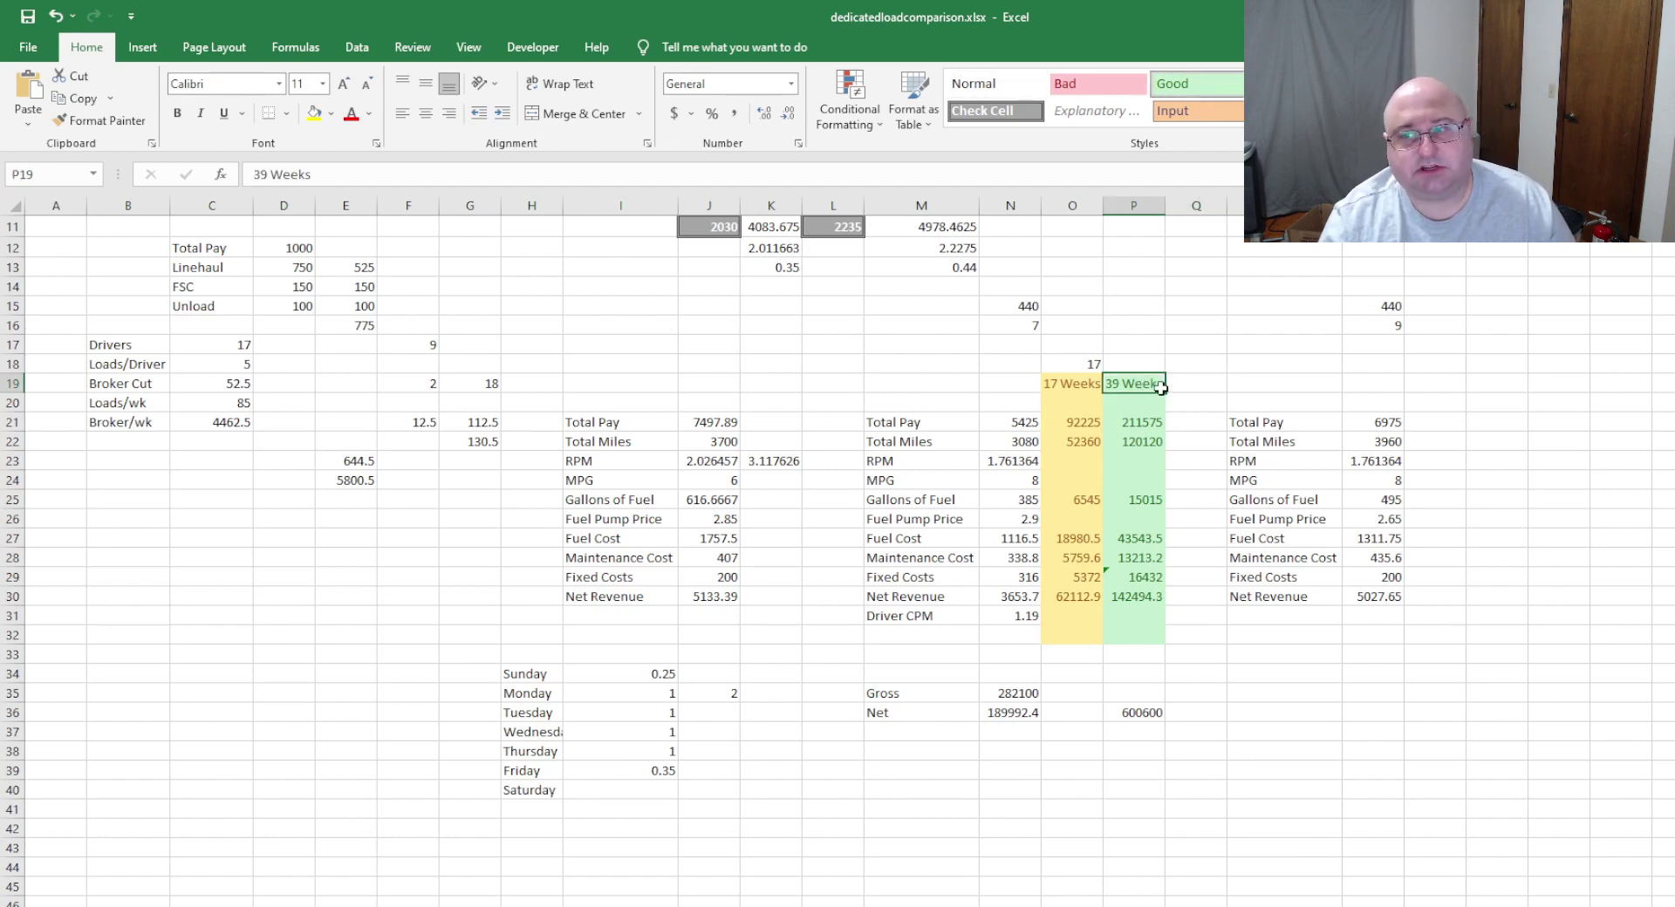
click(1191, 383)
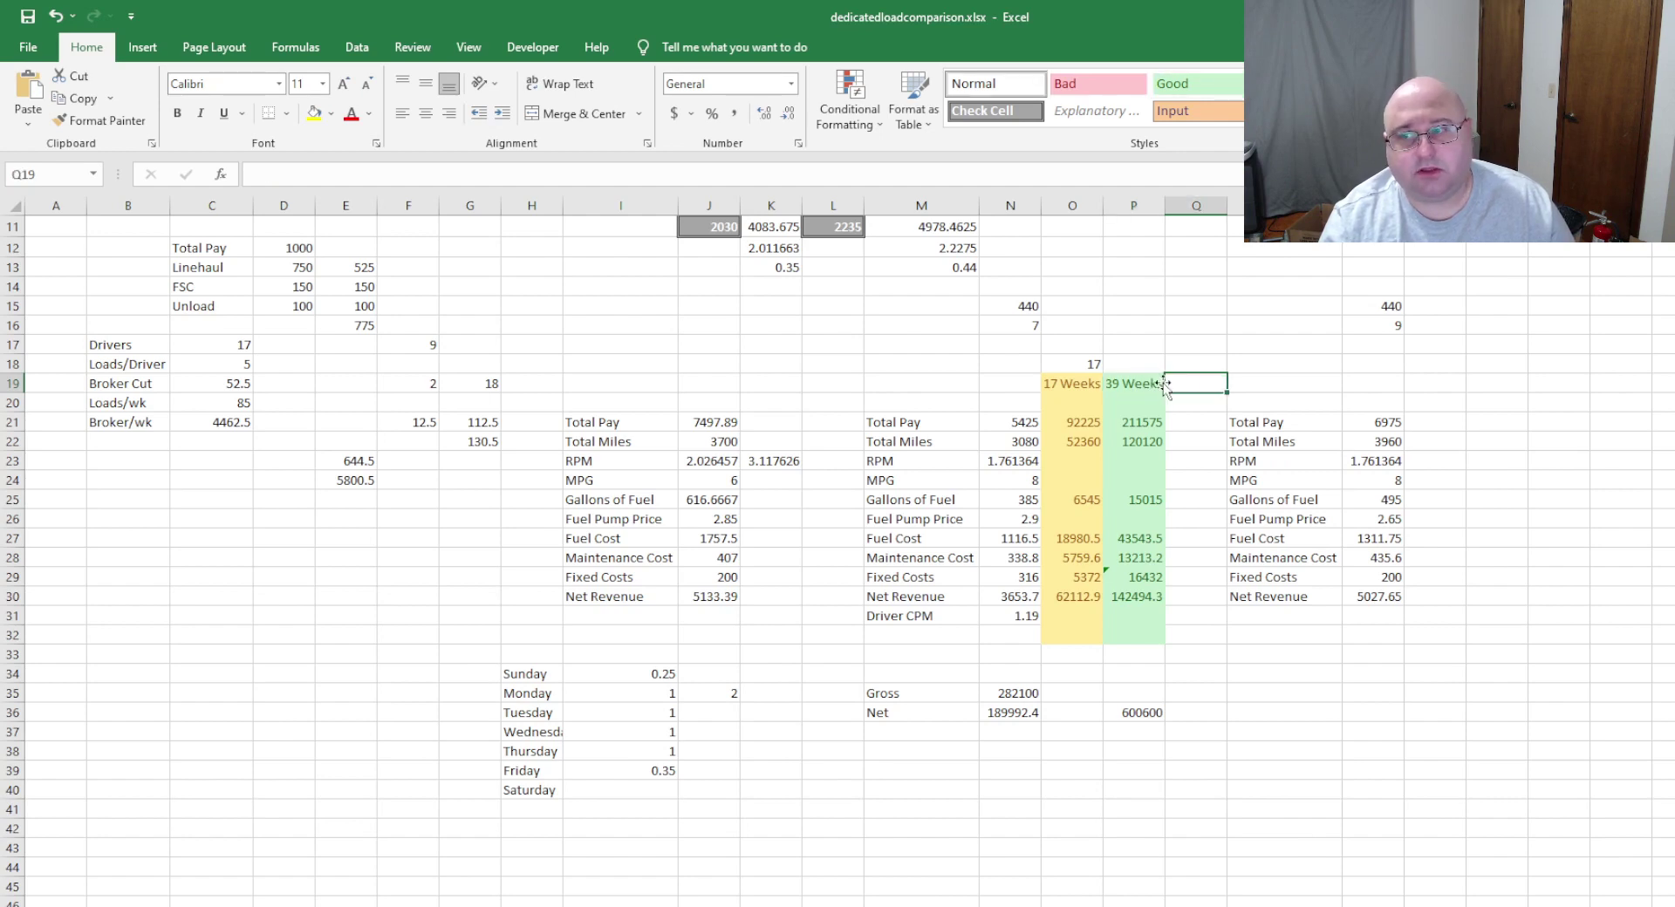
click(1140, 424)
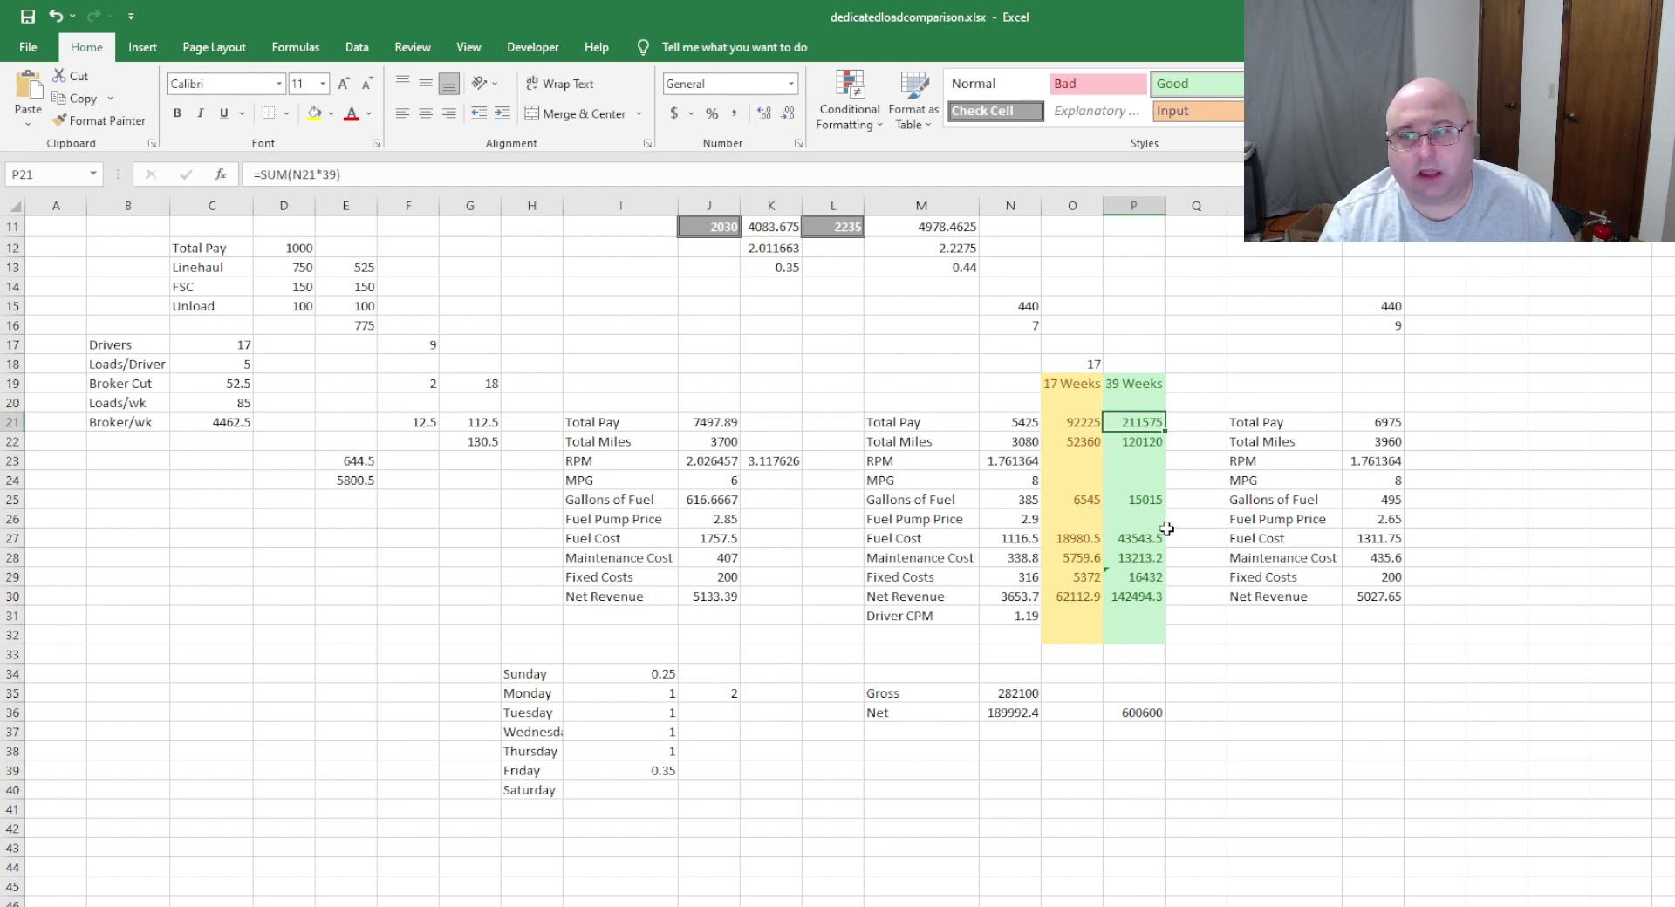
click(1135, 441)
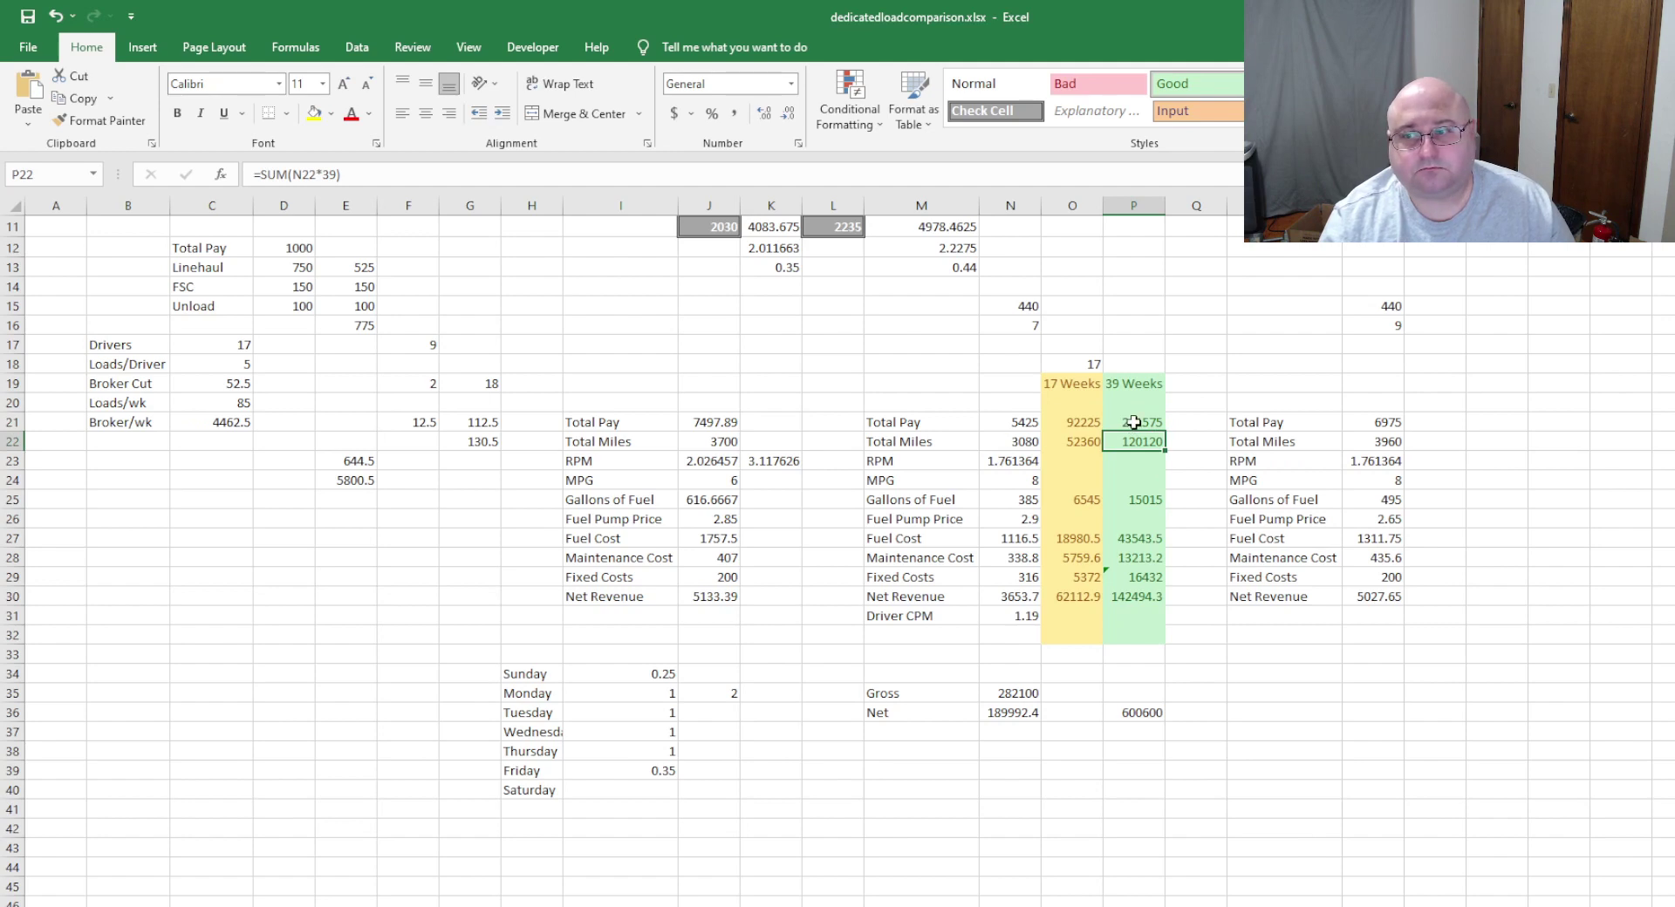
click(1133, 423)
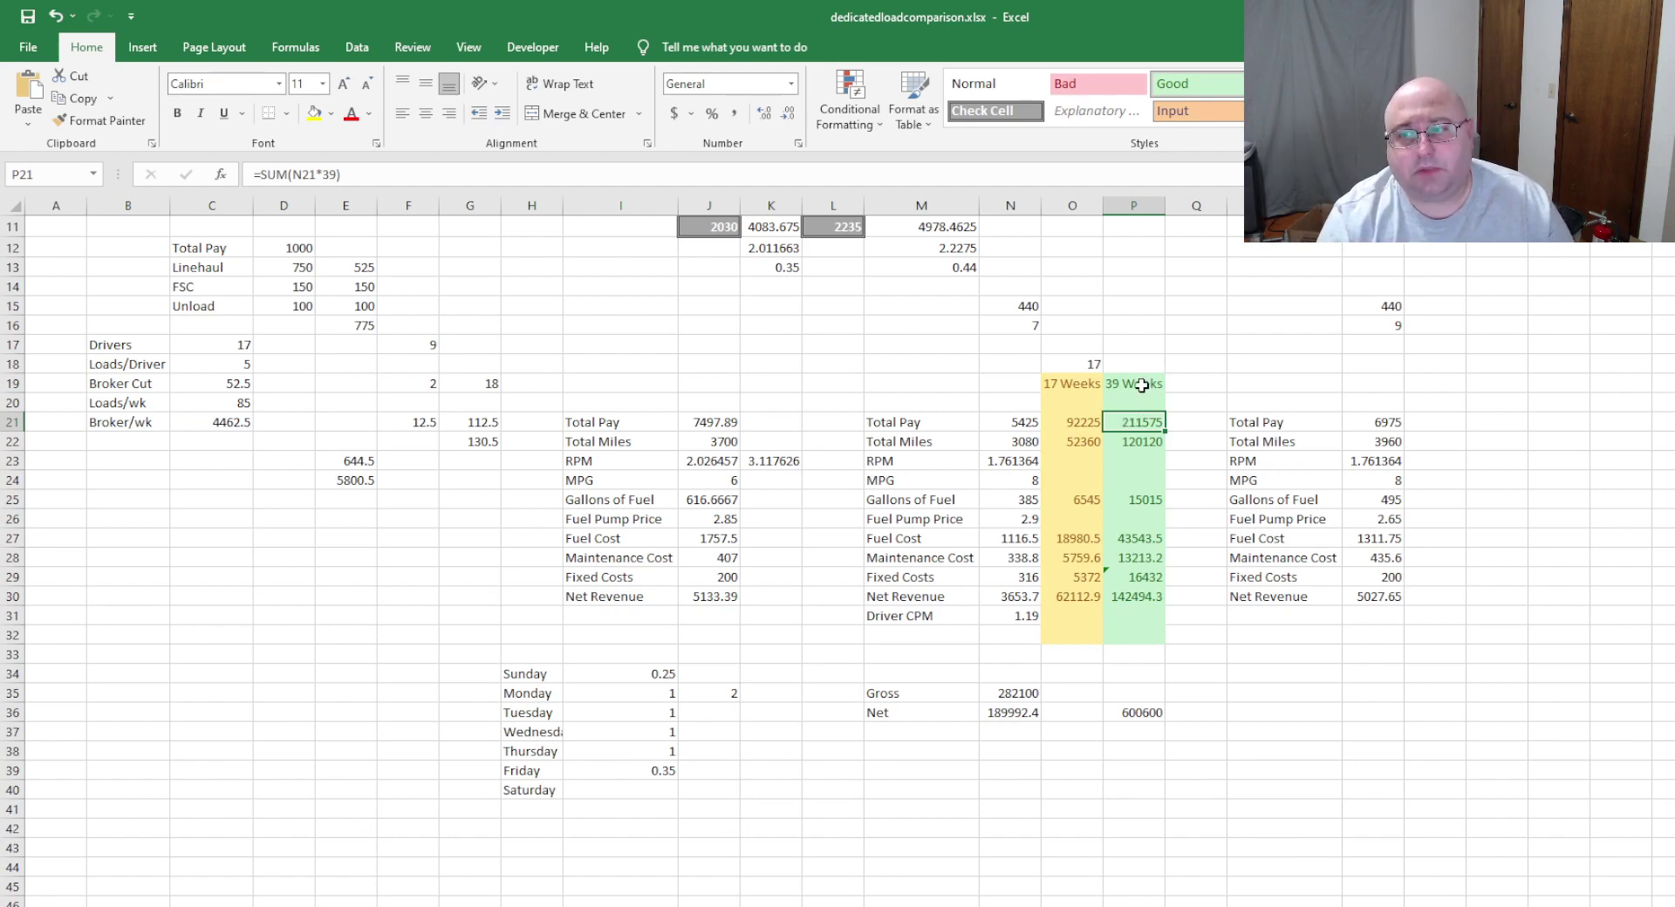
click(1144, 385)
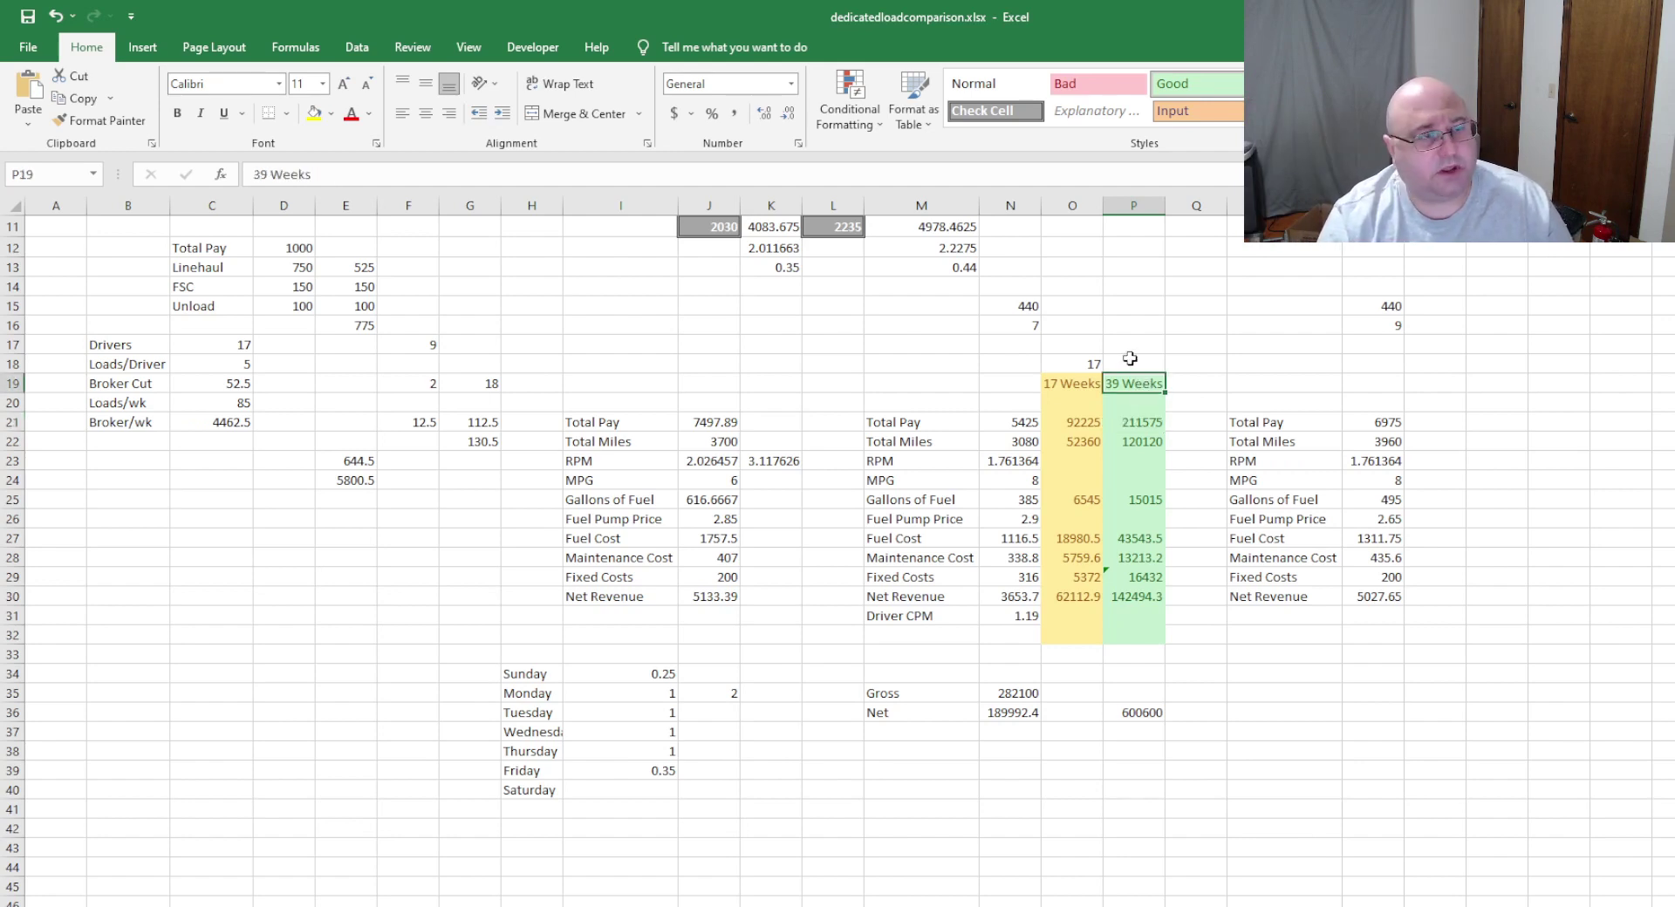
- Compare the Total Pay of the 17 Weeks and 39 Weeks columns in cells O21 and P21
click(1134, 425)
click(1085, 426)
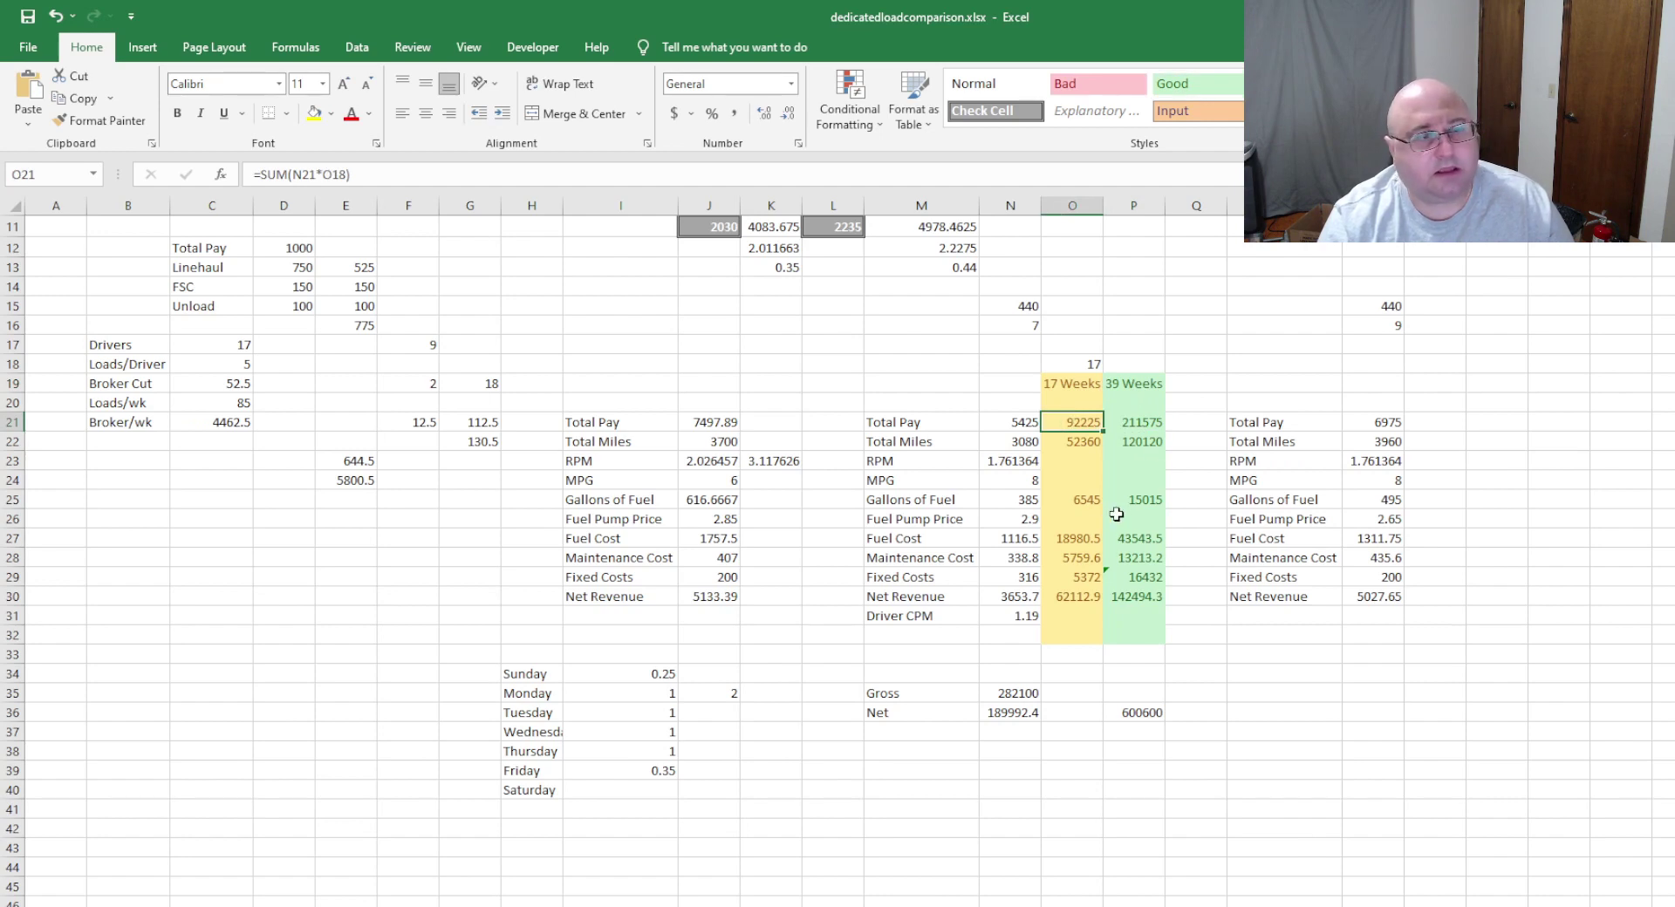
click(1083, 442)
click(1073, 385)
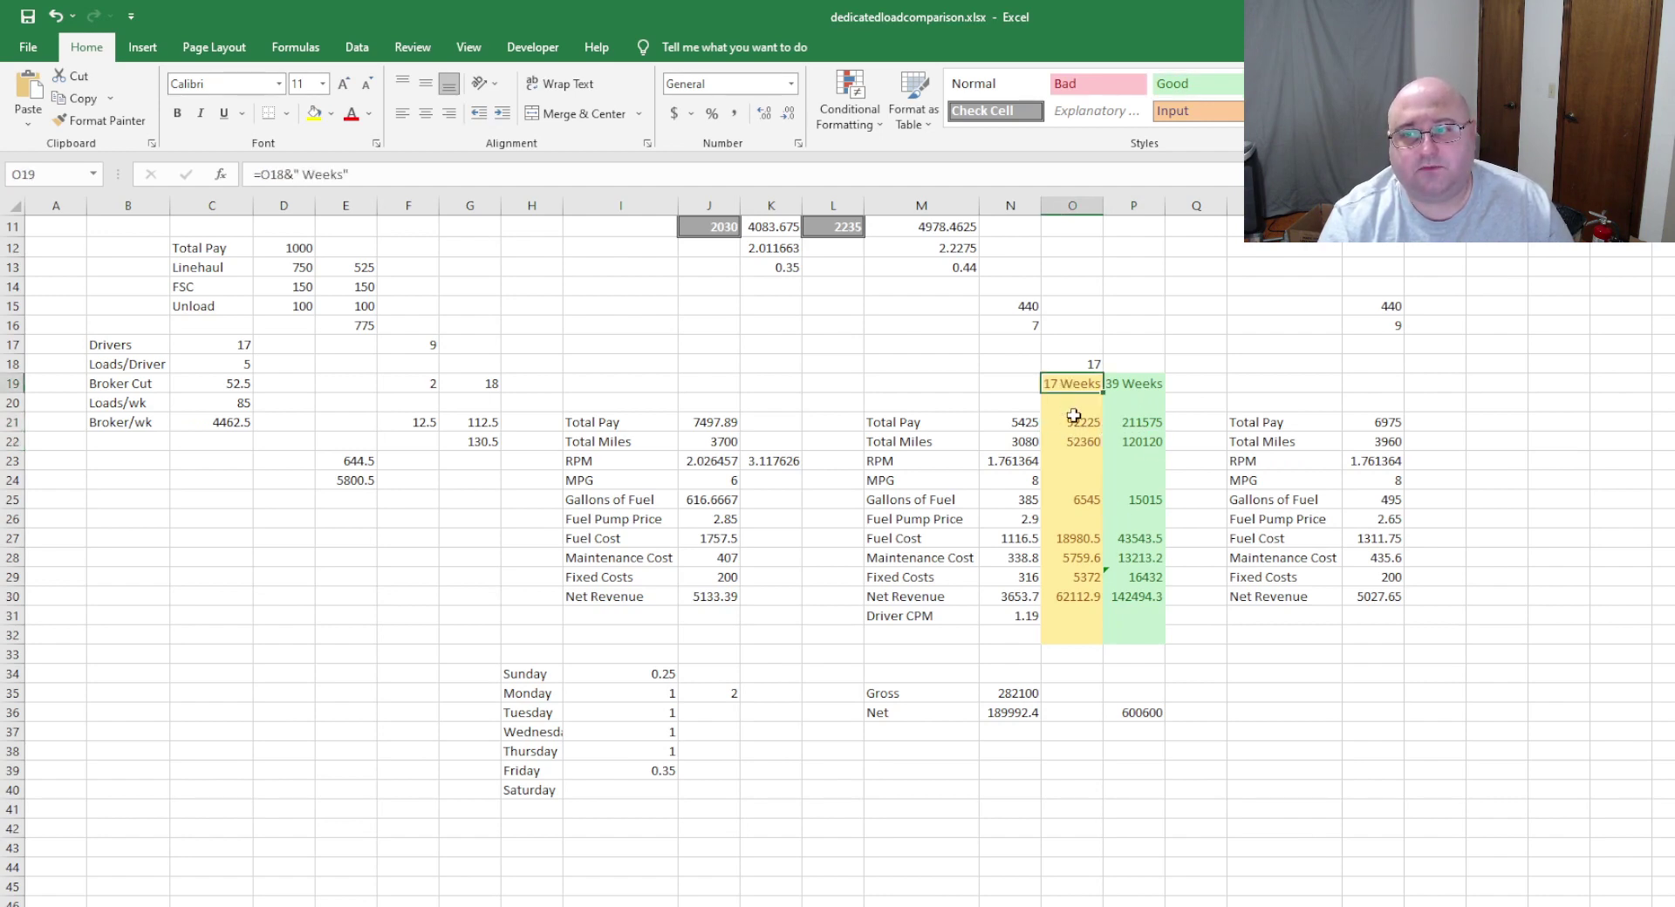
click(1074, 424)
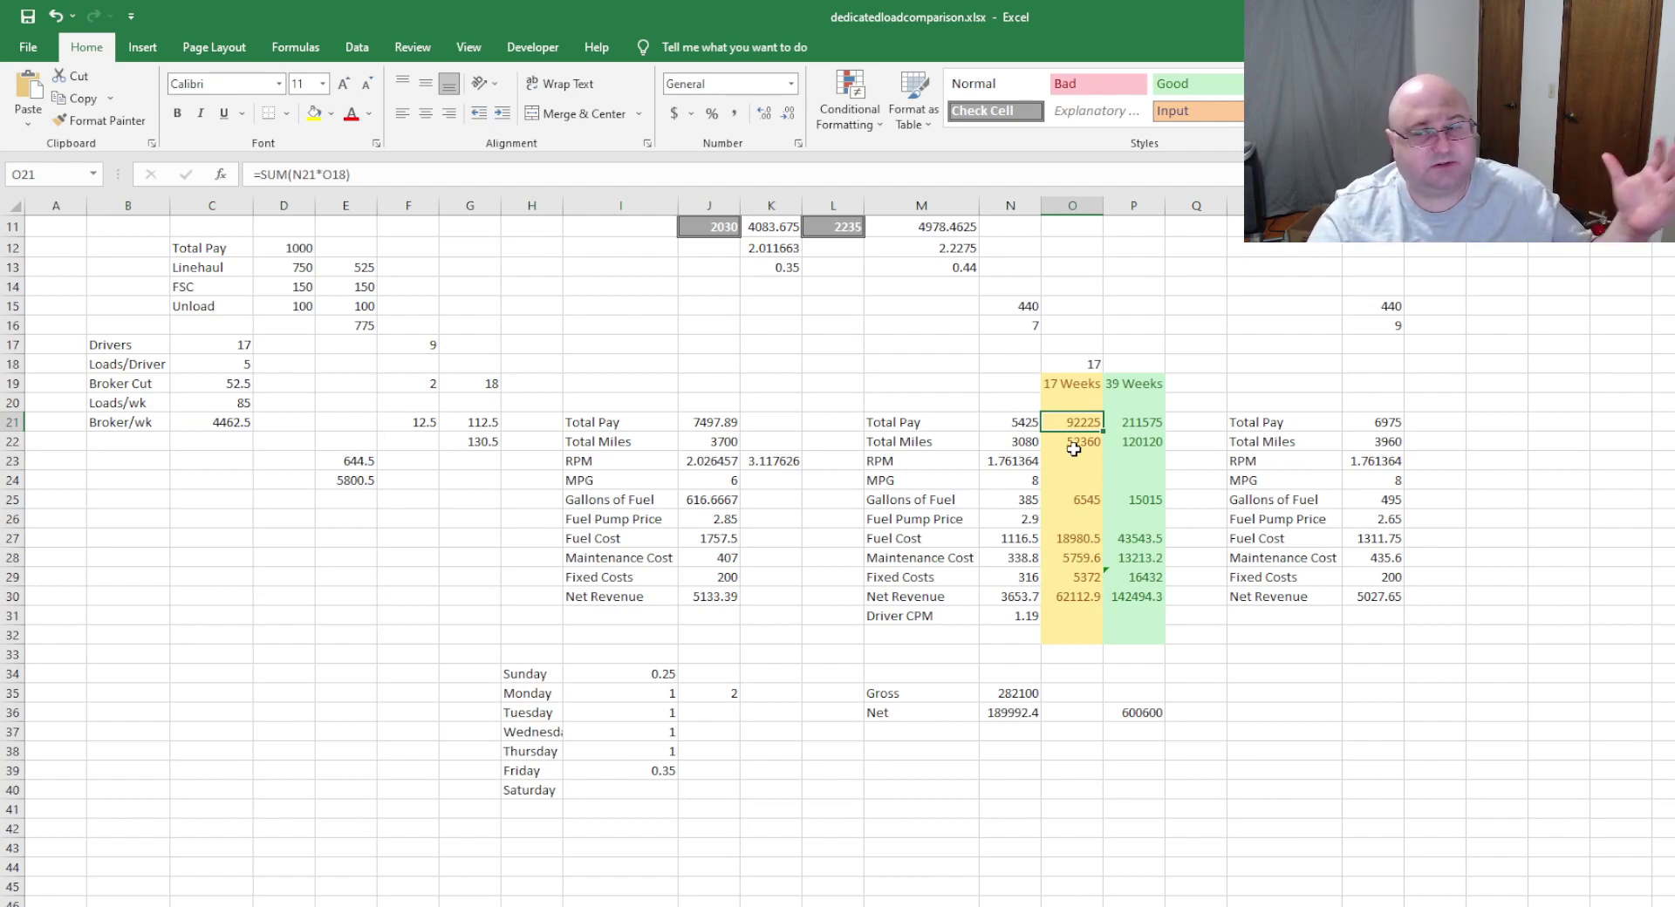
click(1152, 425)
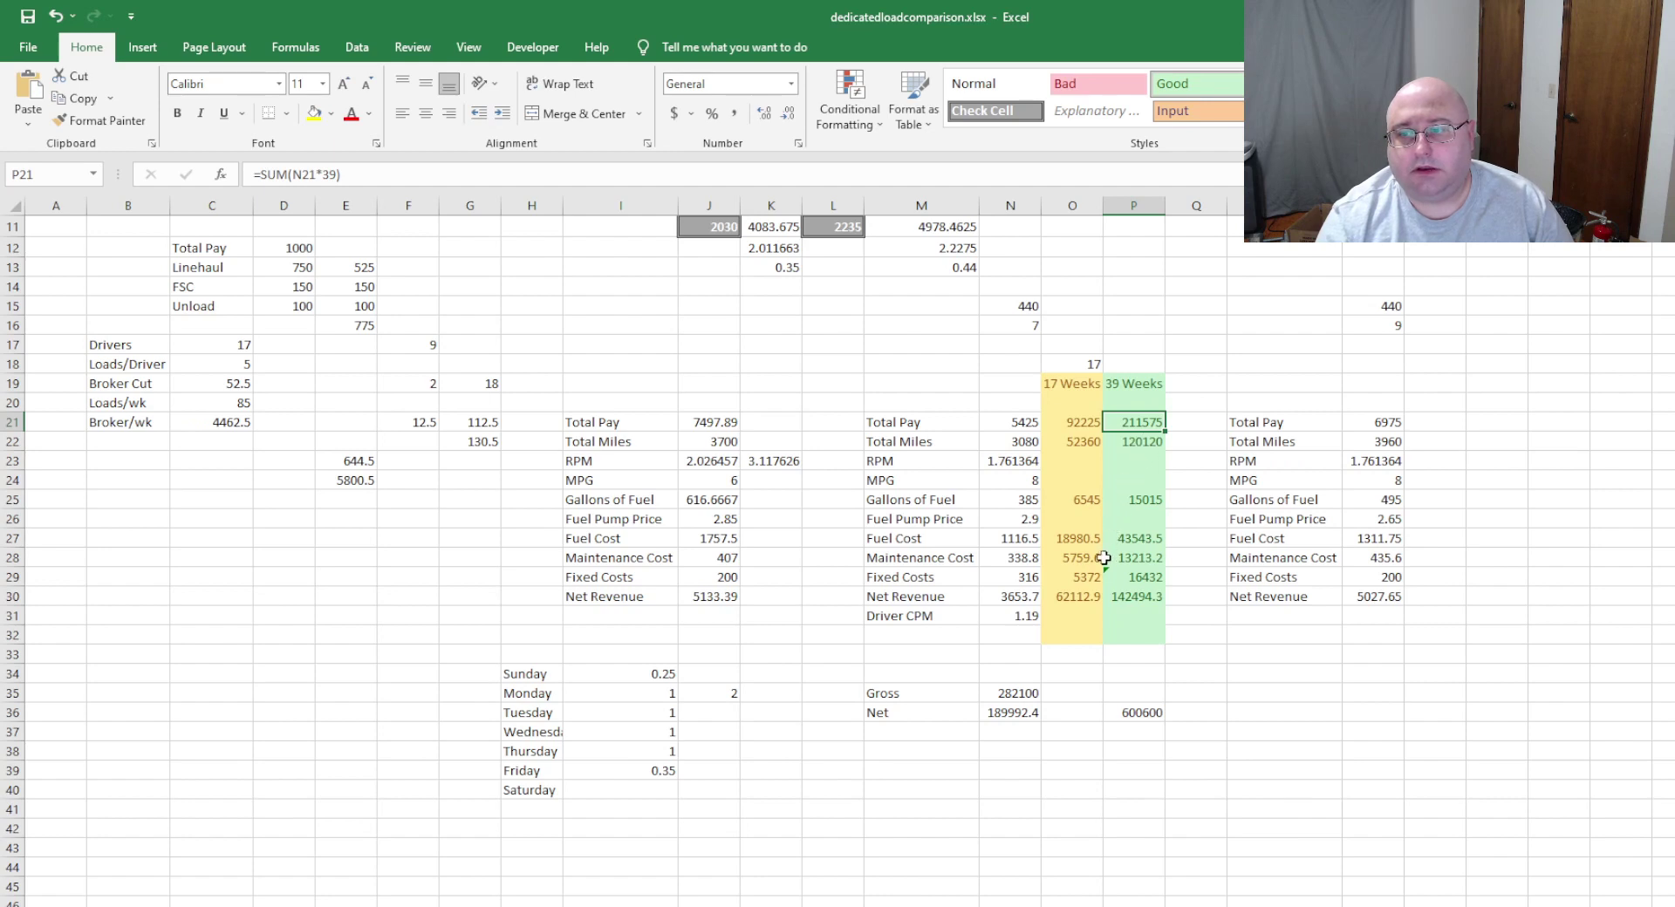
- Compare the Net Revenue of the 17 Weeks and 39 Weeks columns in cells O30 and P30
click(1082, 598)
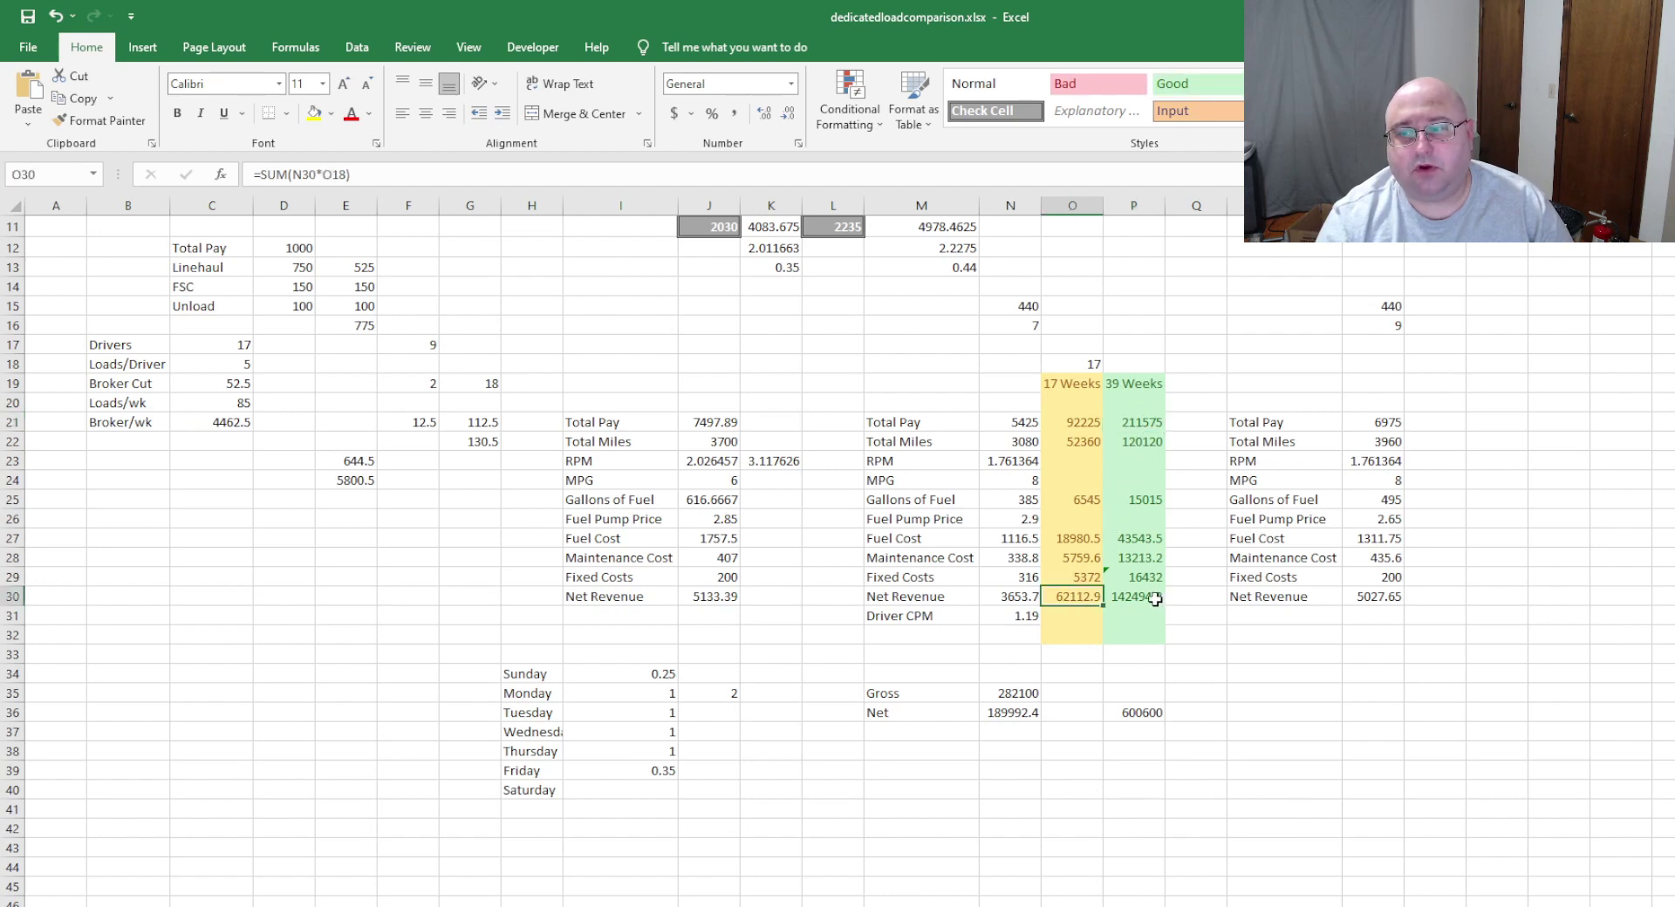
click(1138, 602)
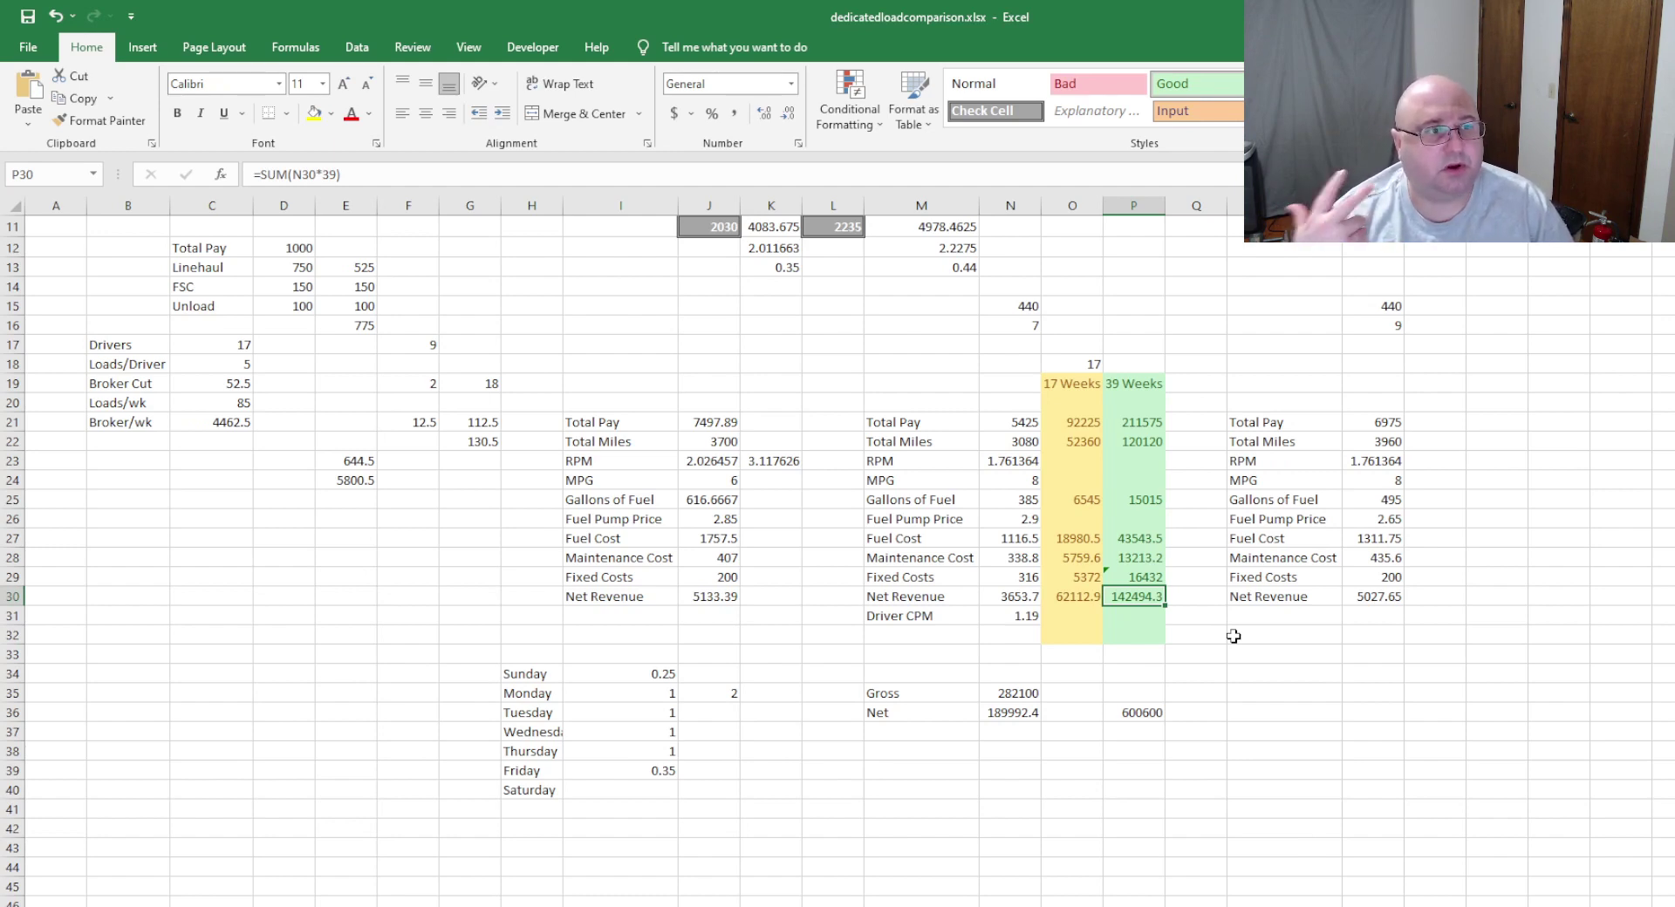
click(1191, 620)
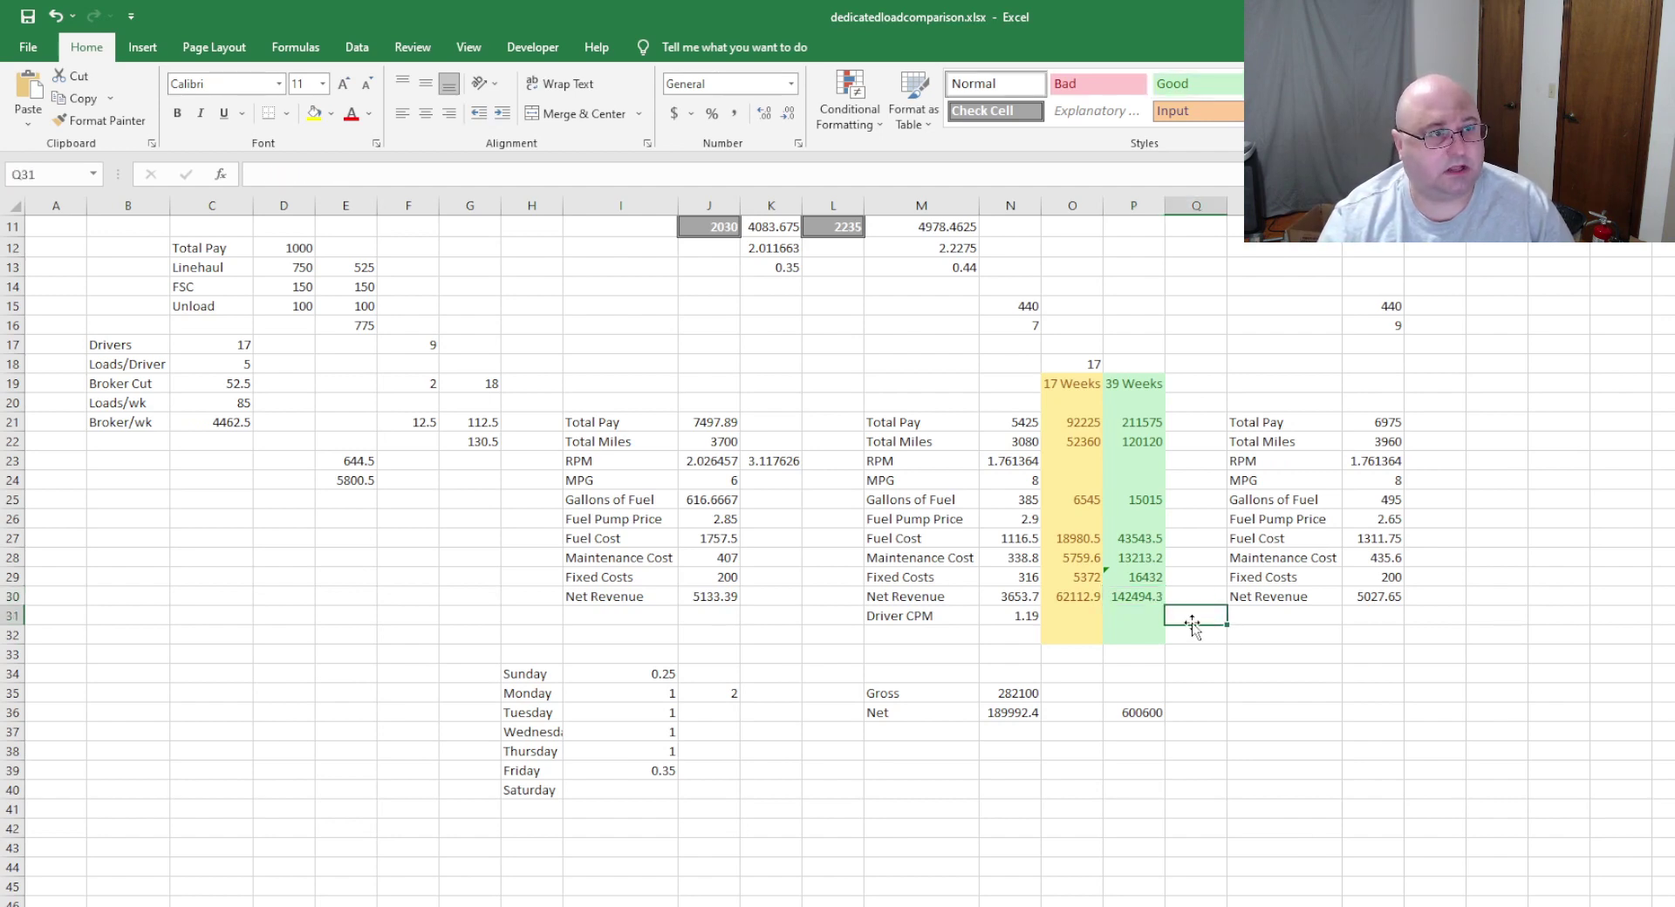
click(1080, 599)
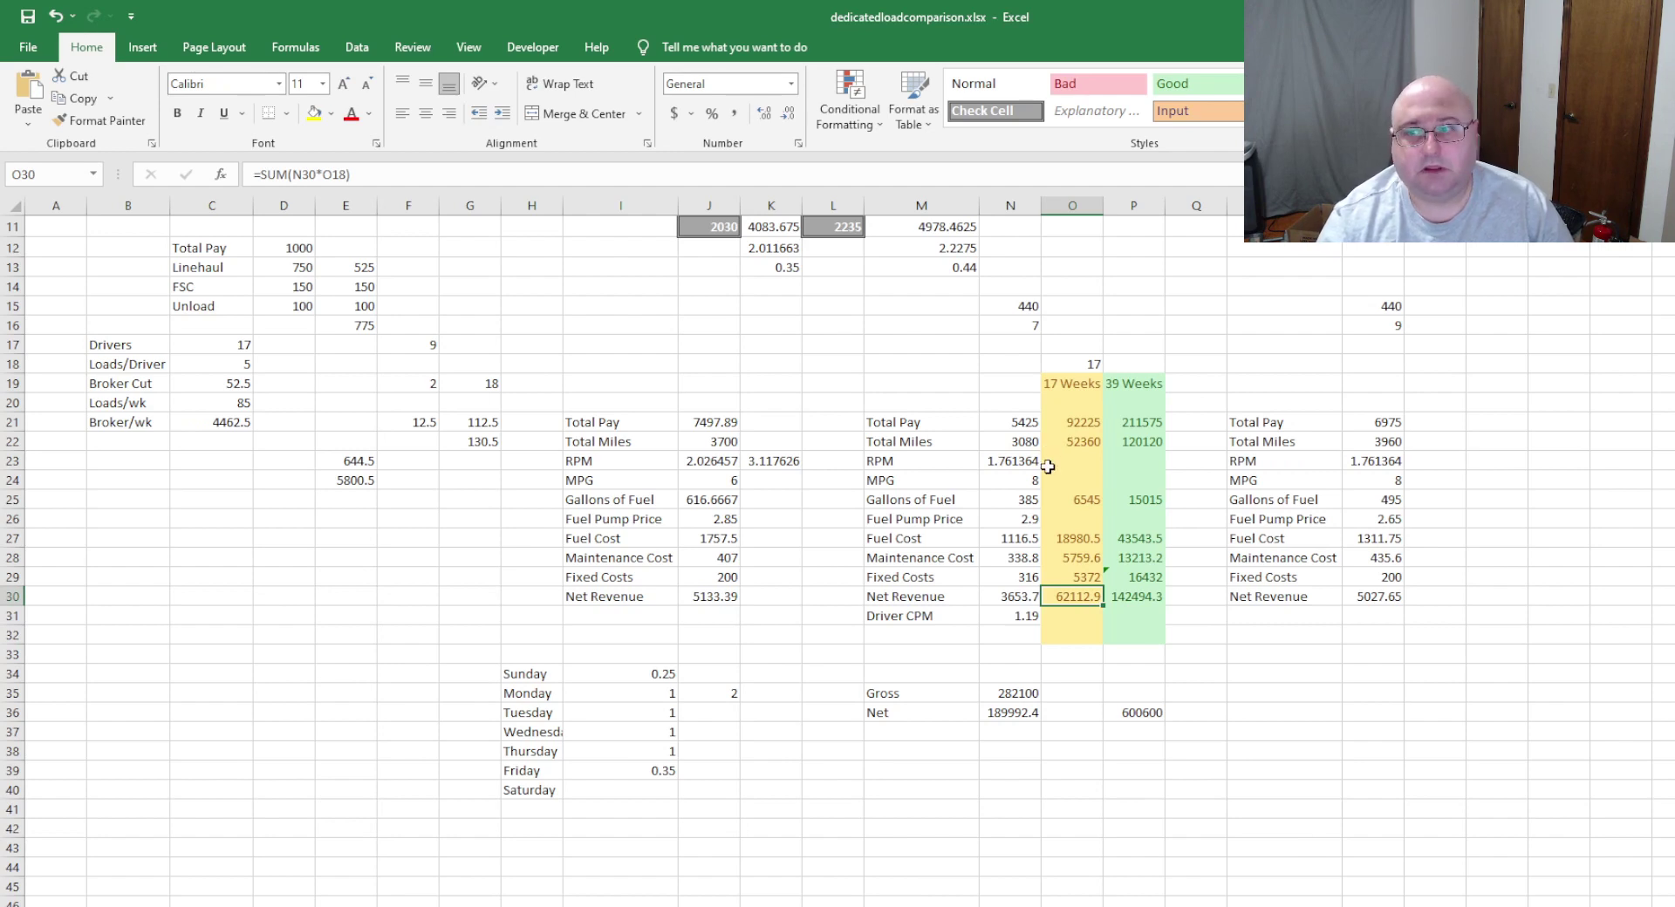
click(1144, 600)
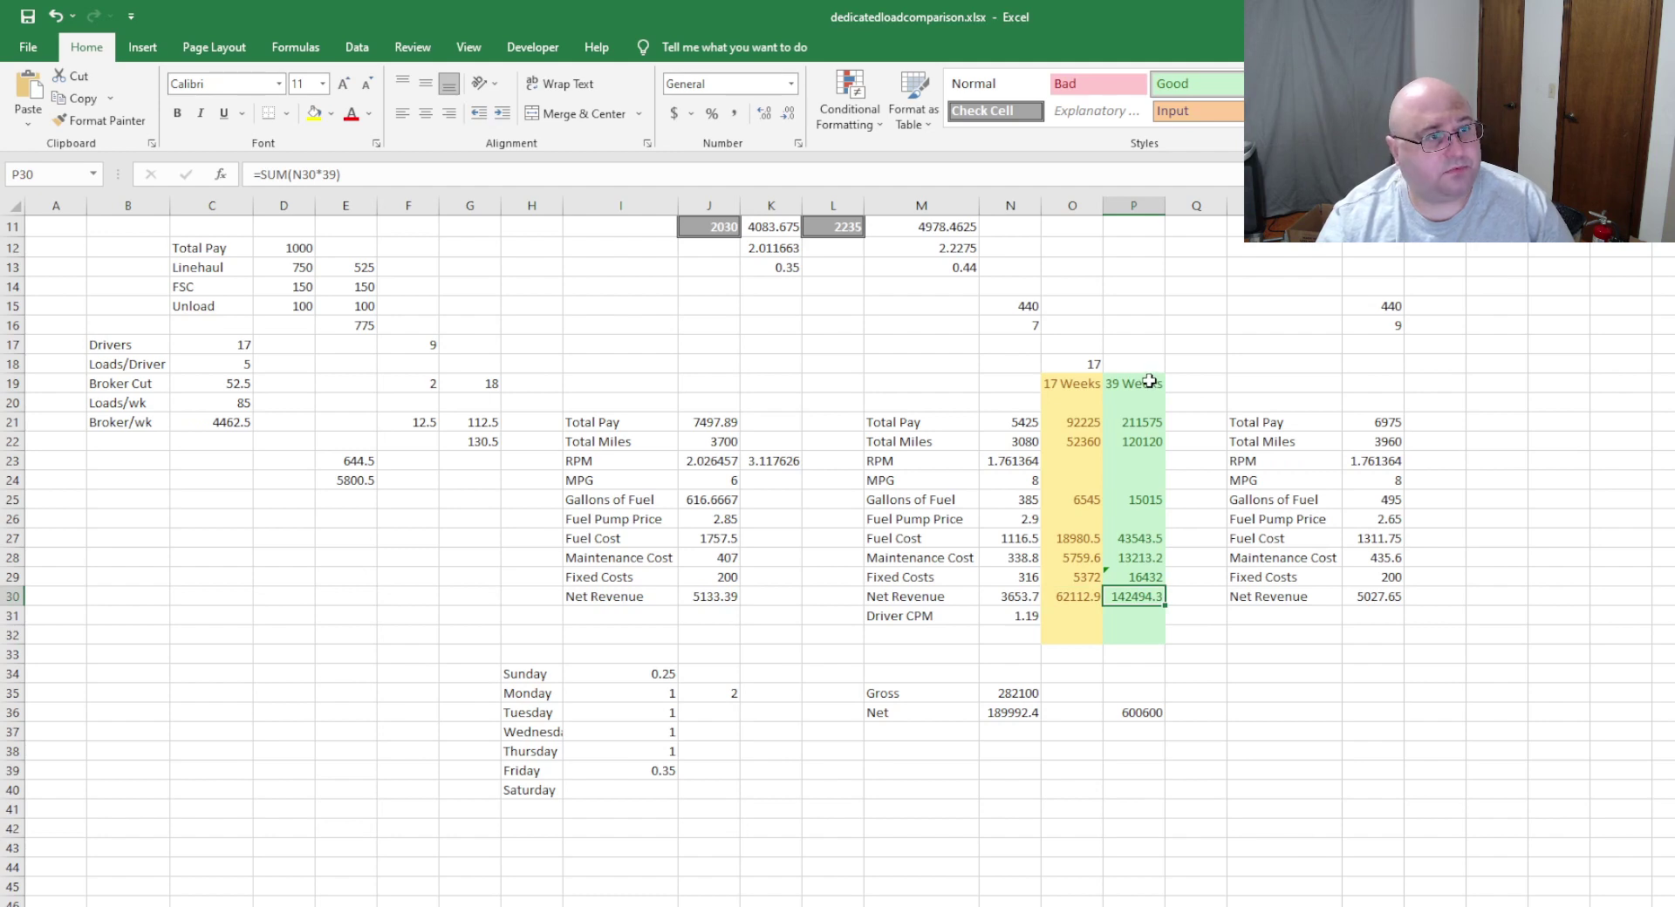
click(1134, 620)
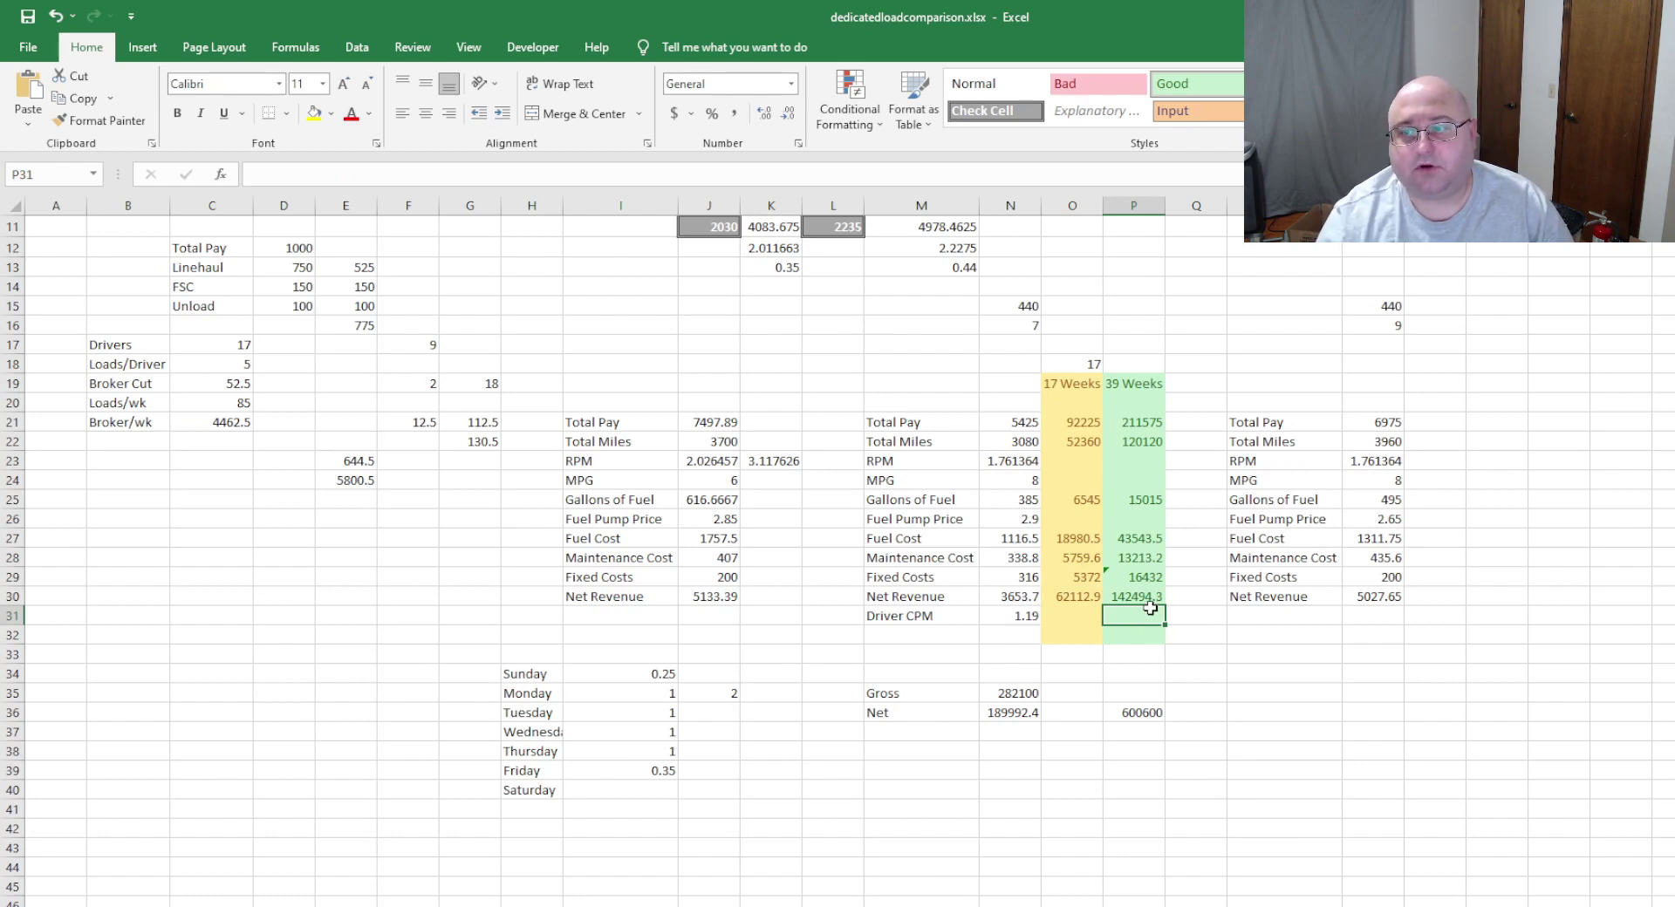
key(Up)
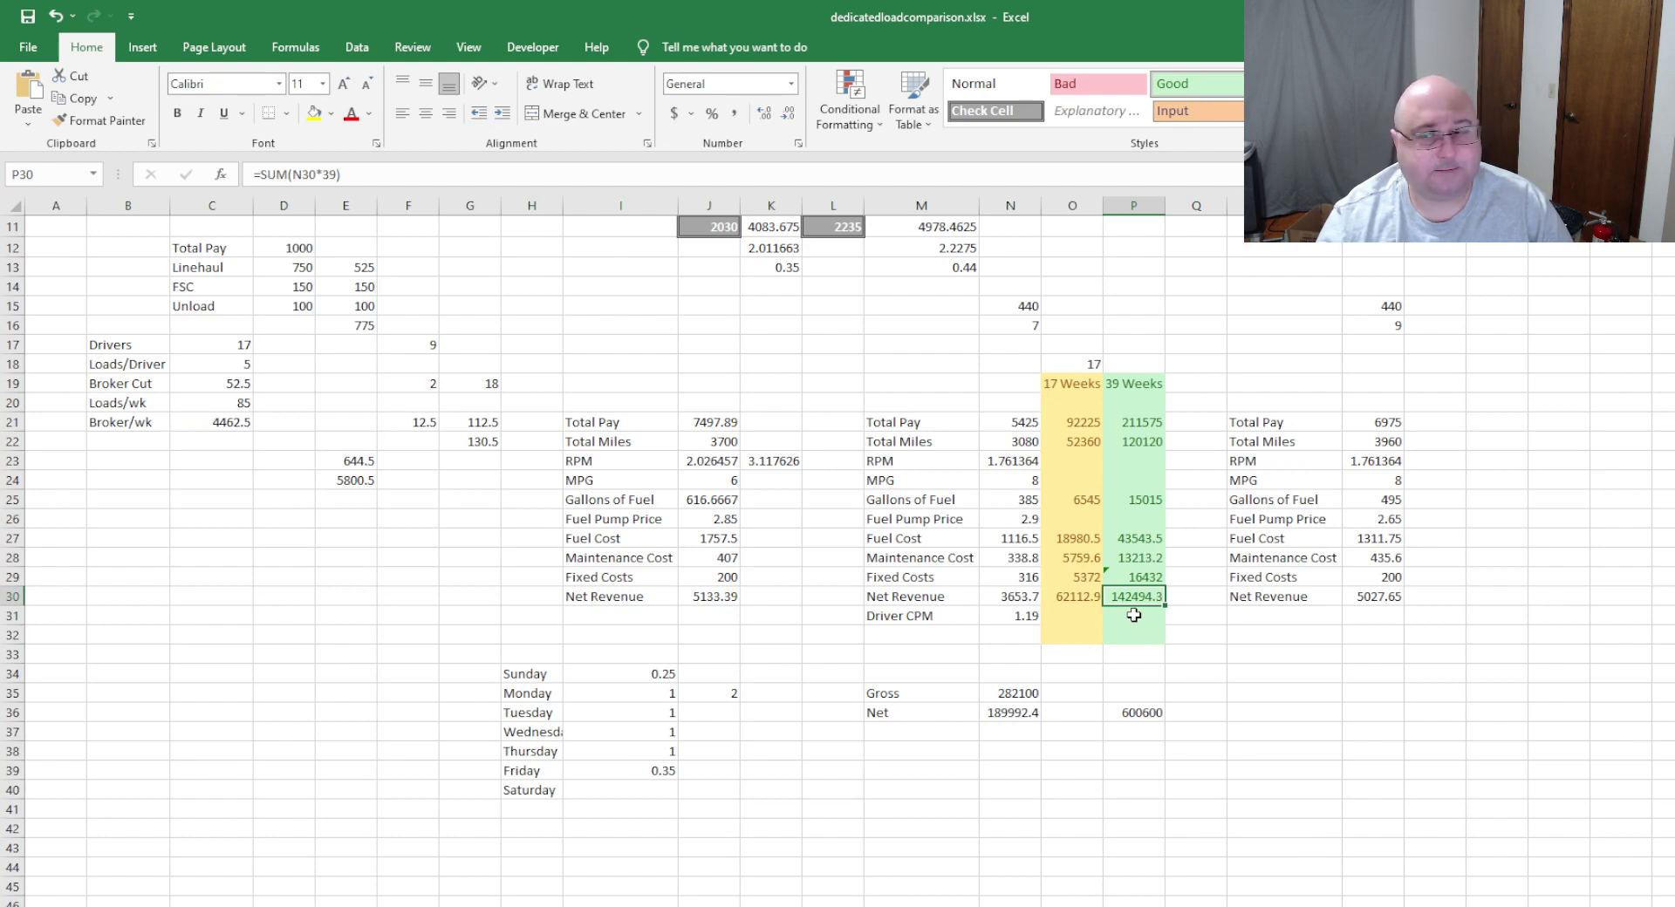
click(1133, 615)
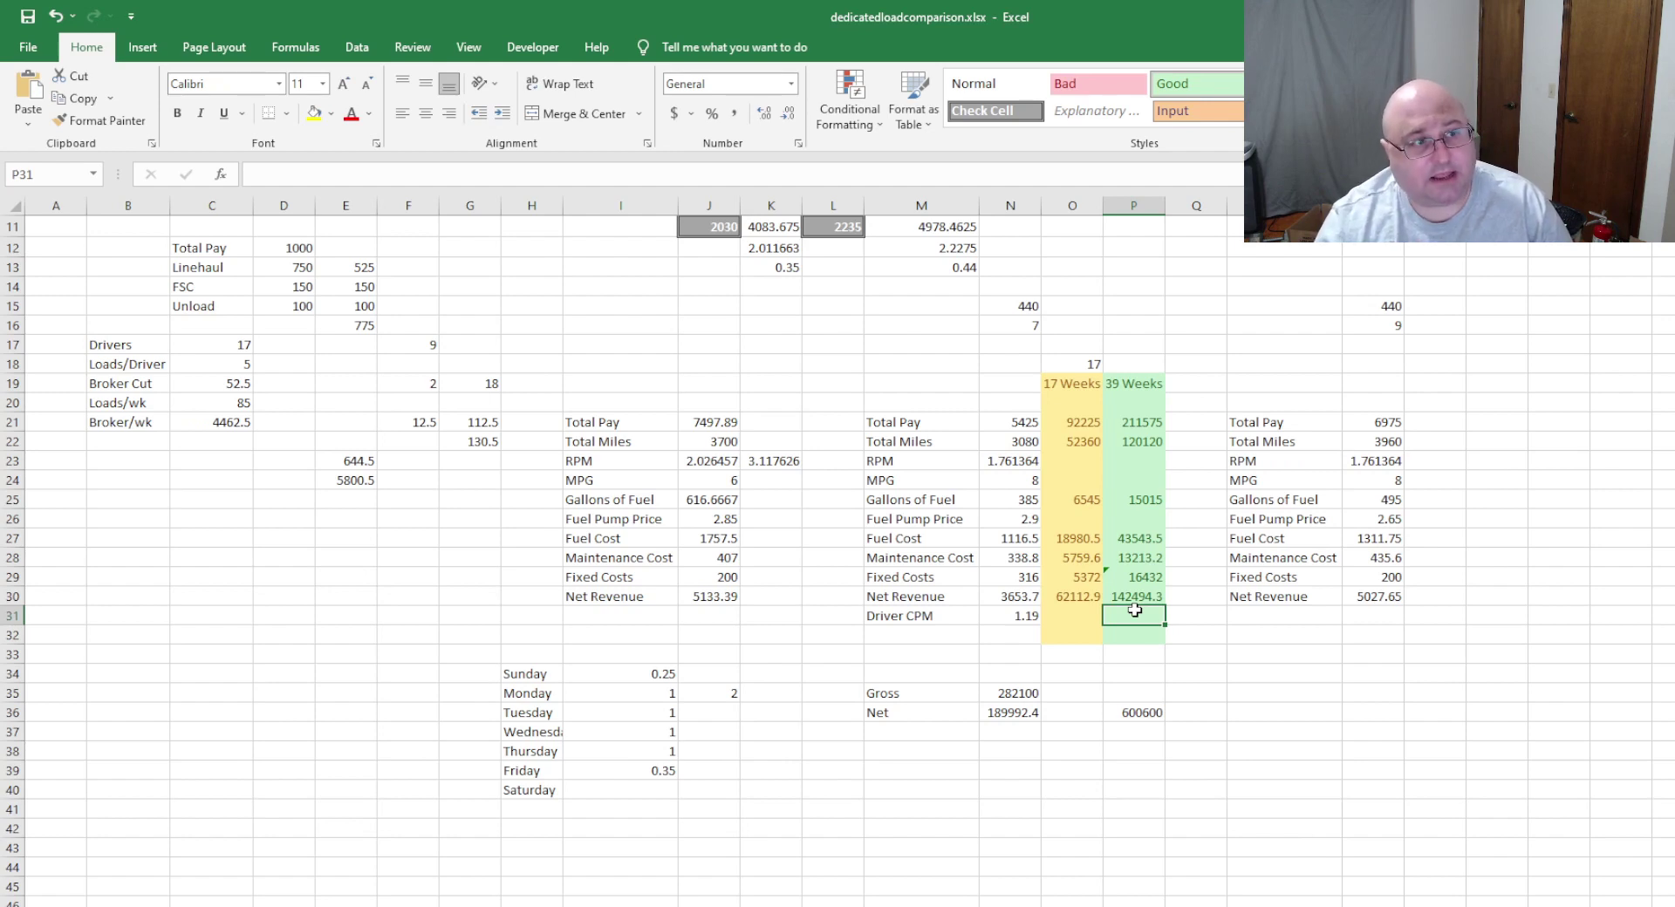
- Set the weekly Fixed Costs in cell N29 to 1800
click(1005, 577)
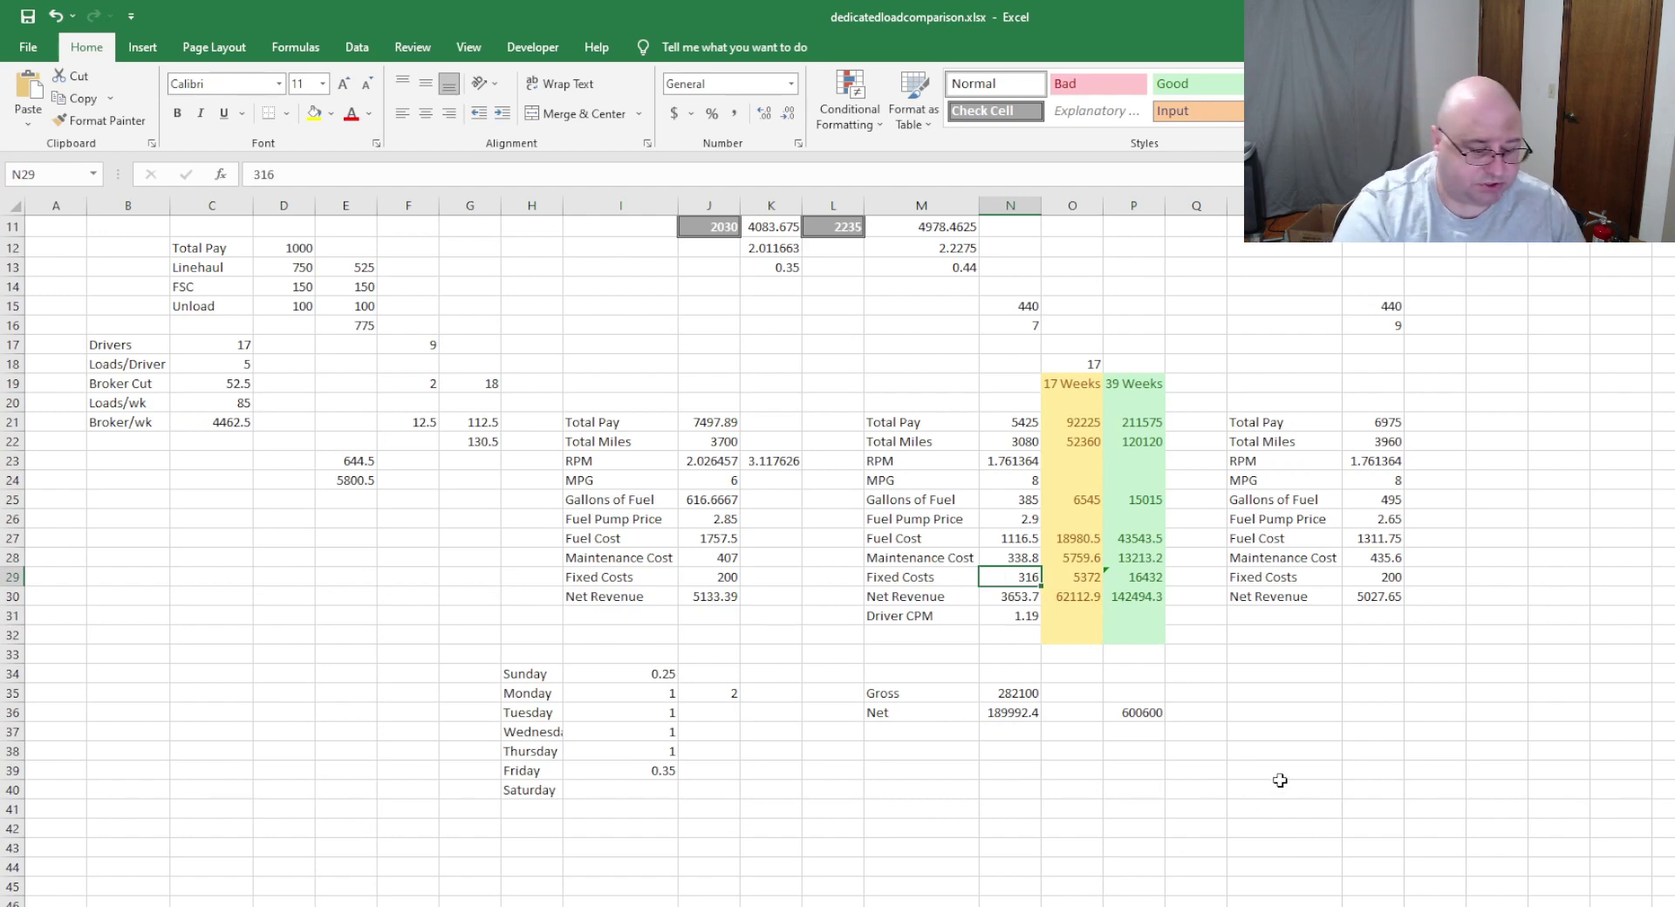
text(1800)
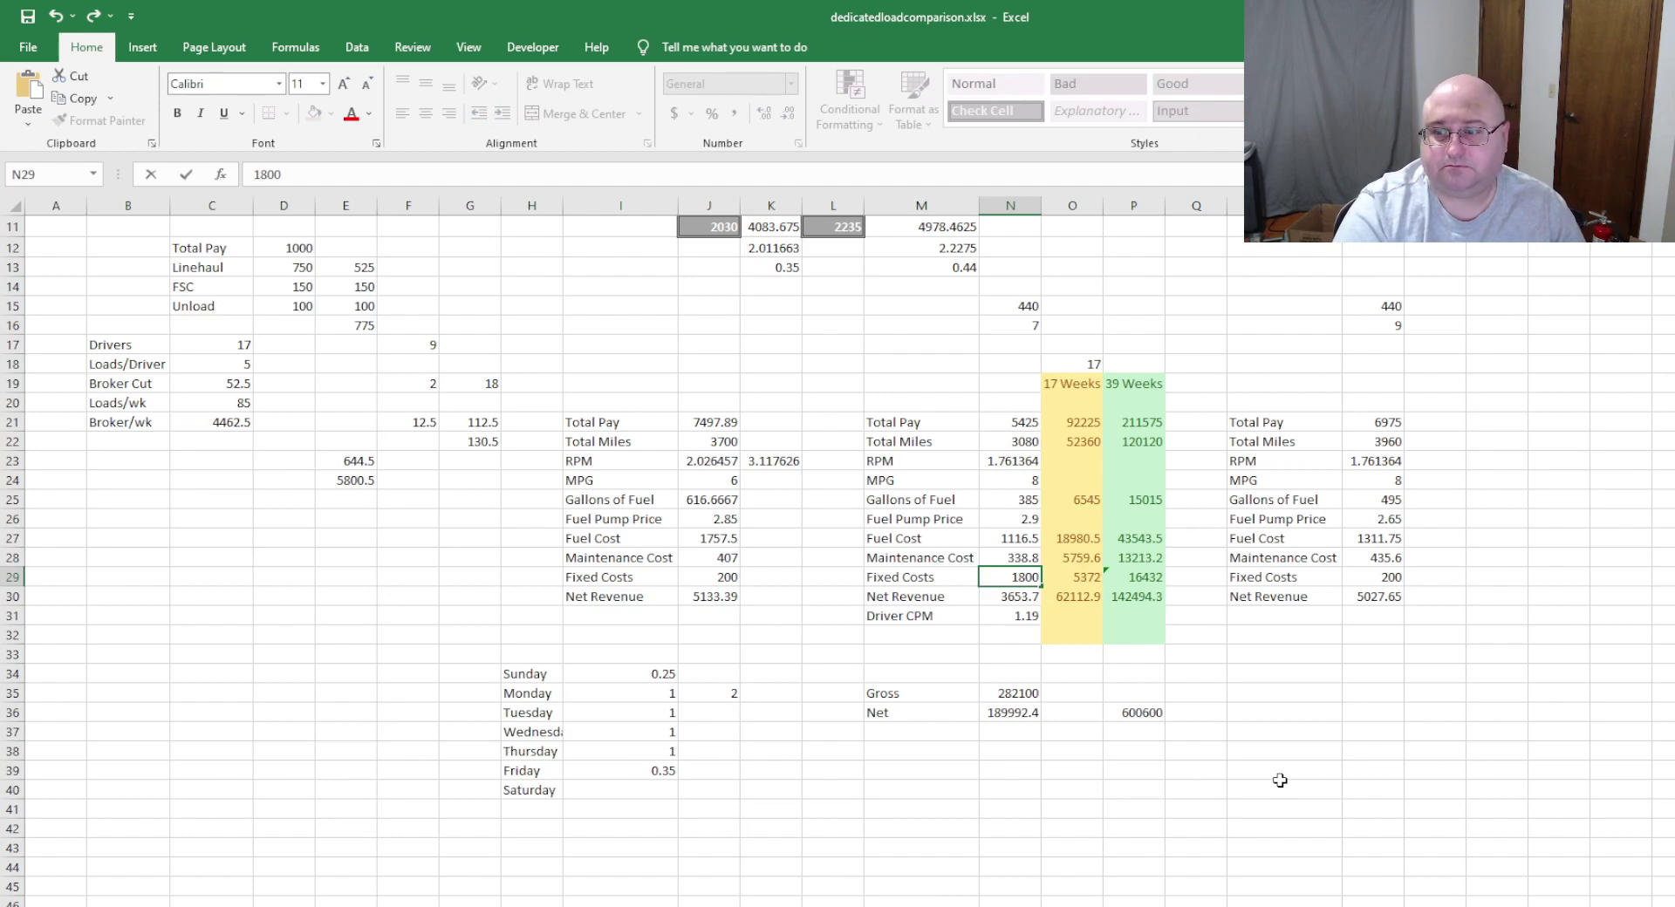
key(Return)
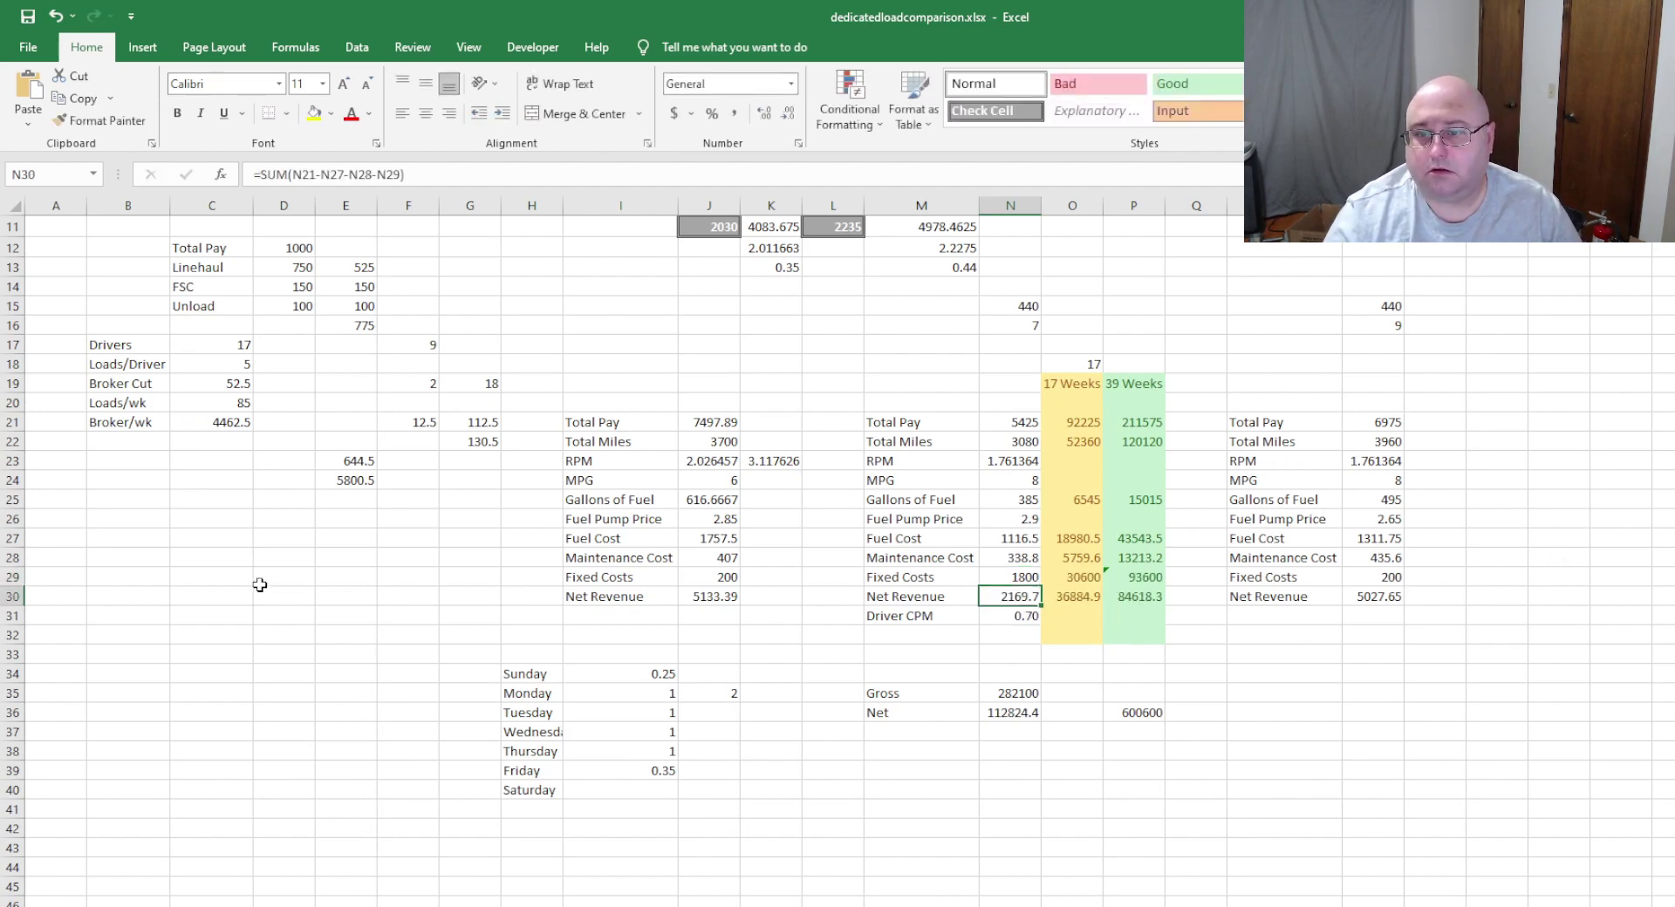
- Record the original fixed cost in cell B34 with the note "fixed cost 316"
click(143, 669)
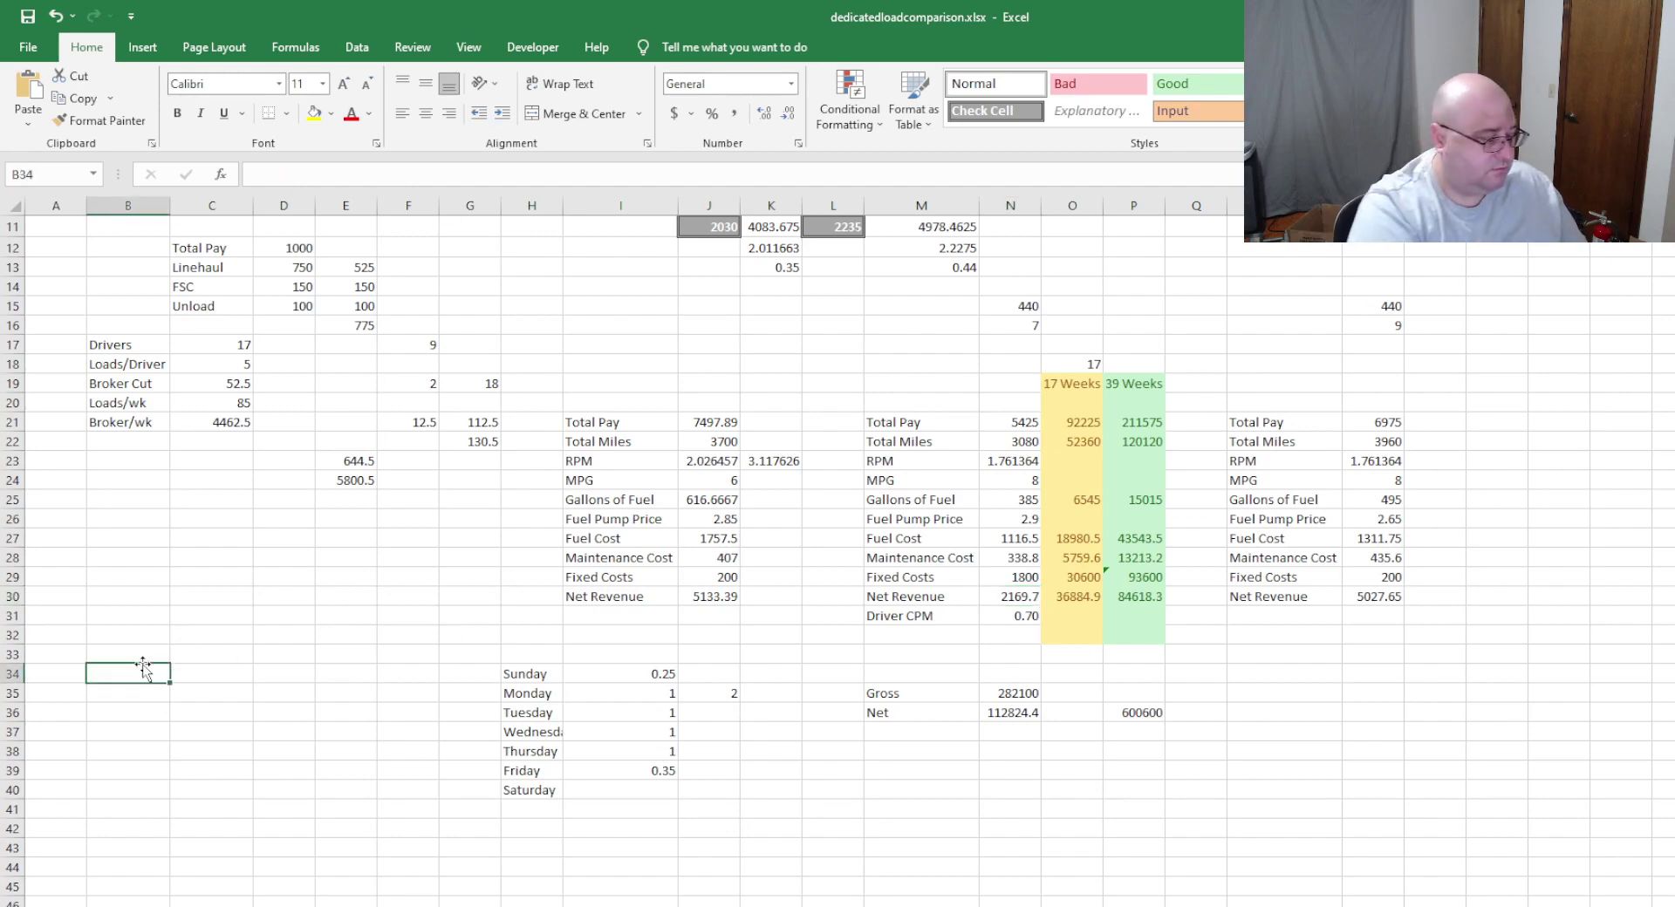
text(fixed cost)
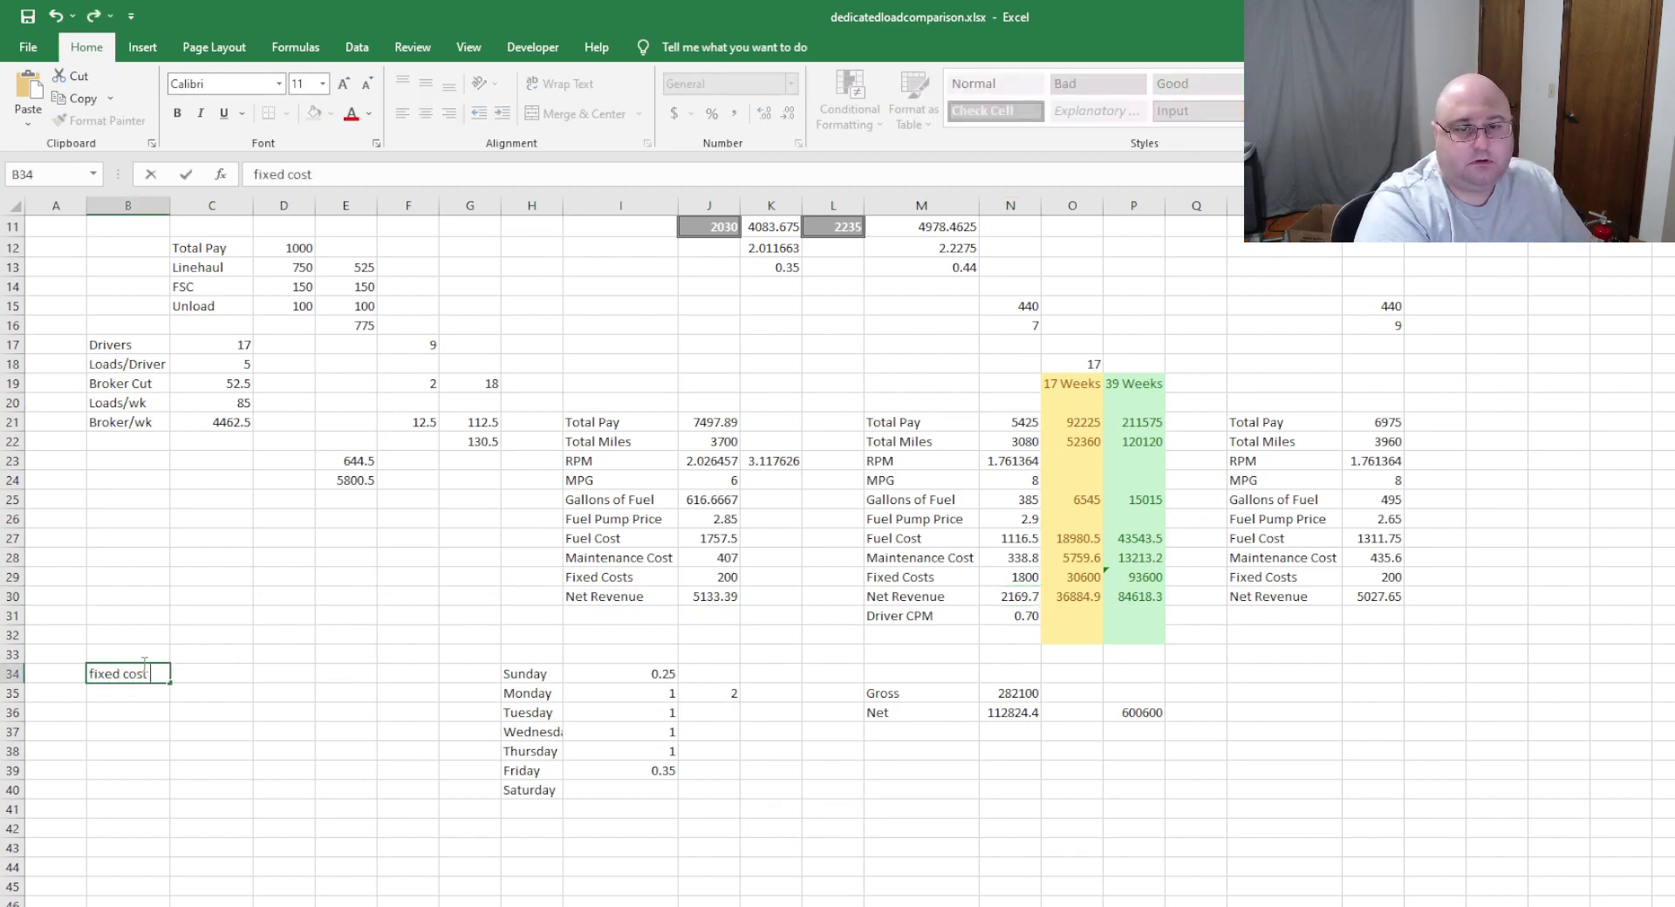
text( 316)
key(Return)
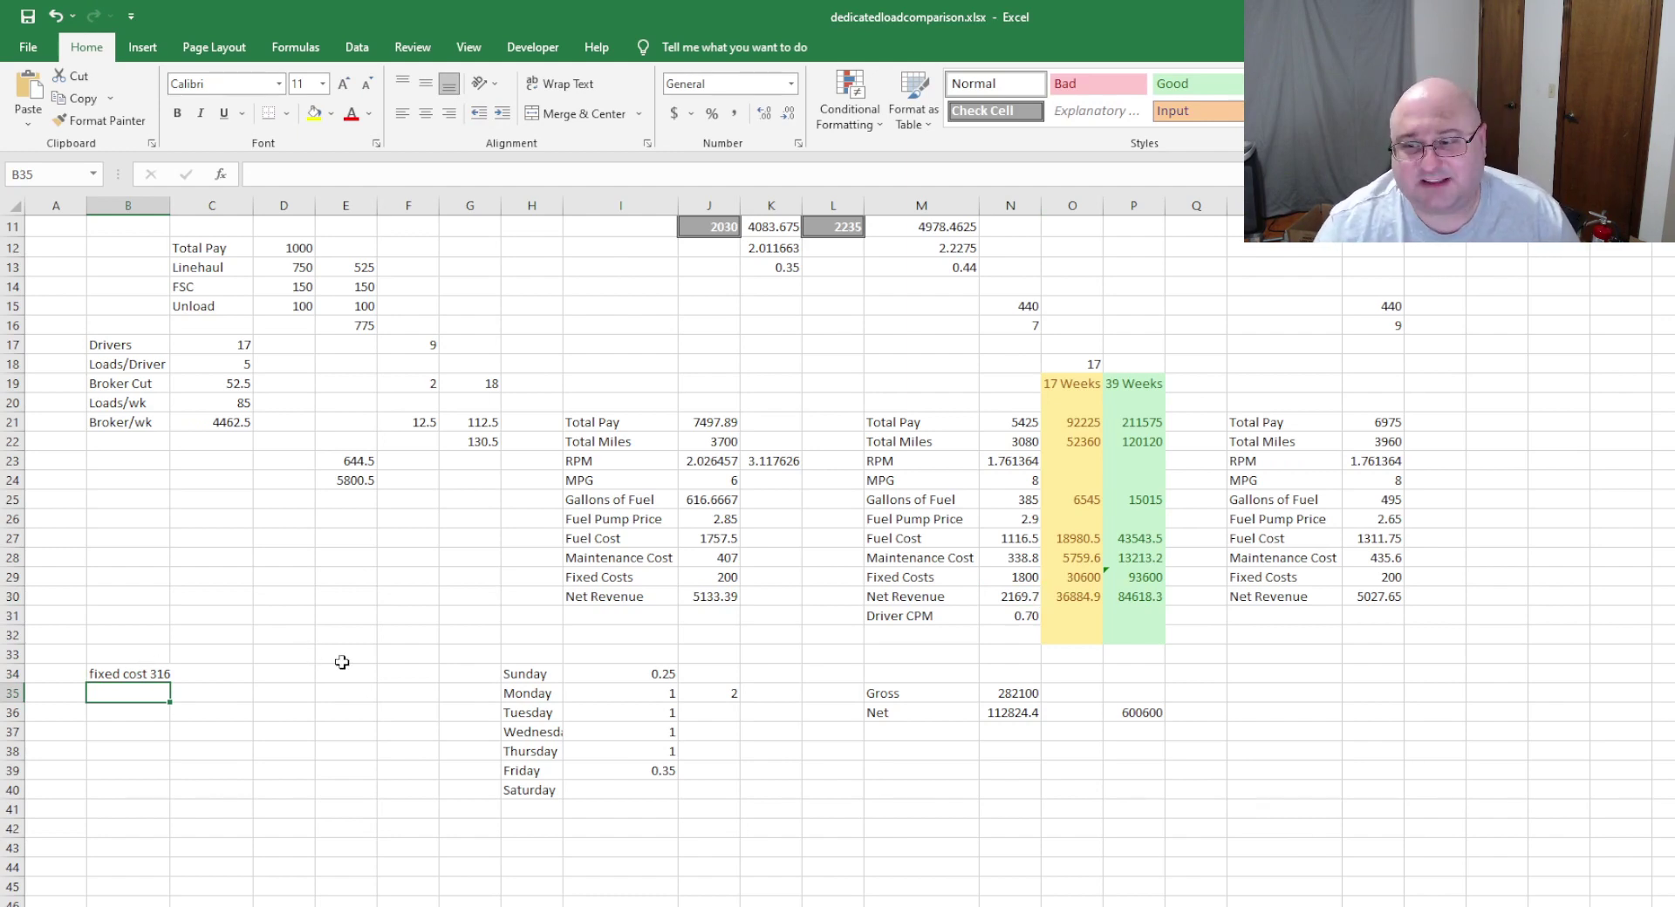
- Review the Fixed Costs in N29 against the Net Revenue in N30, the Maintenance Cost in N28 and the Total Pay in N21
click(1006, 577)
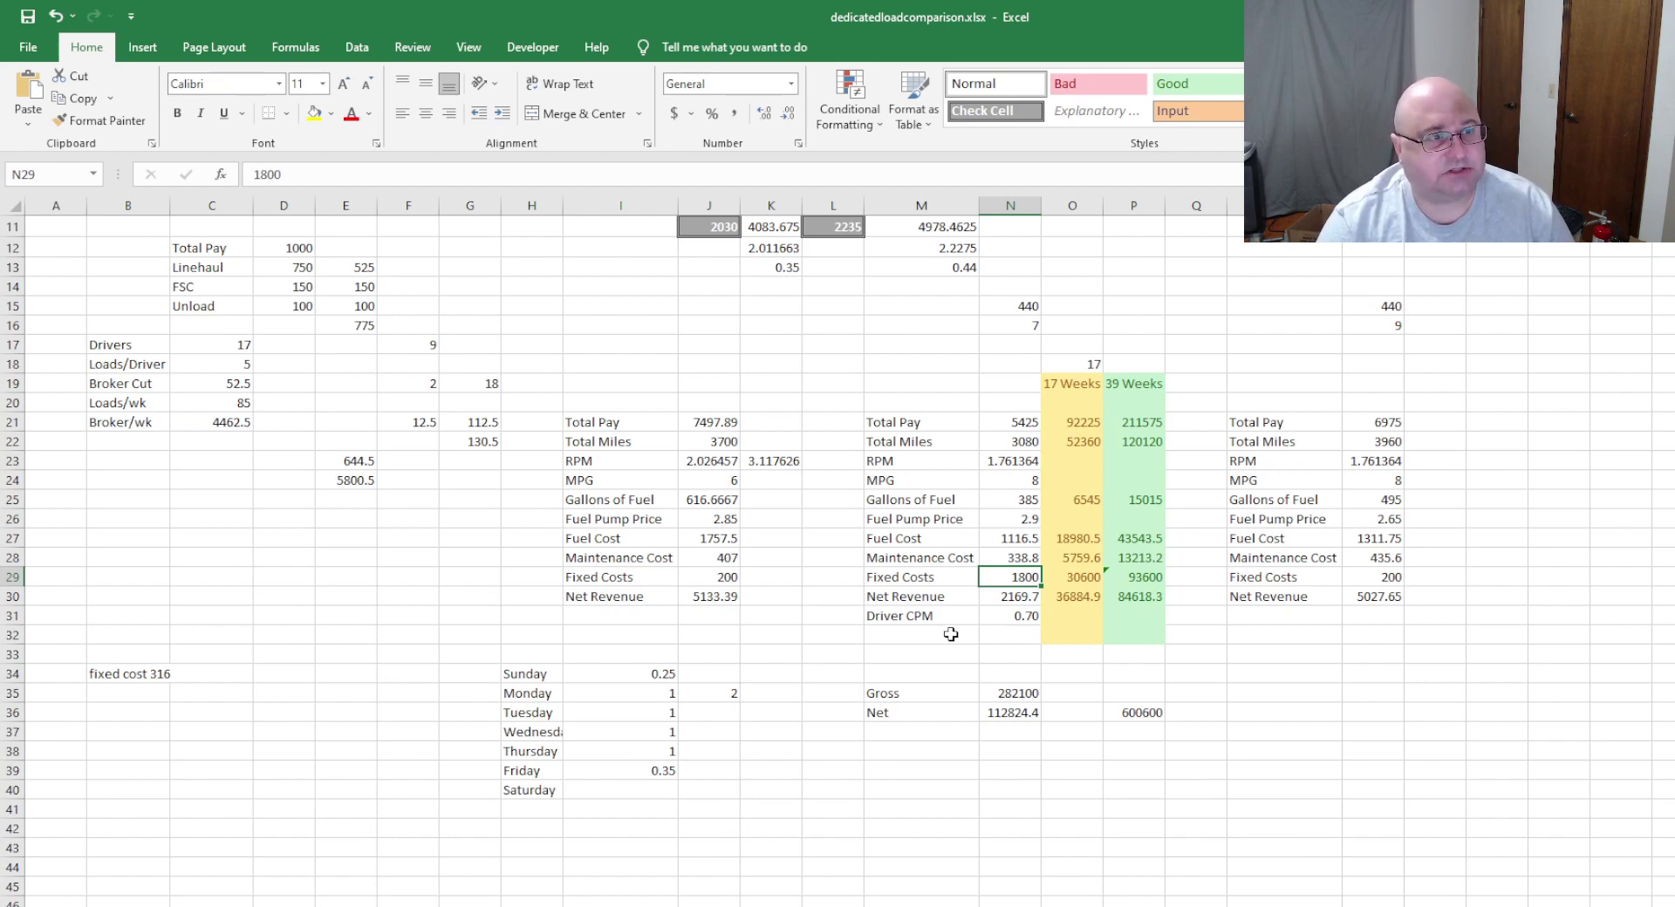
click(1003, 598)
click(998, 577)
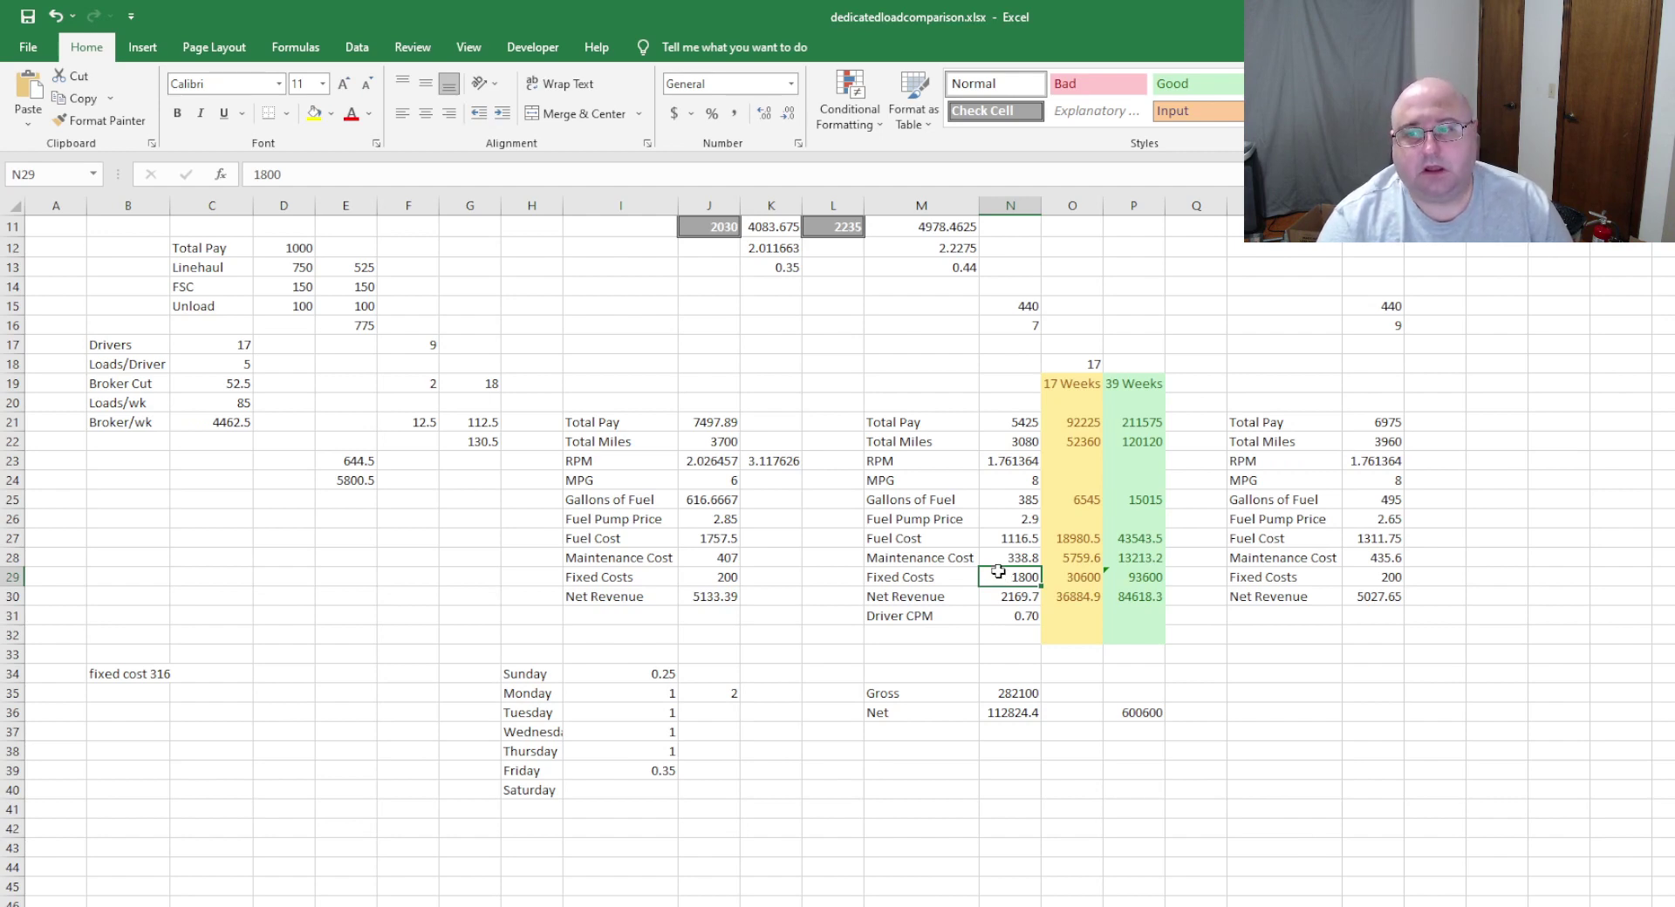
click(995, 595)
click(995, 577)
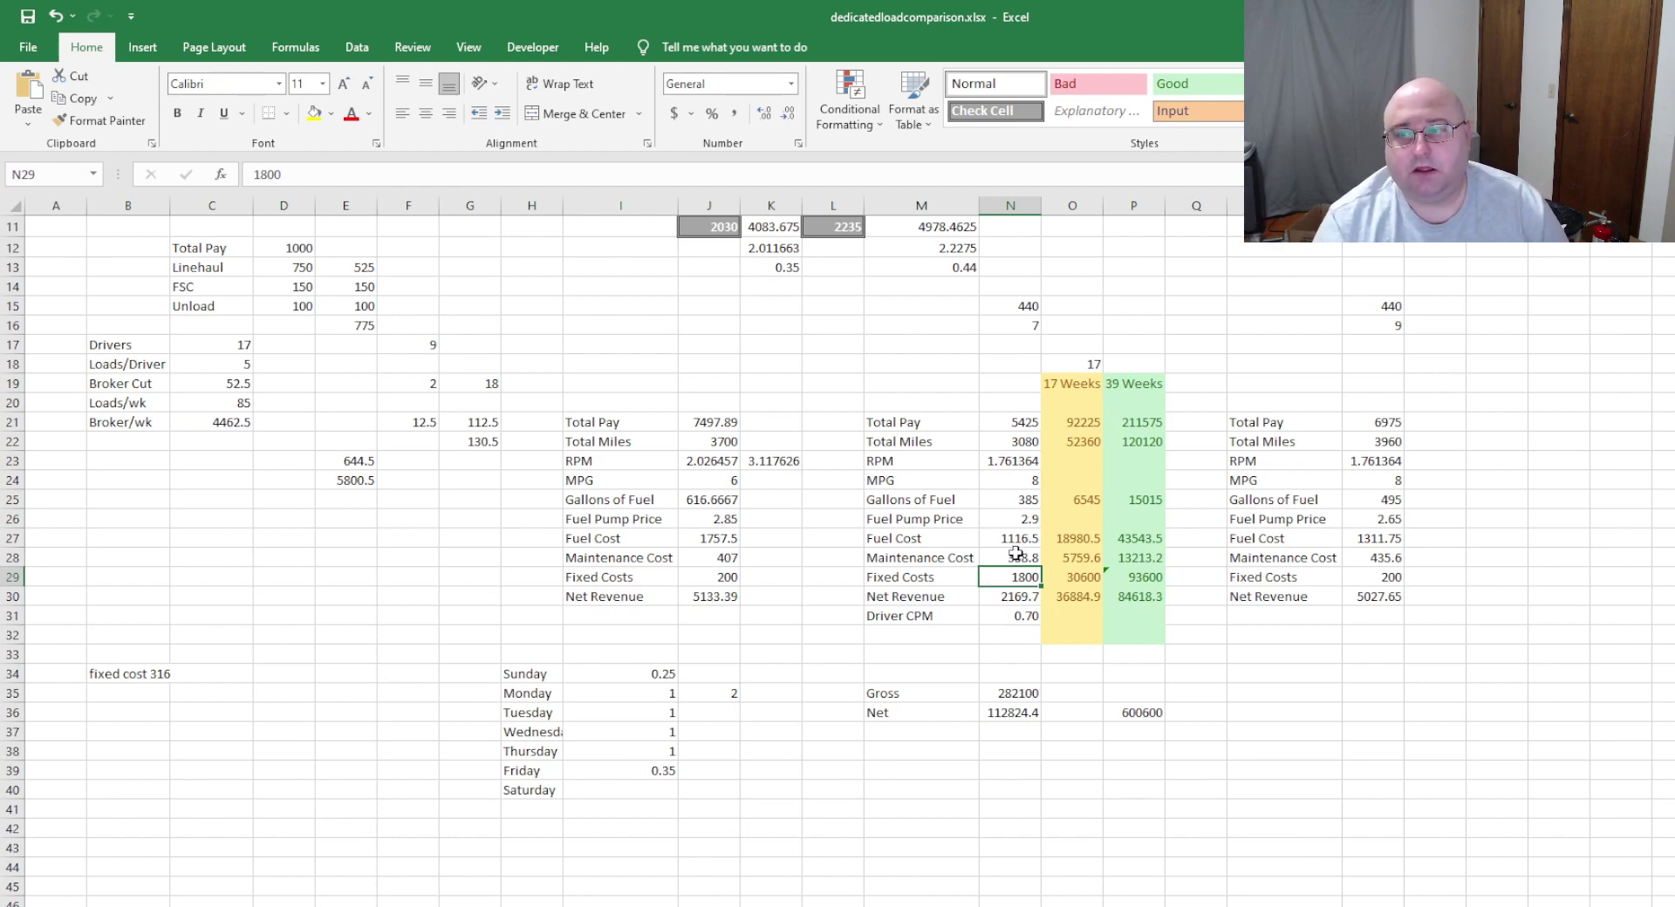
click(1010, 560)
click(1006, 577)
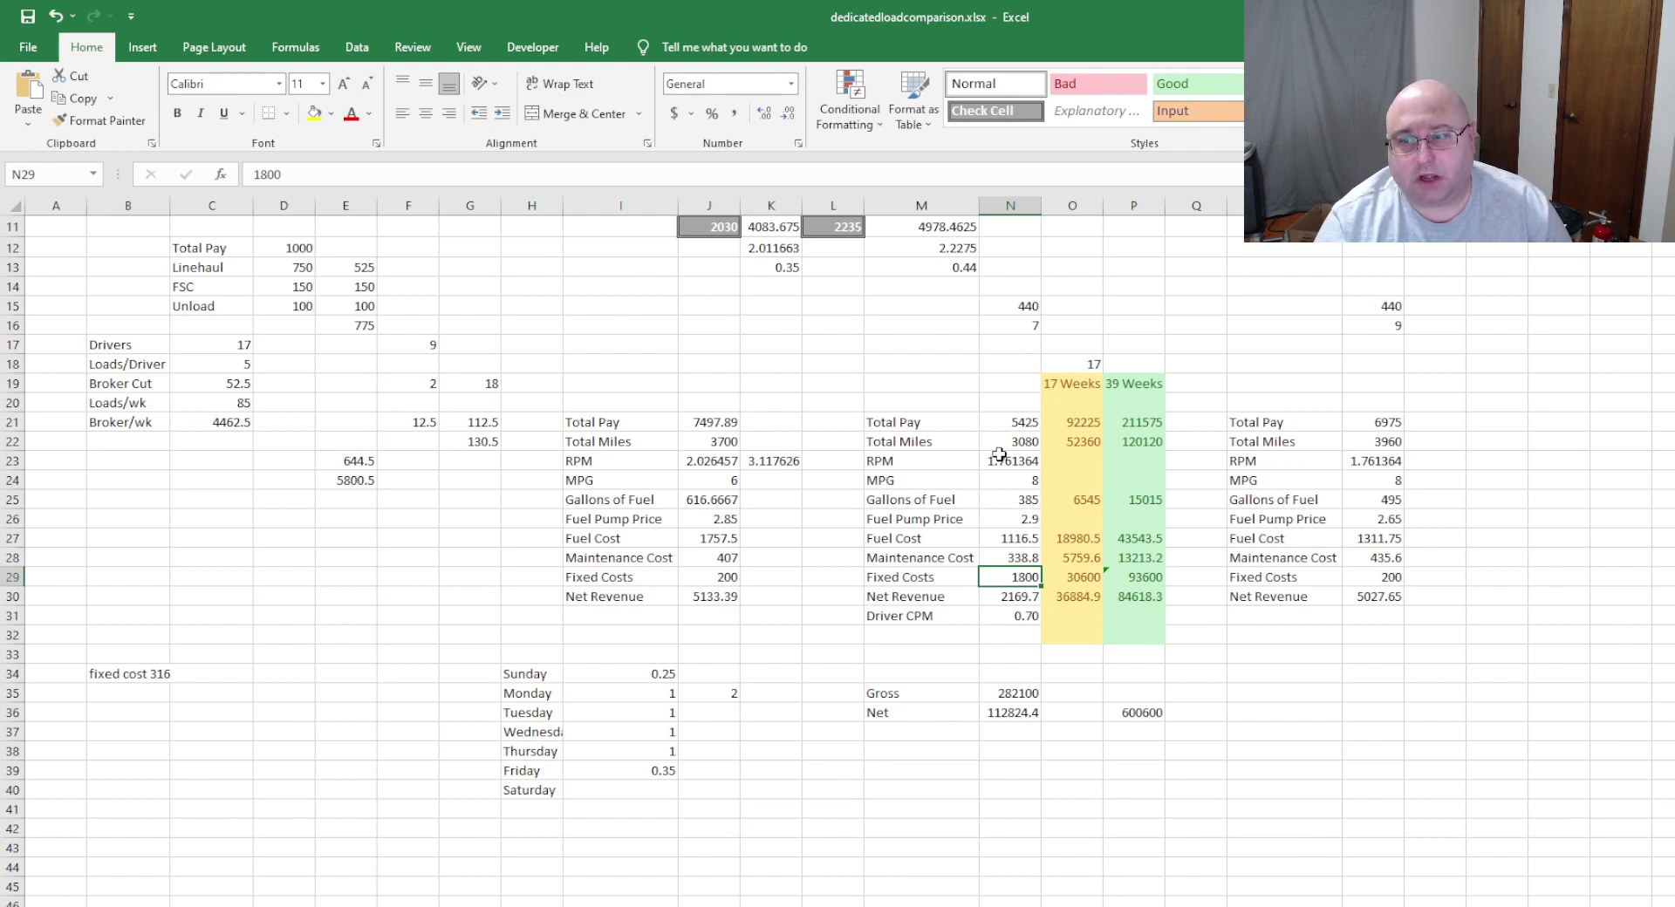
click(929, 577)
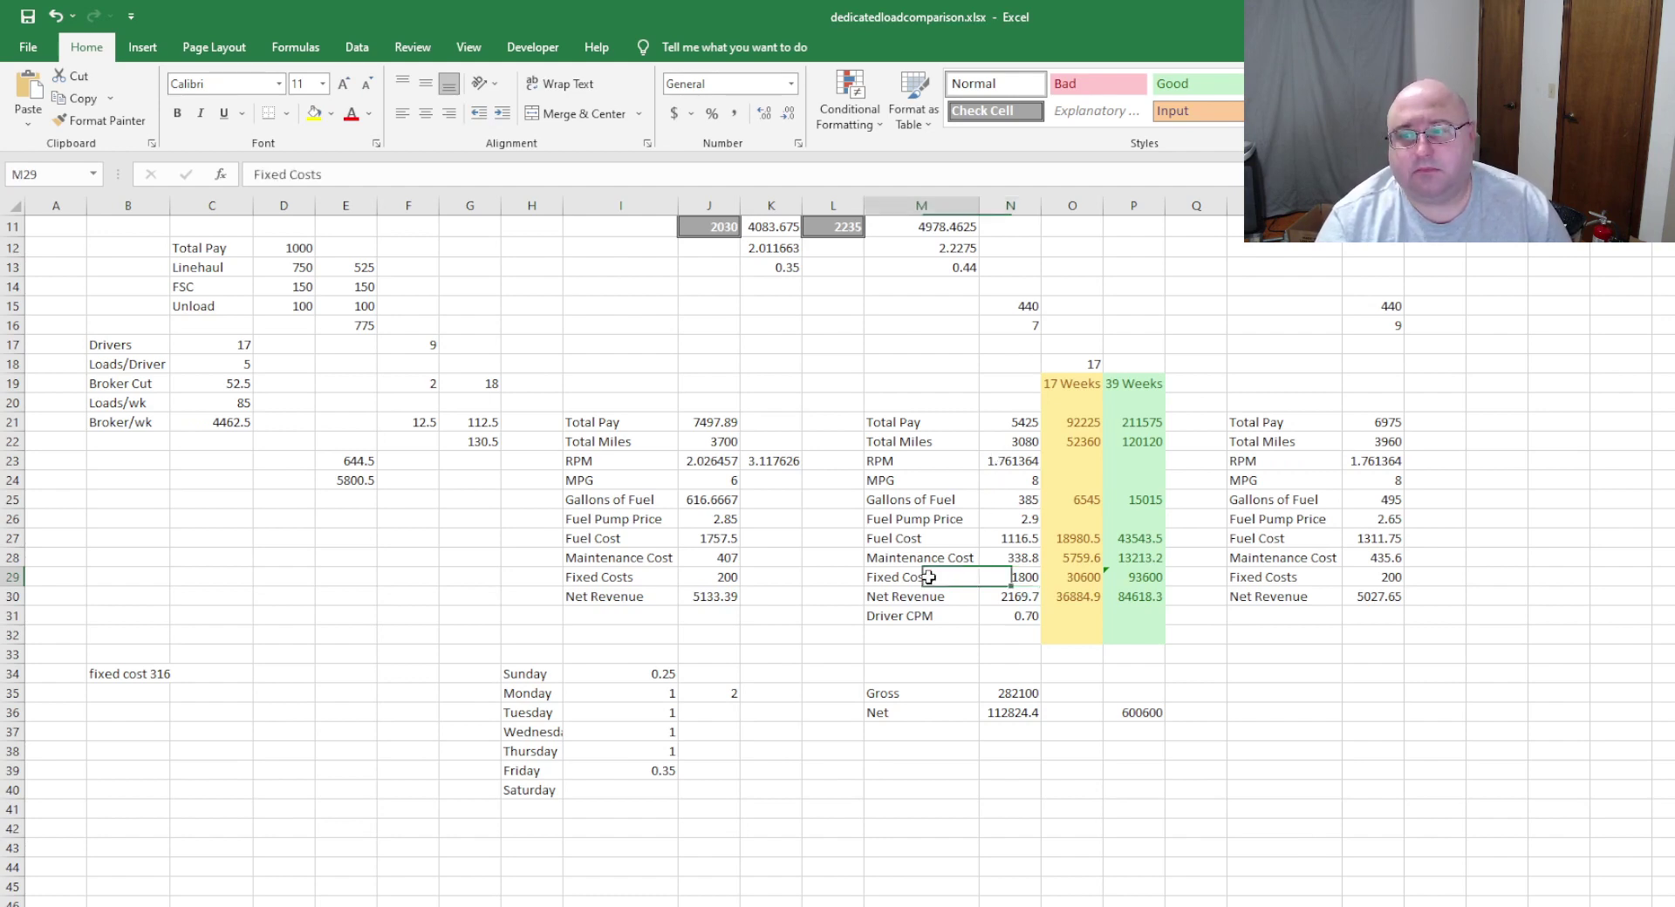
click(1012, 578)
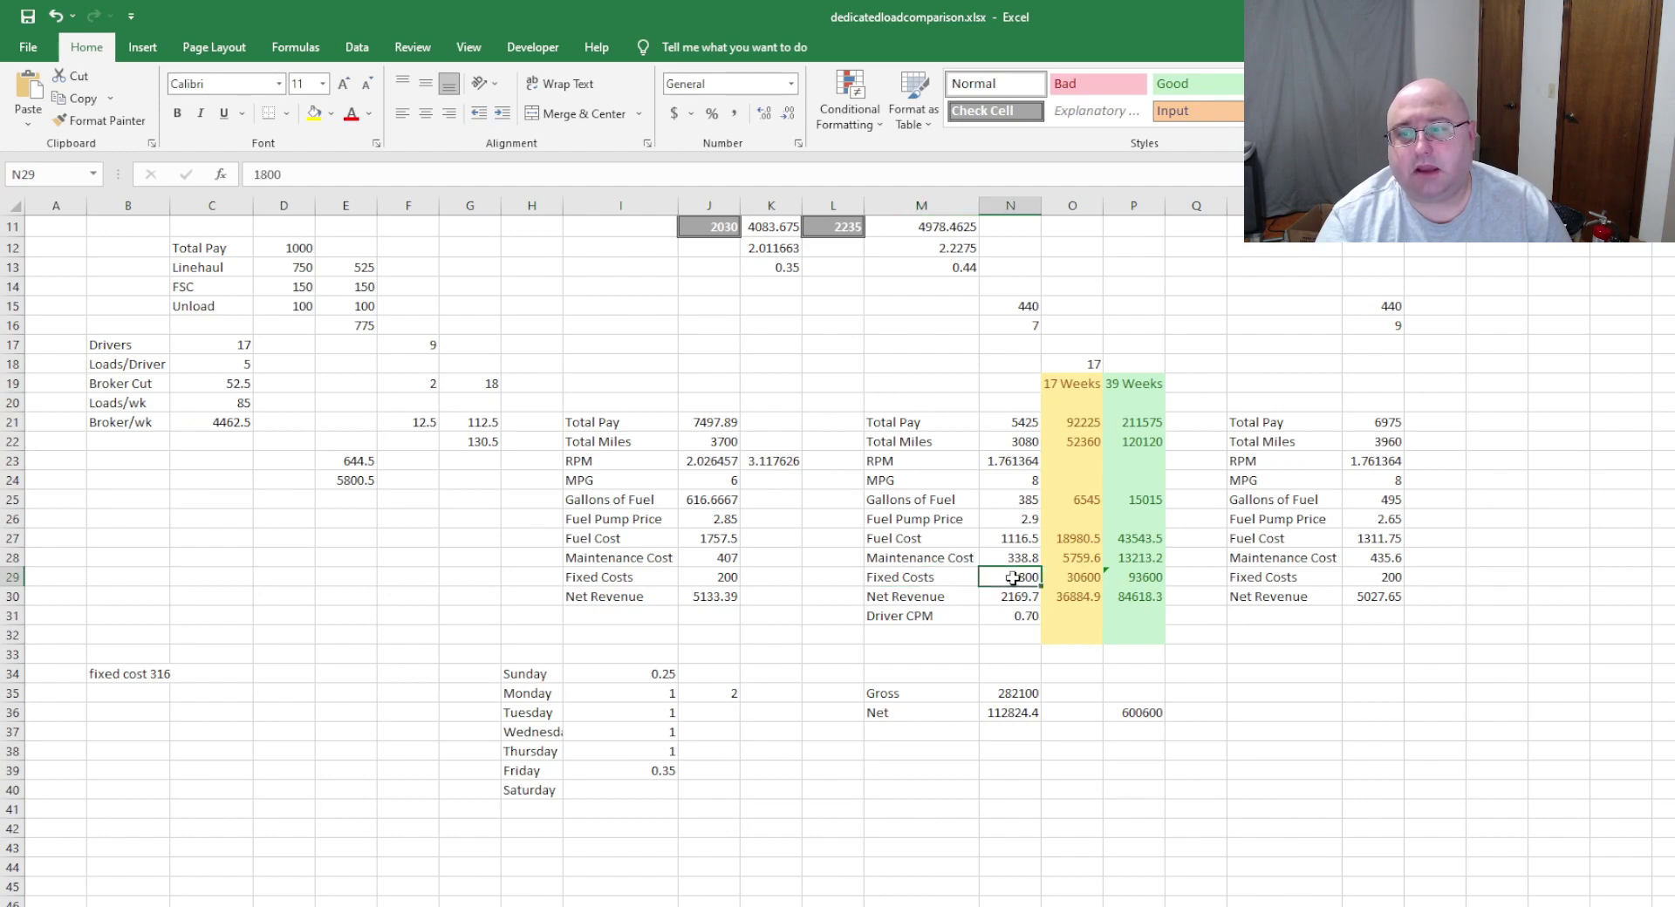
click(998, 425)
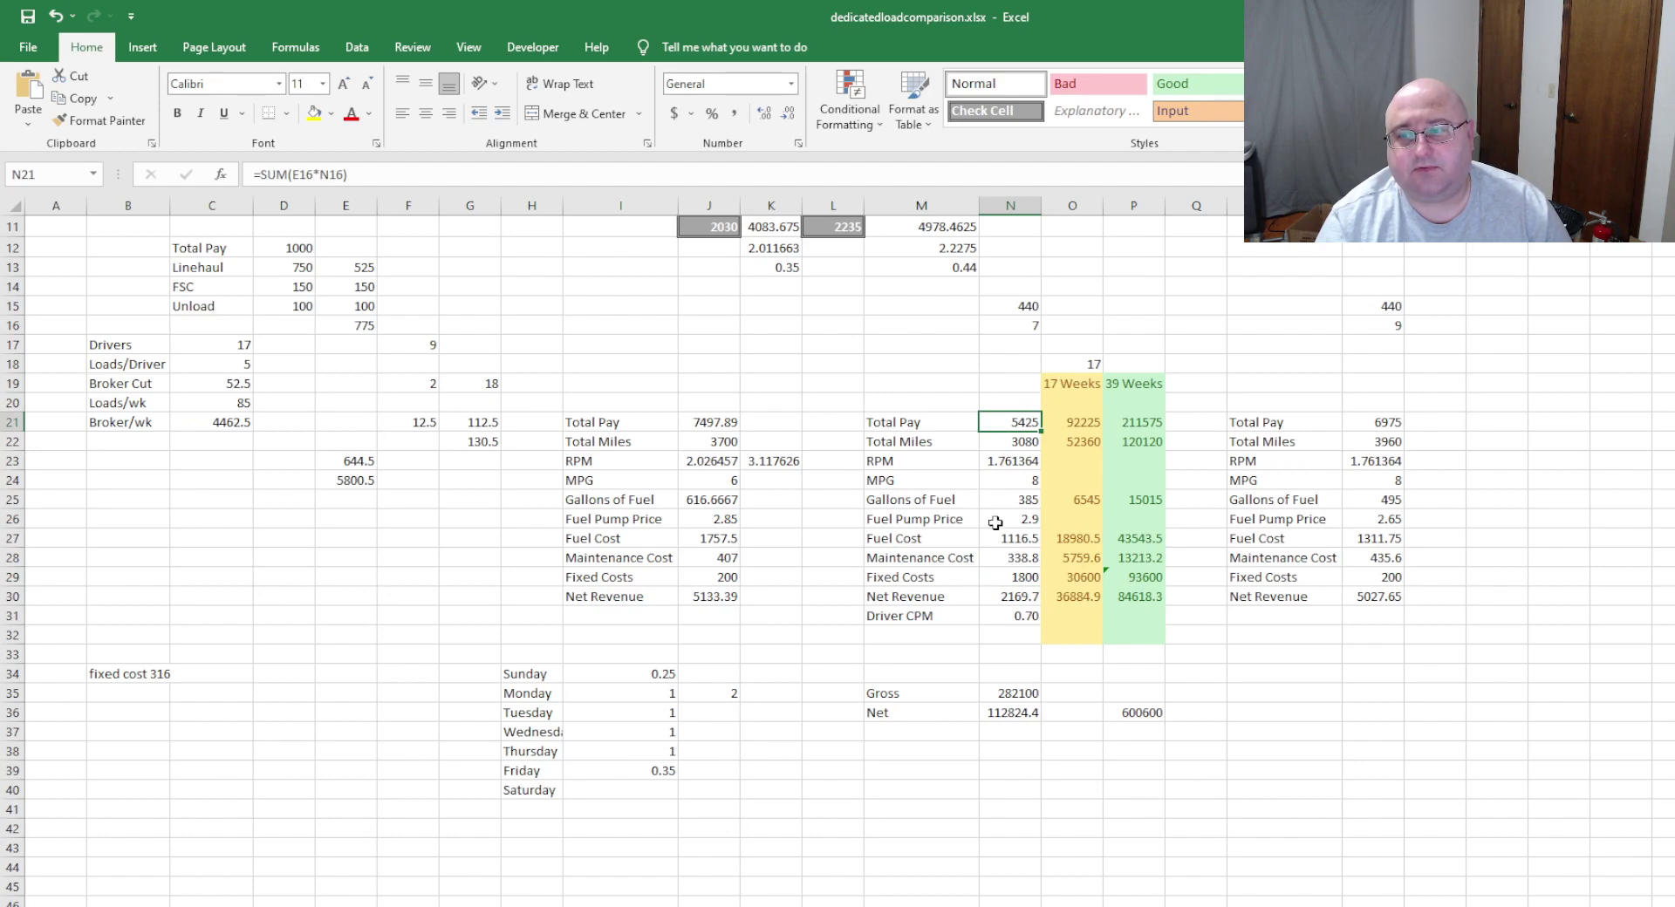
- Review the weekly Net Revenue in N30 against the Driver CPM in N31
click(911, 599)
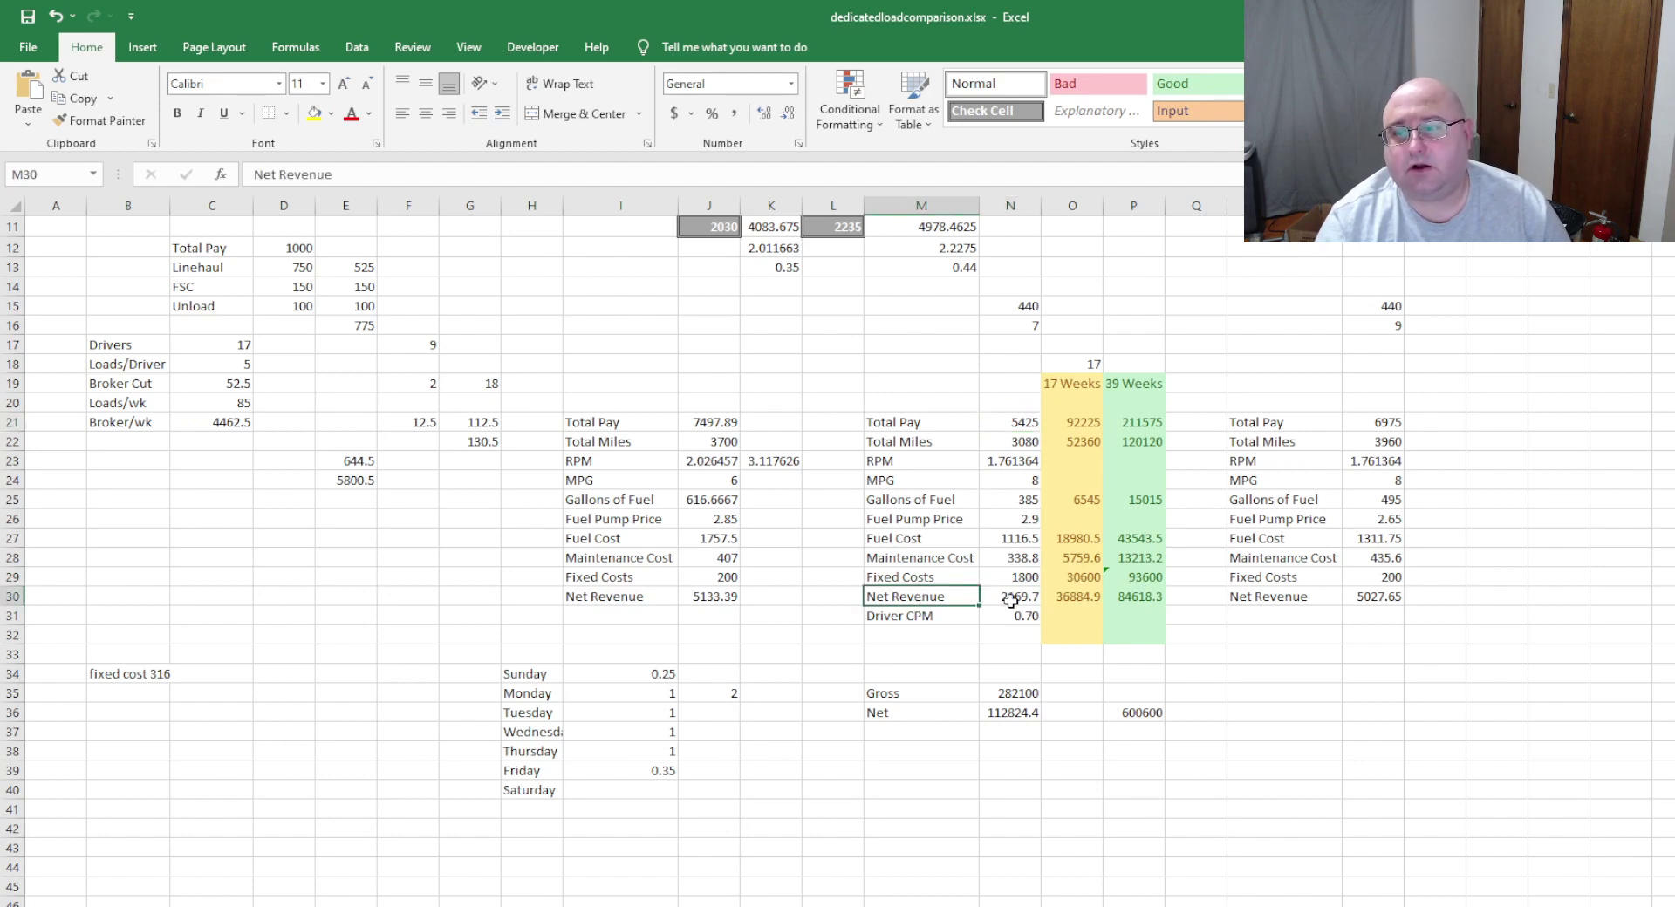
click(1011, 598)
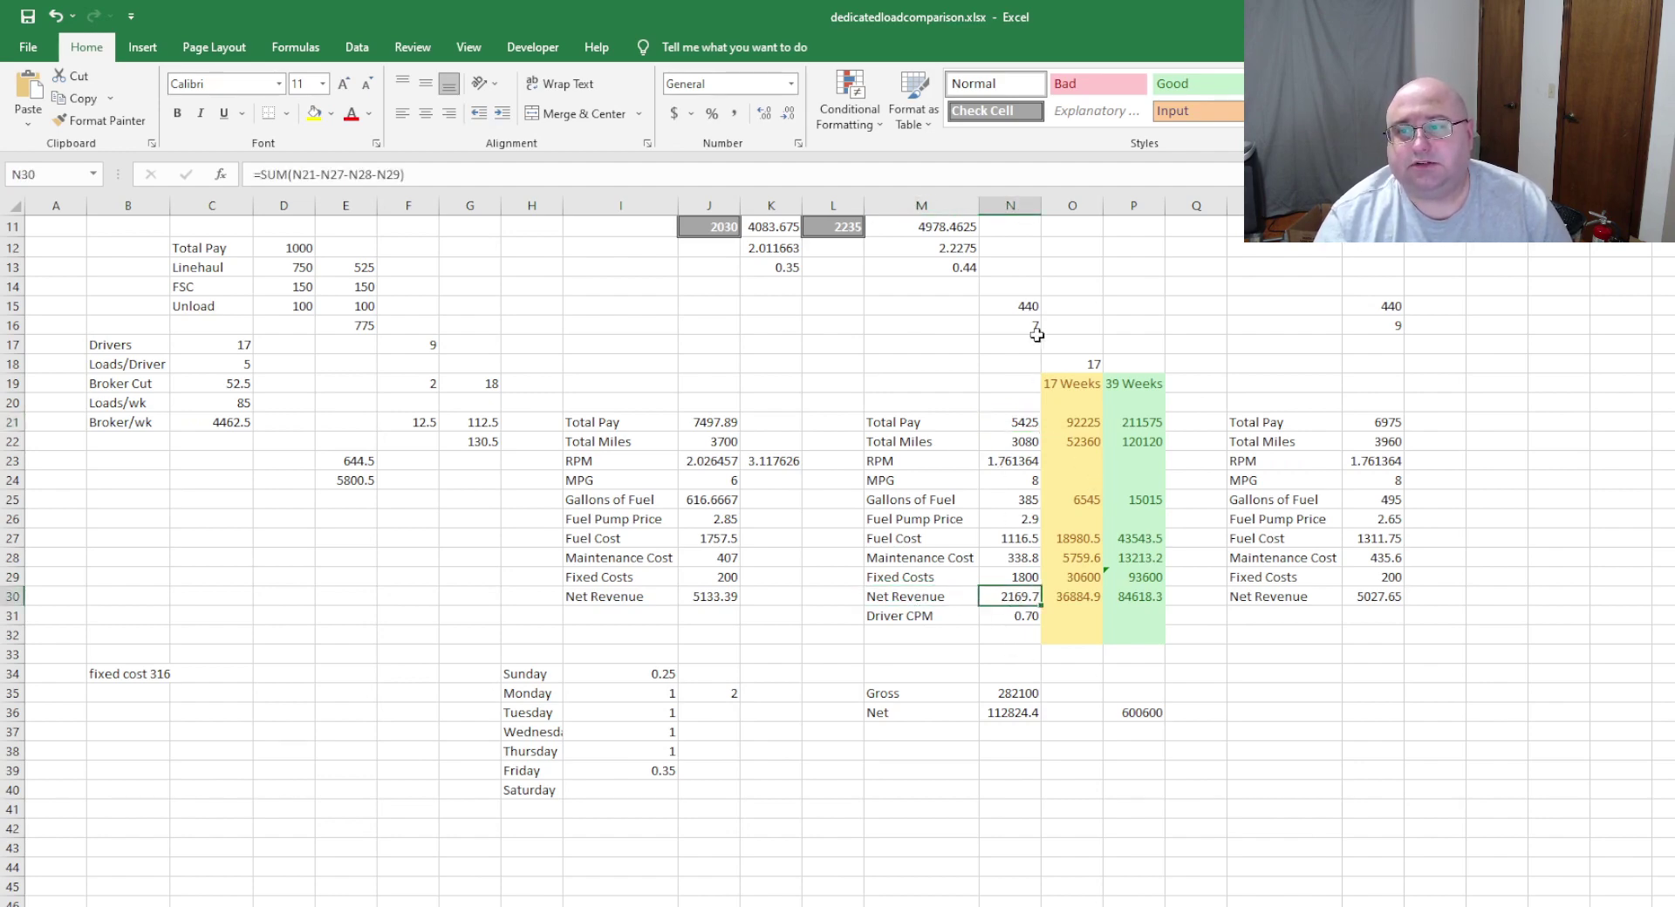
click(1010, 620)
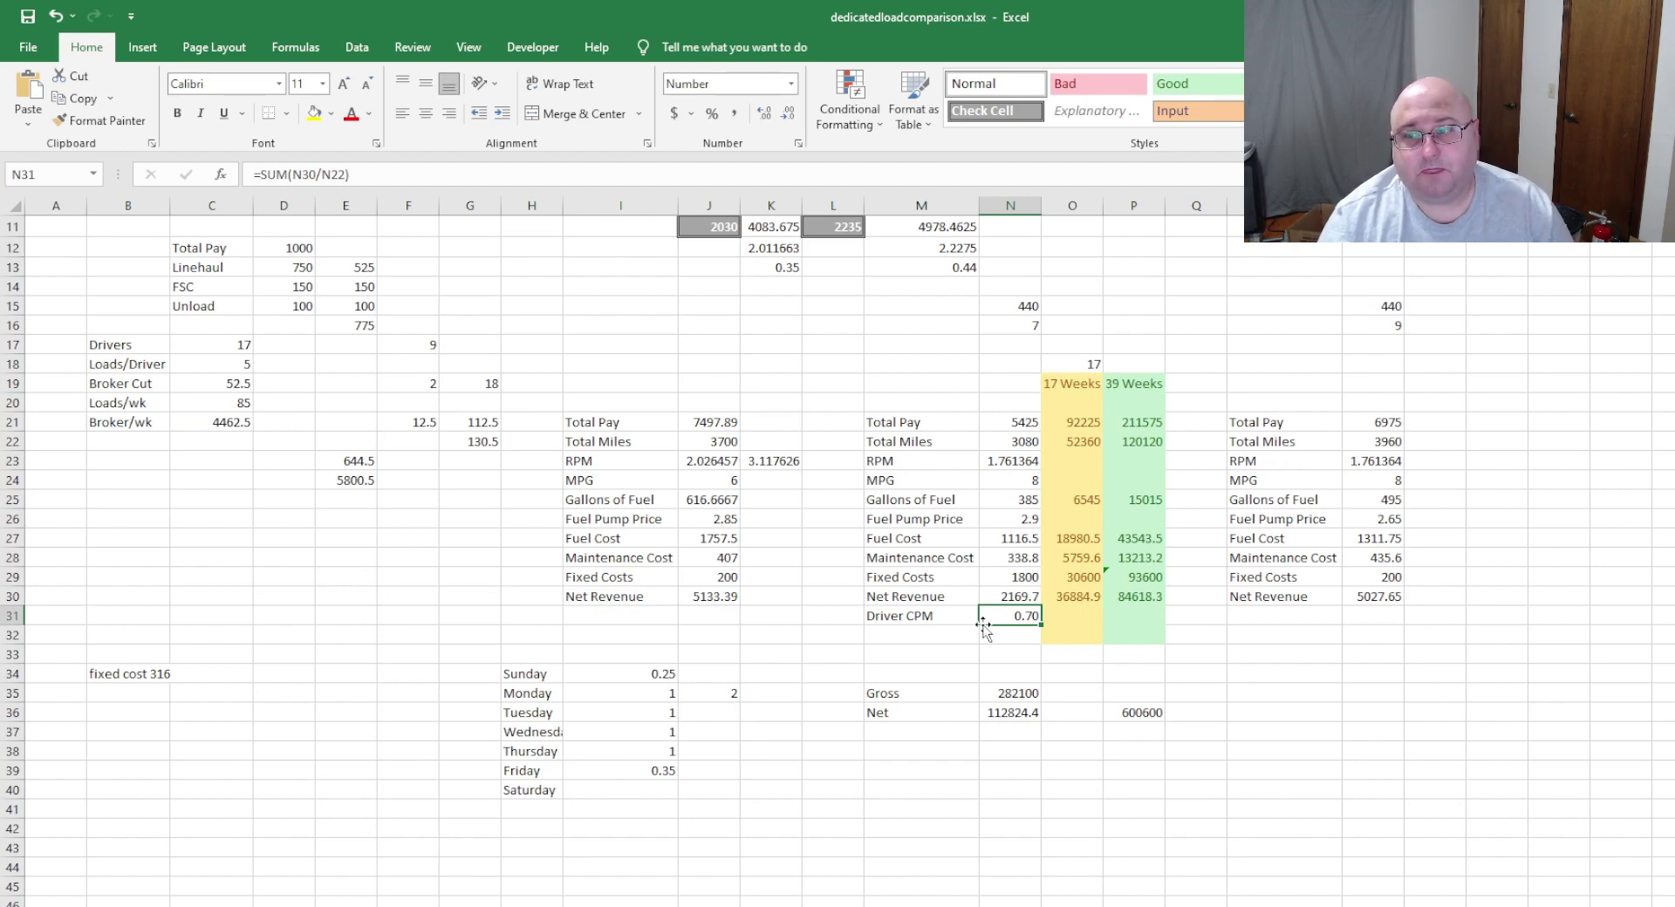
click(996, 596)
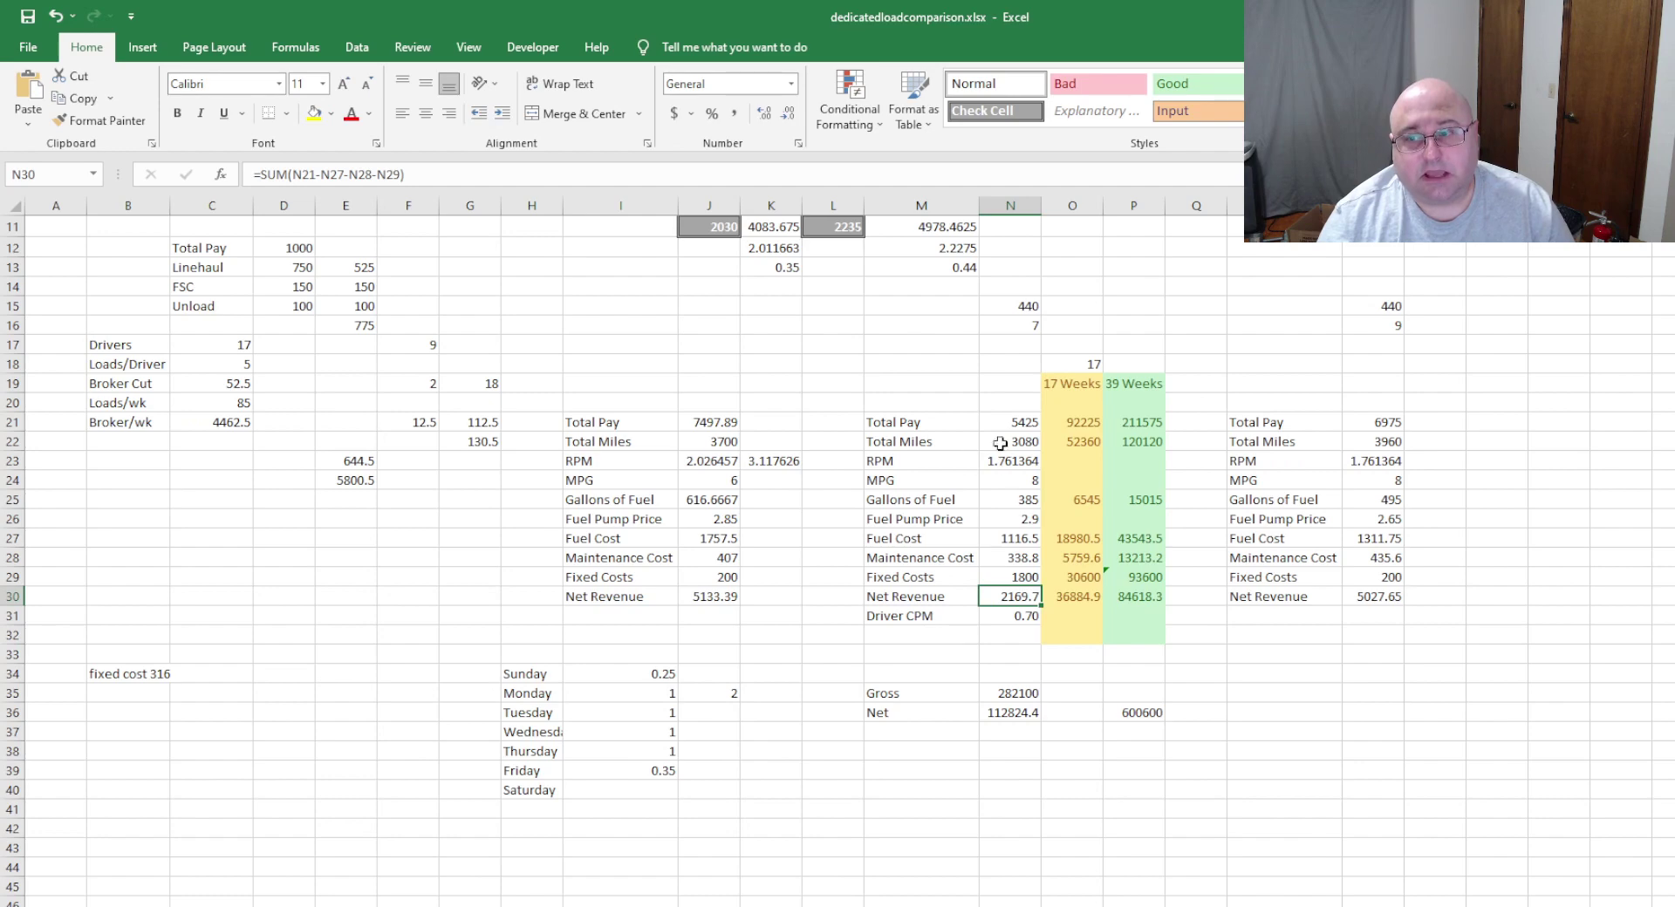
click(990, 616)
click(998, 597)
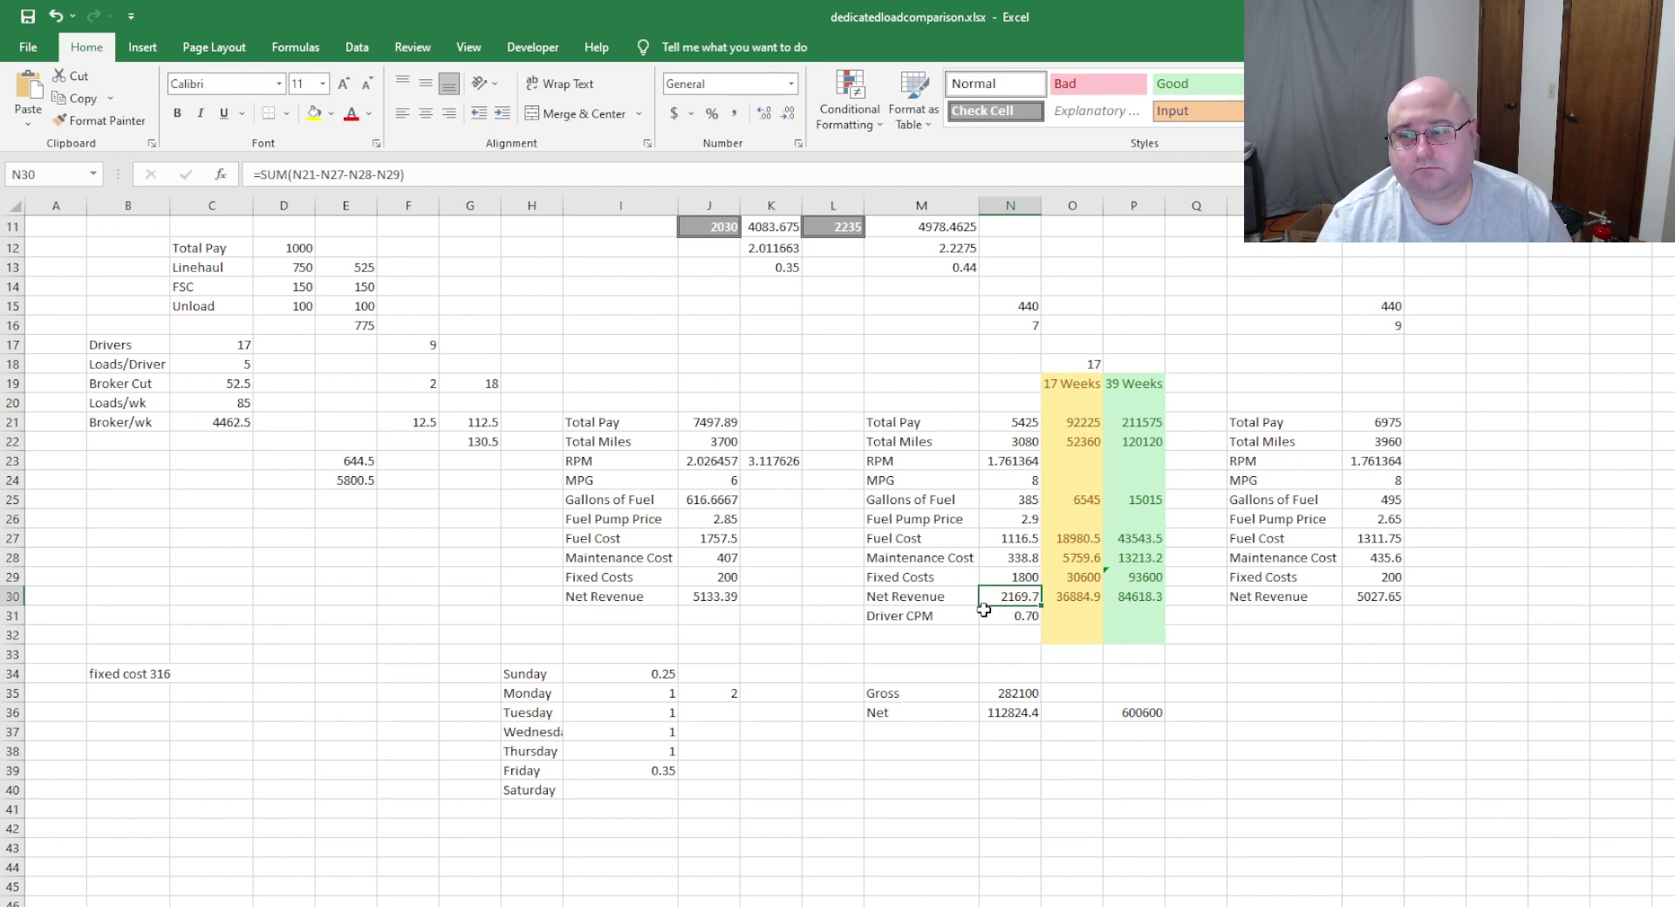
click(1003, 618)
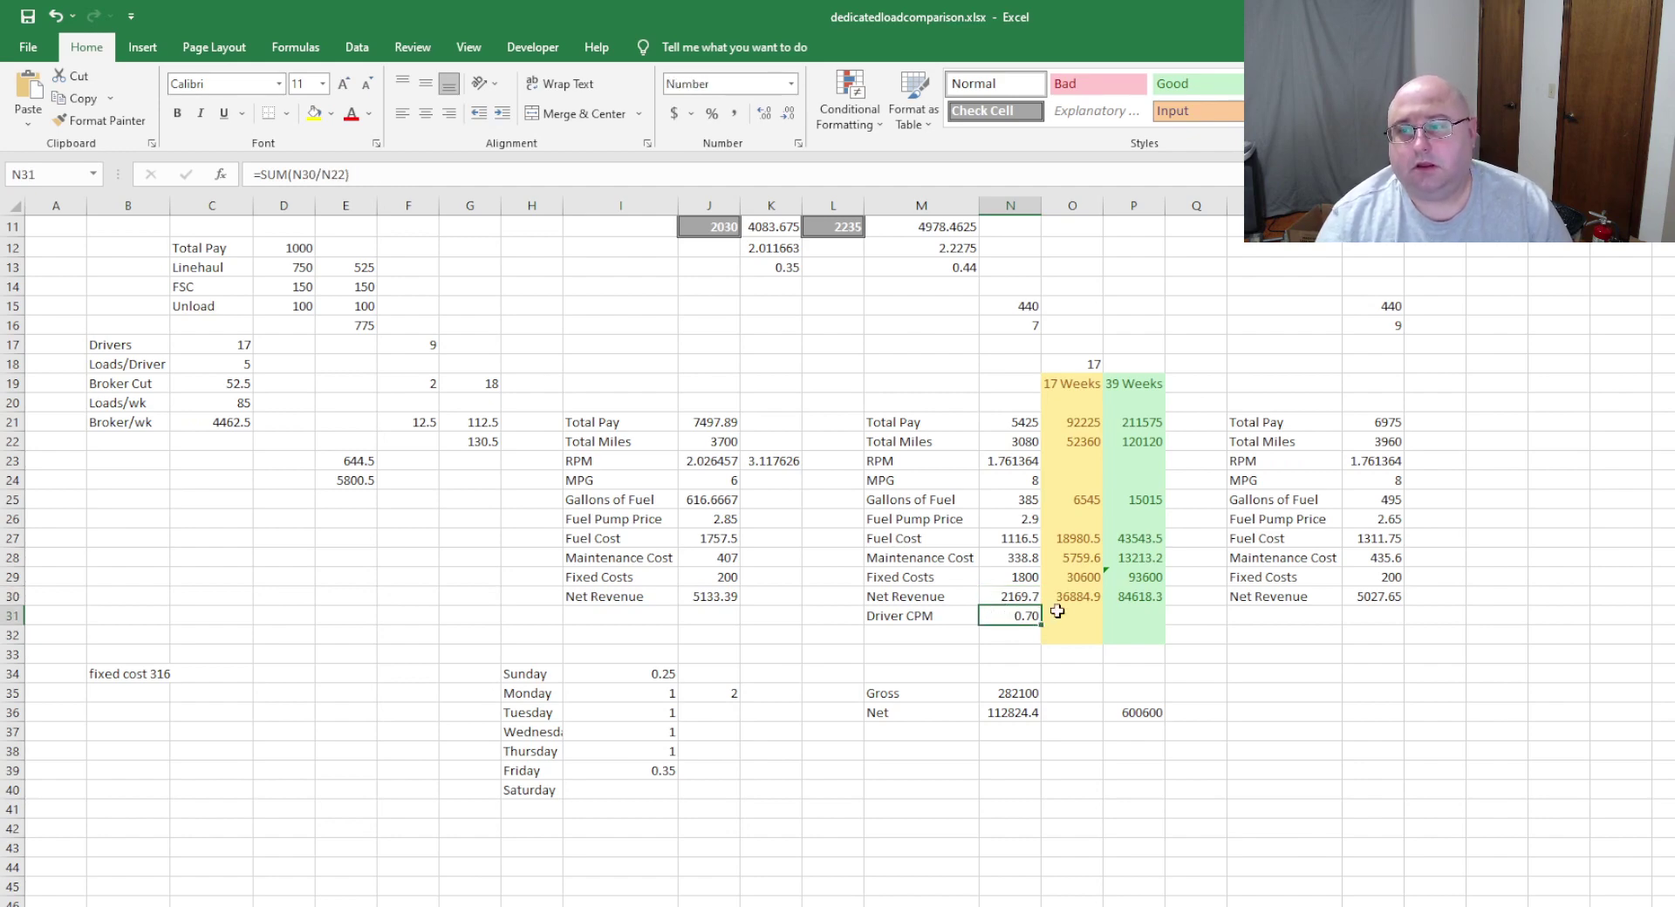
- Set the load count in N16 to 5 and check the resulting Net Revenue and Driver CPM
click(1020, 327)
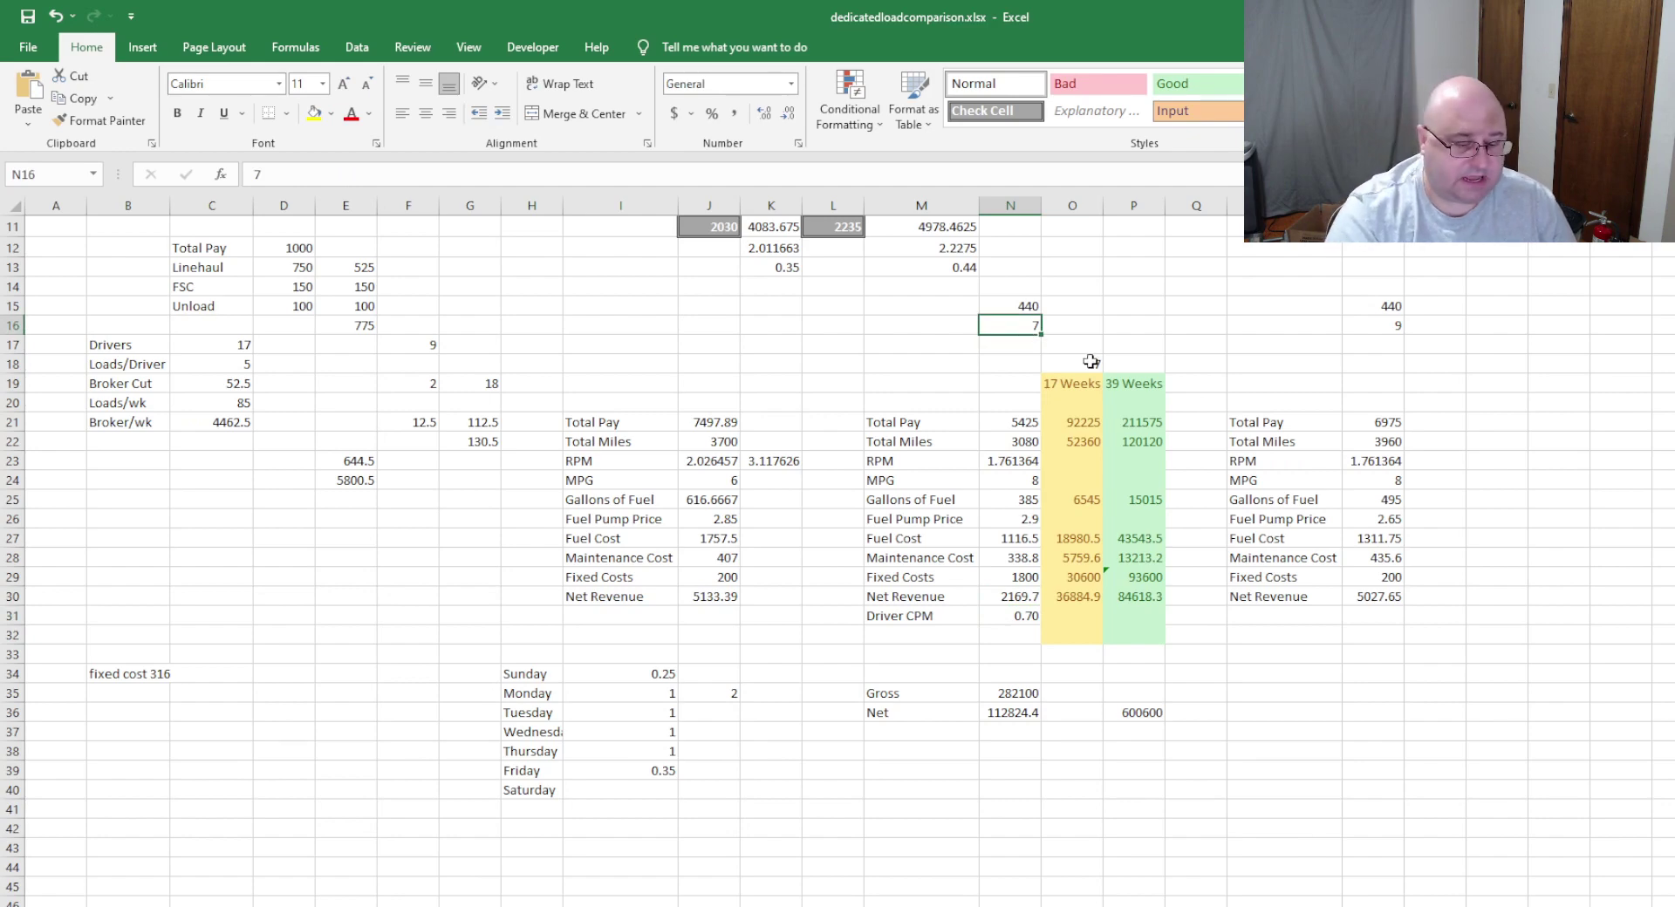
text(5)
key(Return)
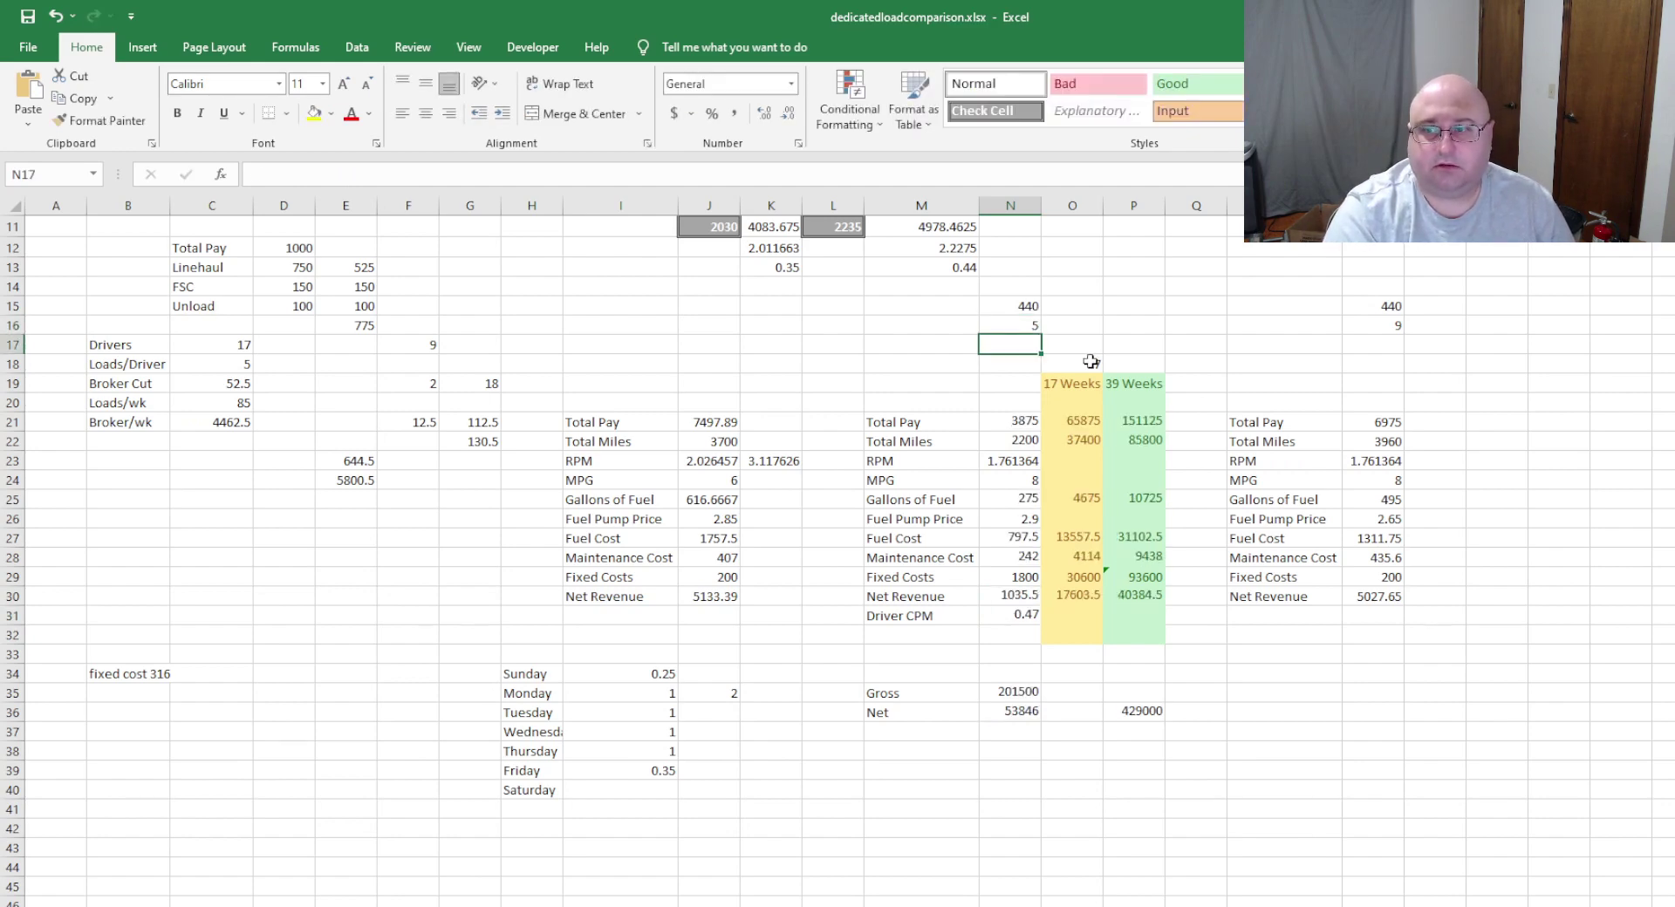
click(998, 598)
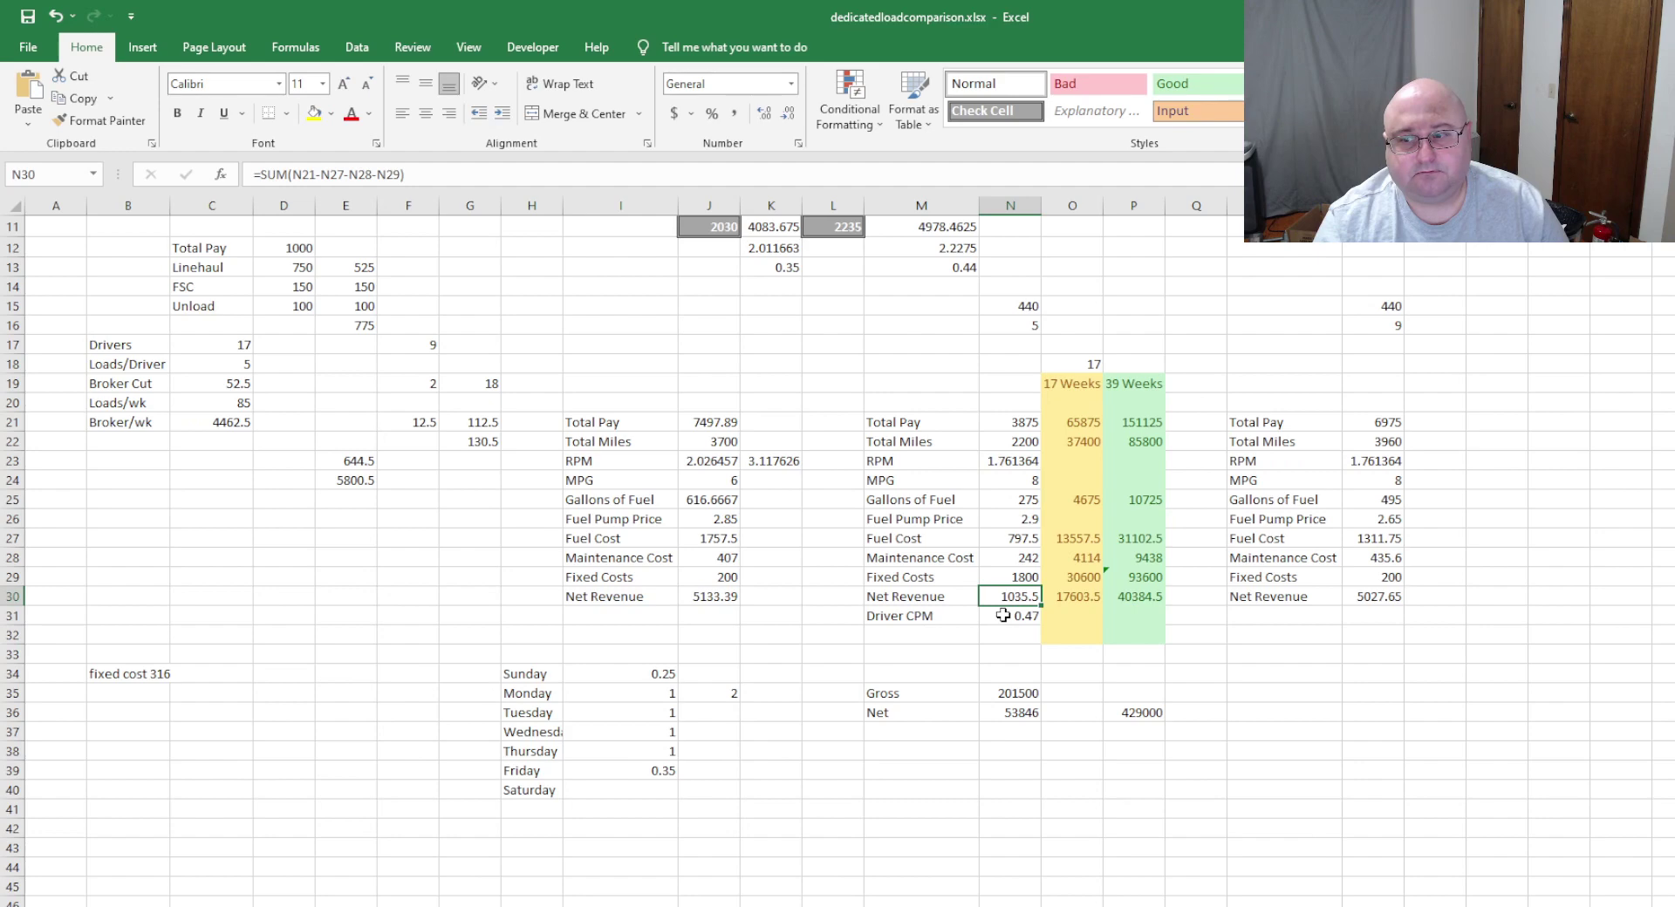
click(1004, 615)
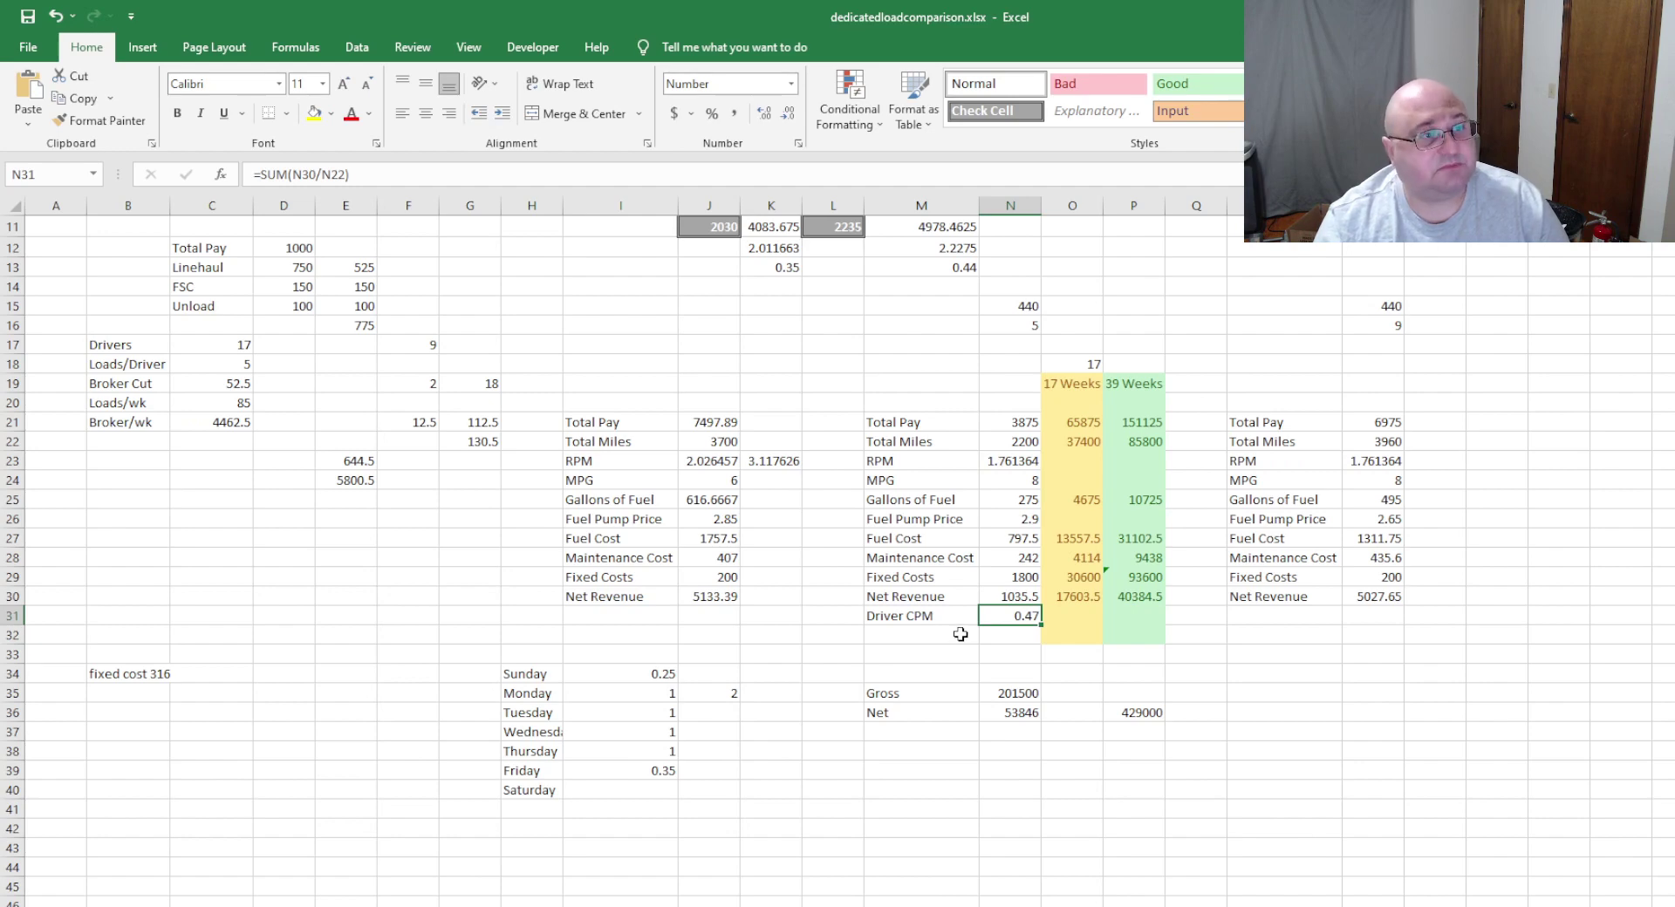
- Set the load count in N16 to 6 and check the Driver CPM in N31 and Net Revenue in N30
click(1005, 325)
text(6)
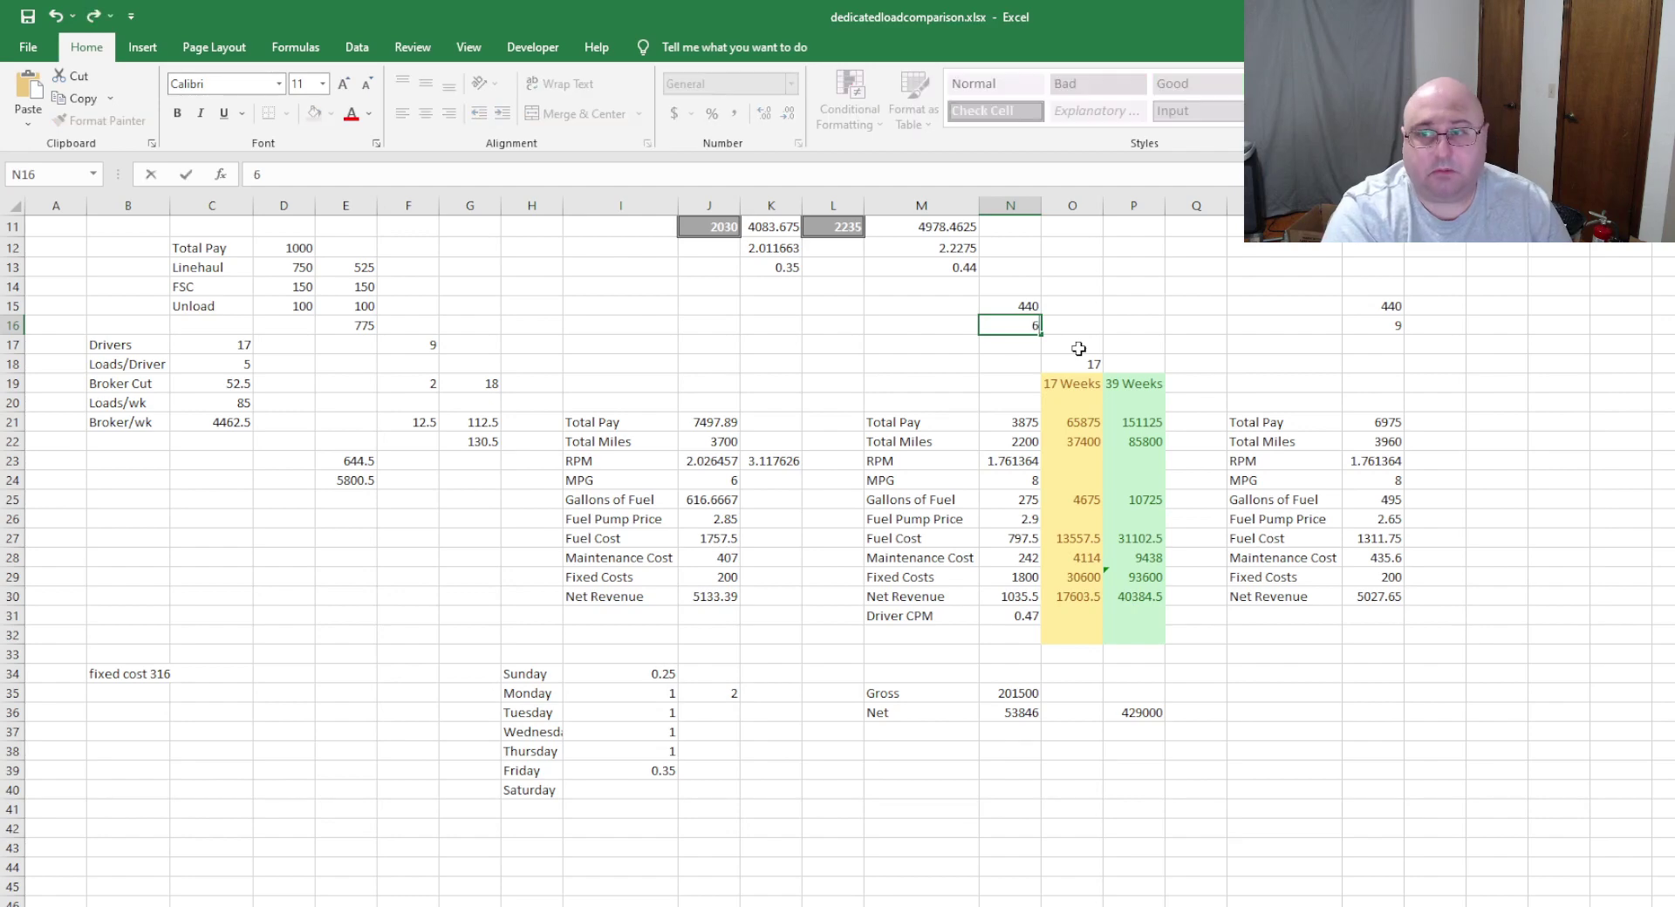
key(Return)
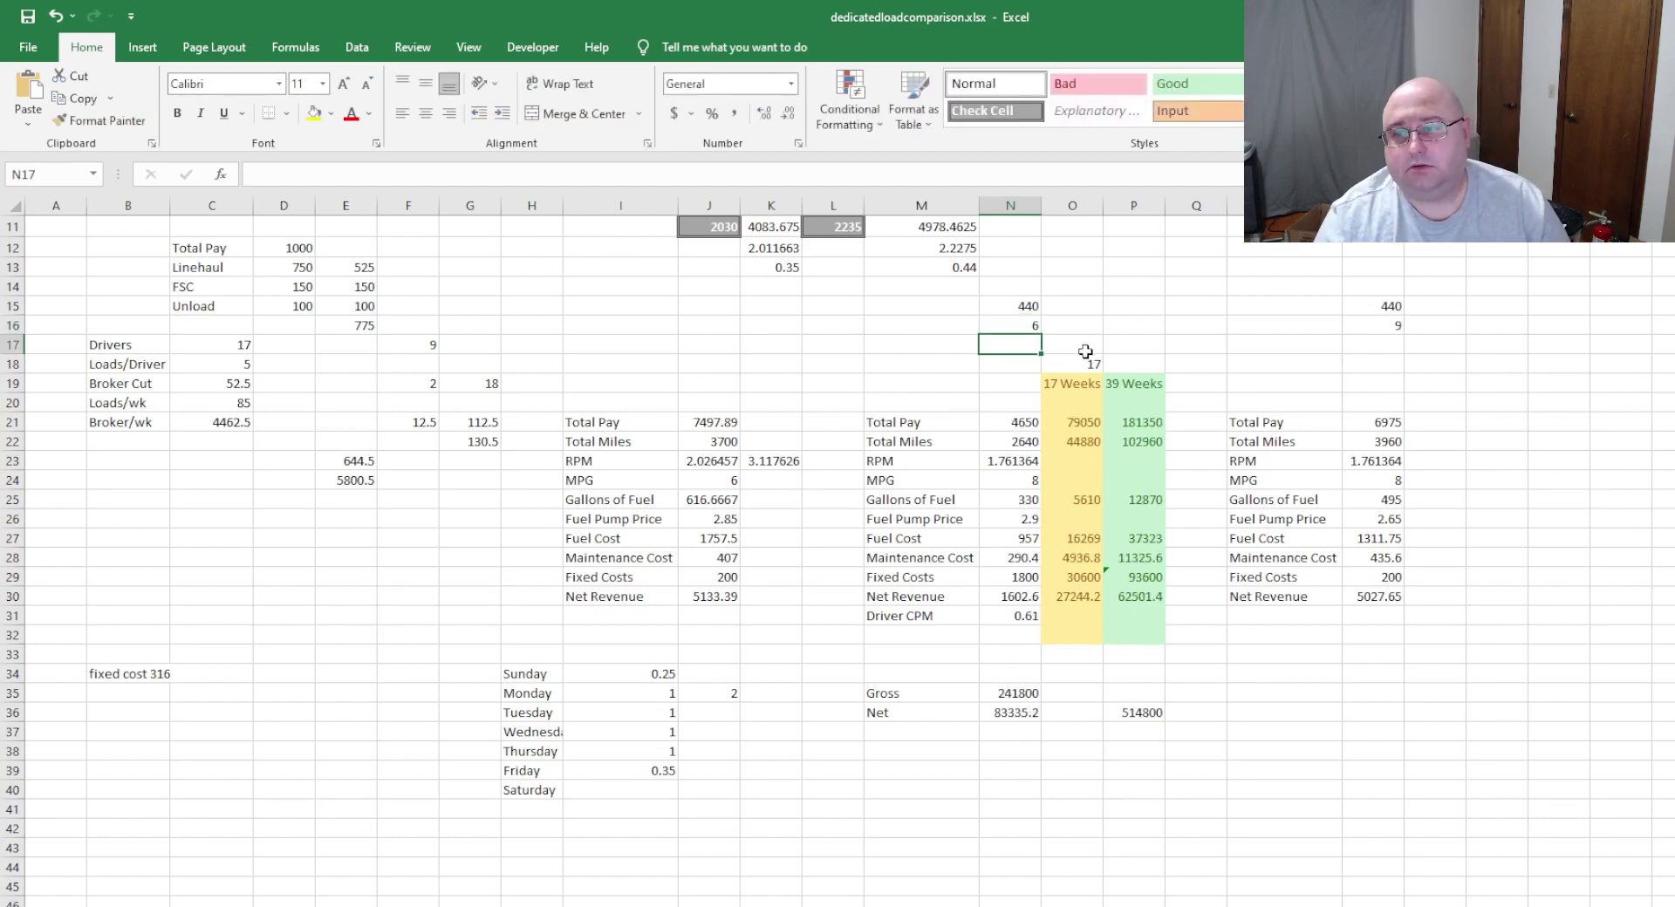
click(1000, 617)
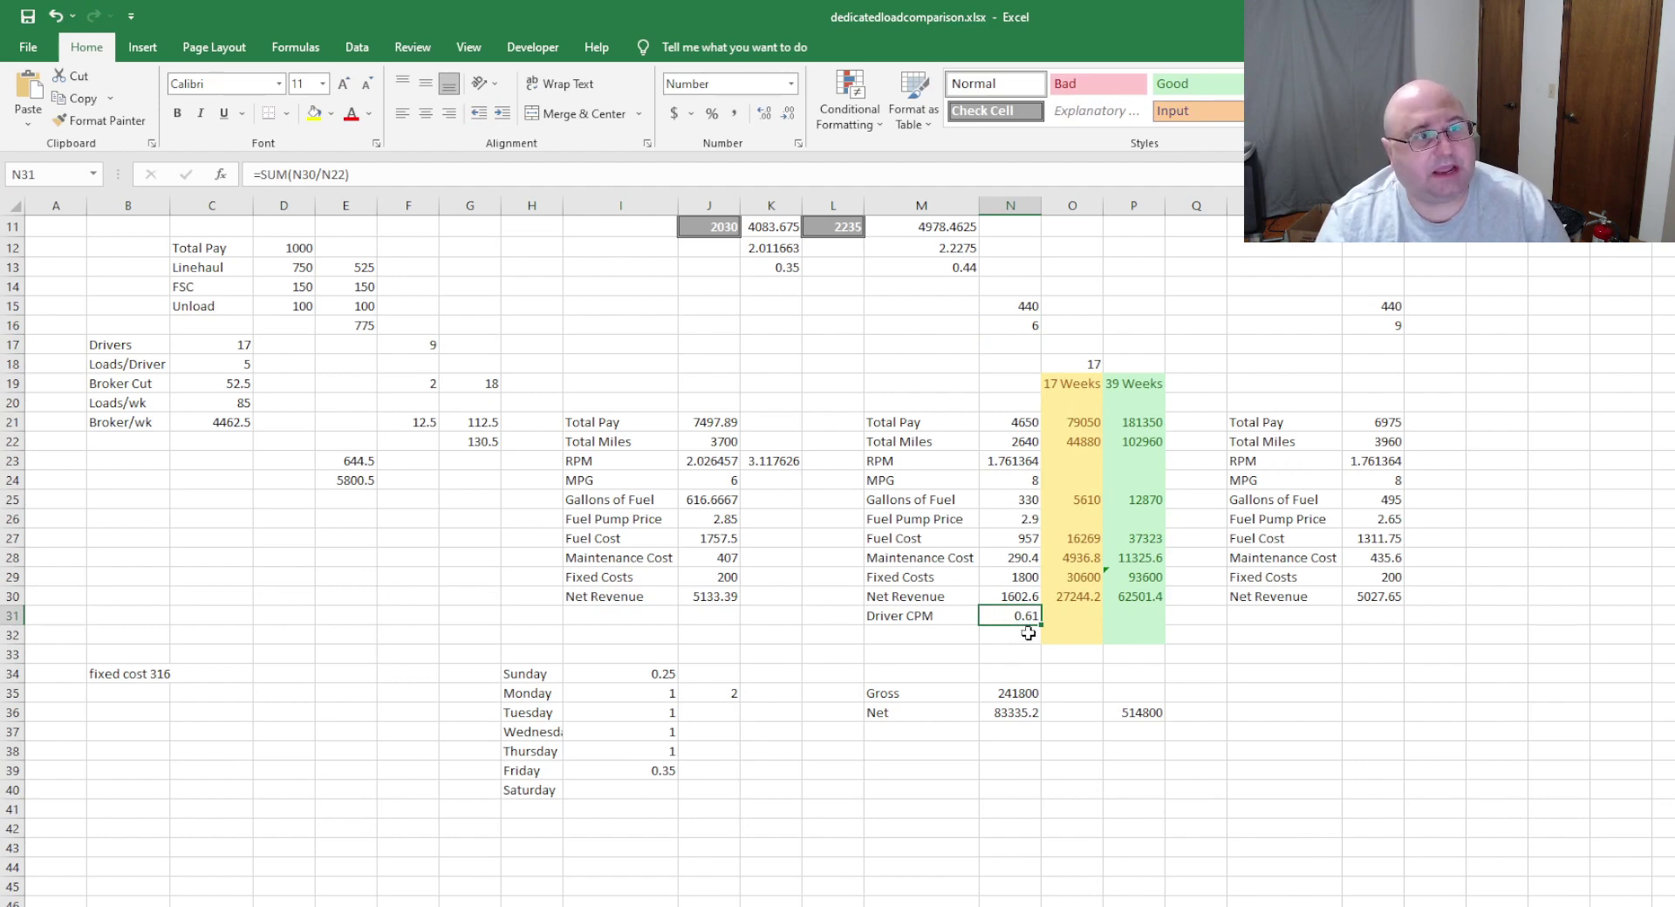
click(1003, 598)
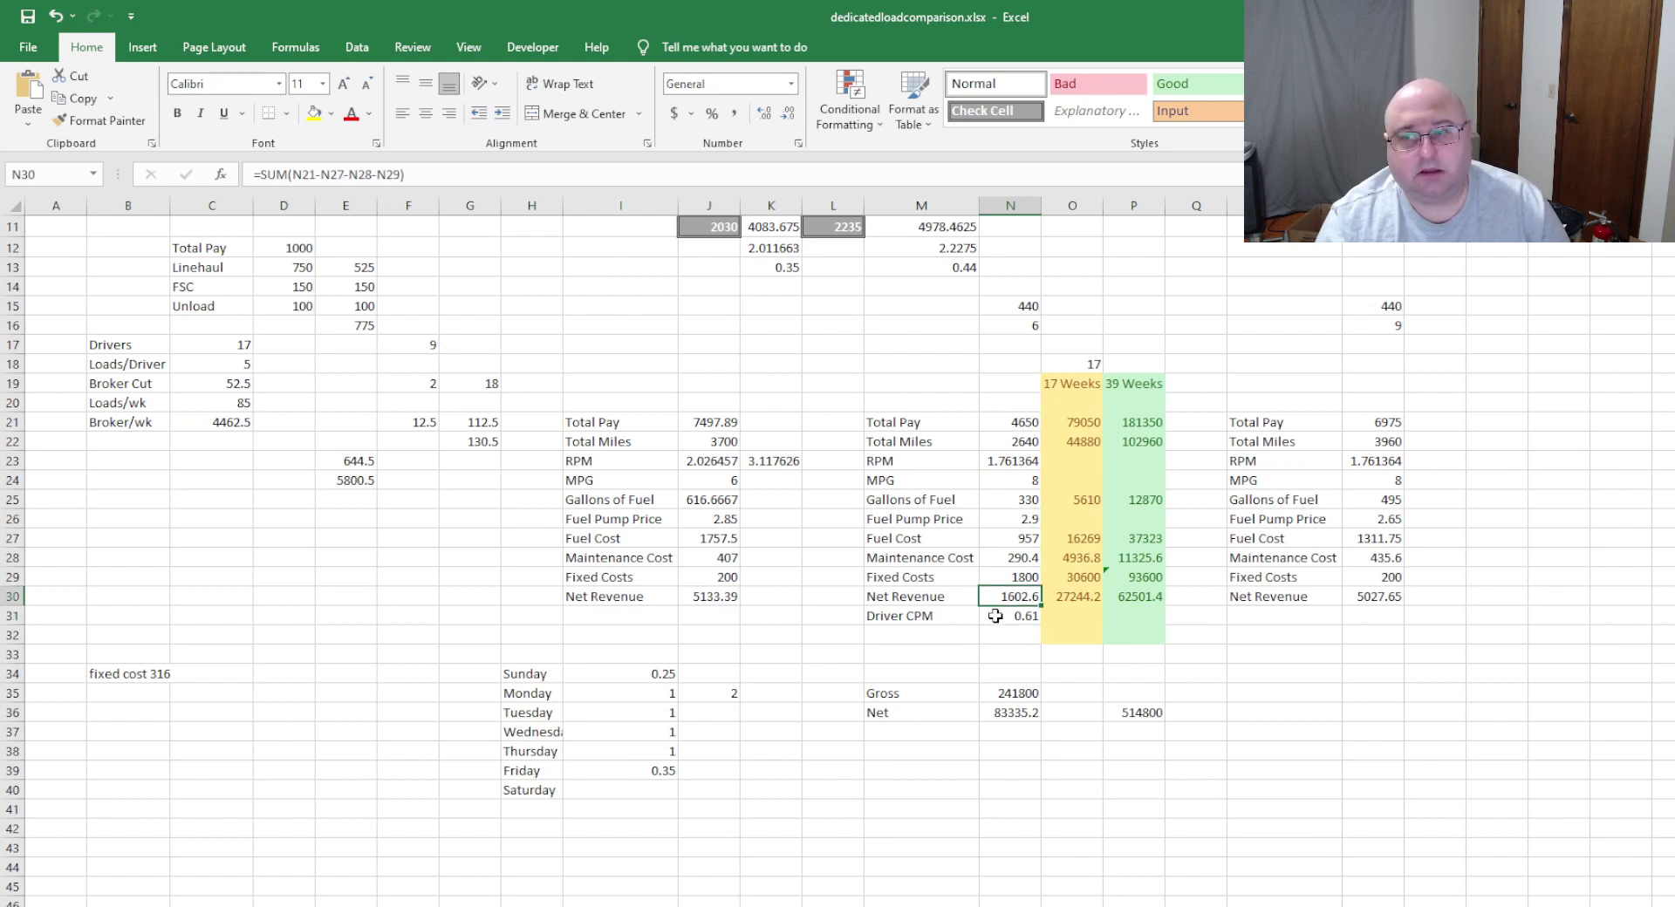
click(1002, 616)
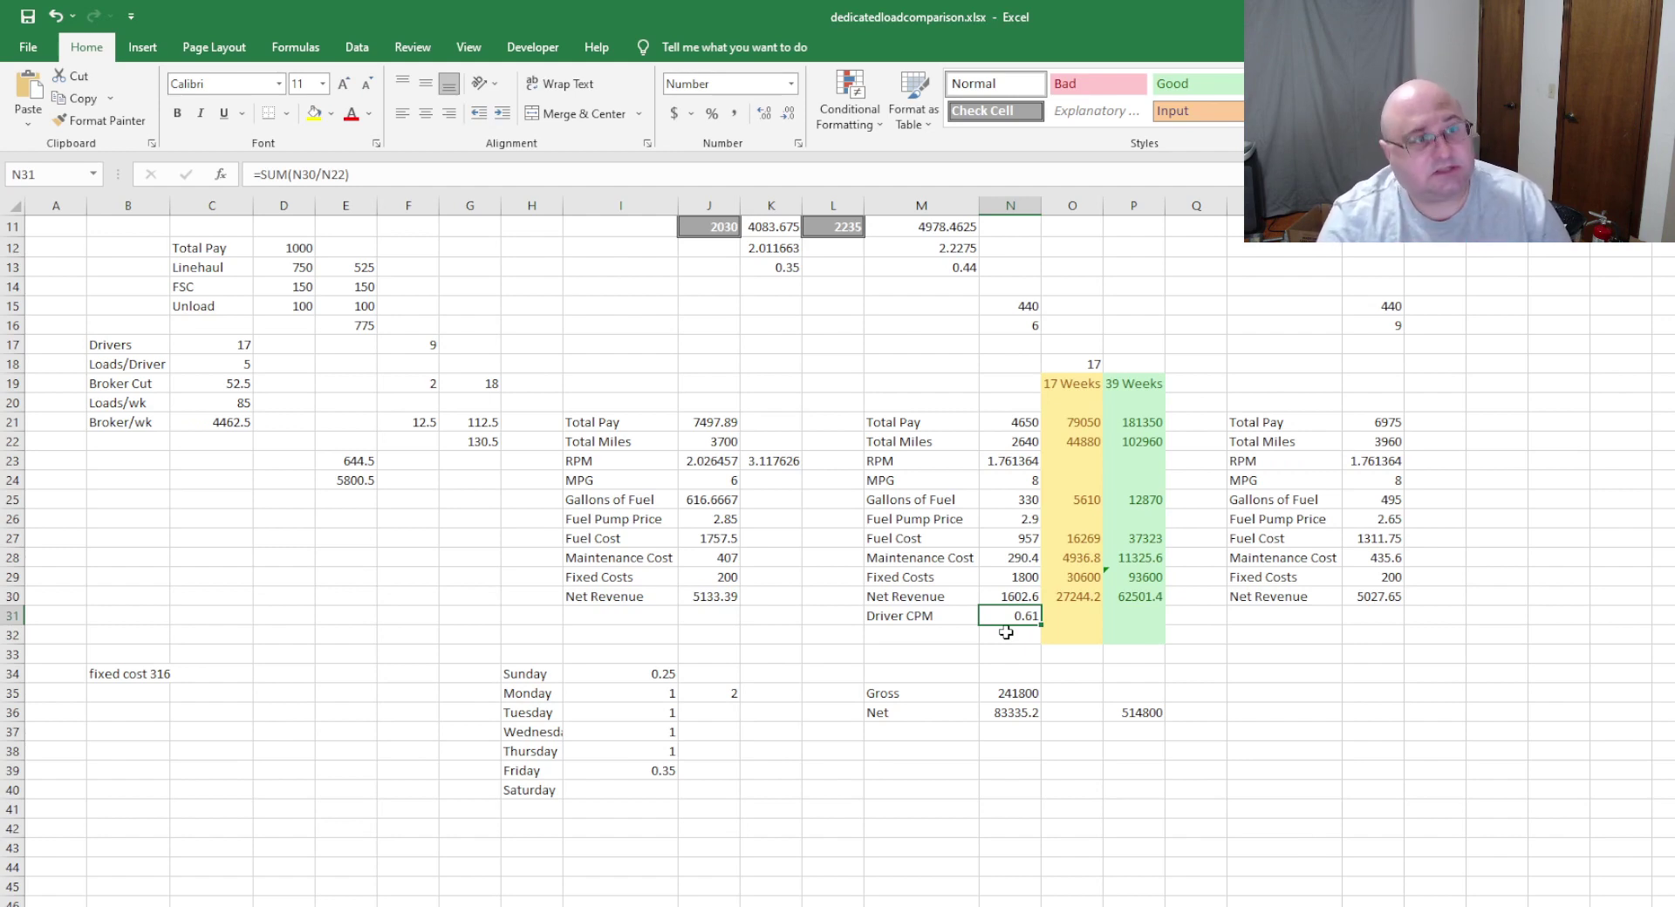
- Set the load count in N16 to 7 and check the Driver CPM in N31
click(1018, 325)
text(7)
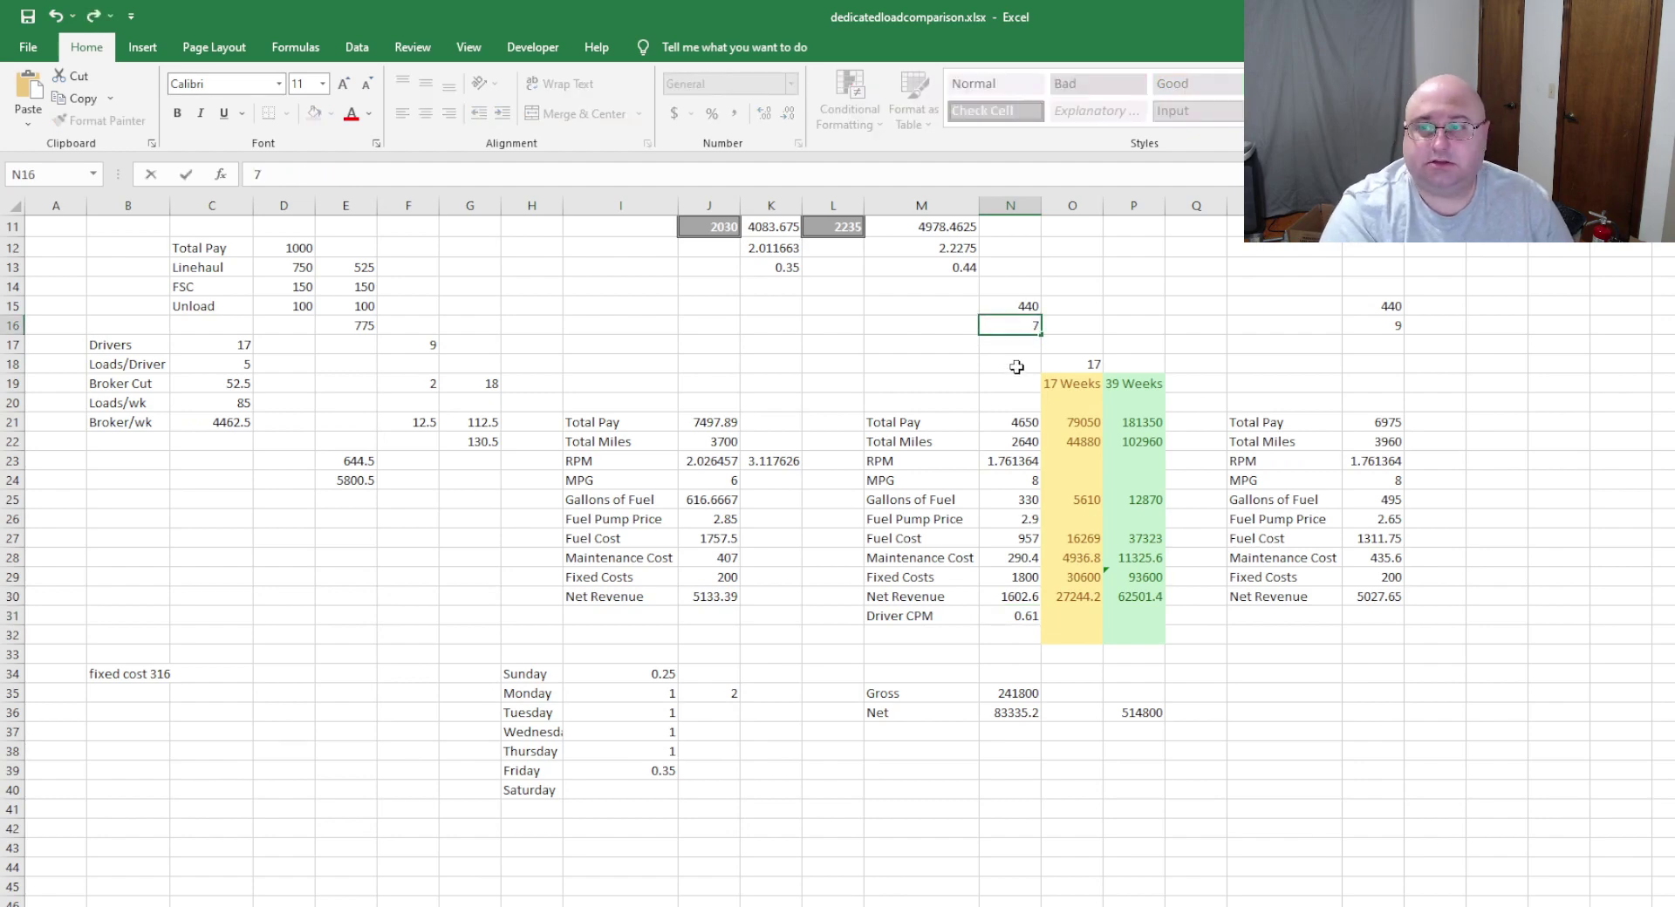
key(Return)
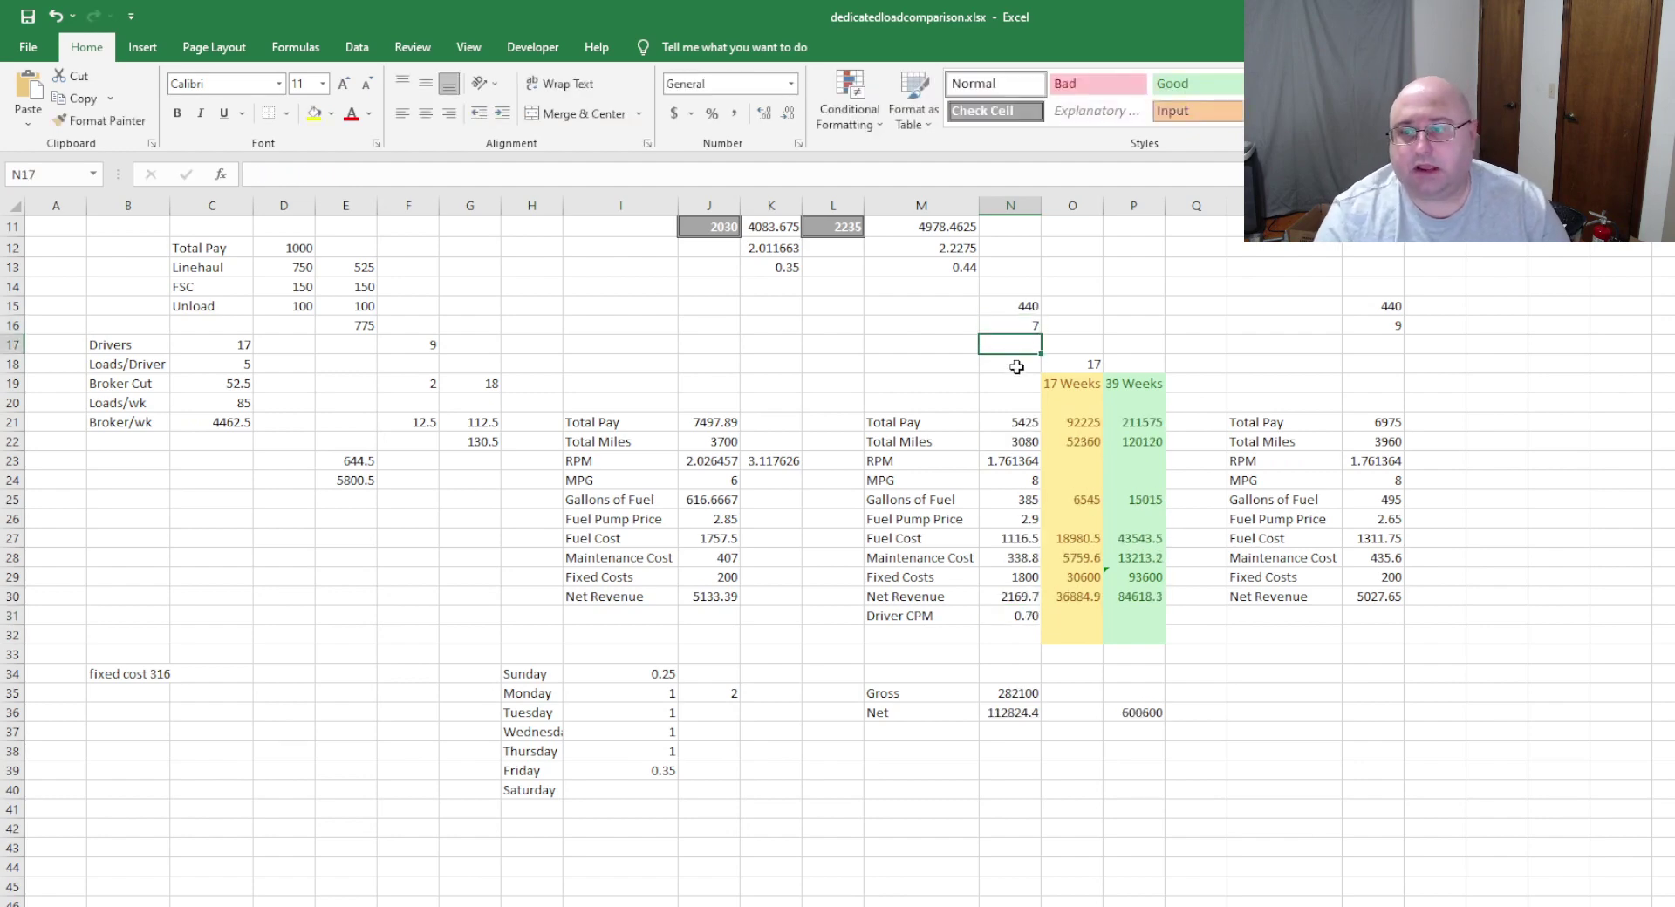
click(1006, 618)
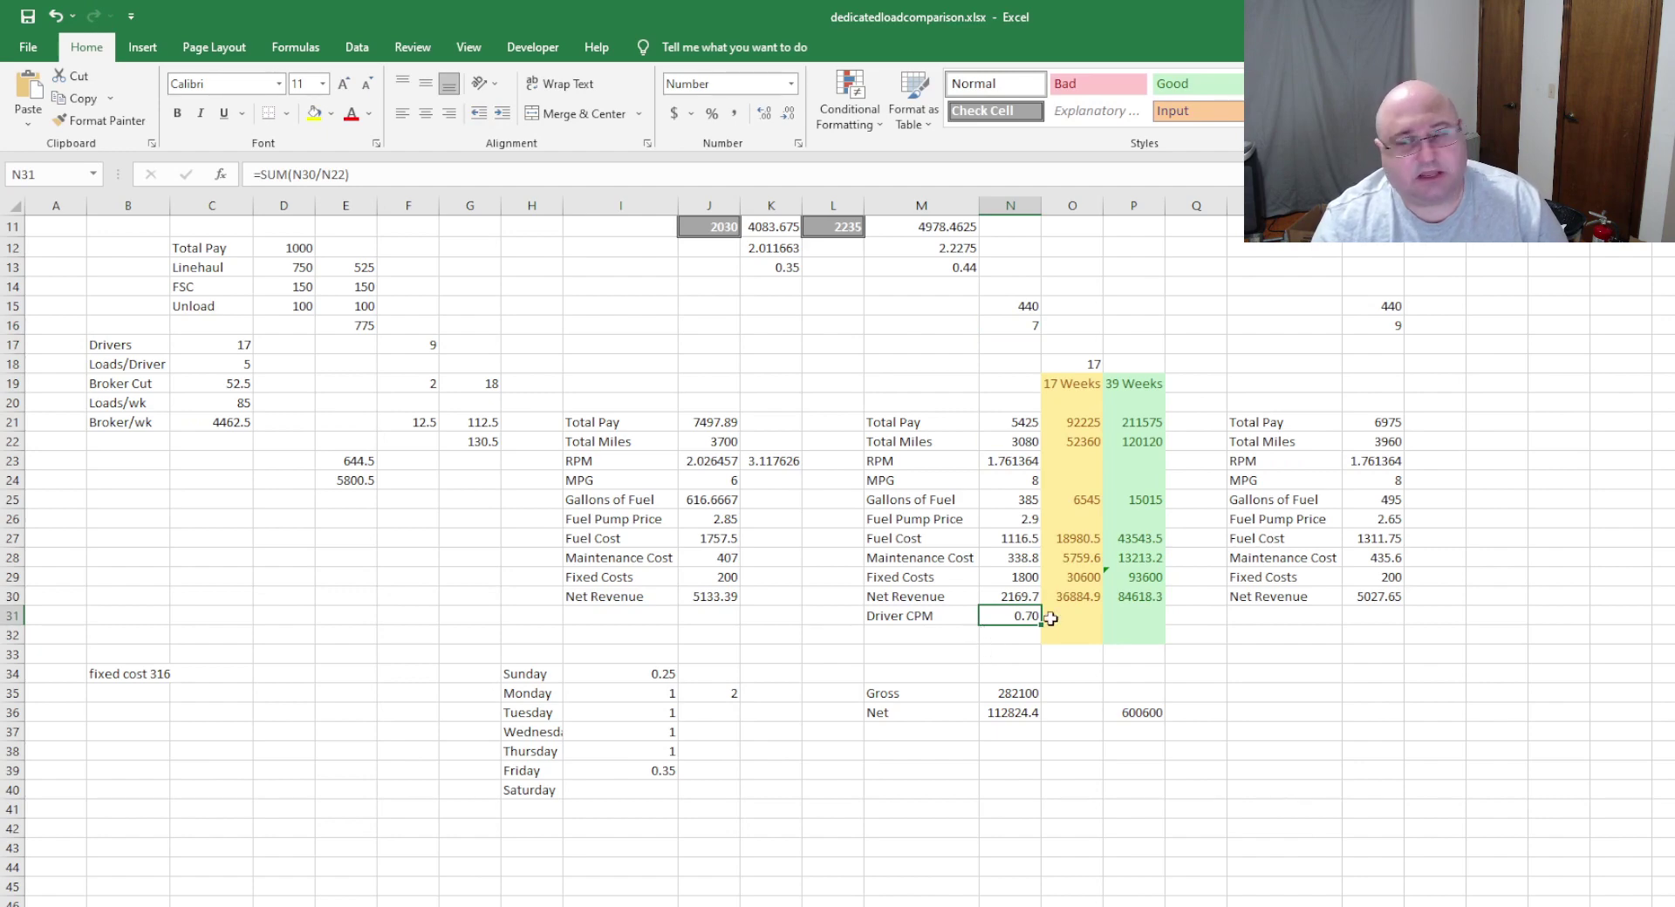
click(1010, 635)
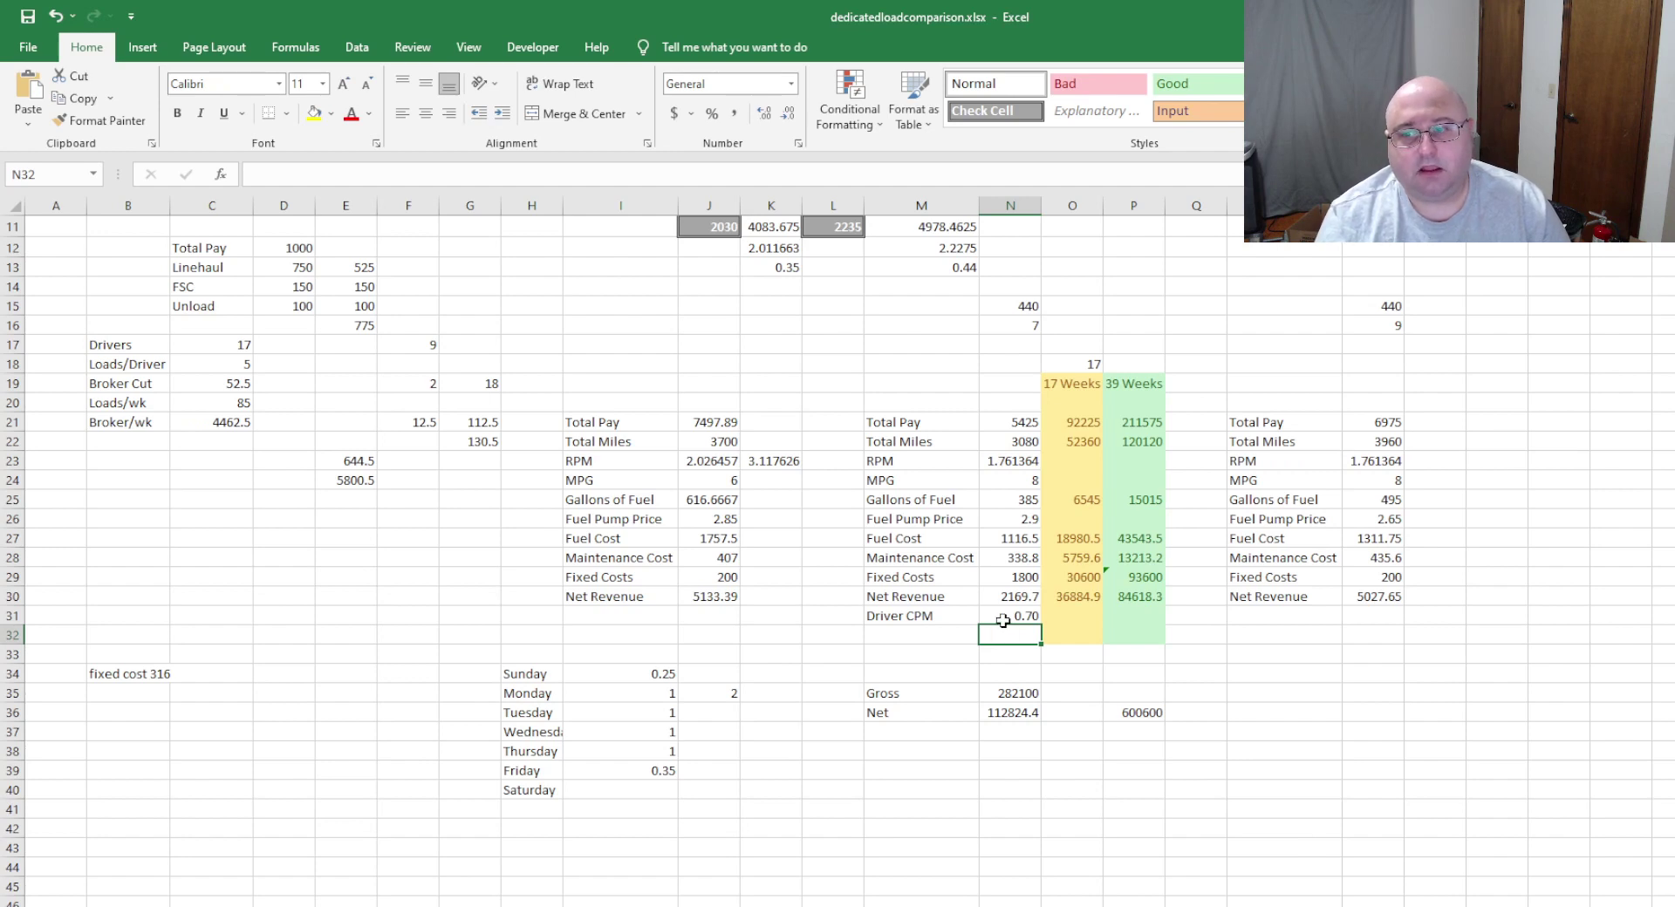
click(1003, 618)
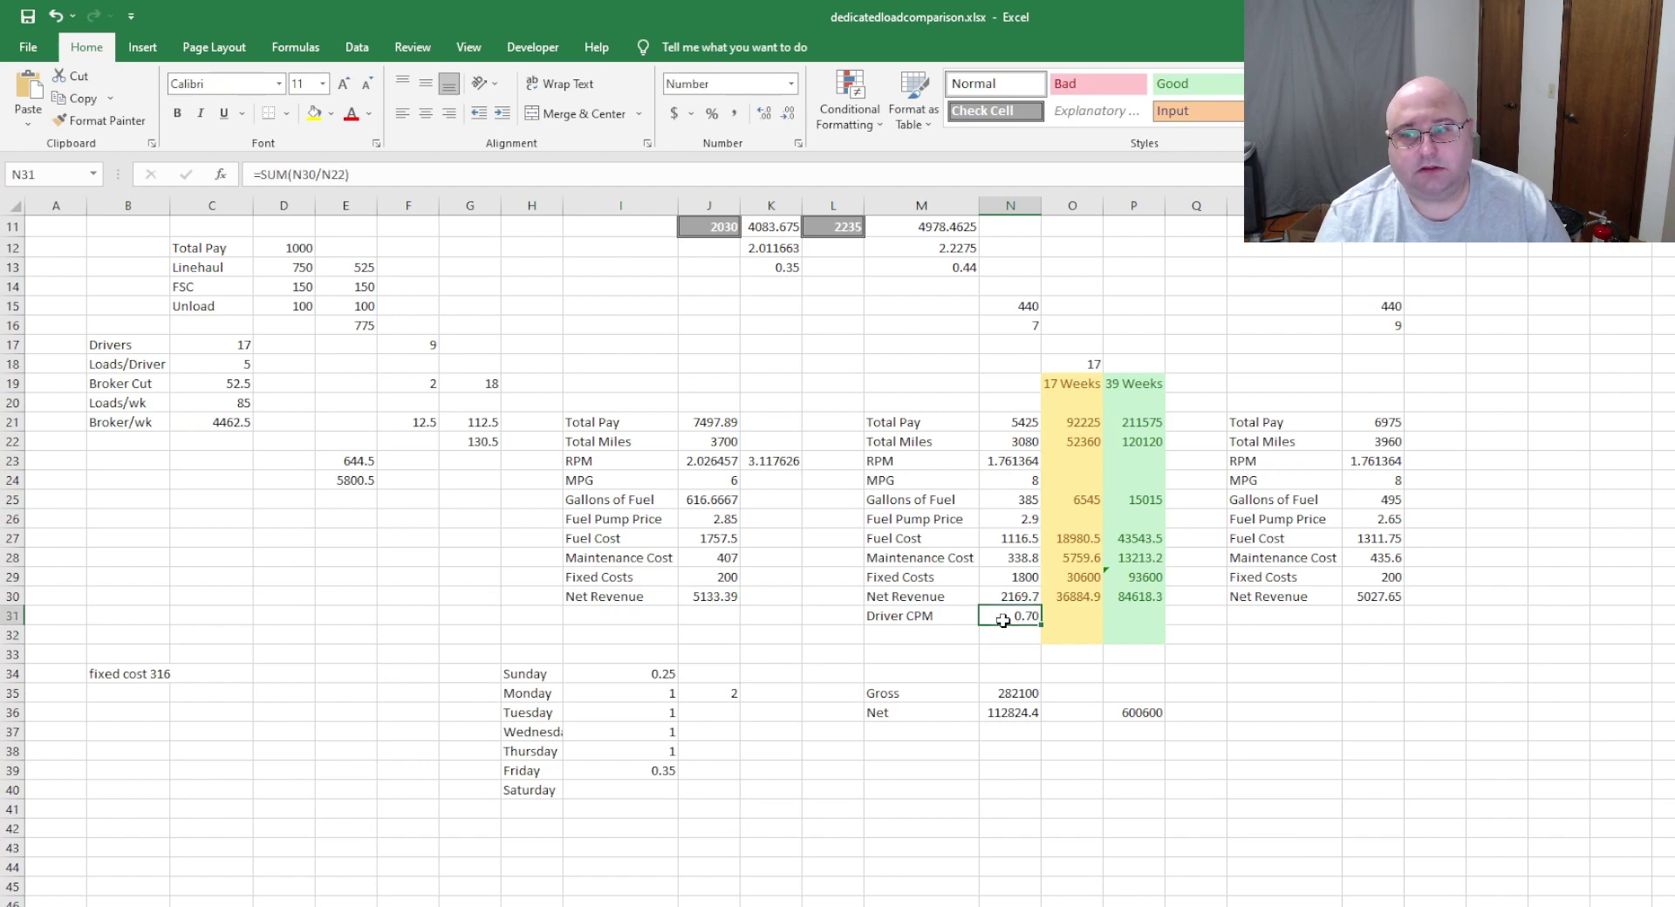
- Examine the Driver CPM in N31 alongside the Net Revenue in N30 for the seven-load scenario
click(936, 635)
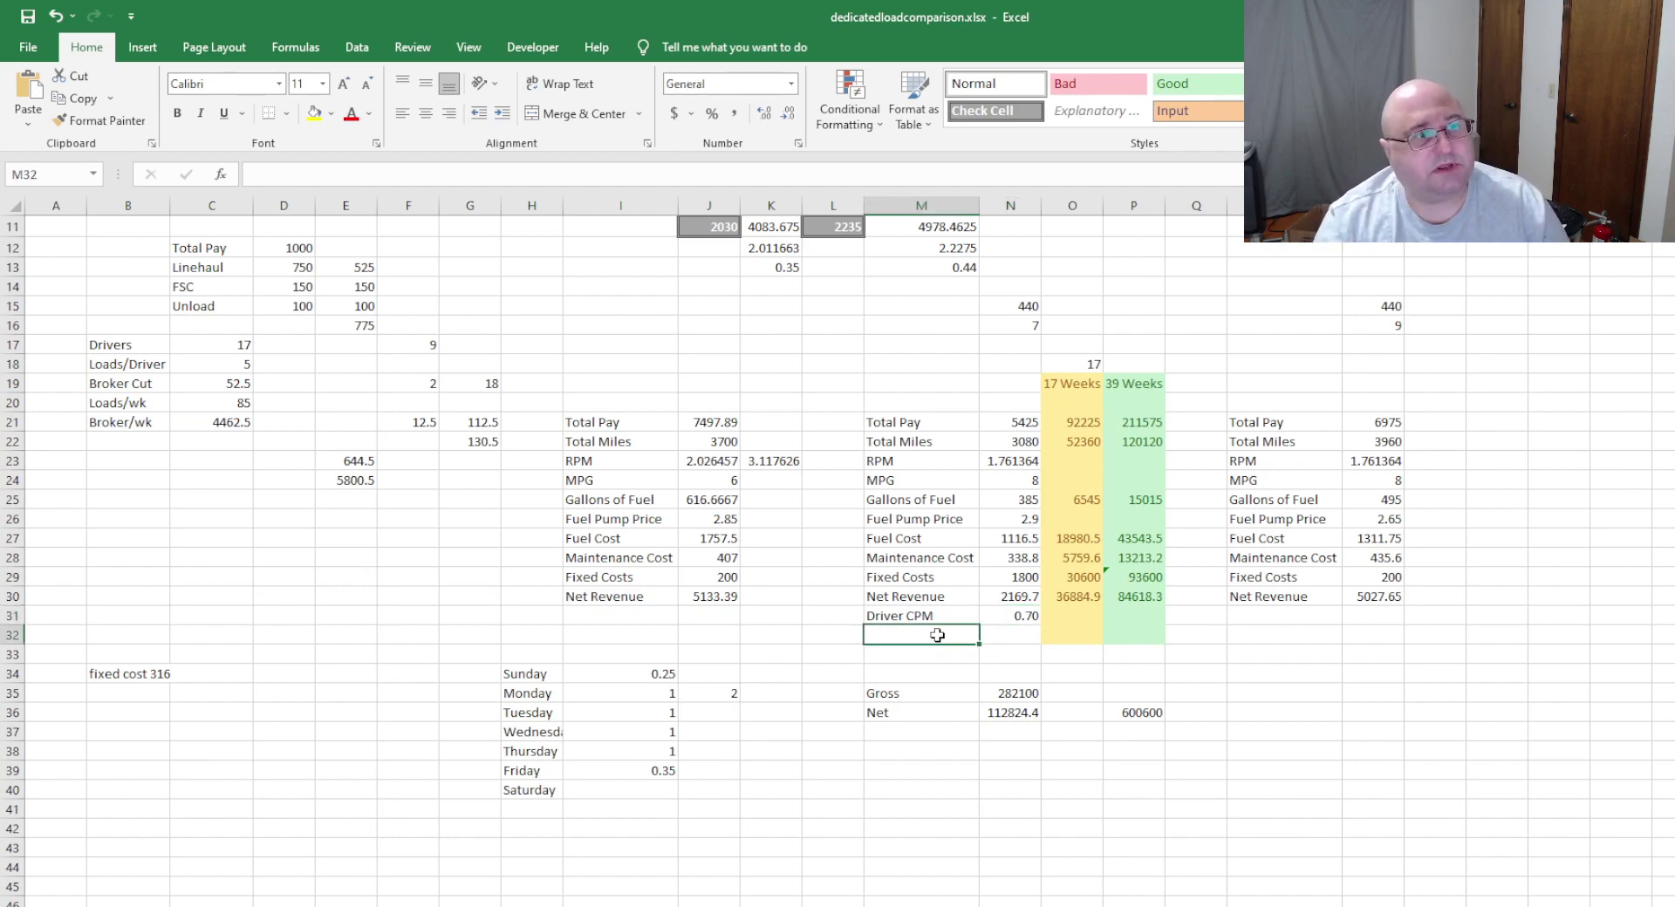
click(1014, 620)
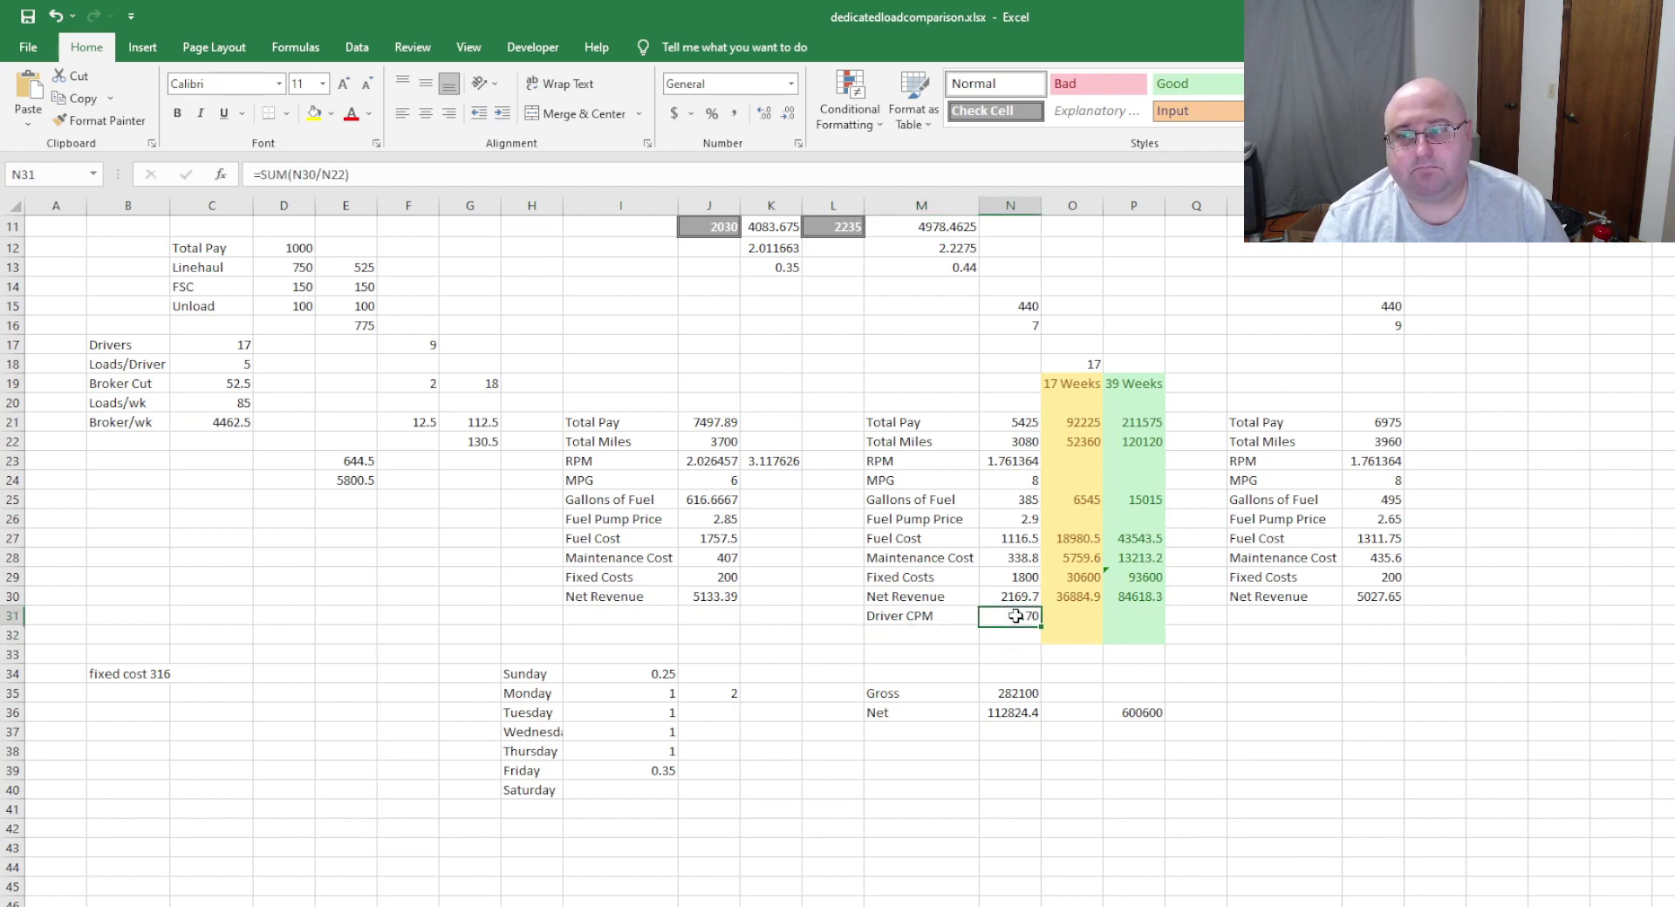
click(949, 637)
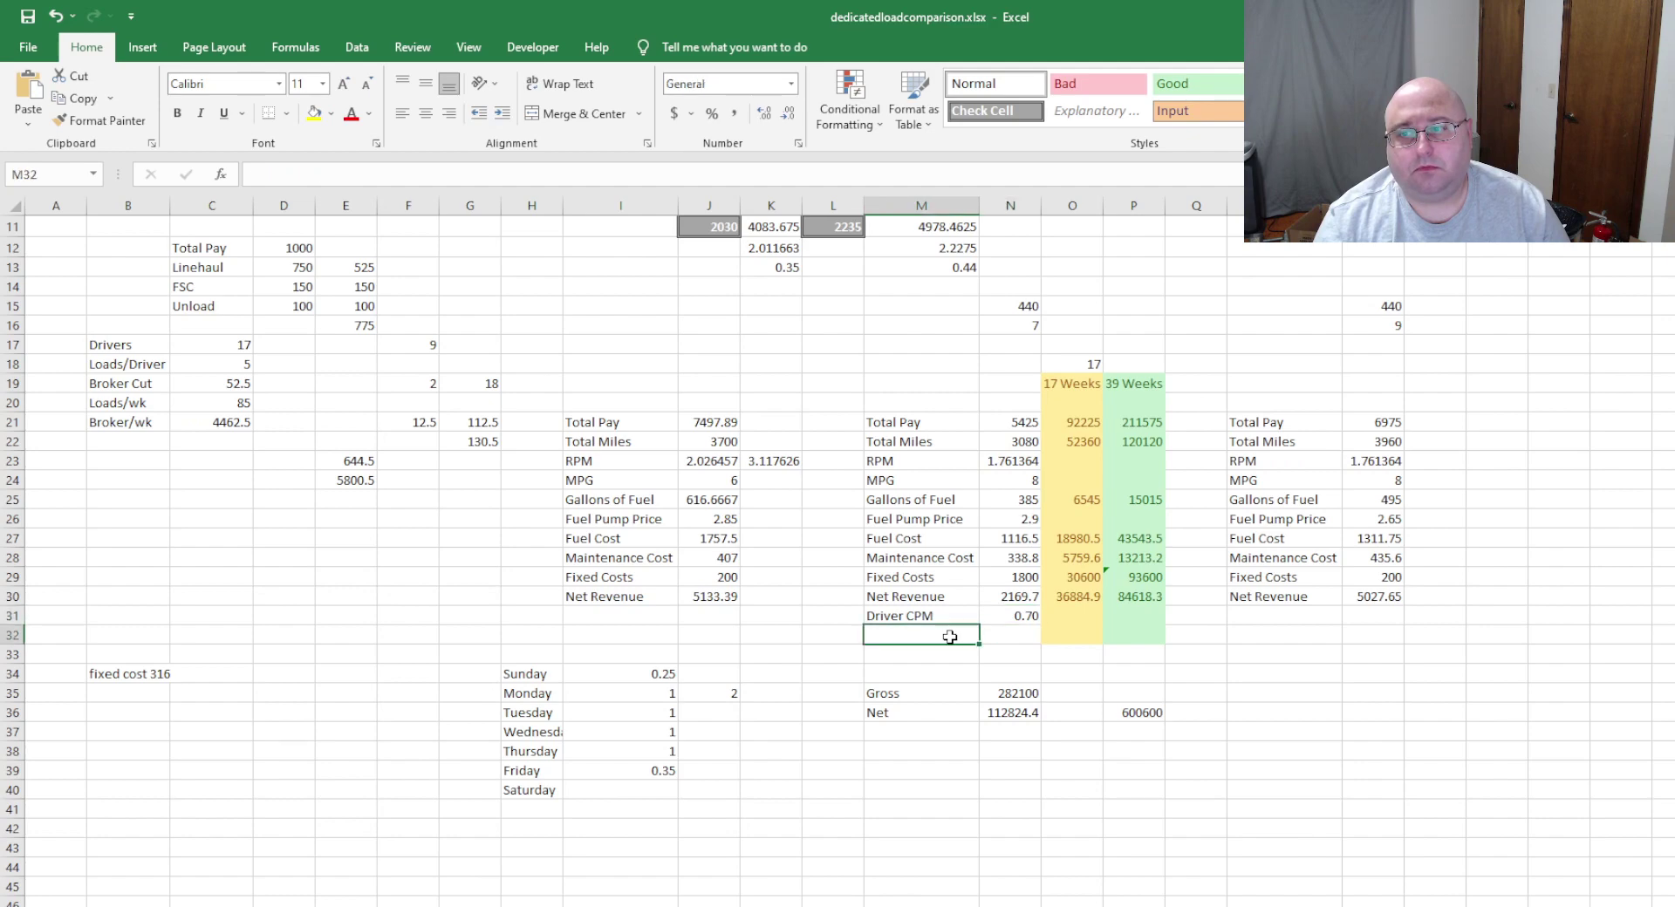
click(995, 601)
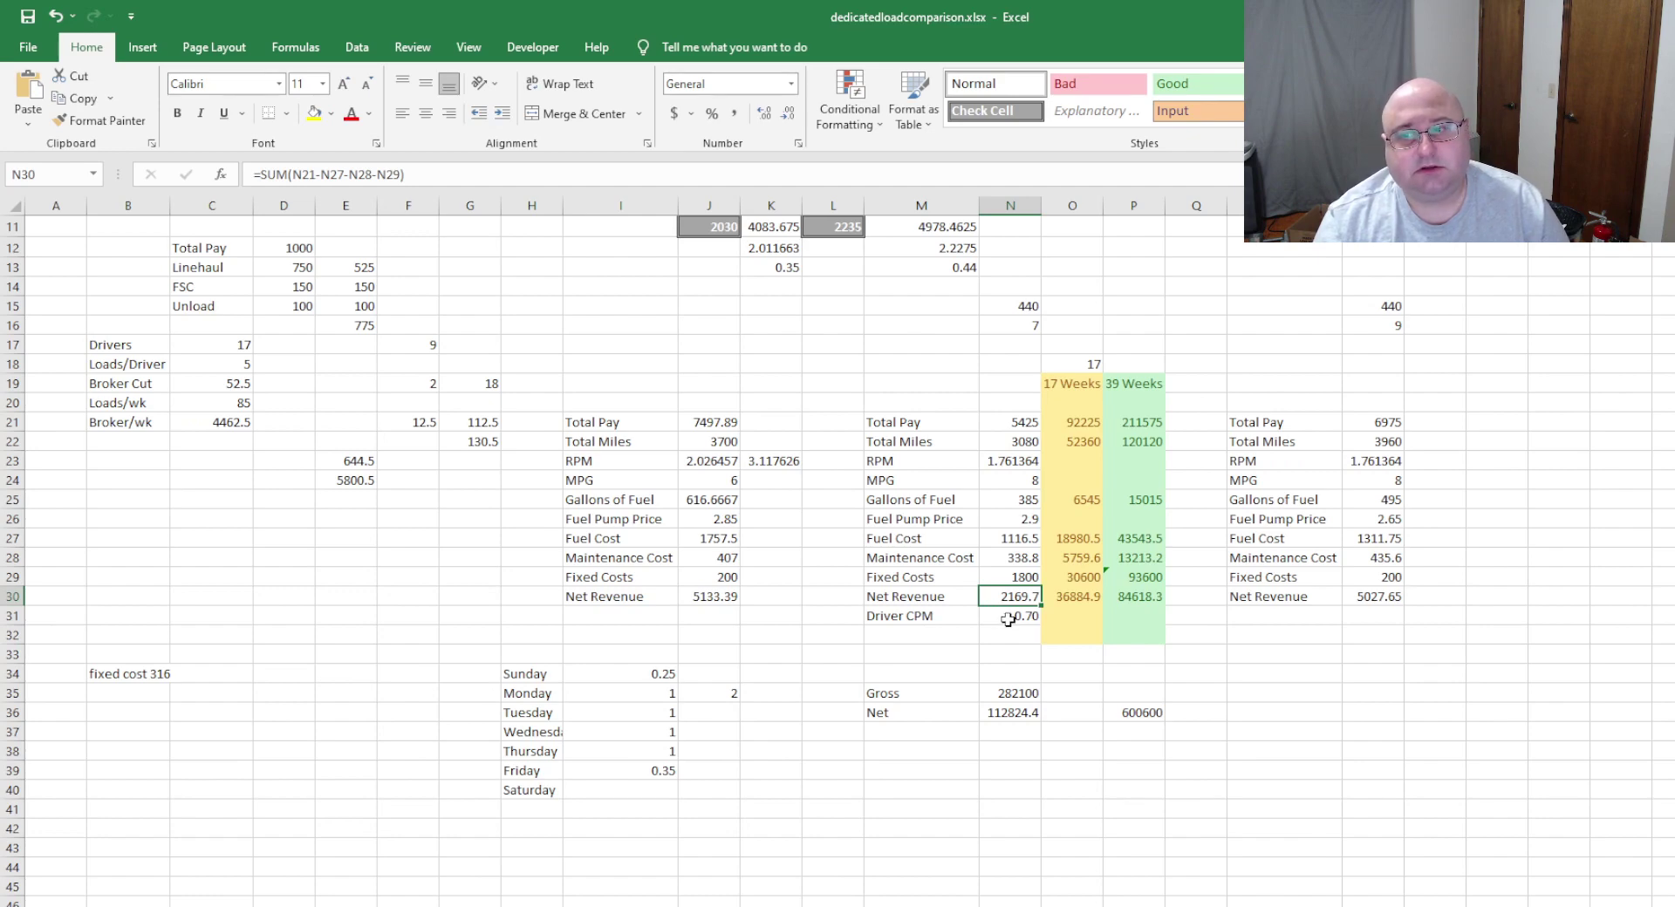
click(1007, 617)
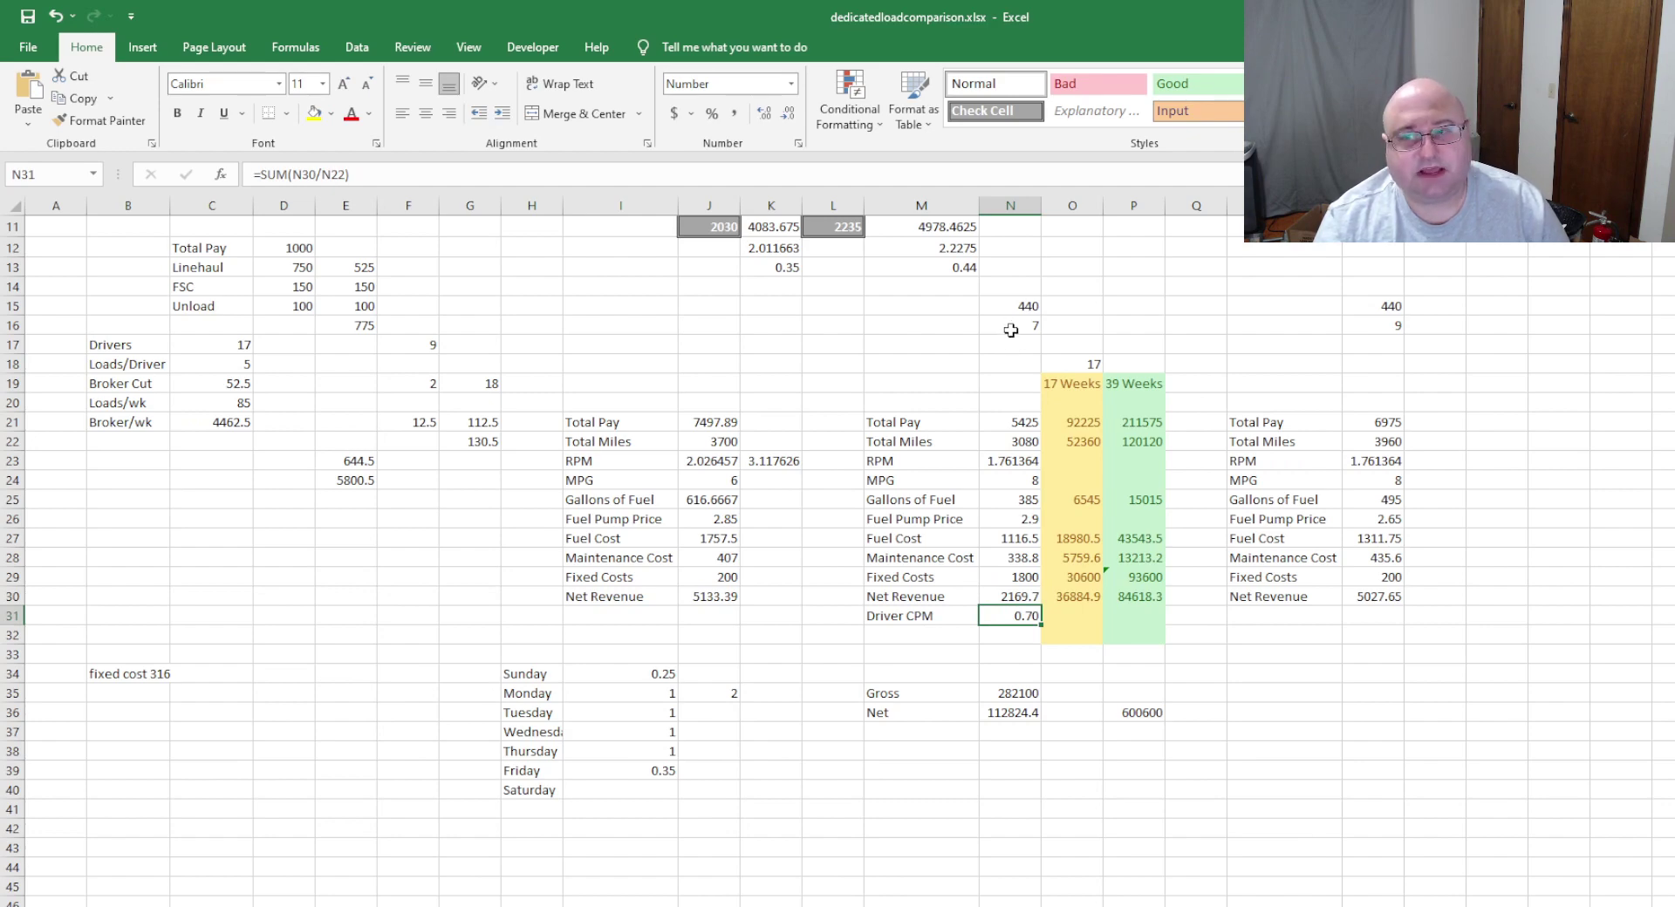
click(1010, 598)
click(1008, 618)
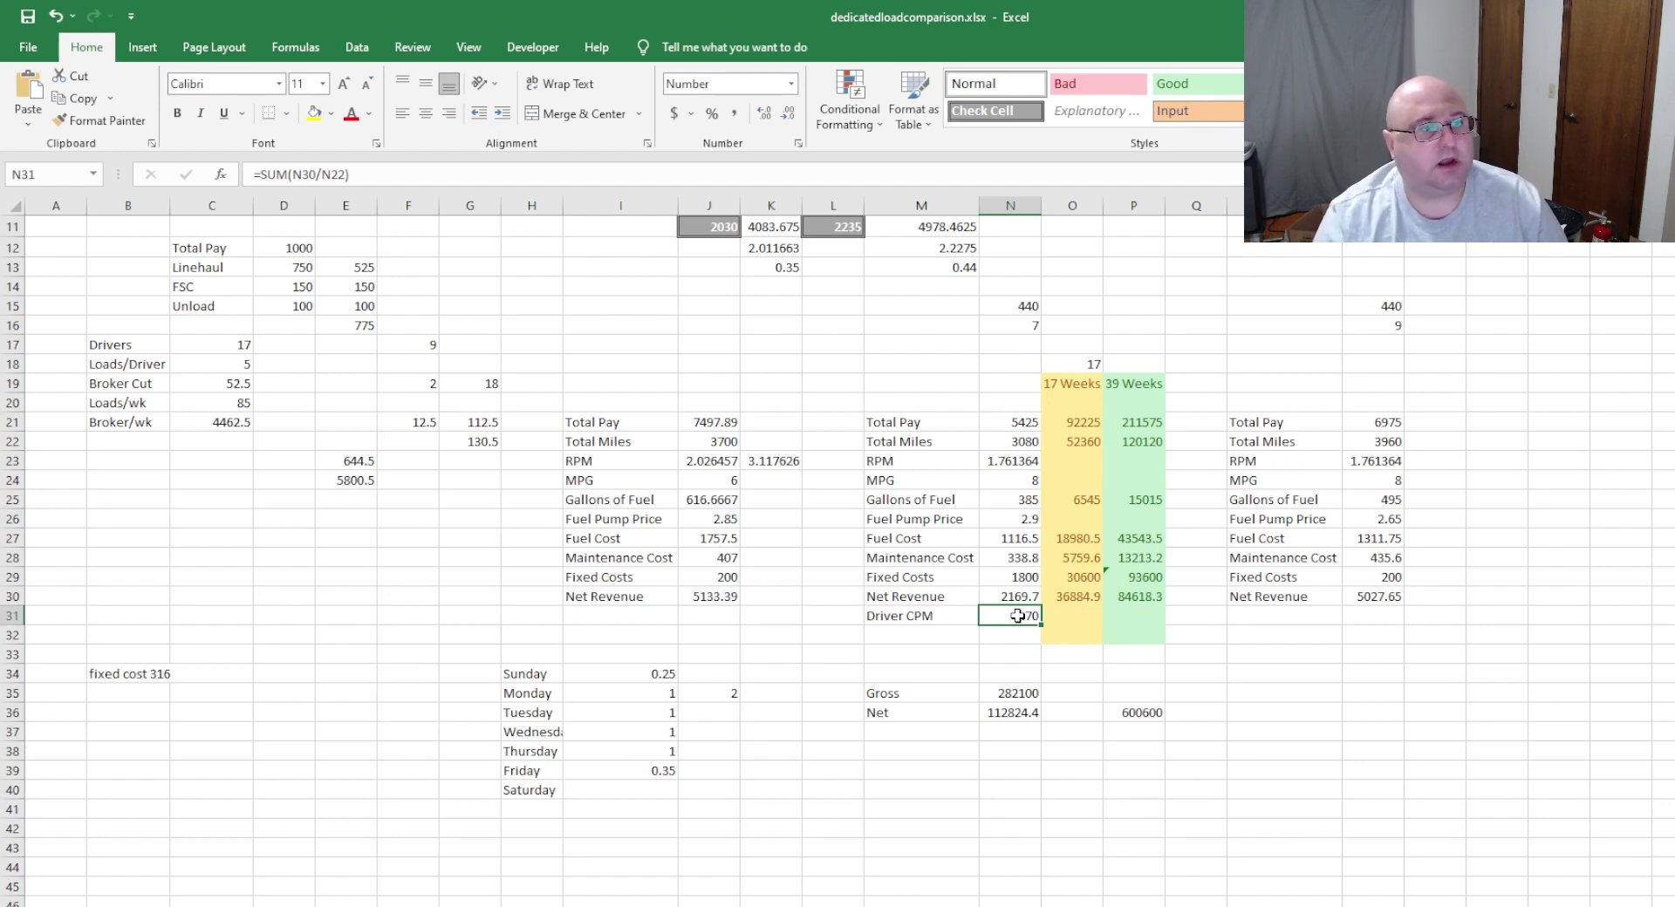
- Set the weekly Fixed Costs in N29 to 361 and check the resulting Driver CPM in N31
click(987, 558)
click(991, 577)
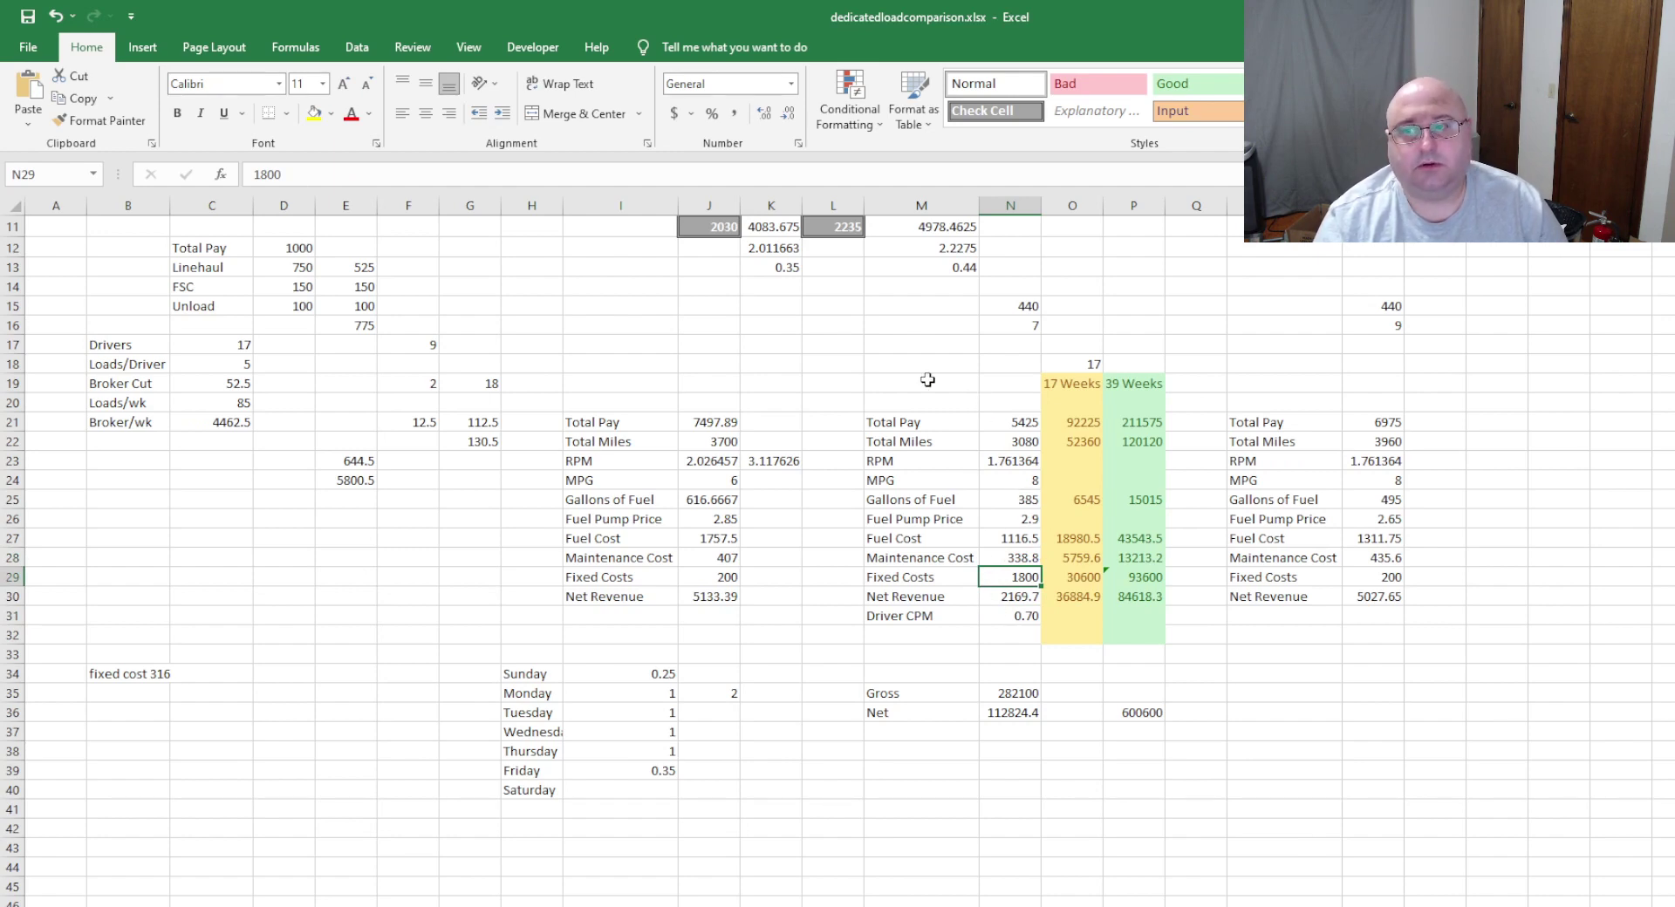
click(927, 379)
click(1018, 327)
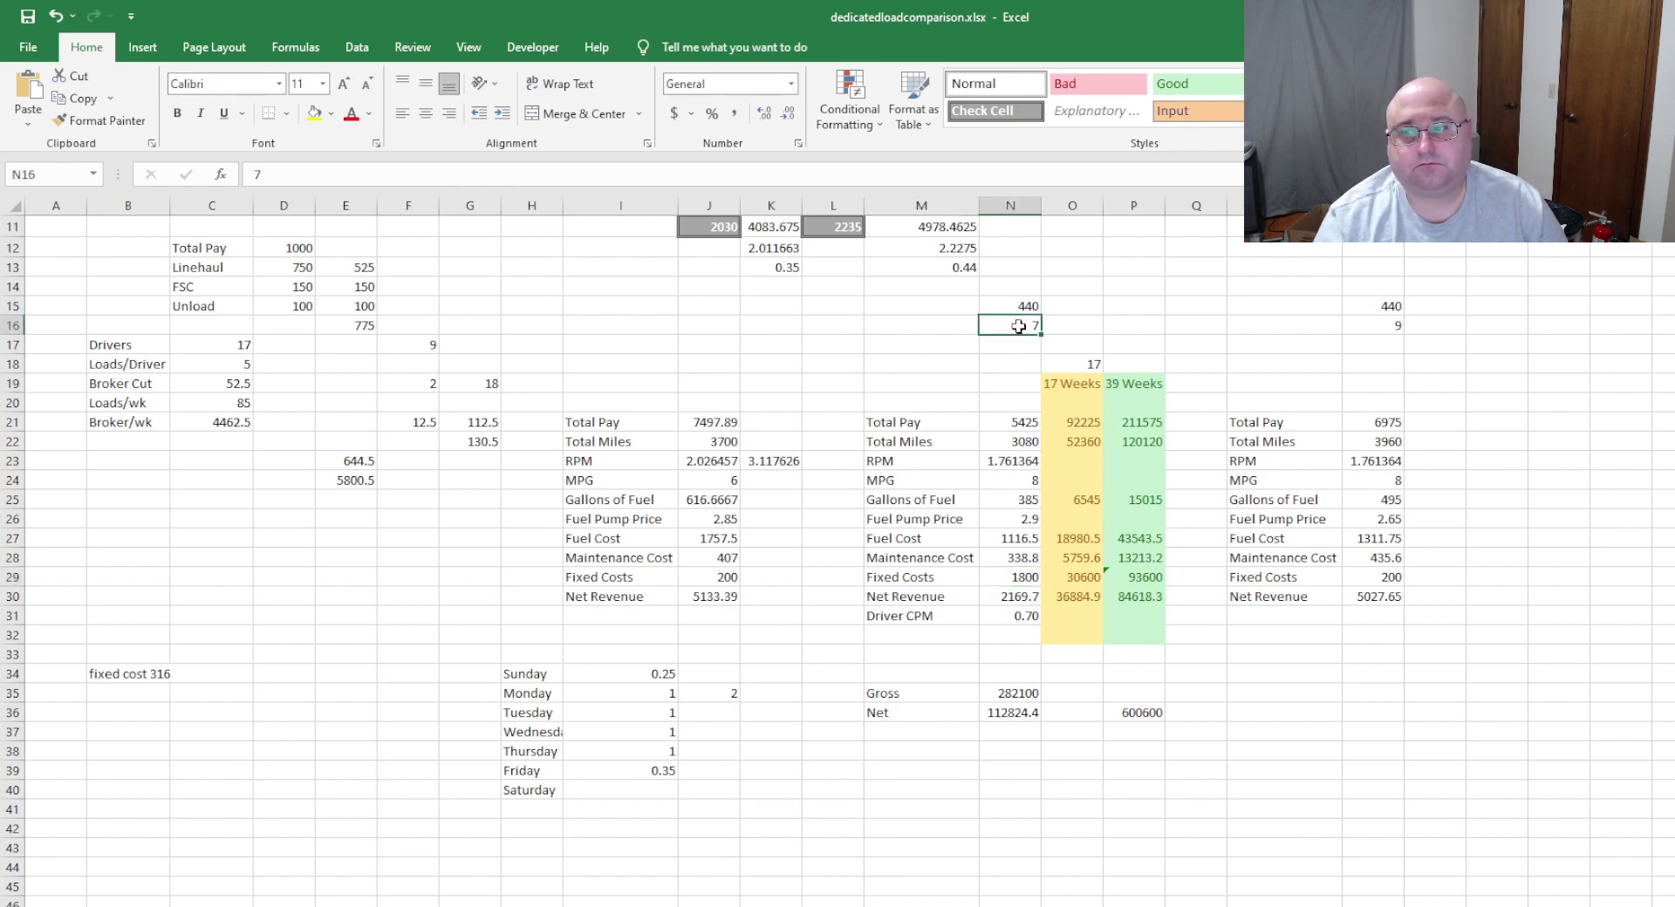
click(1018, 578)
text(361)
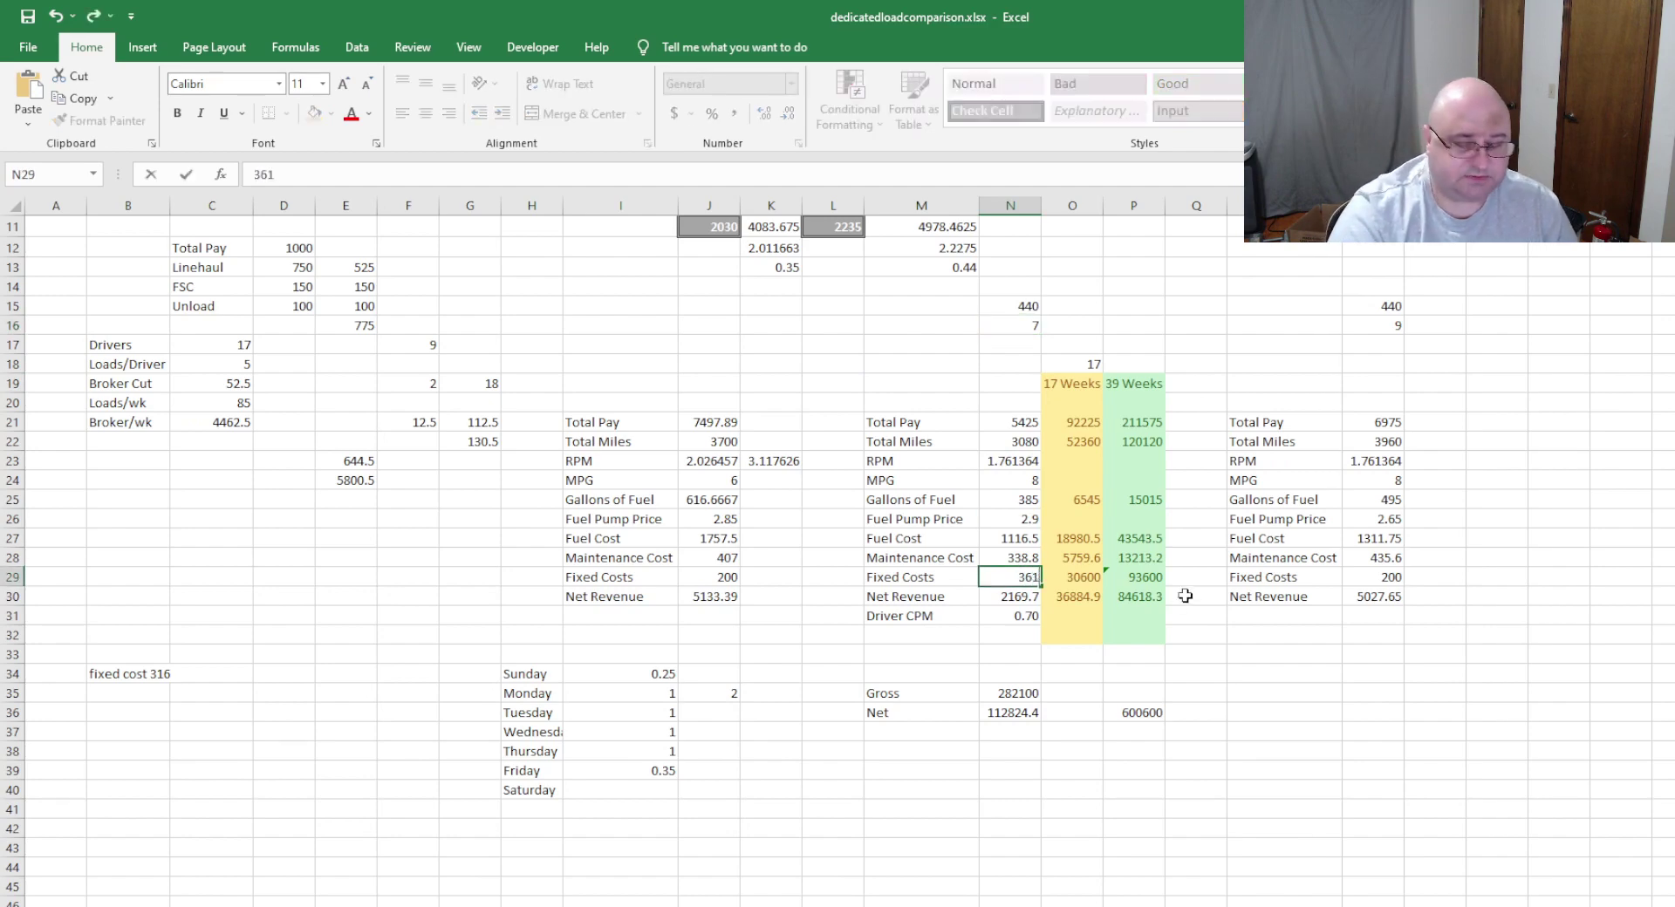
key(Return)
click(866, 344)
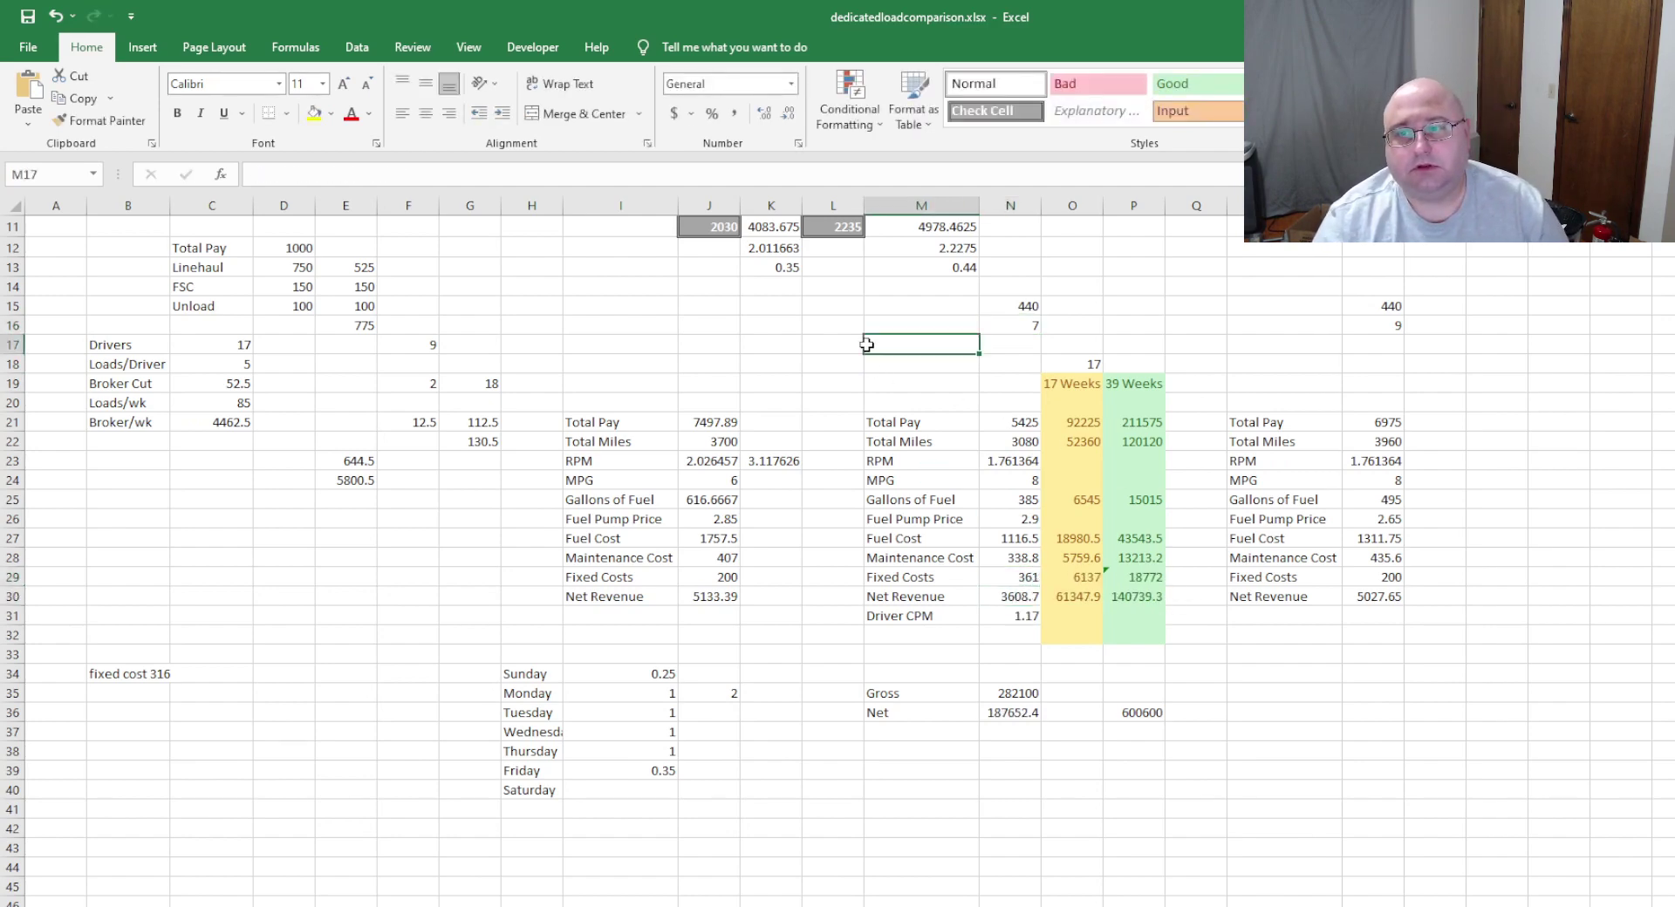
click(1028, 616)
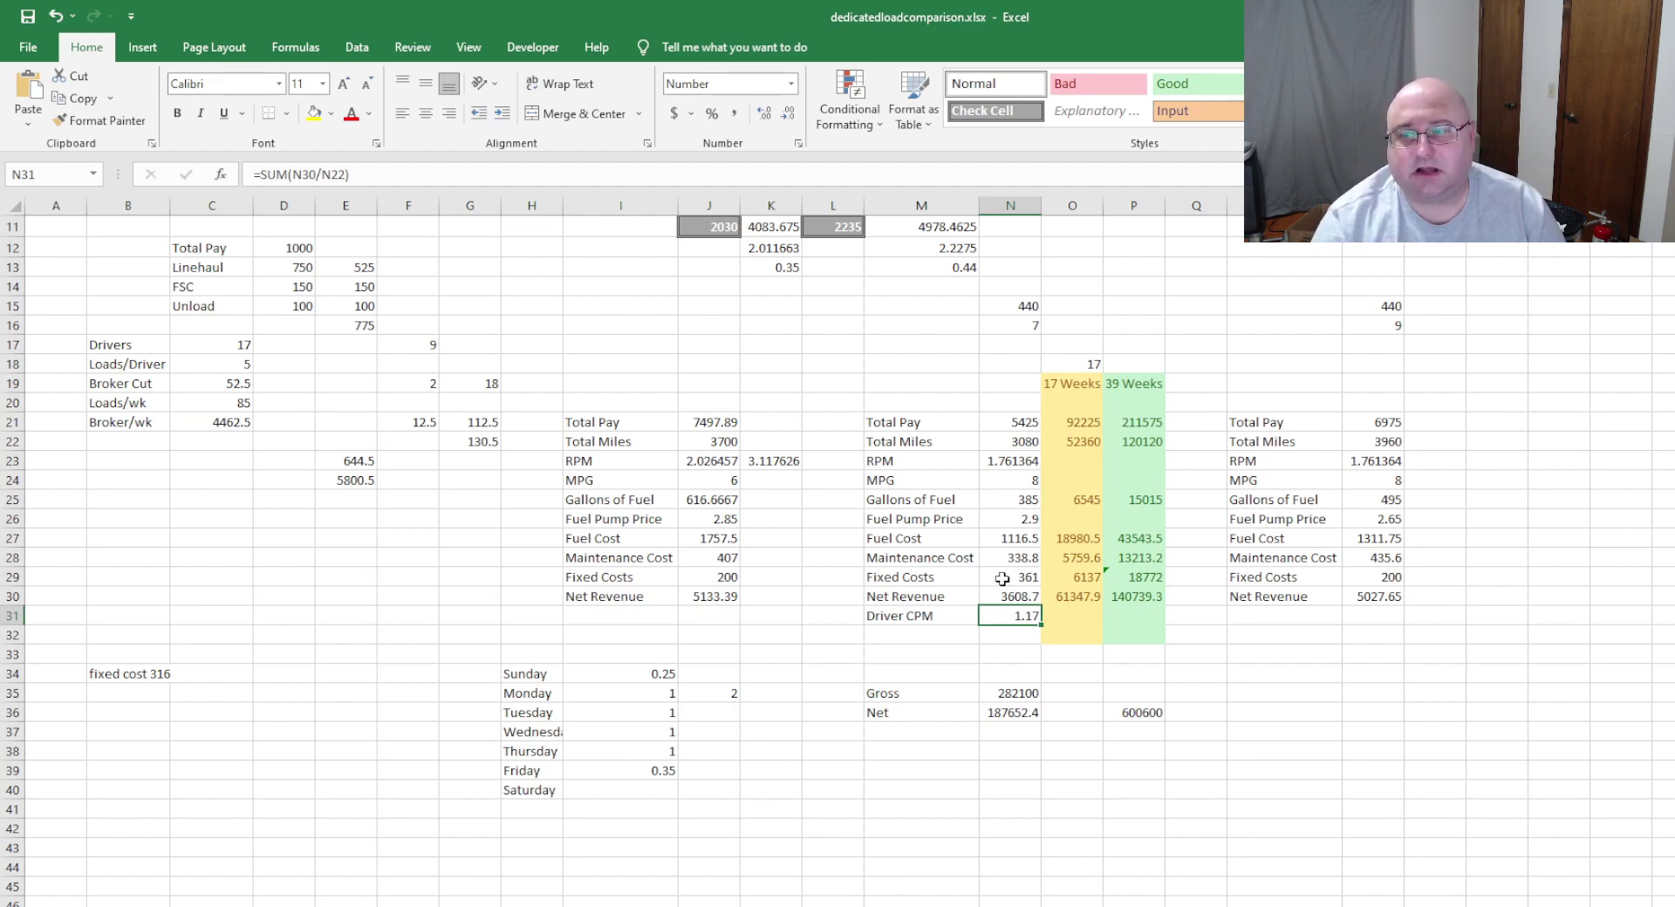
- Set the weekly Fixed Costs in cell N29 to 1000
click(1009, 578)
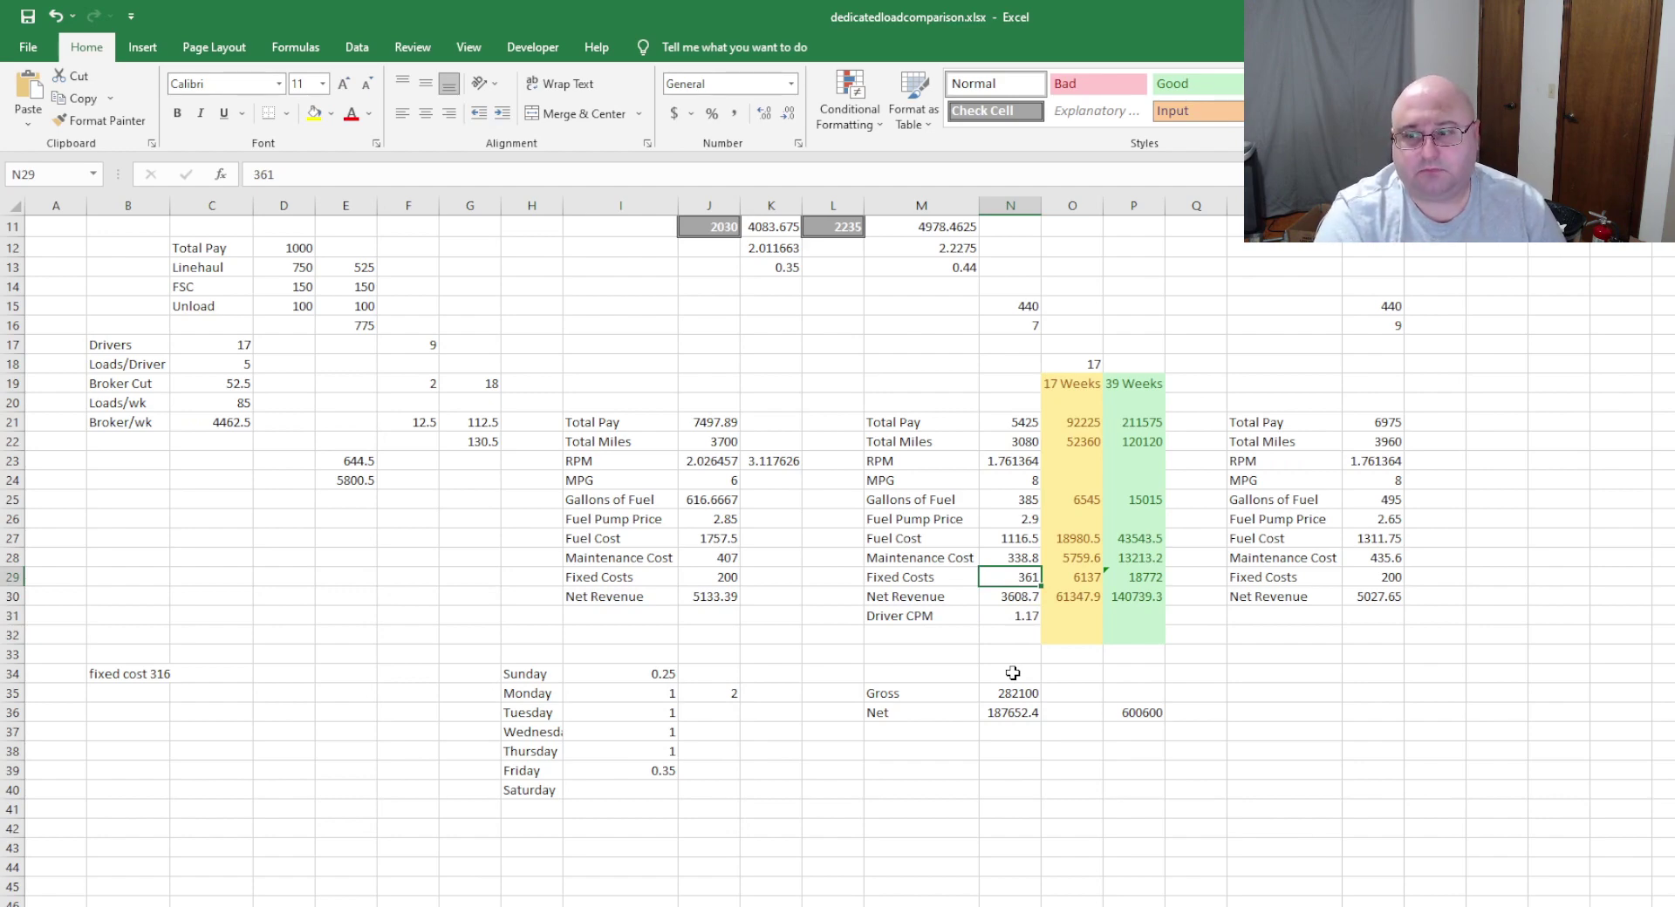
text(1000)
key(Return)
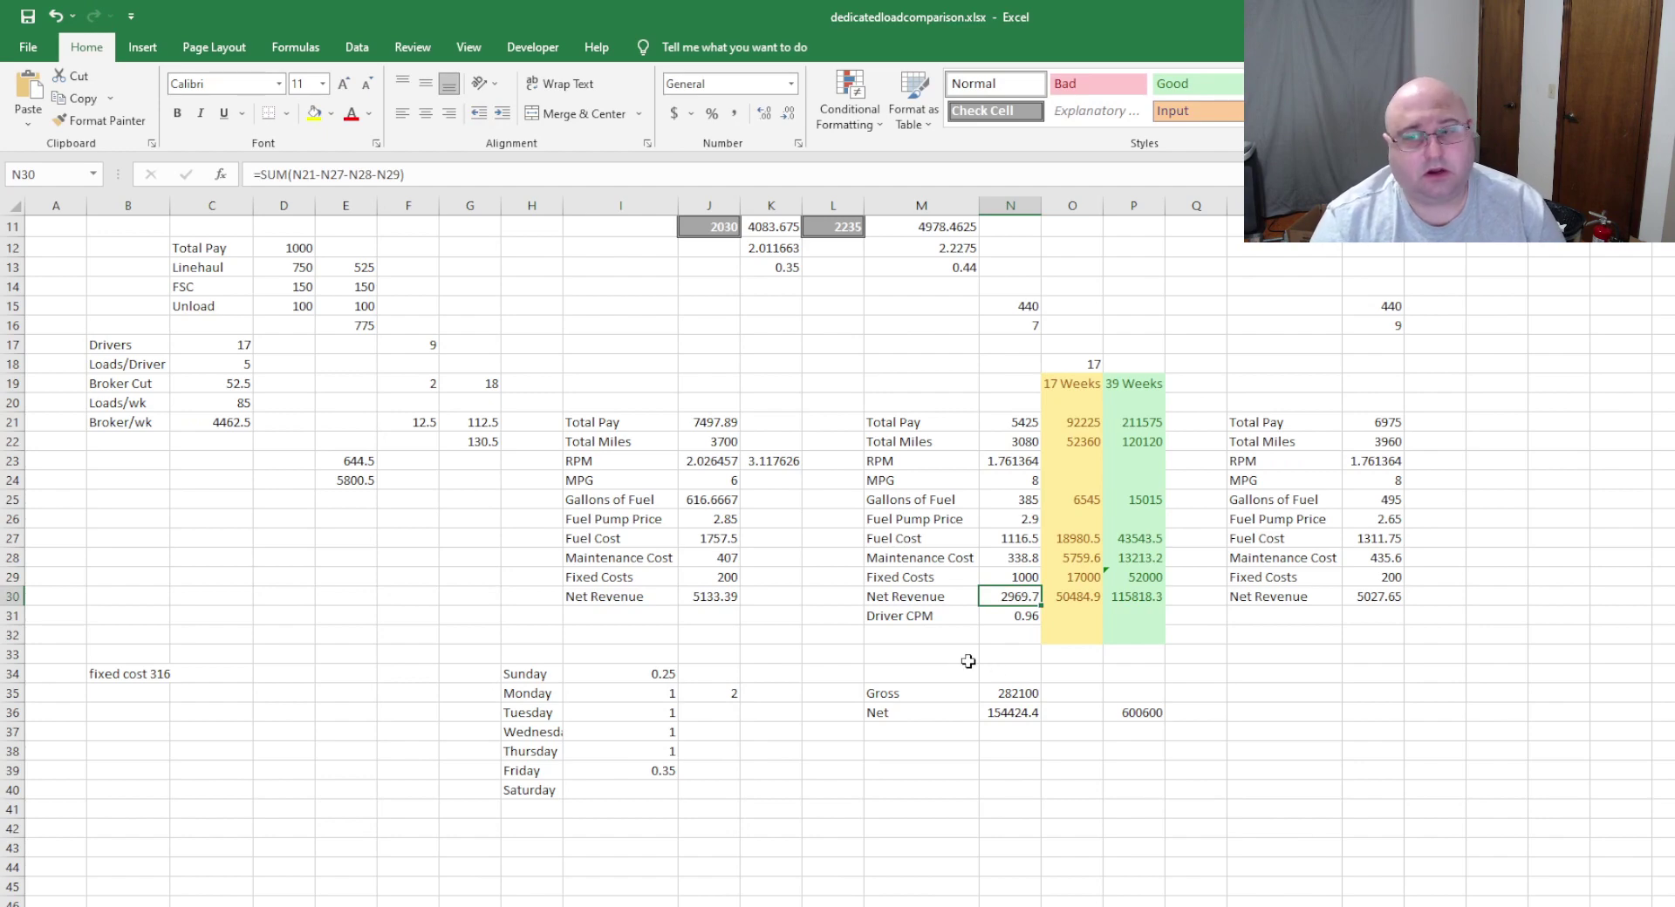
click(886, 656)
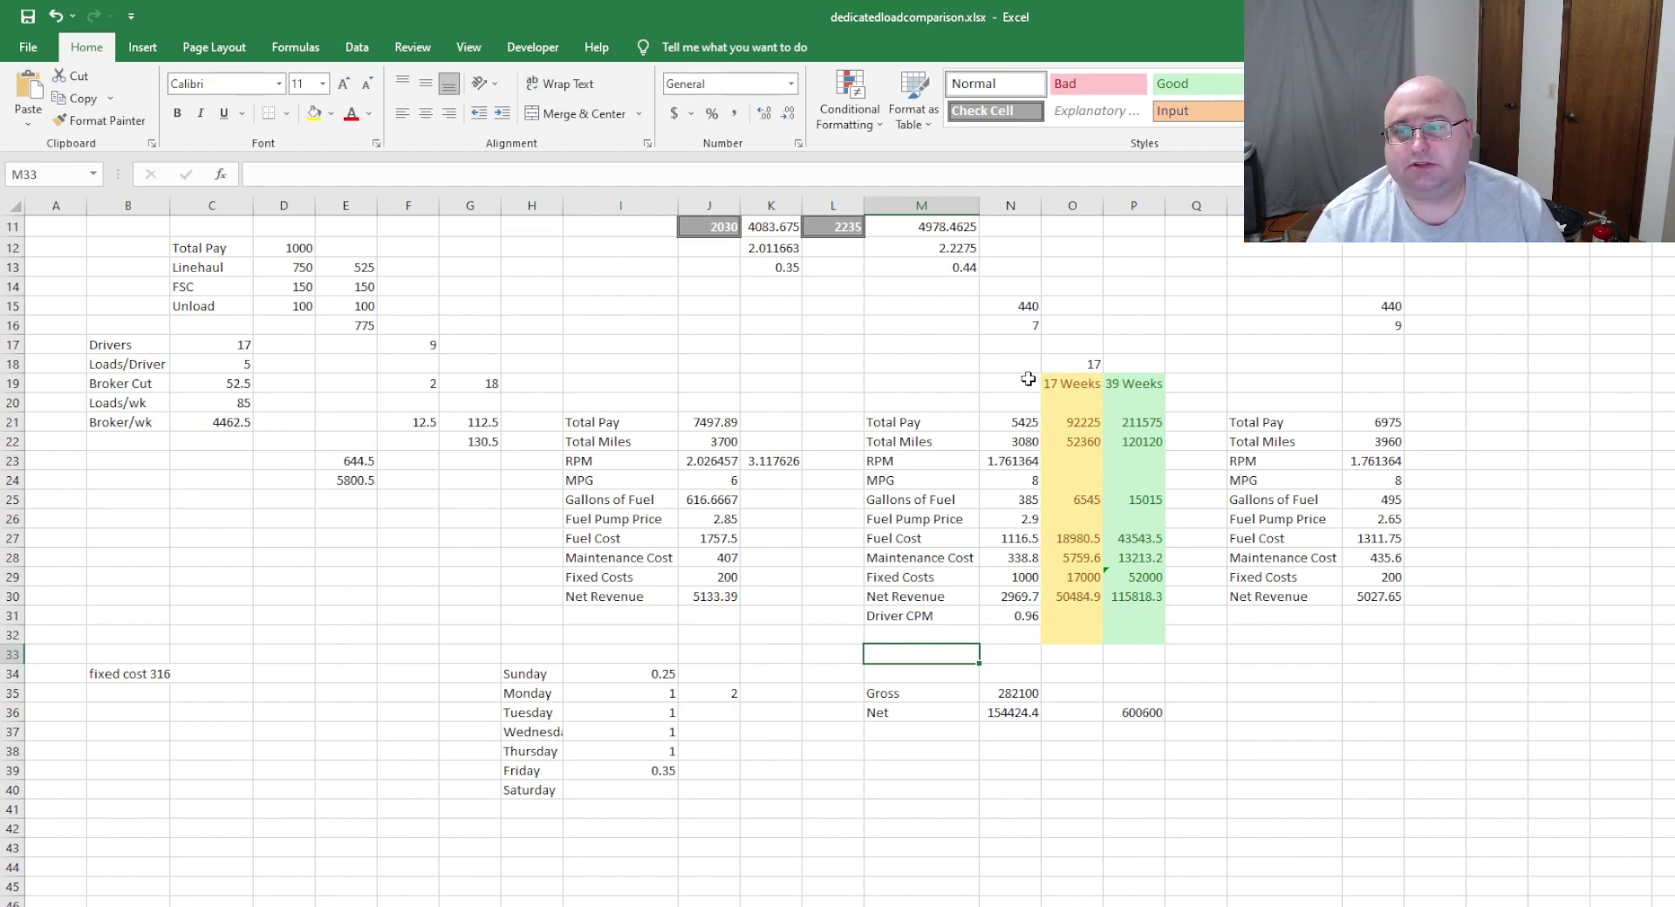
click(1016, 575)
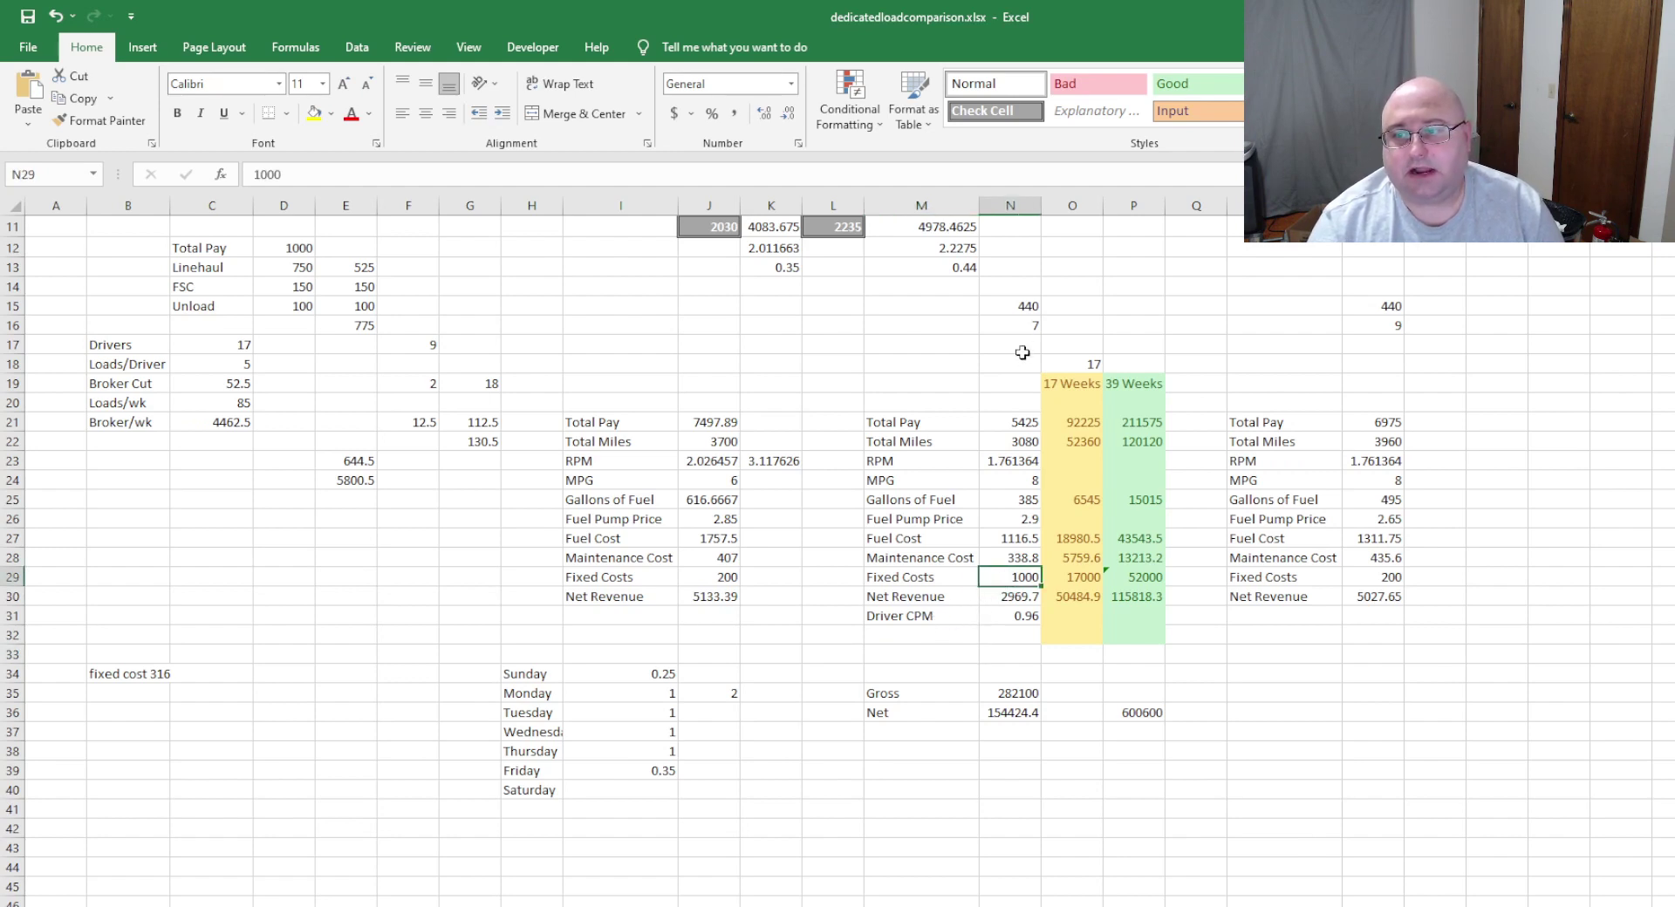
- Check the Driver CPM in N31 and try load counts of 6 and 5 in N16
click(1014, 623)
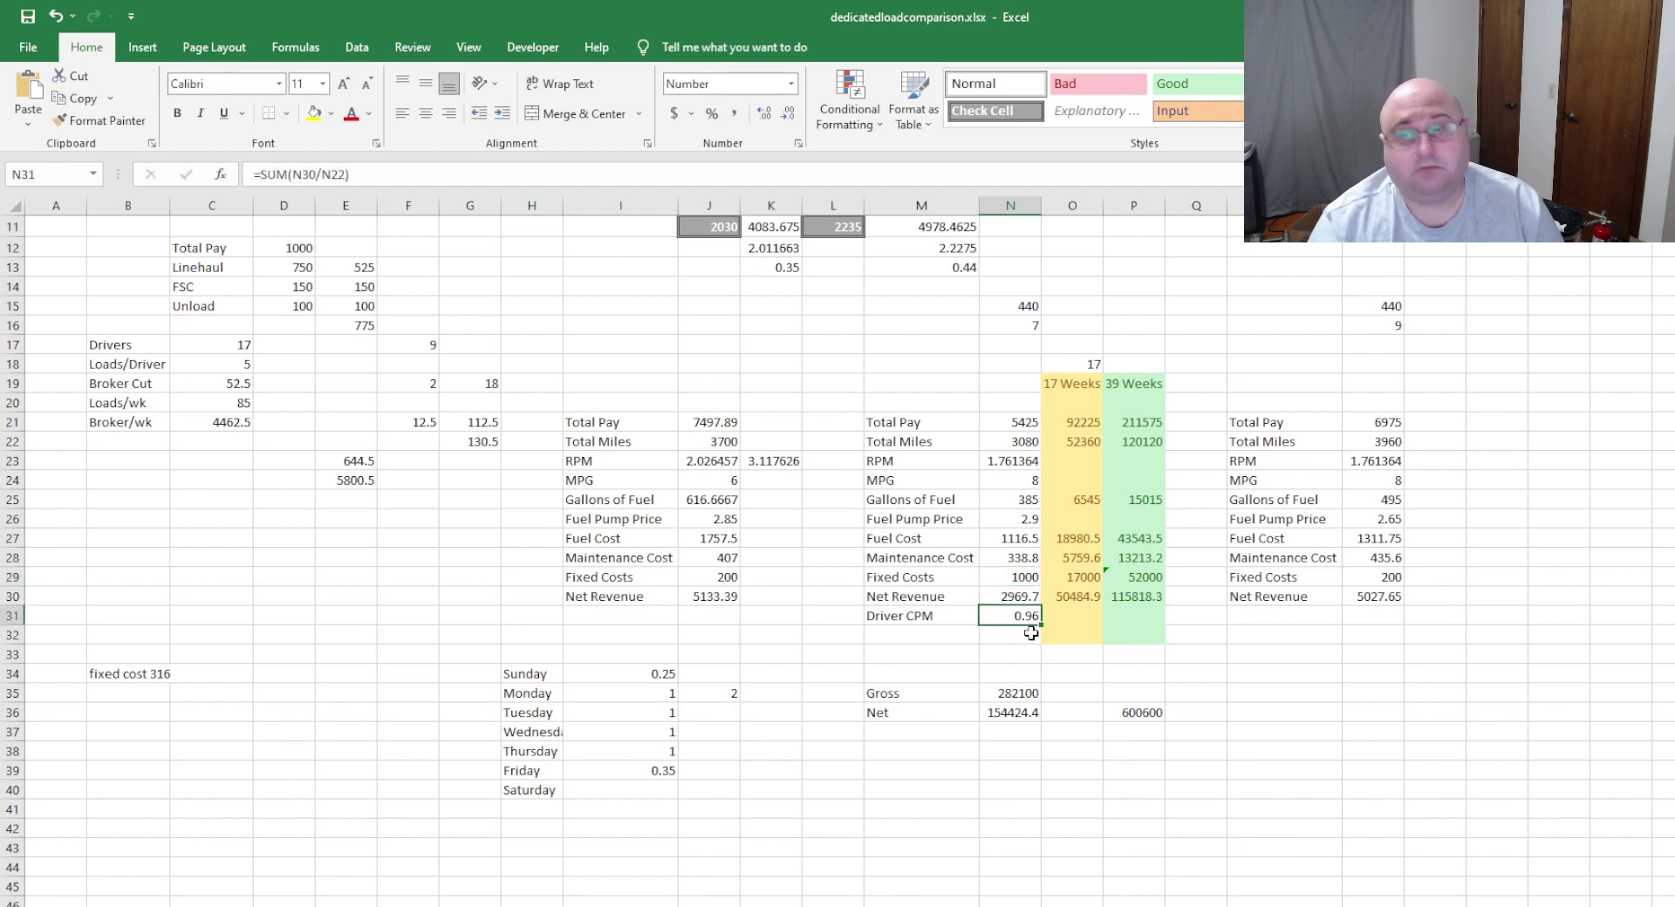
click(1006, 319)
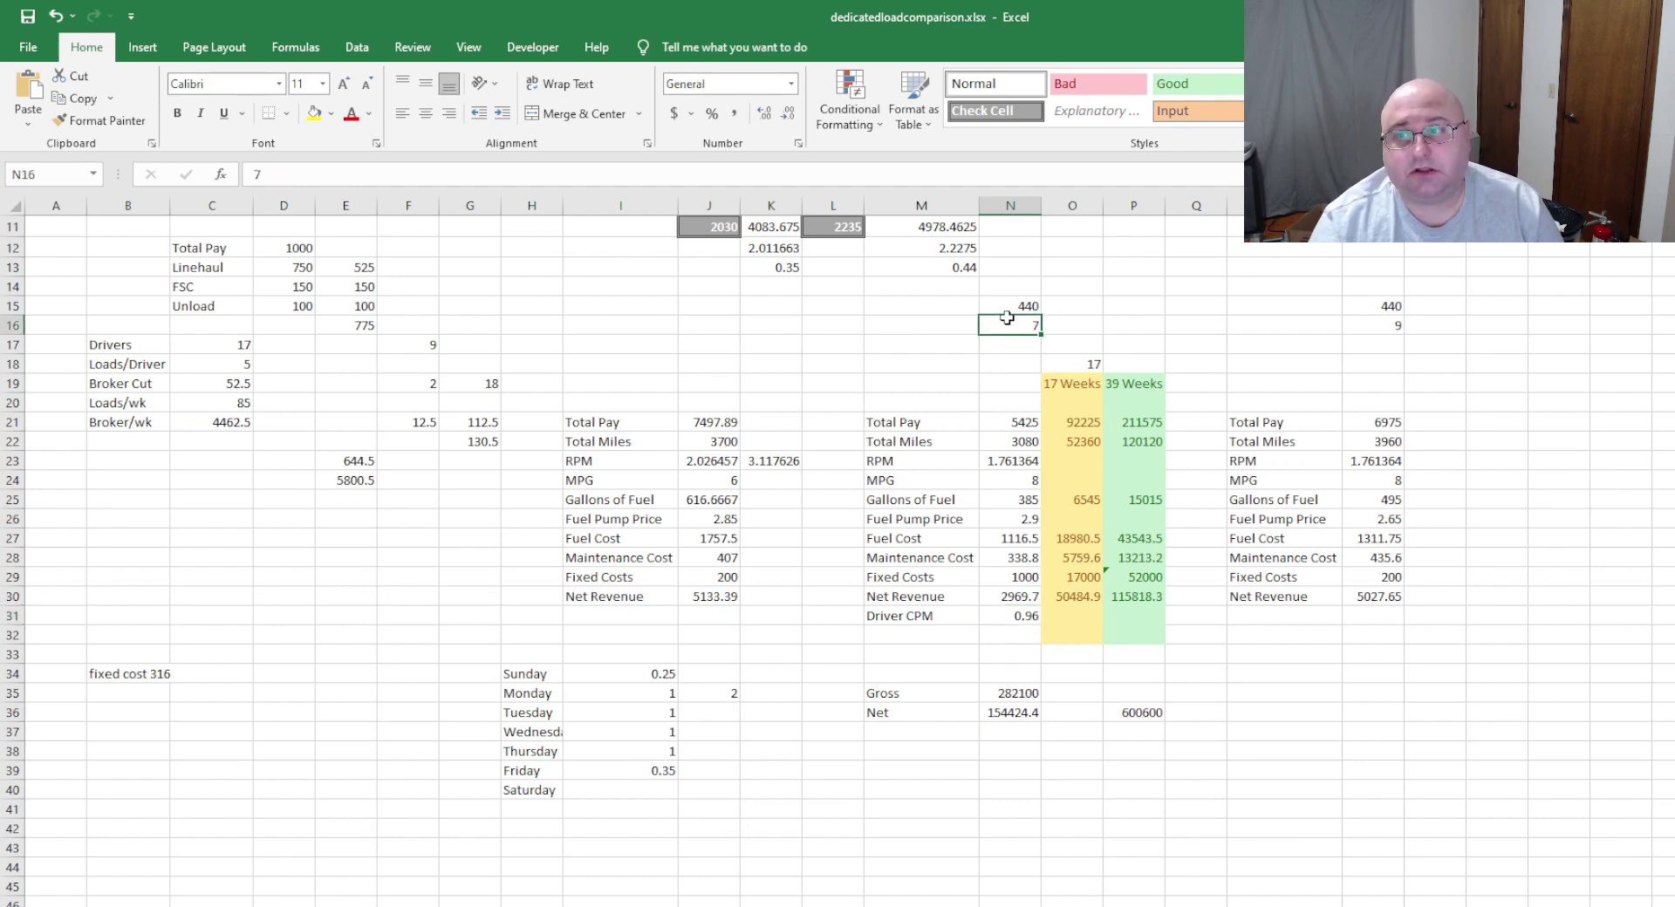
text(6)
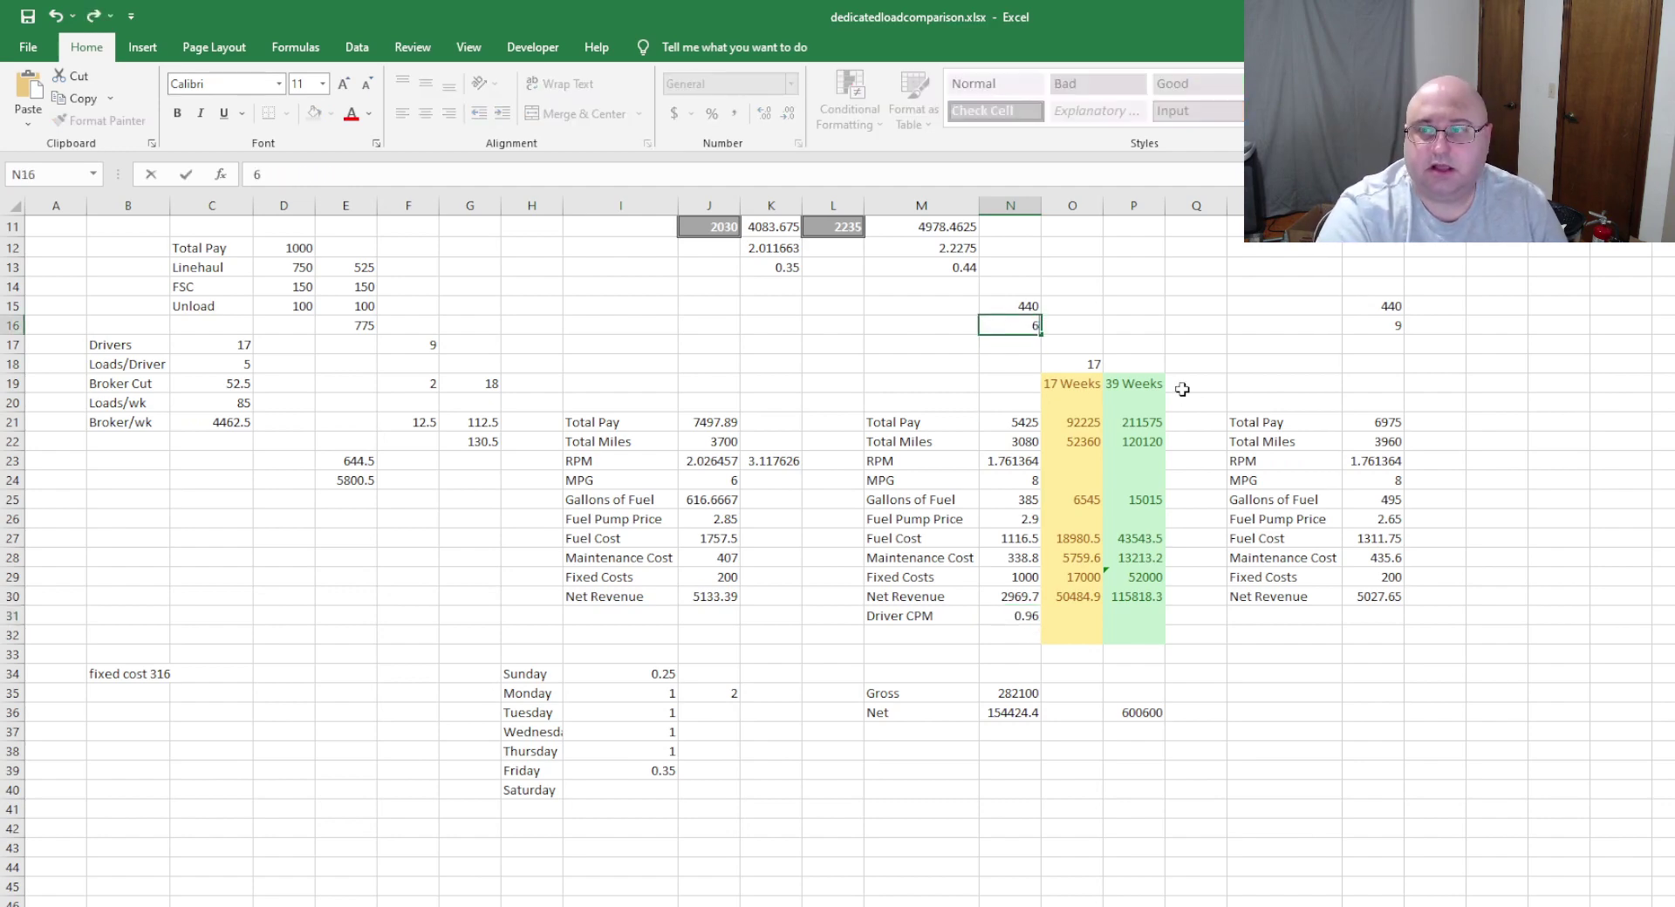
key(Return)
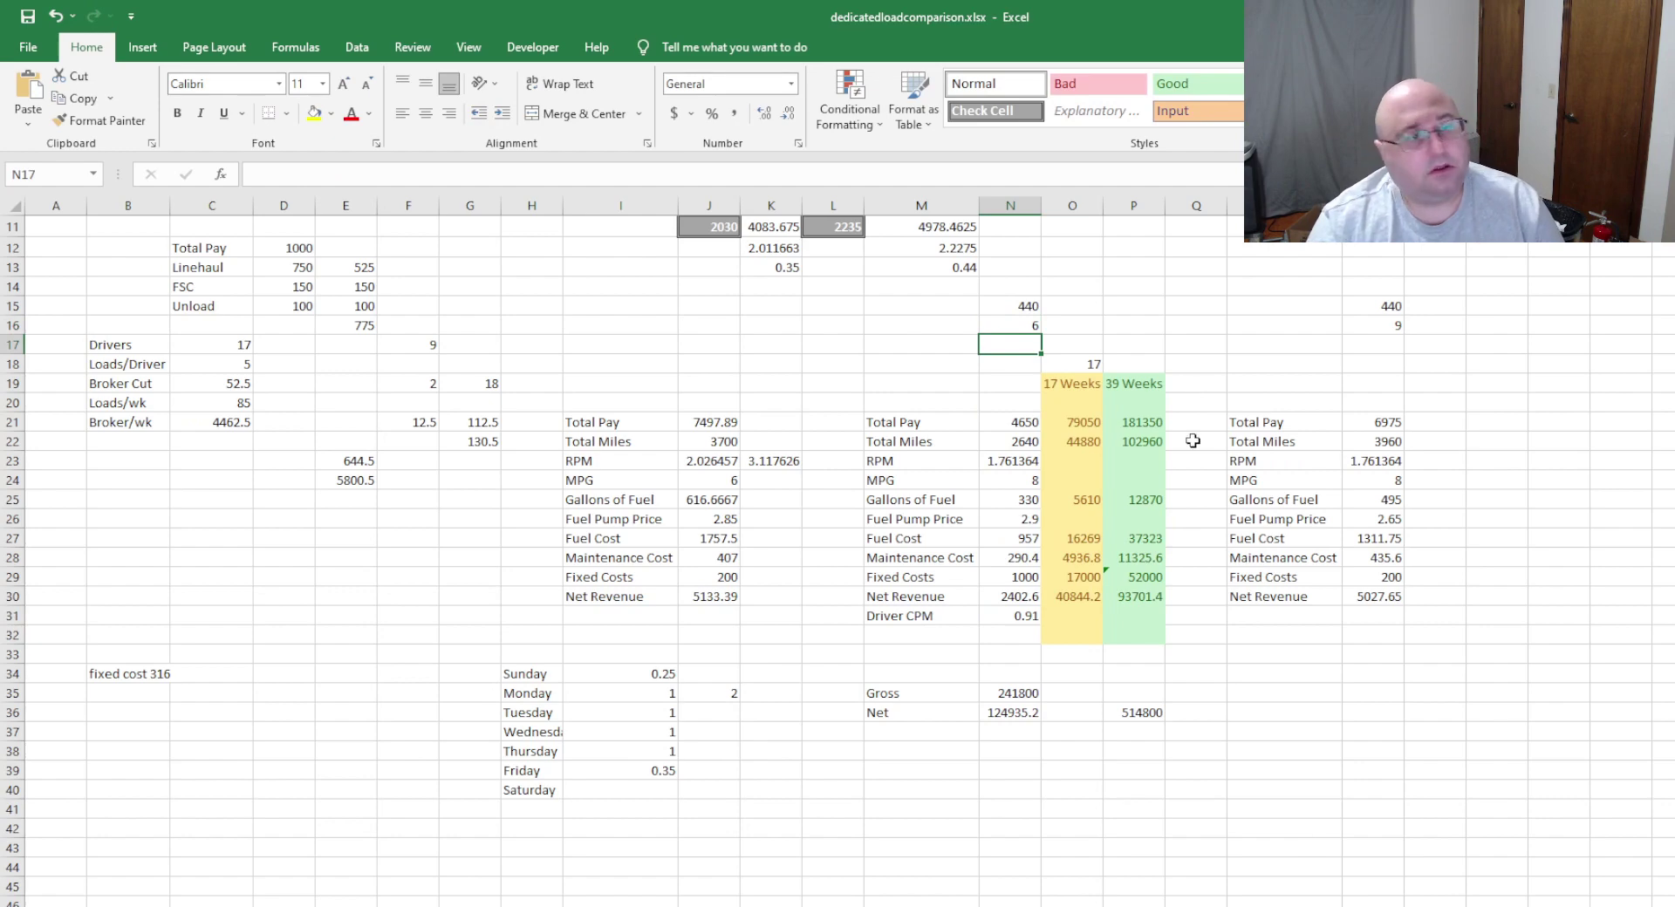
click(1021, 326)
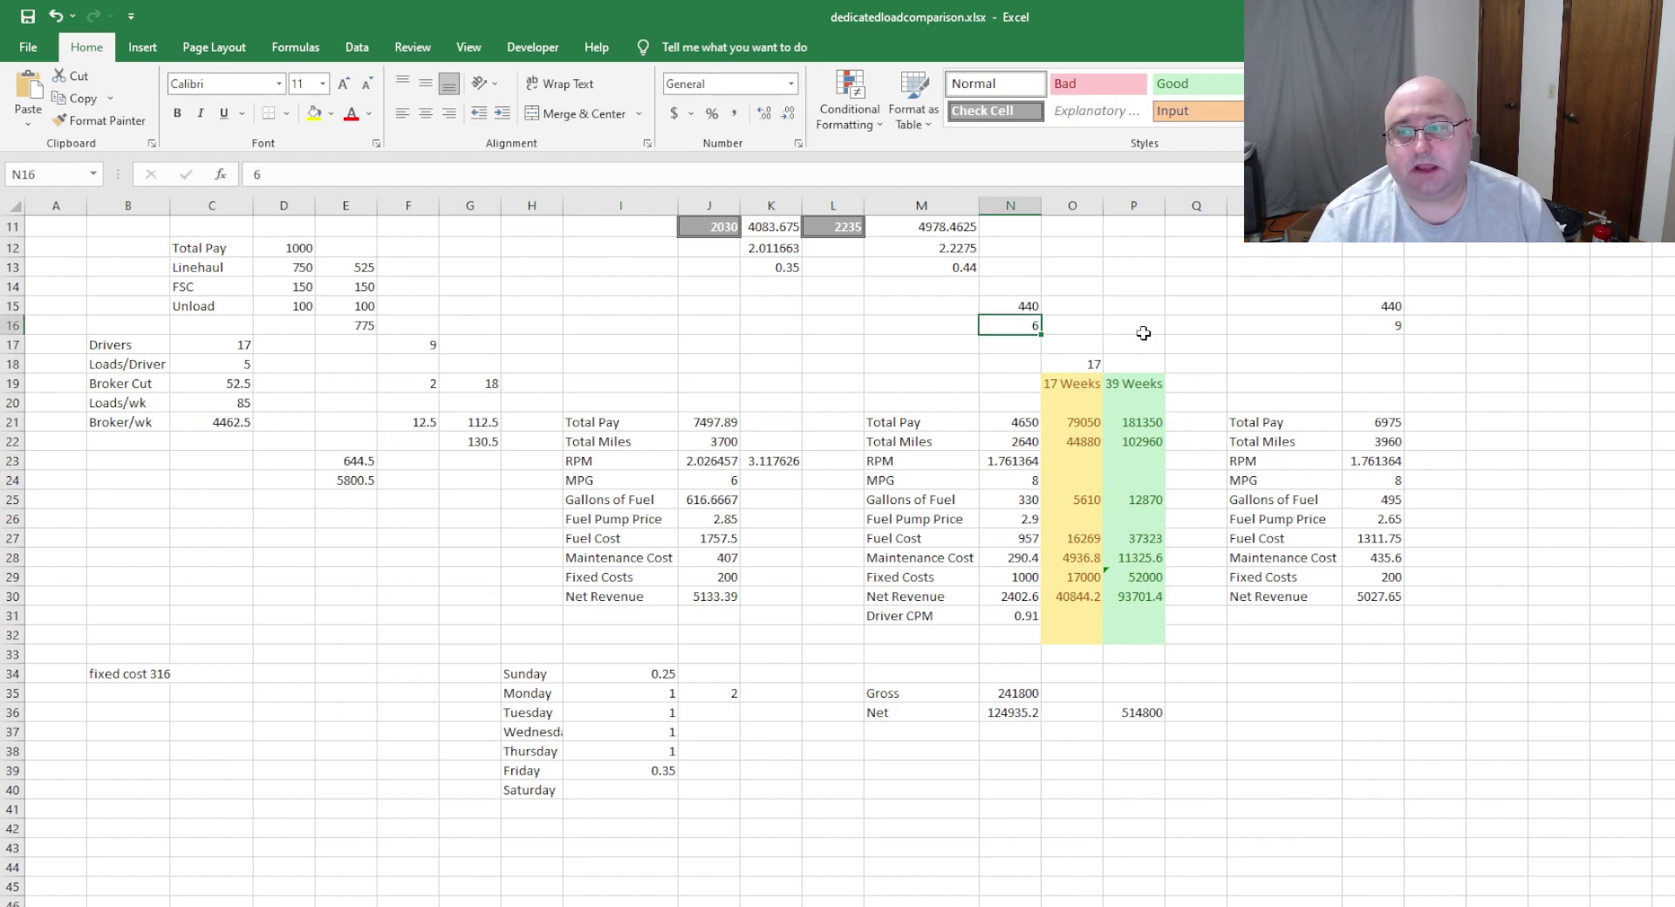
text(5)
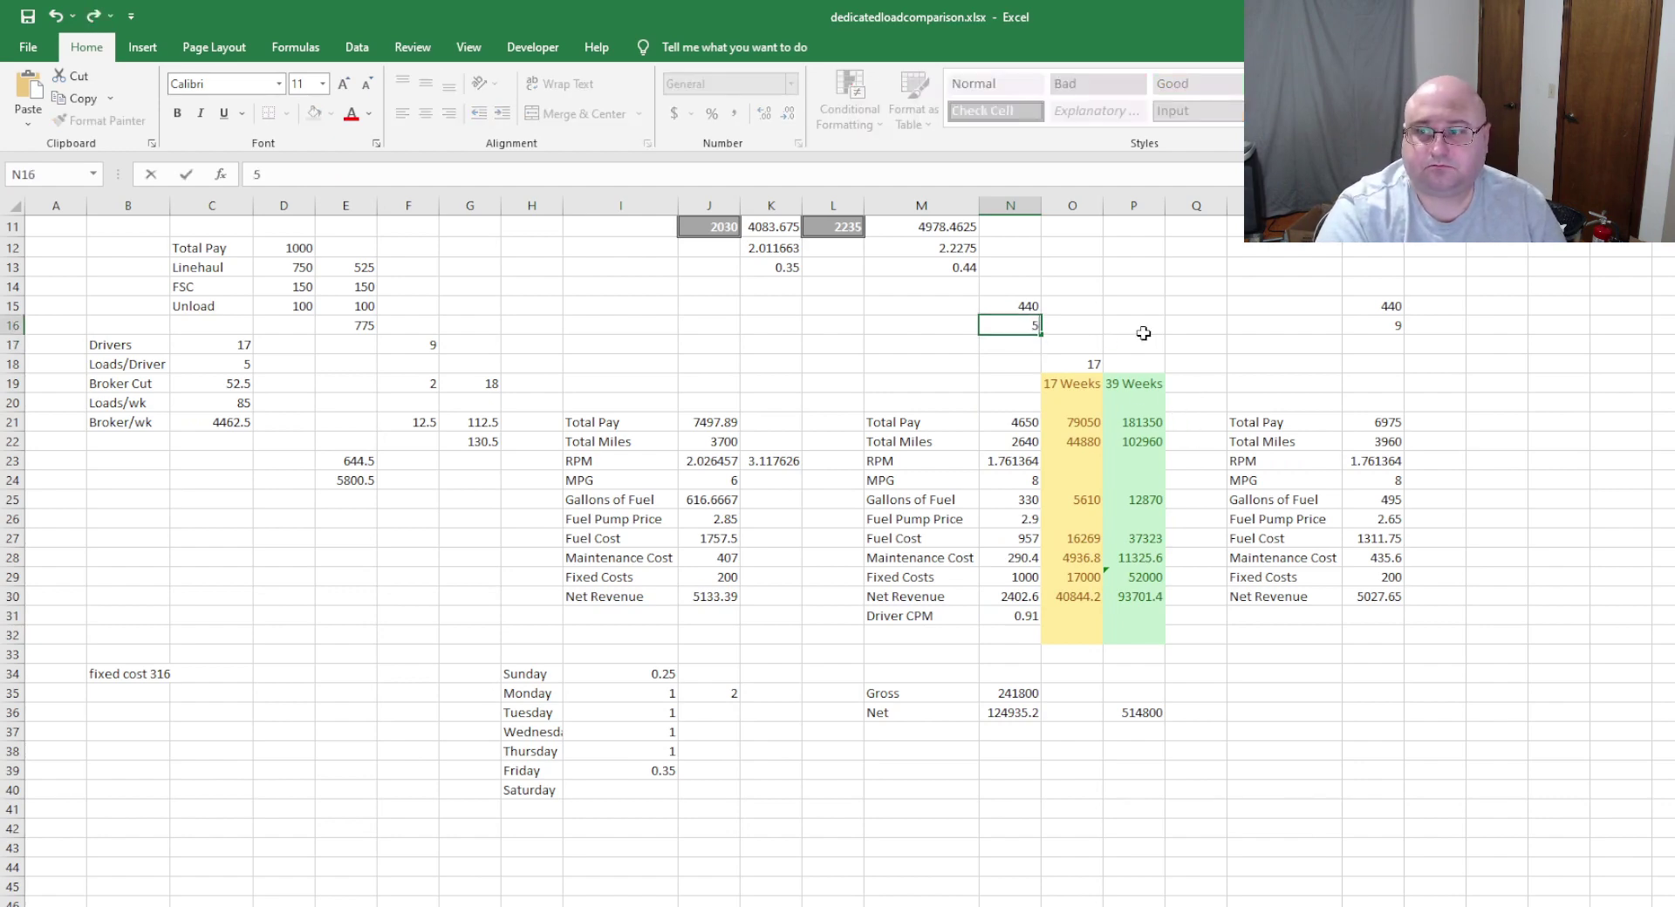
key(Return)
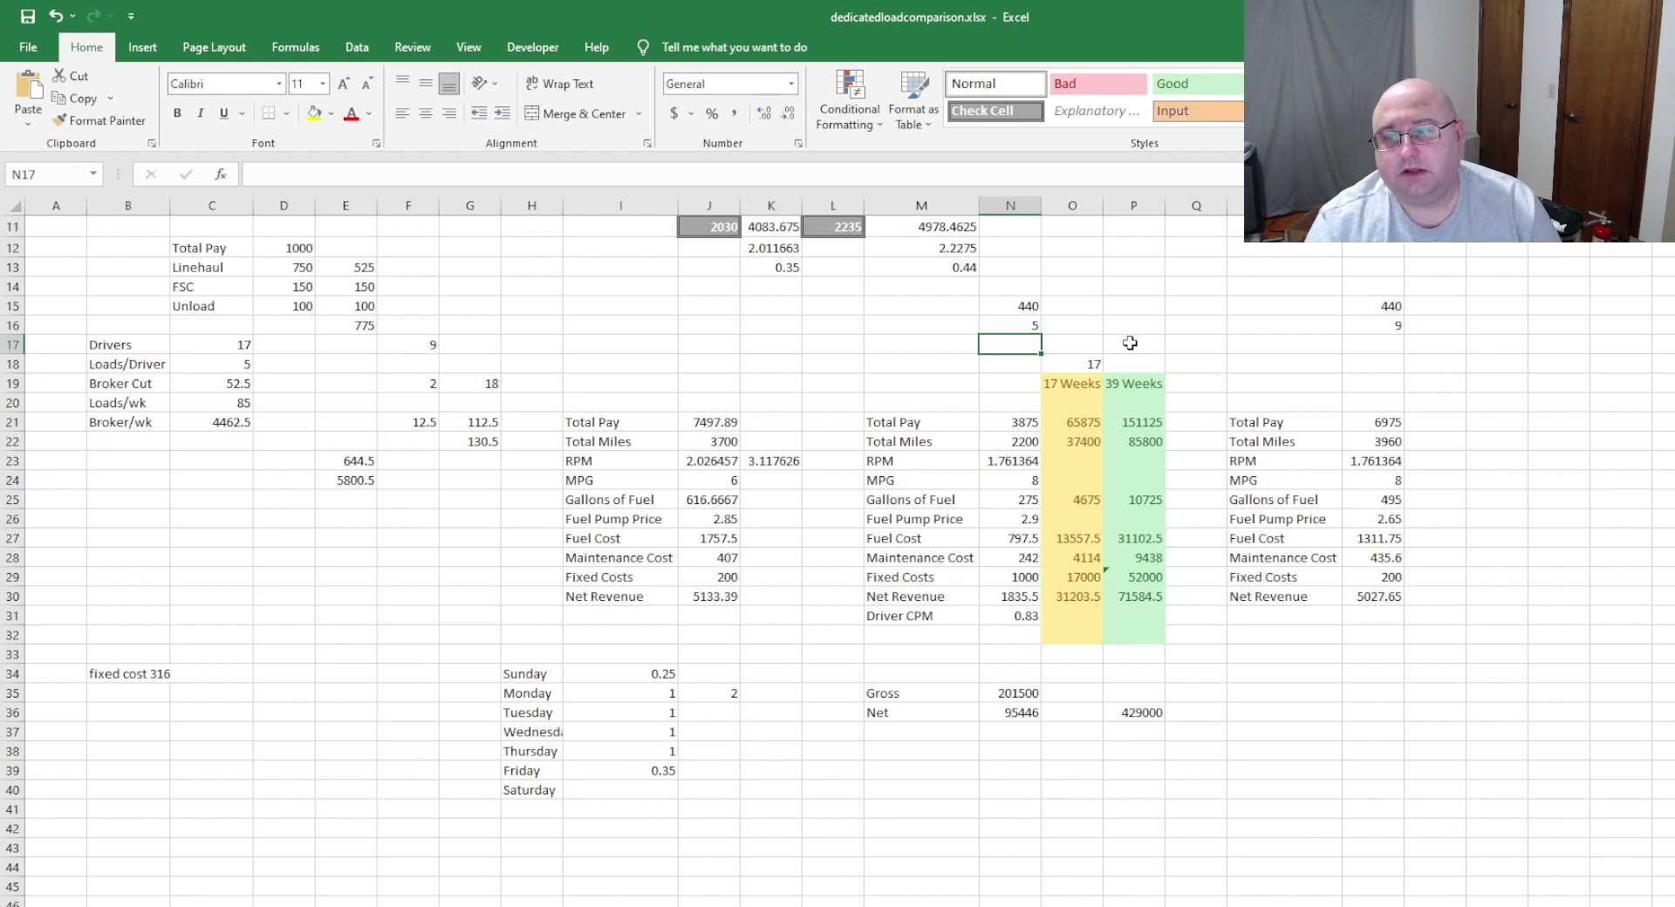
- Try a load count of 4 in N16 and set it back to 7
click(1027, 326)
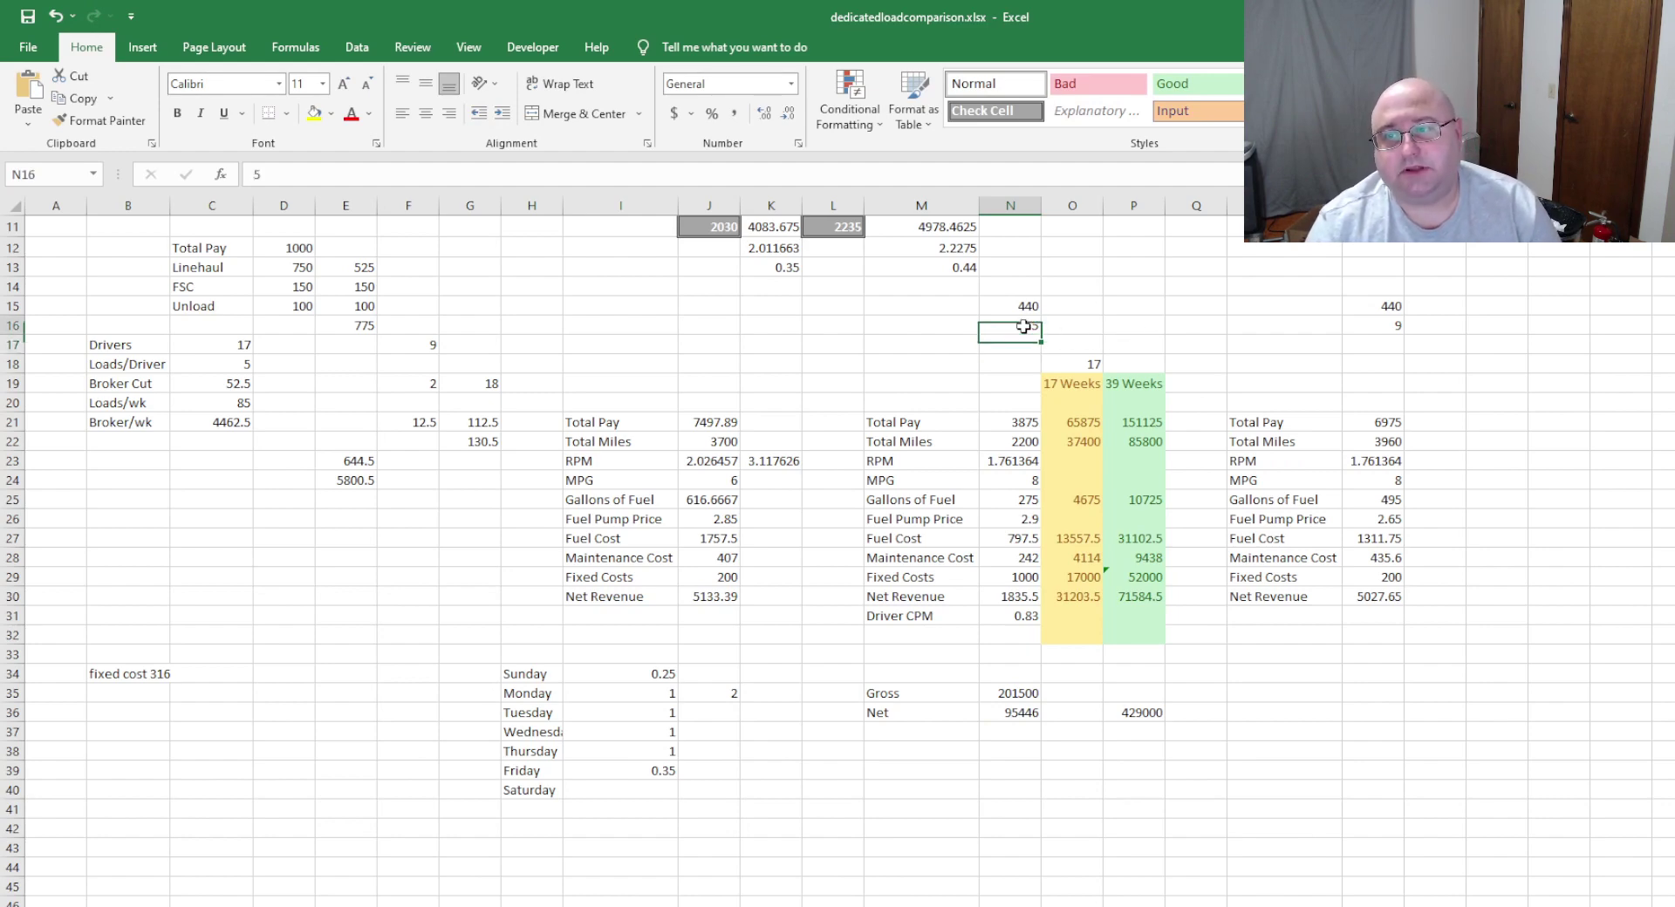
text(4)
key(Return)
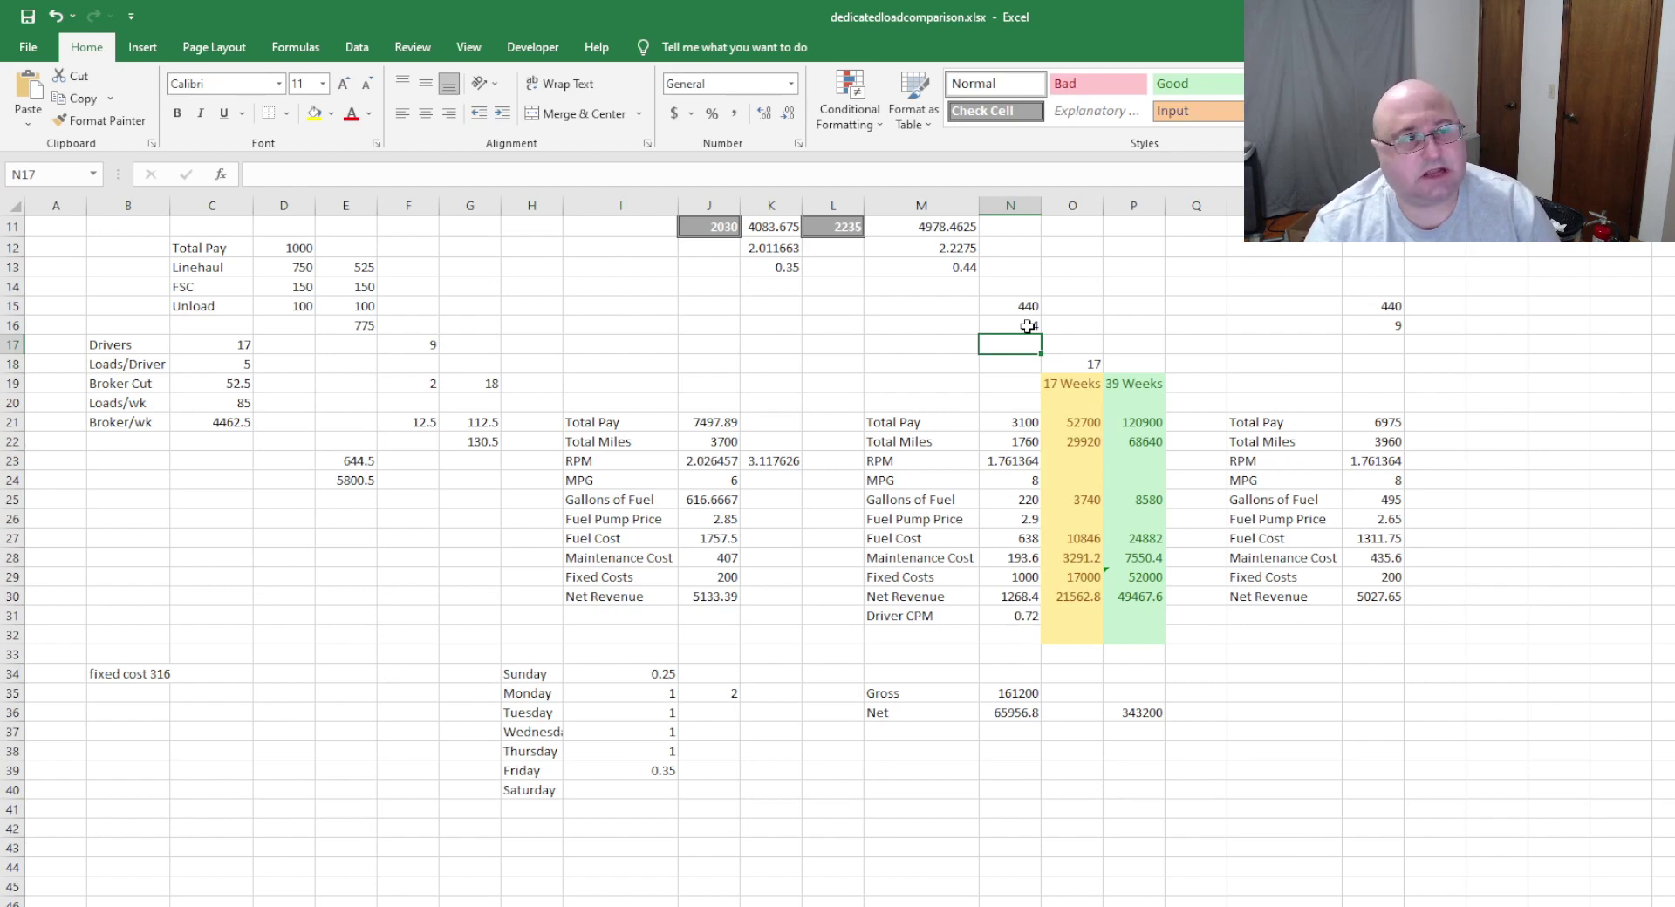
click(1027, 326)
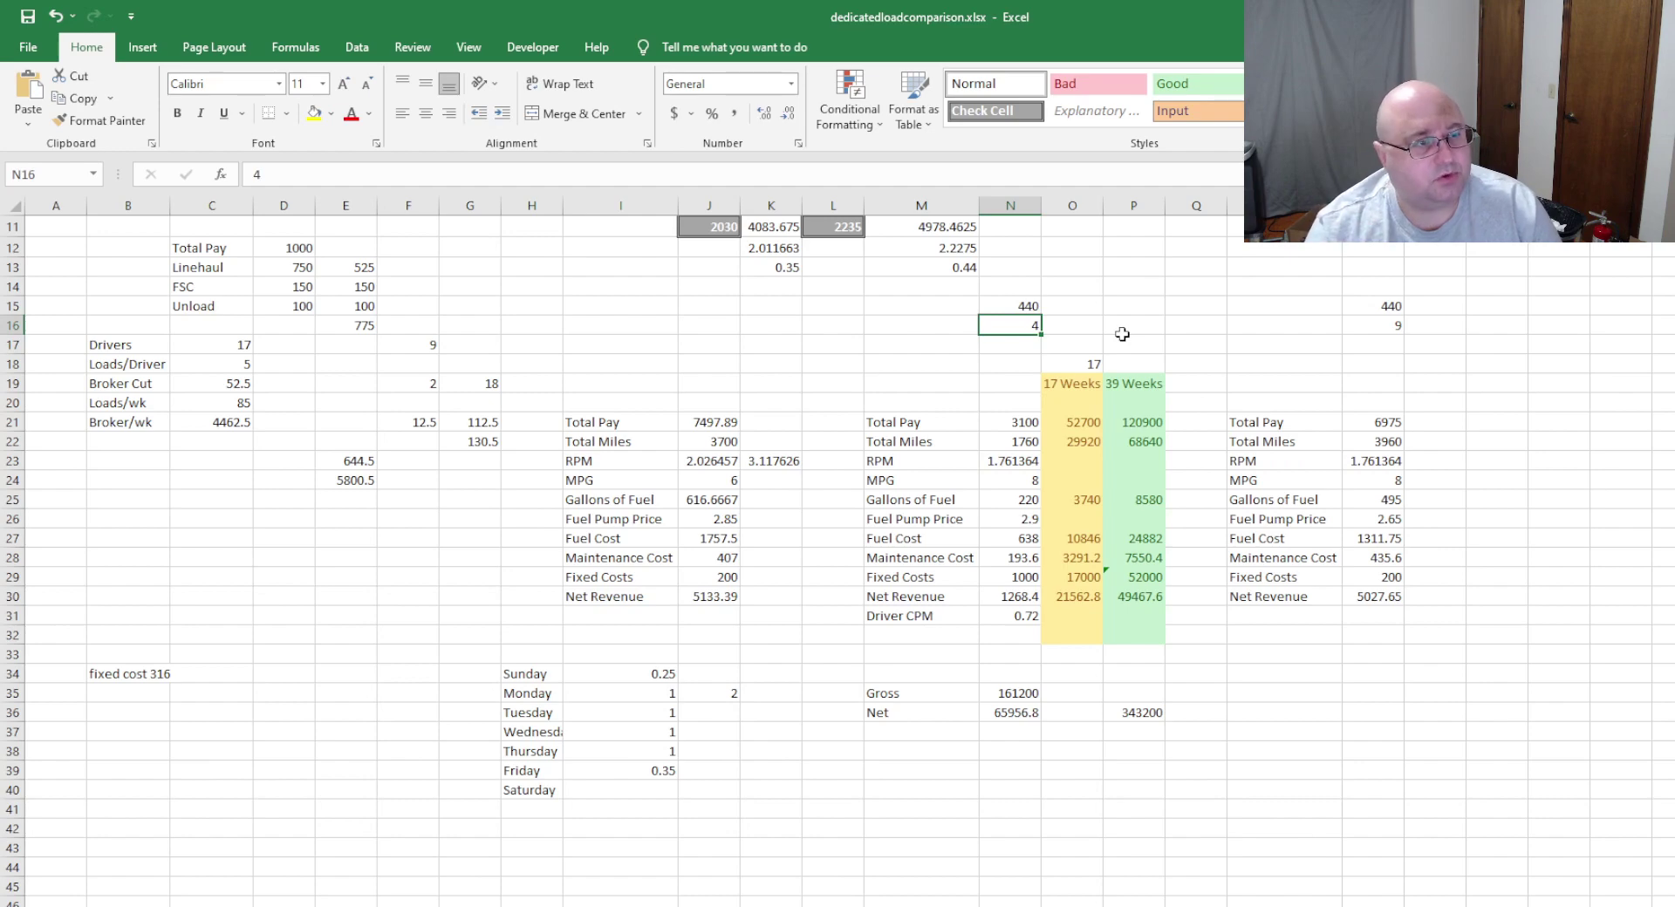
text(7)
key(Return)
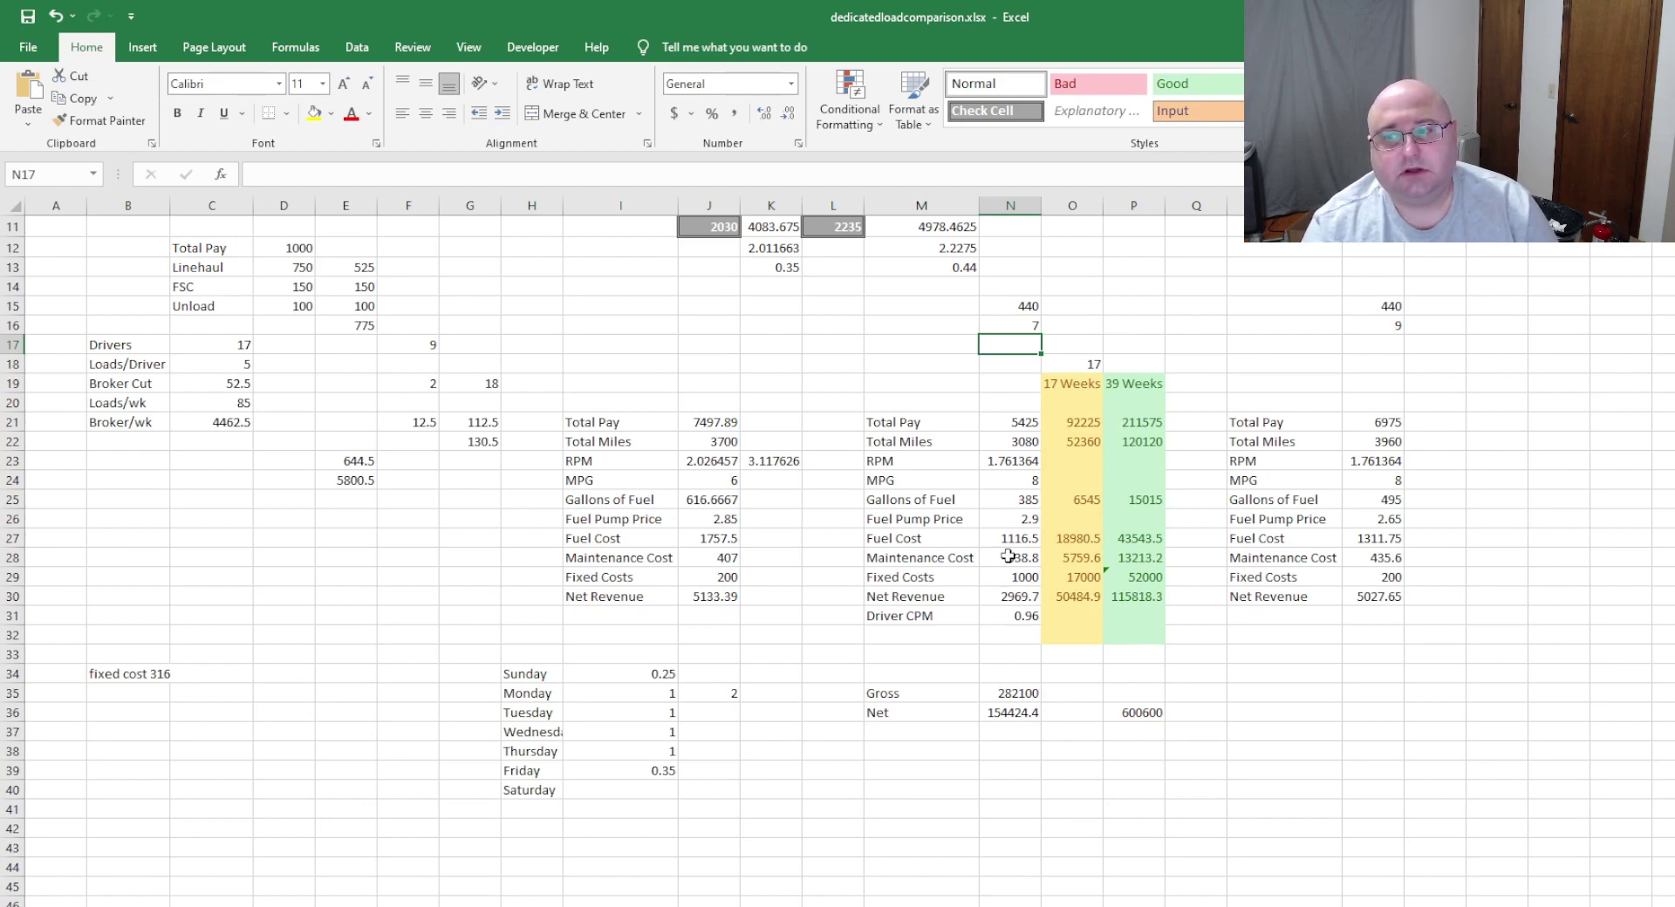
- Examine the 39 Weeks Total Pay in P21 and Net Revenue in P30 against the weekly Net Revenue in N30
click(1008, 328)
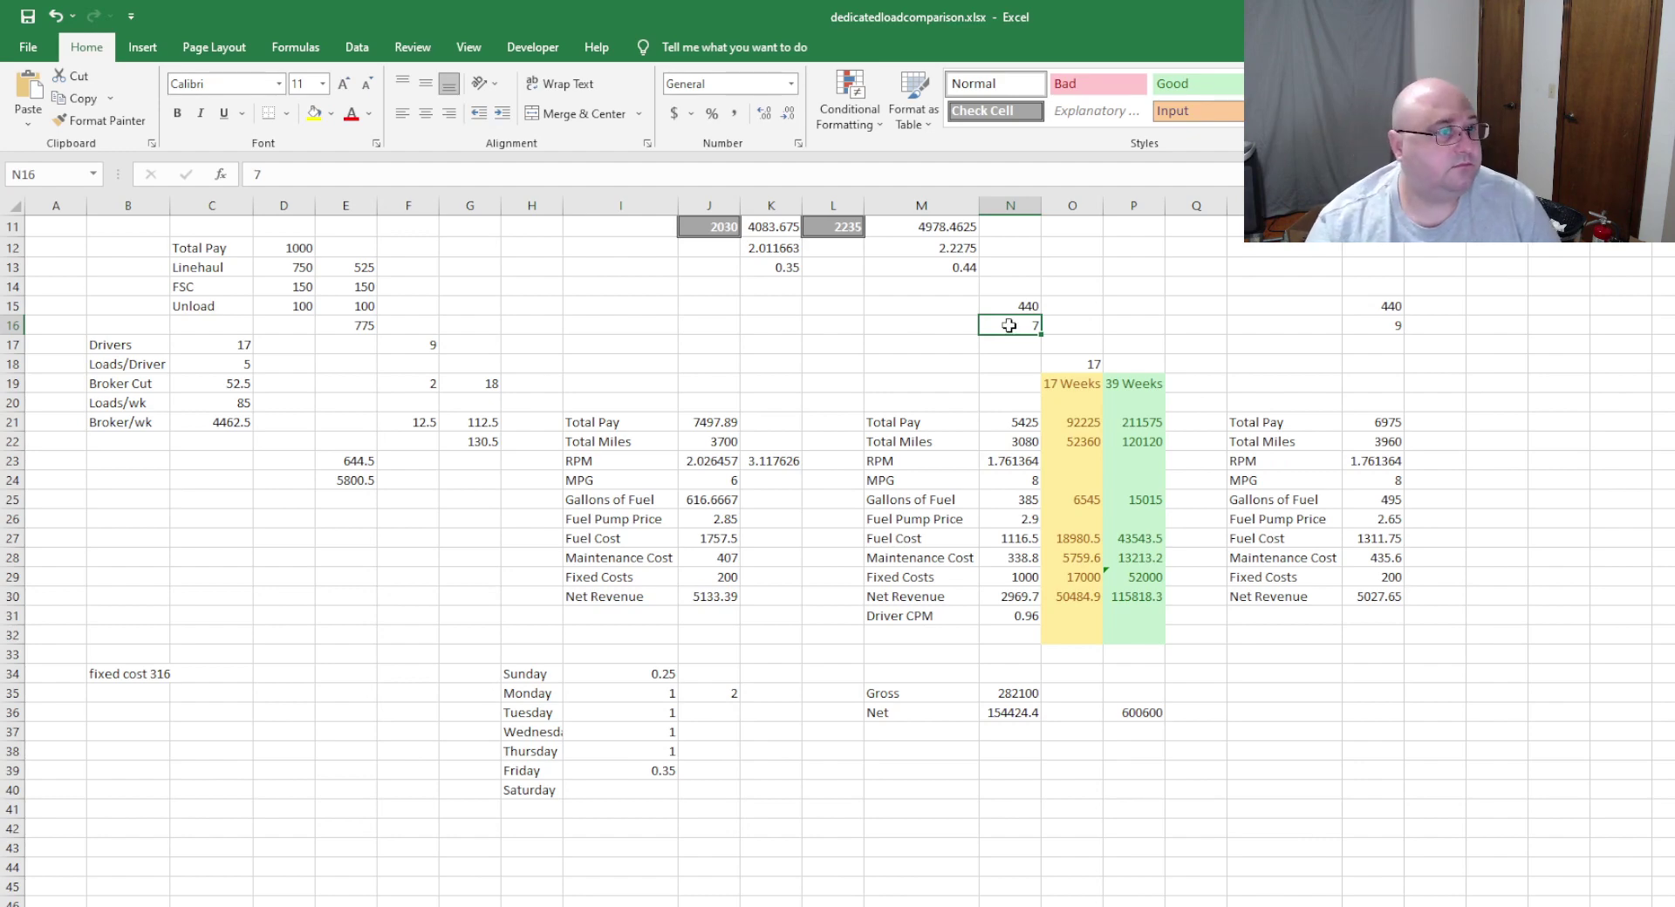
click(1136, 384)
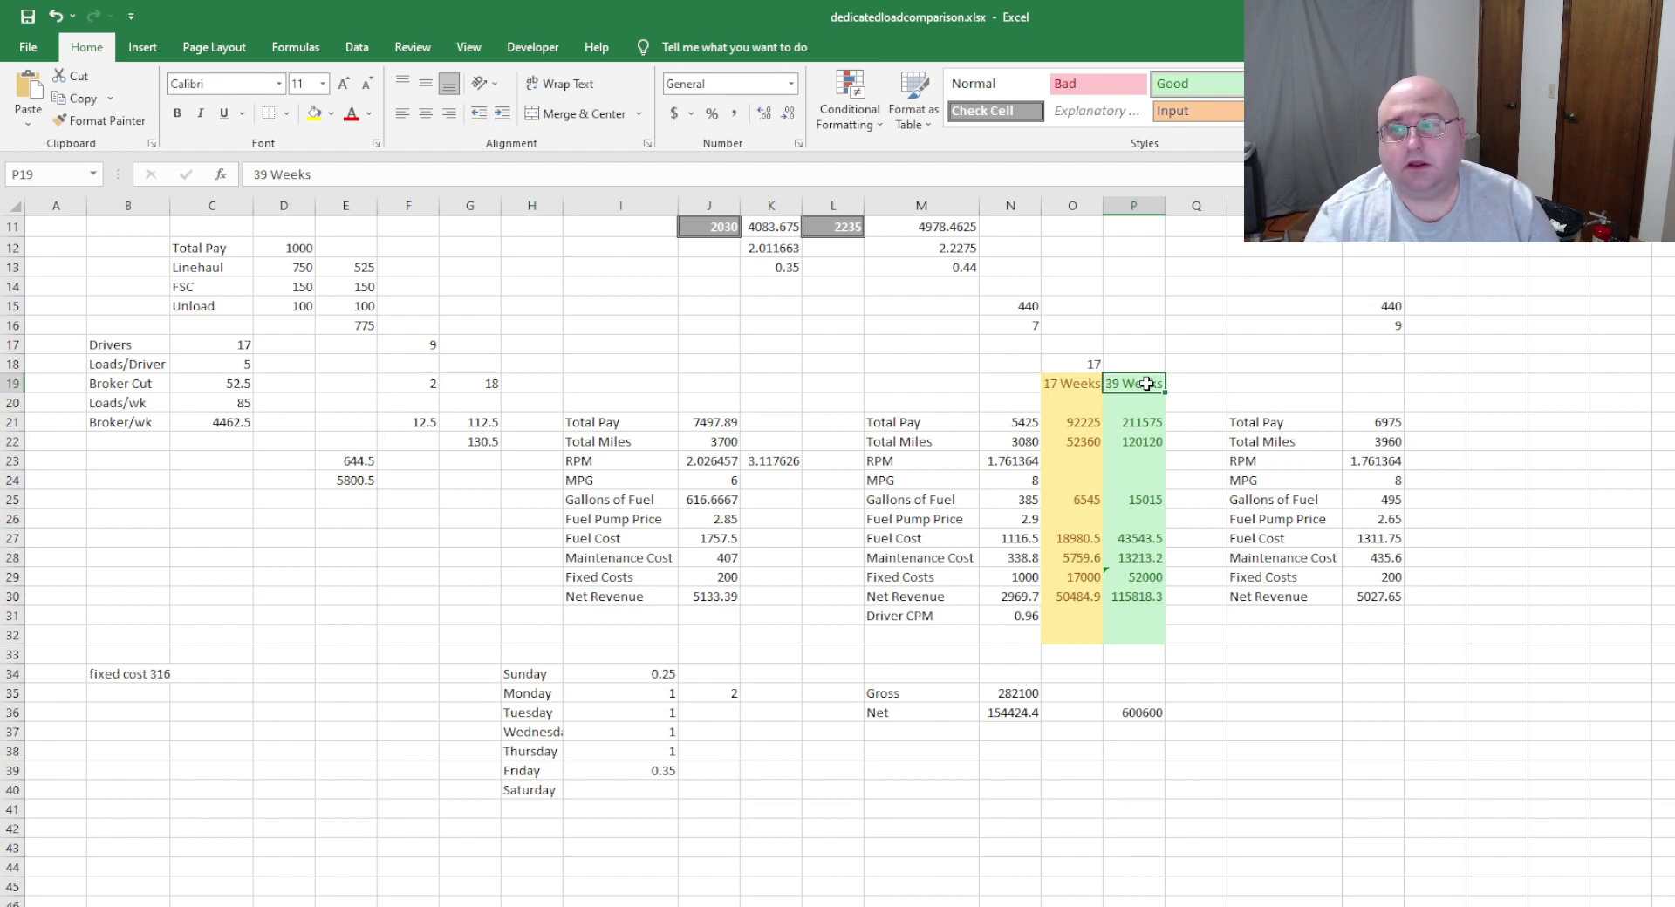
click(1128, 423)
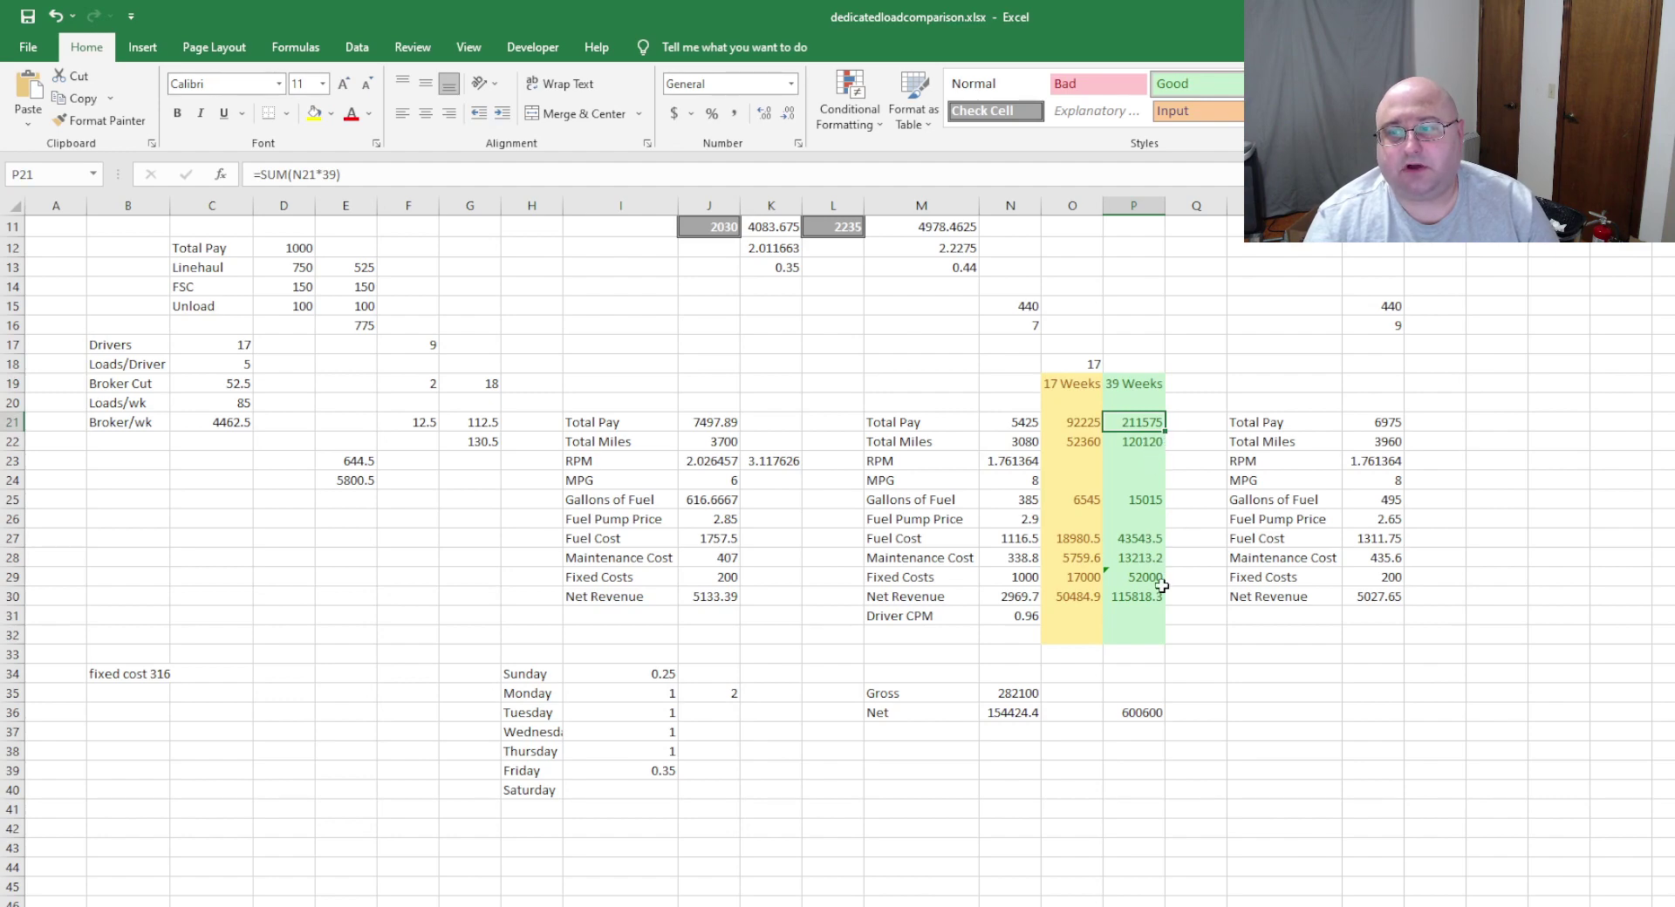
click(1136, 599)
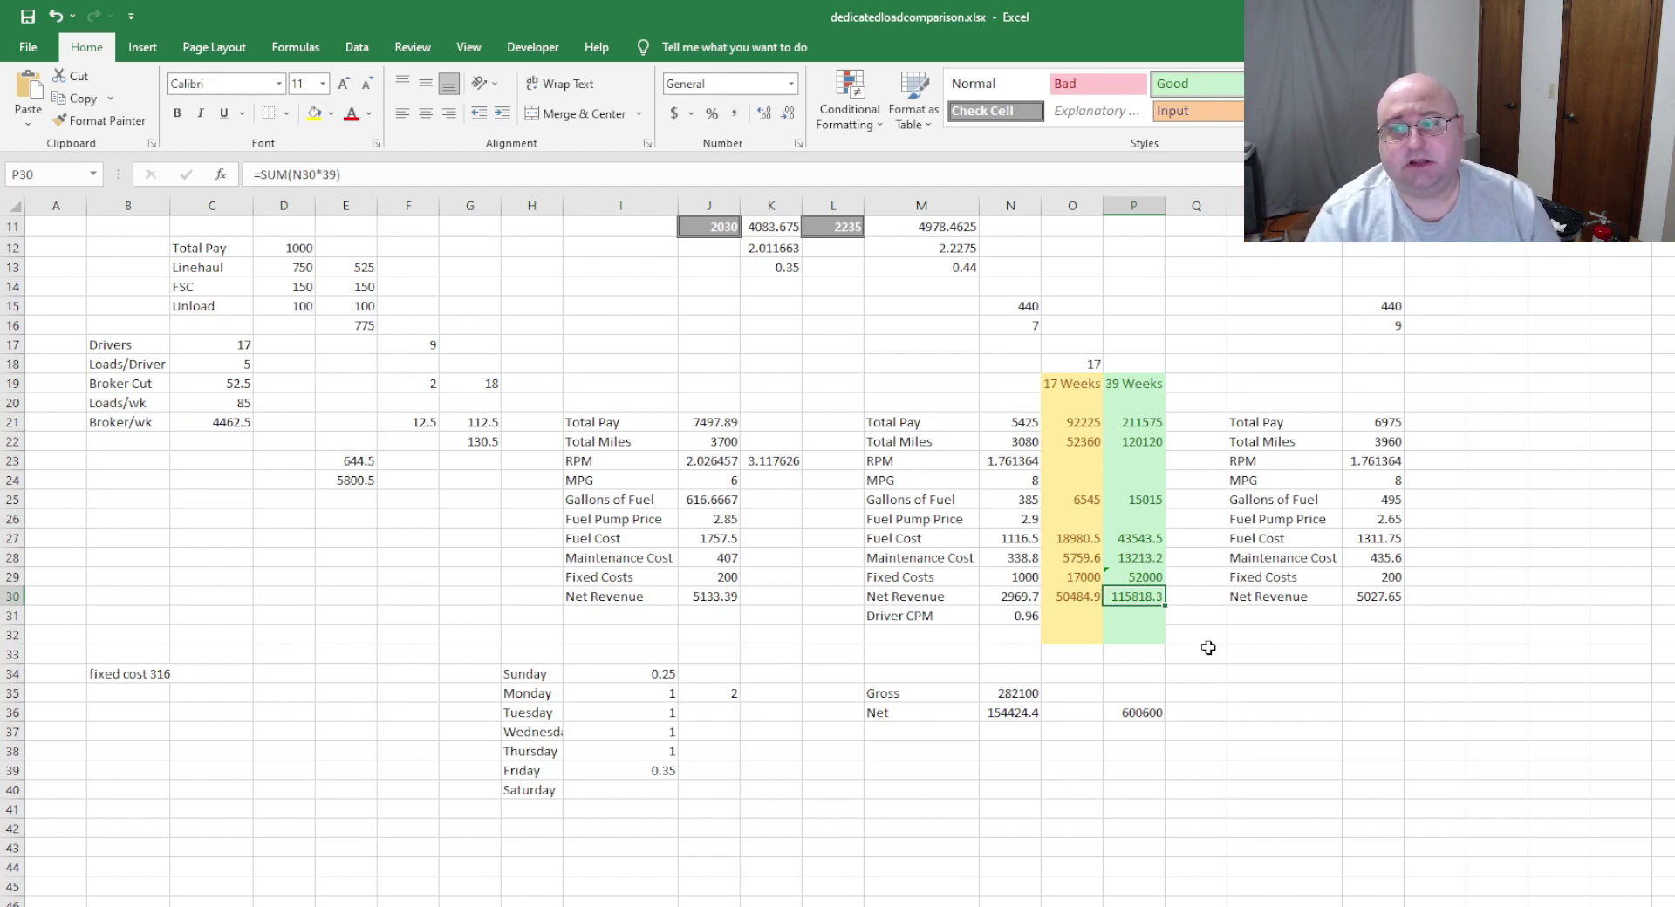
click(1141, 618)
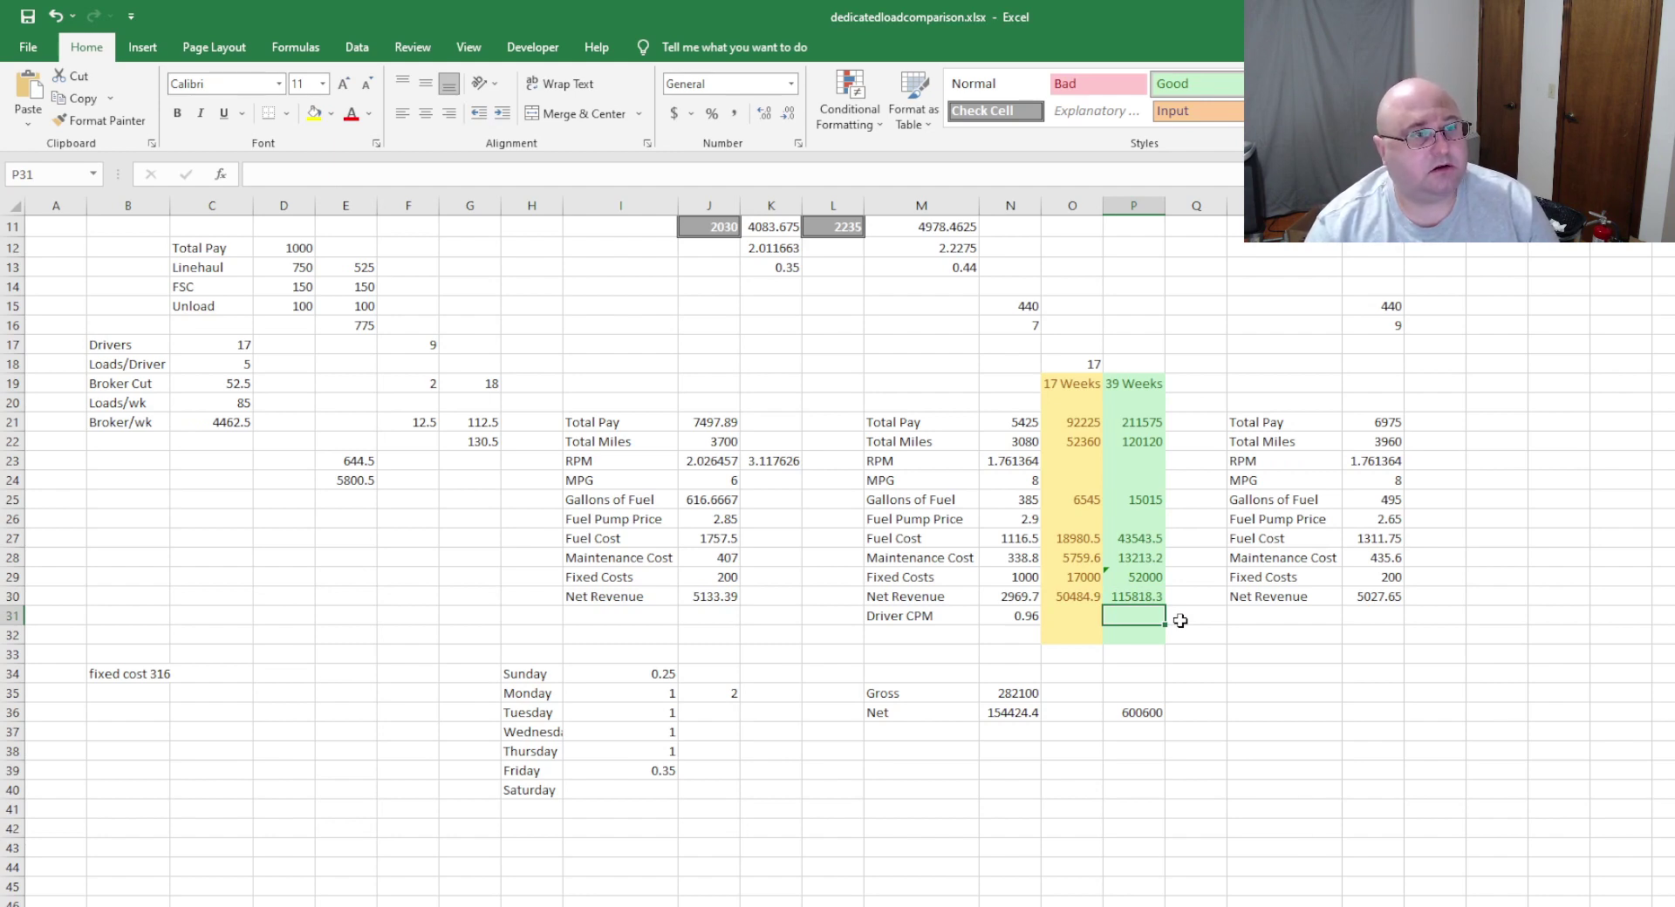
click(1137, 631)
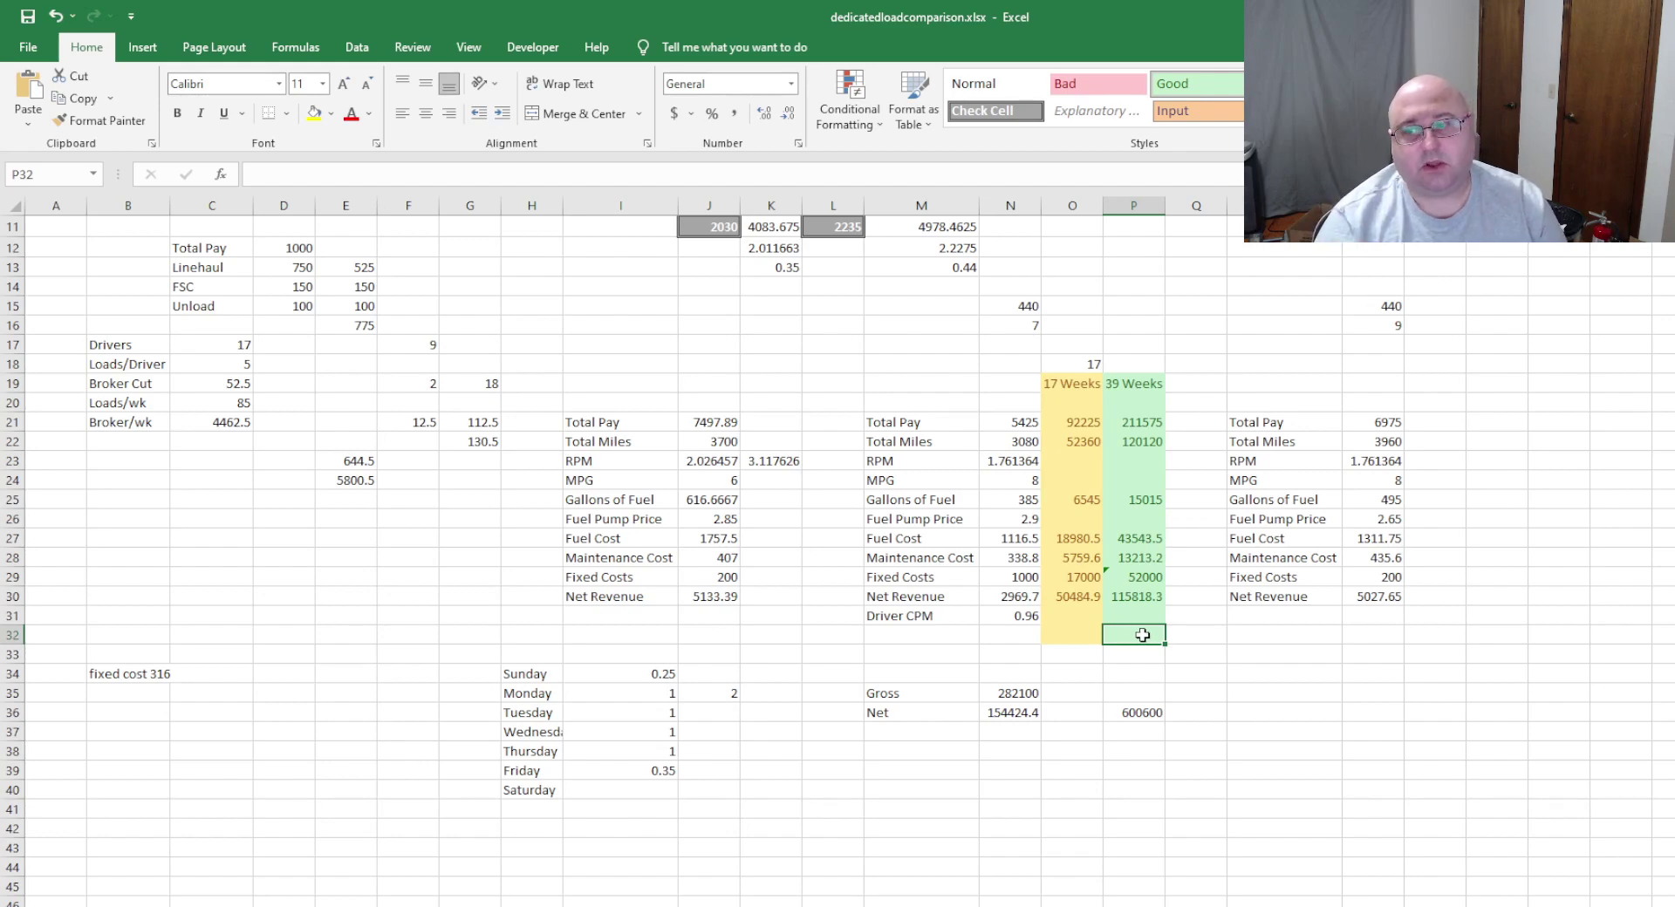
click(1121, 596)
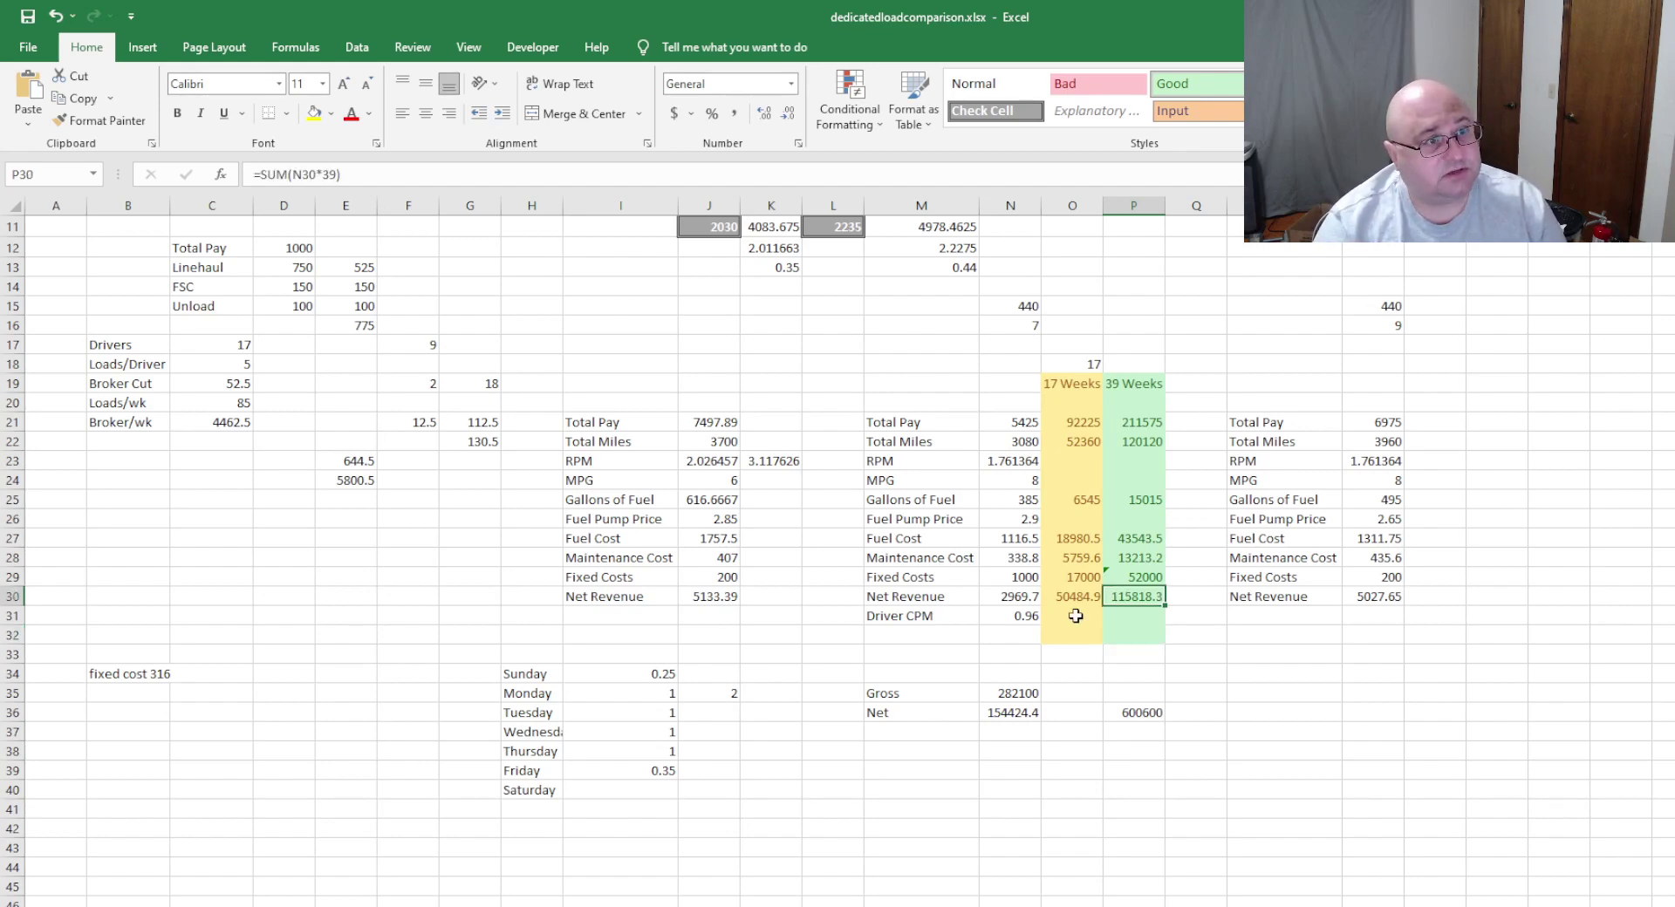
click(999, 593)
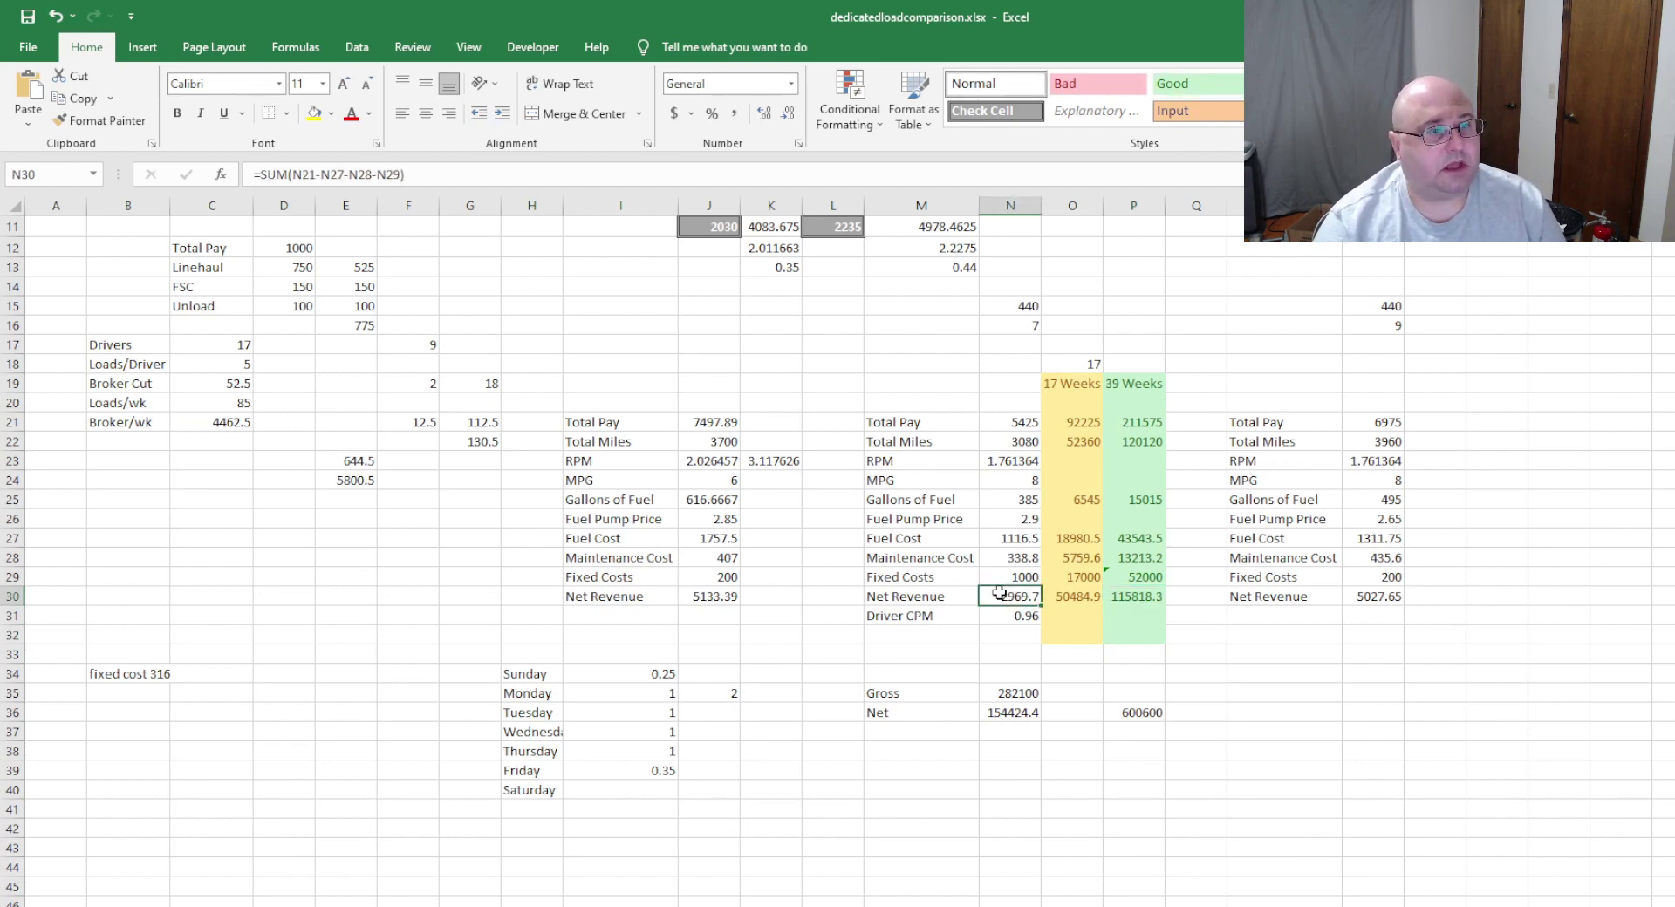
click(901, 558)
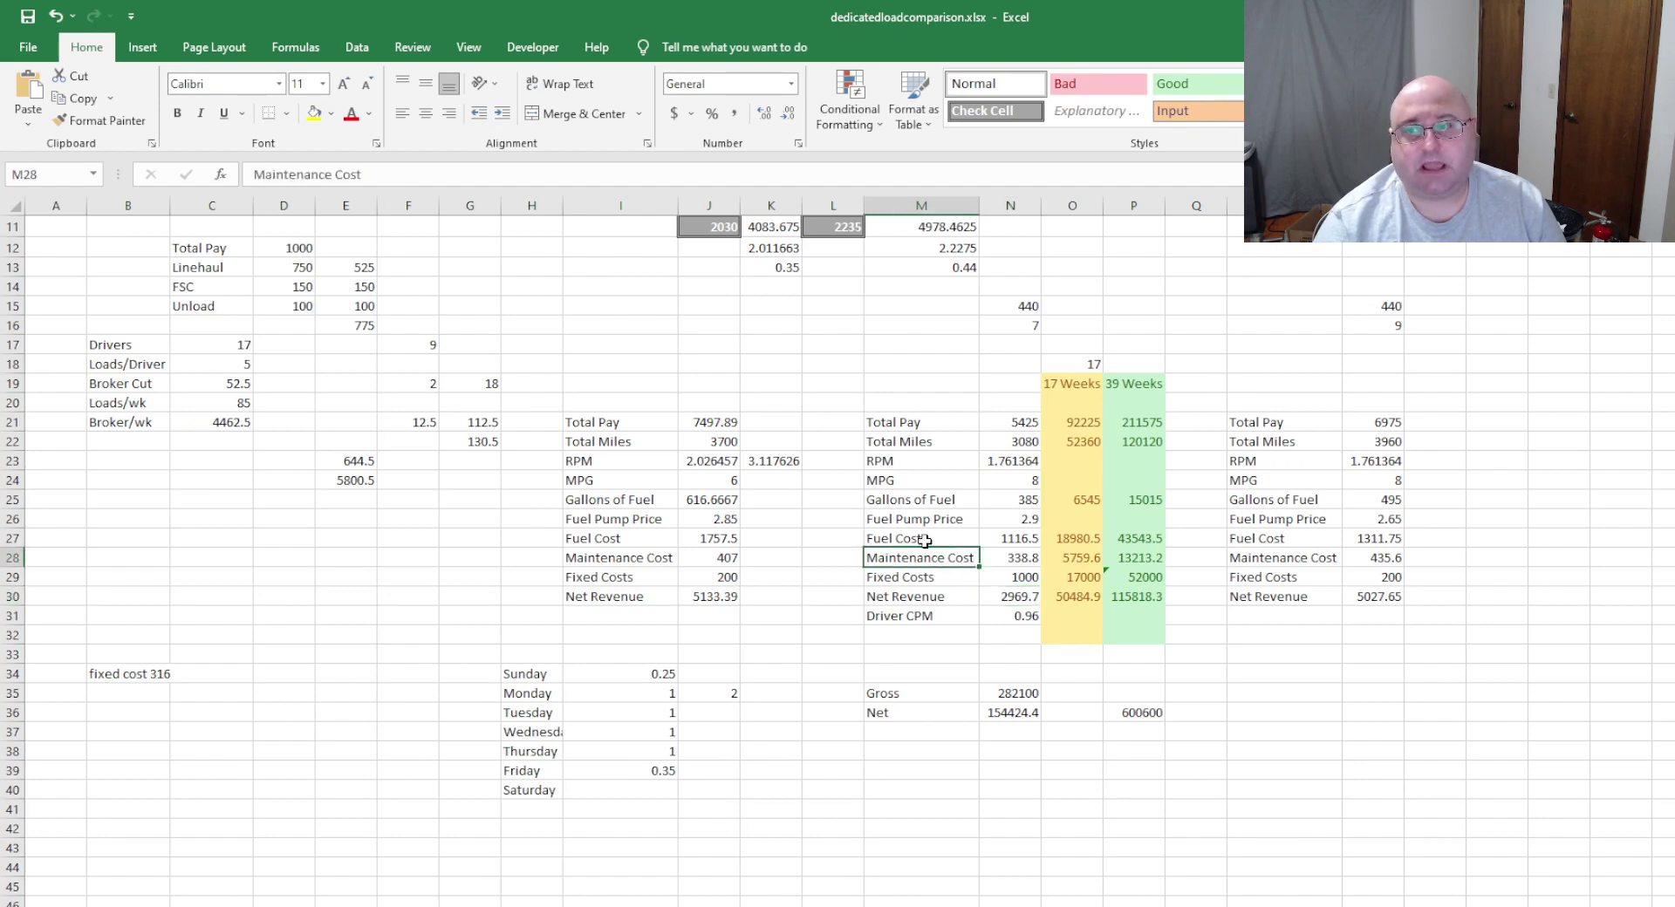
click(1011, 329)
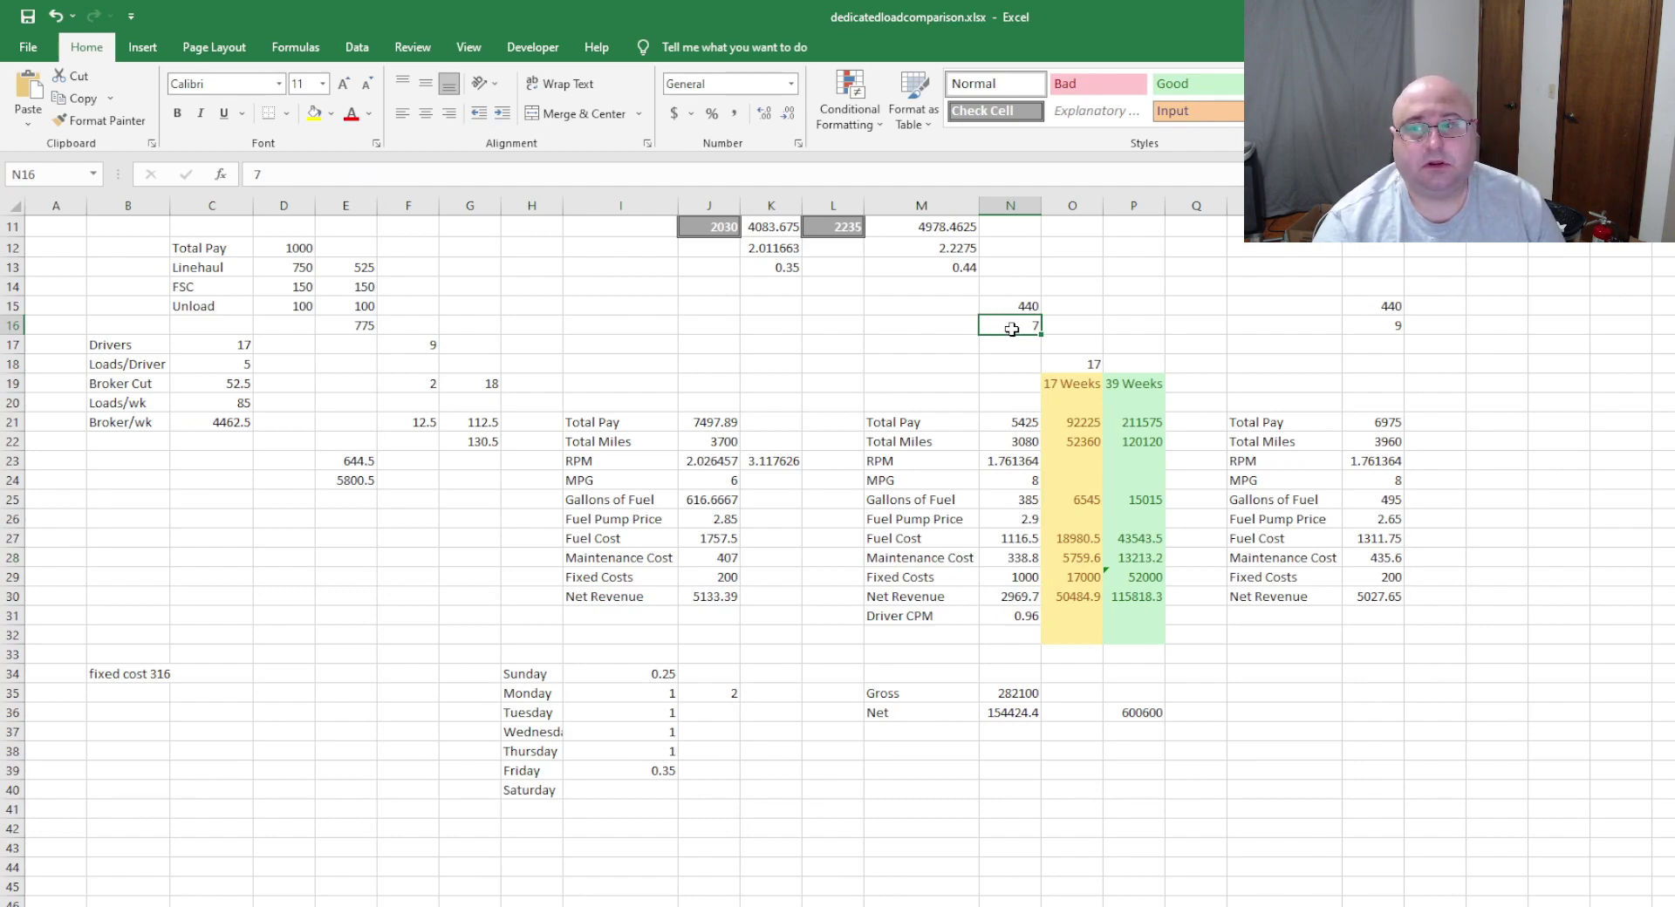
click(1001, 344)
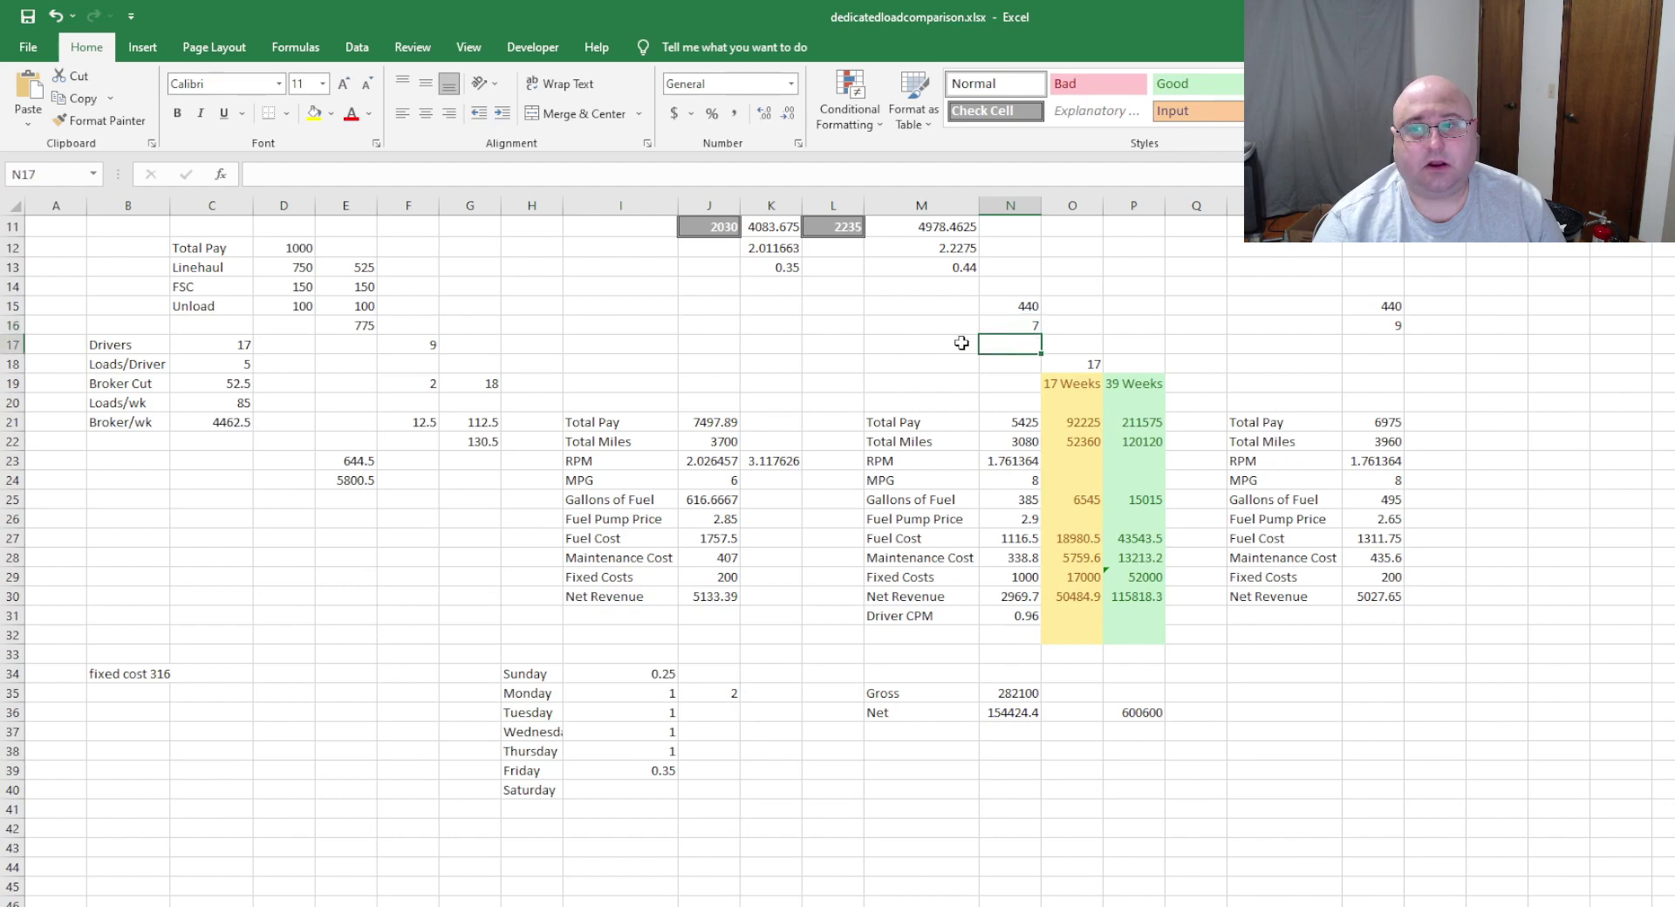
click(961, 345)
click(1006, 326)
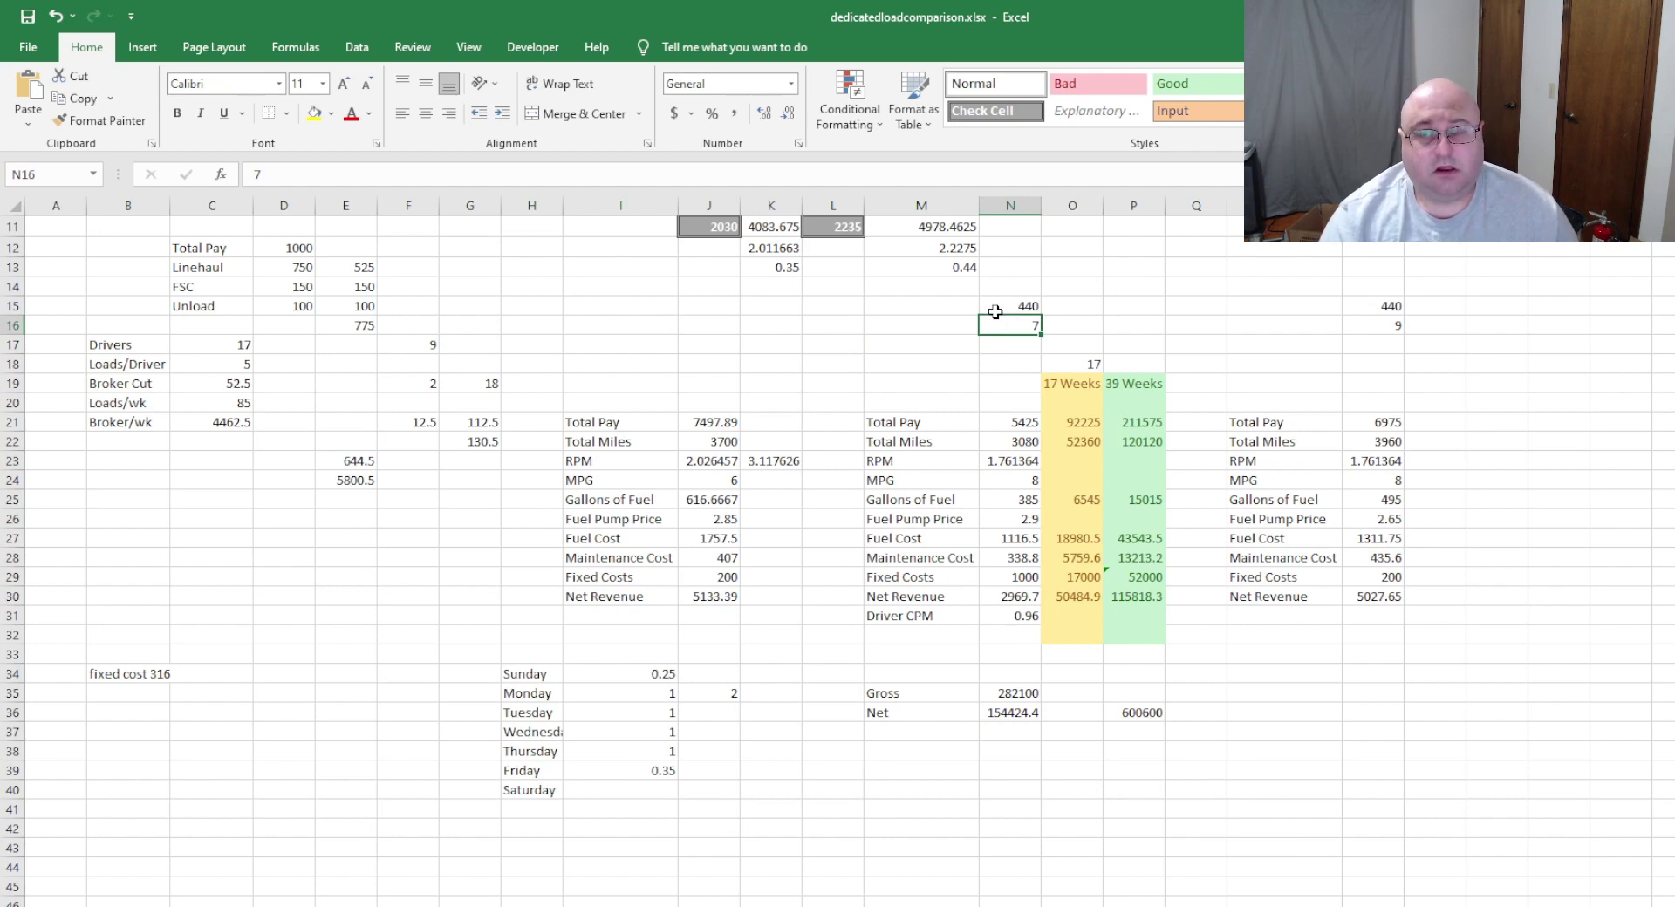
click(934, 342)
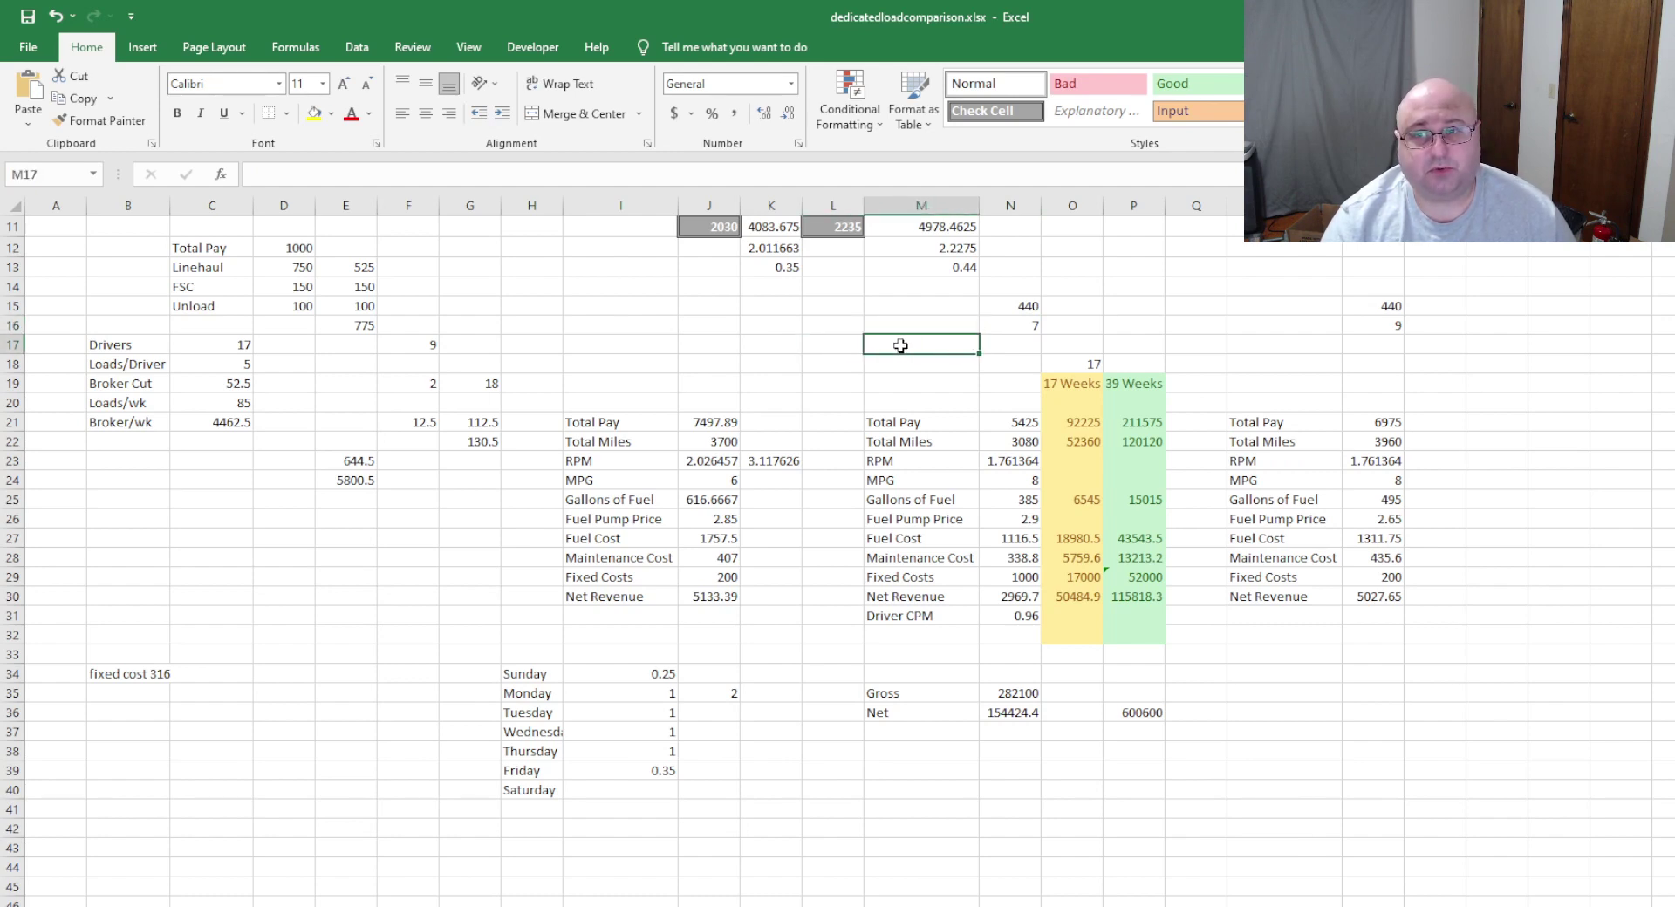
click(838, 346)
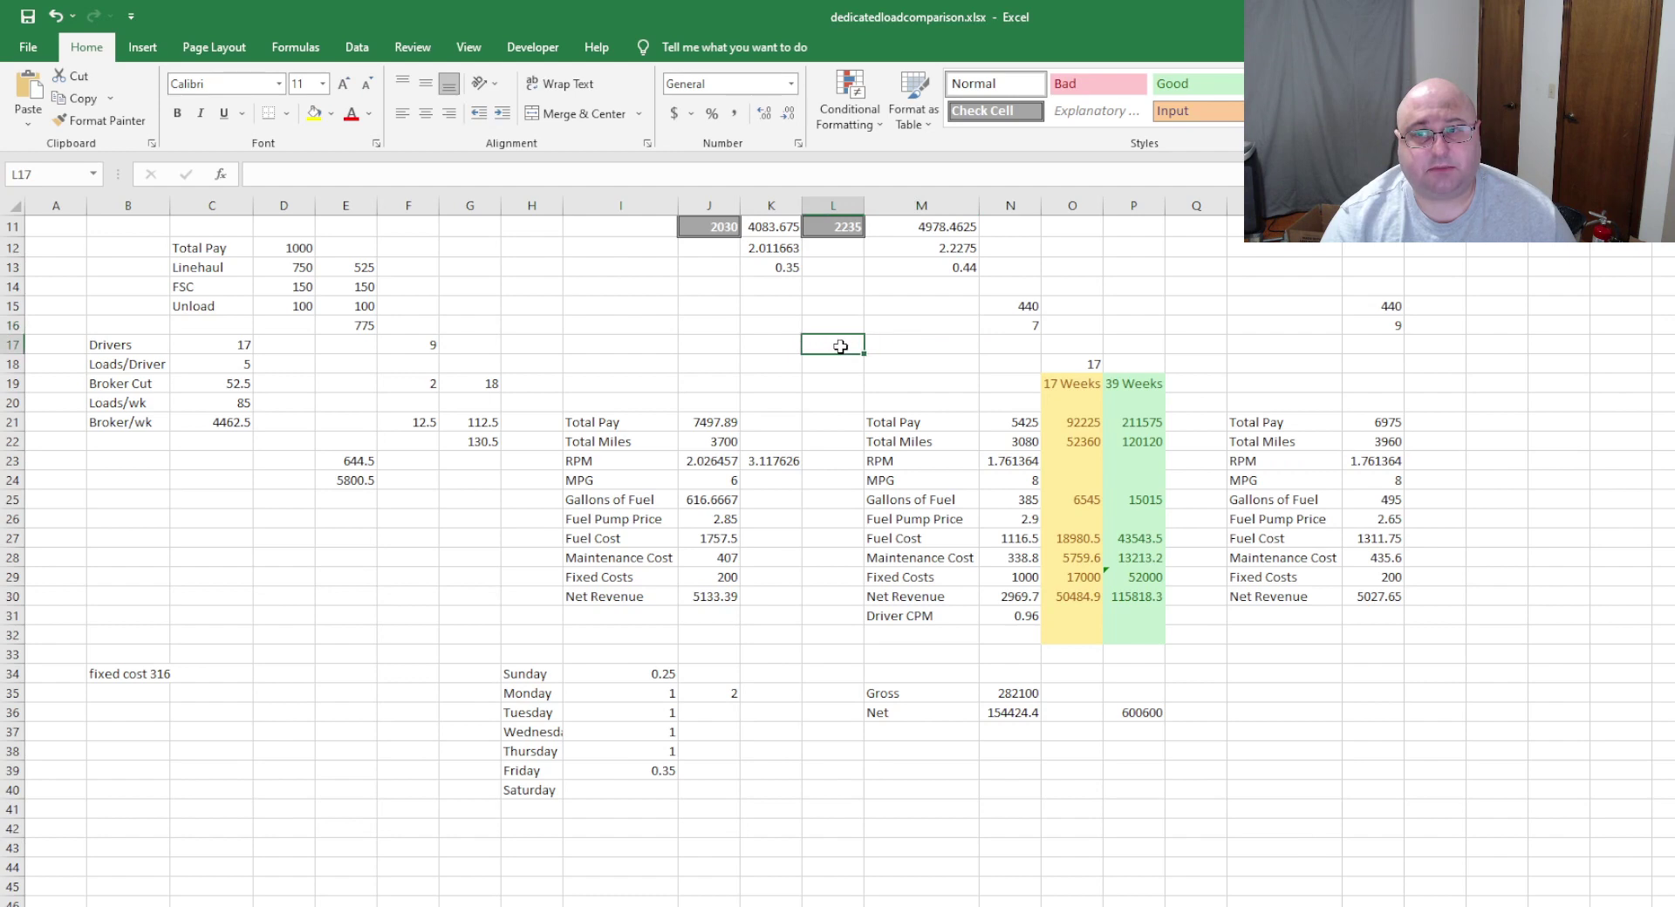
click(891, 347)
click(826, 347)
click(779, 344)
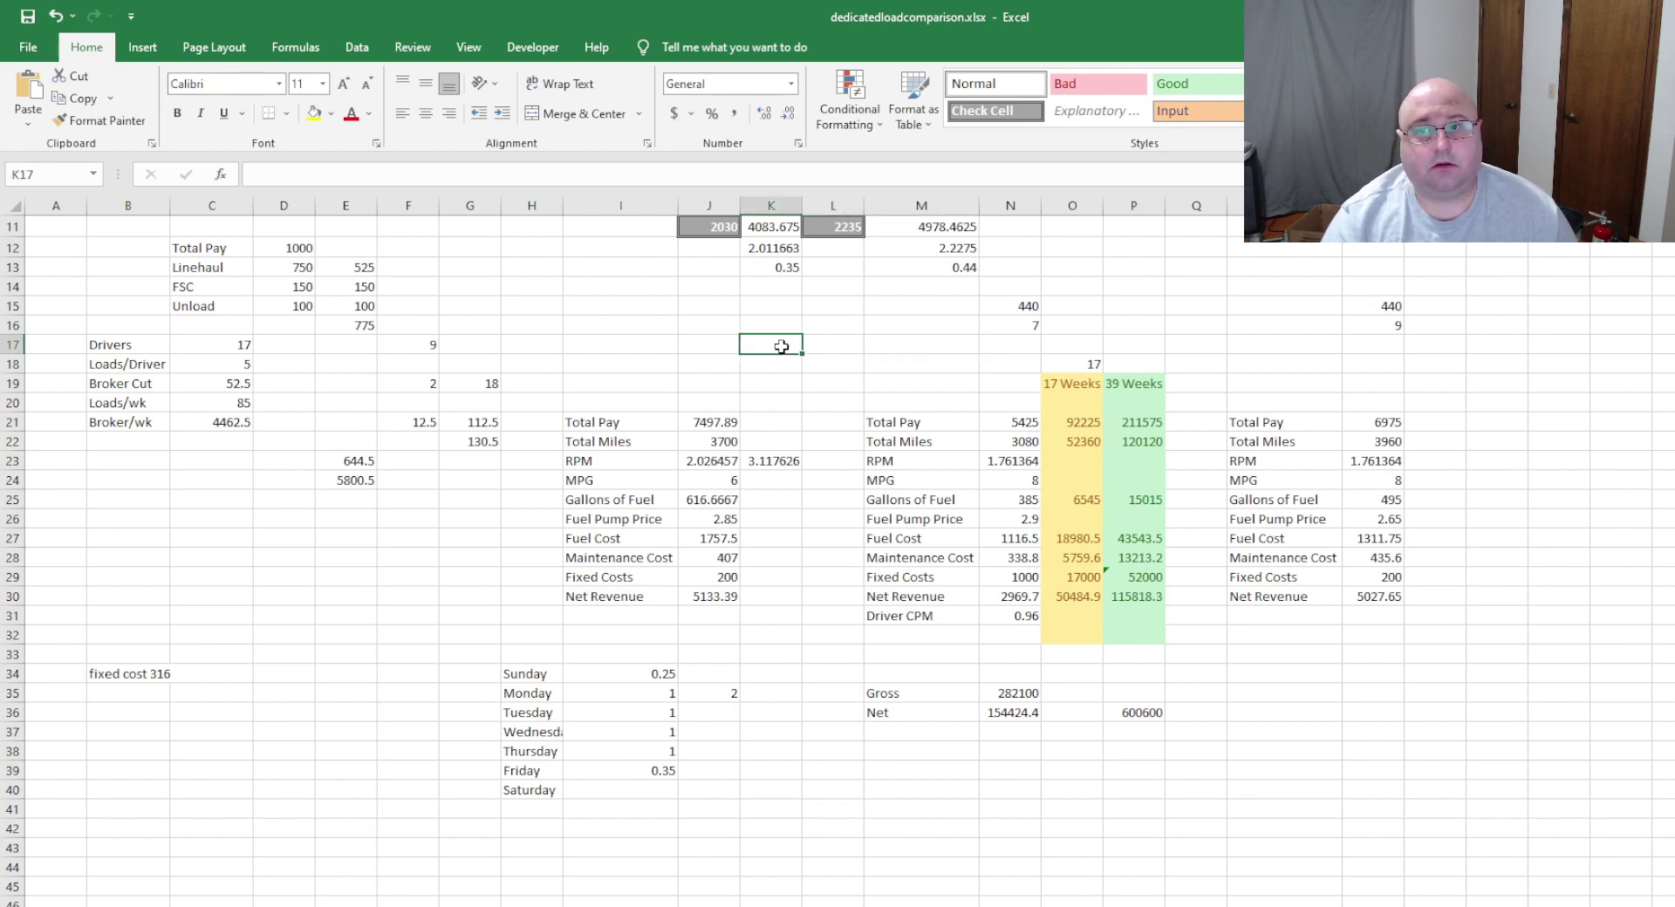